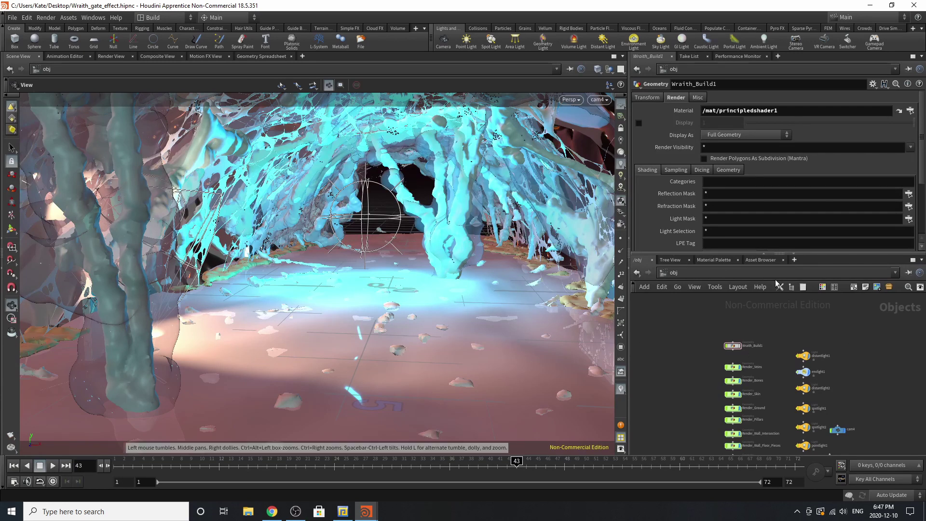
Step: Inspect the cam4 camera's transform parameters and shift its node slightly down in the object network
{"action": "scroll", "coordinate": [709, 374], "scroll_direction": "down", "scroll_amount": 3}
{"action": "scroll", "coordinate": [755, 401], "scroll_direction": "up", "scroll_amount": 5}
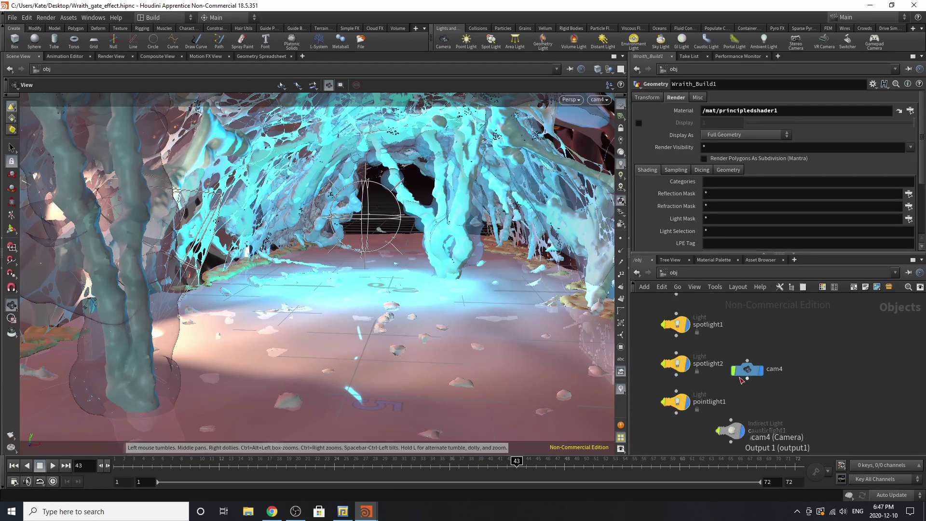
{"action": "left_click", "coordinate": [749, 371]}
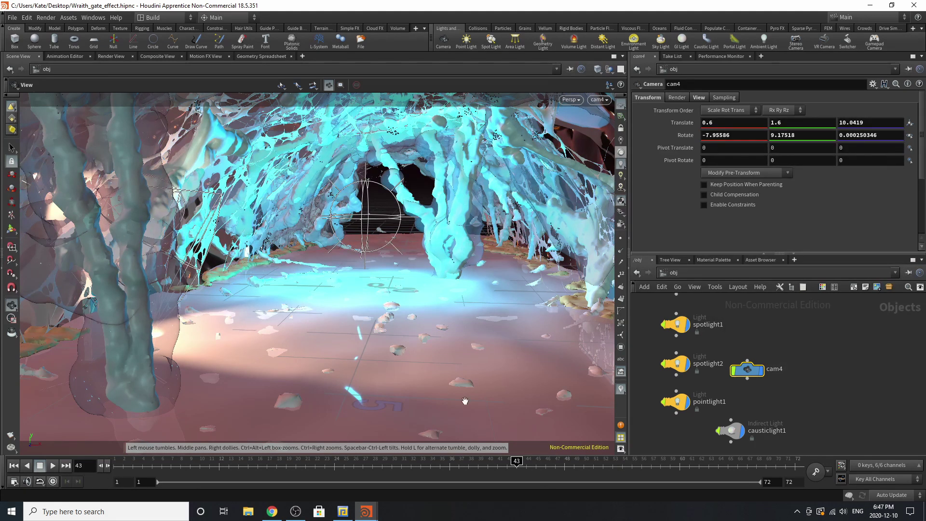
{"action": "left_click_drag", "start_coordinate": [747, 370], "coordinate": [749, 384]}
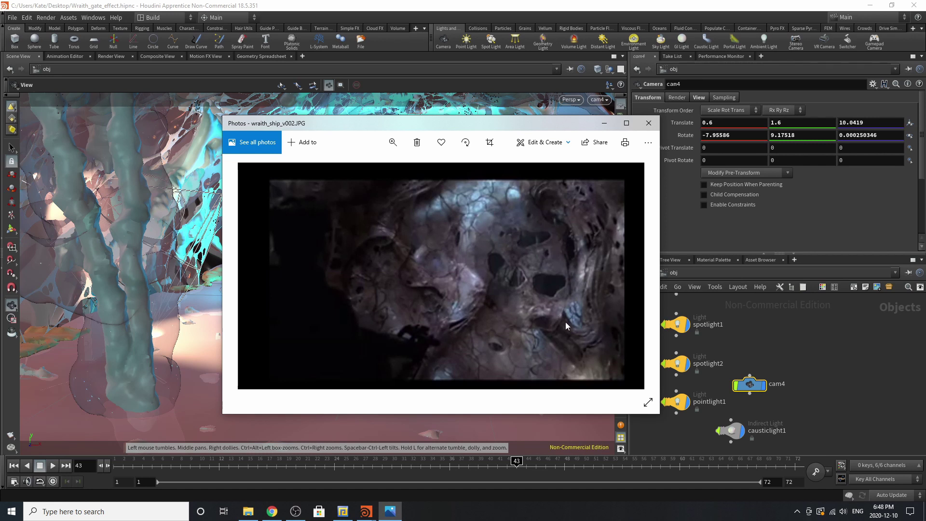
Step: Browse the Wraith ship reference images in Photos, including wraith_ship_v001
{"action": "left_click", "coordinate": [638, 272]}
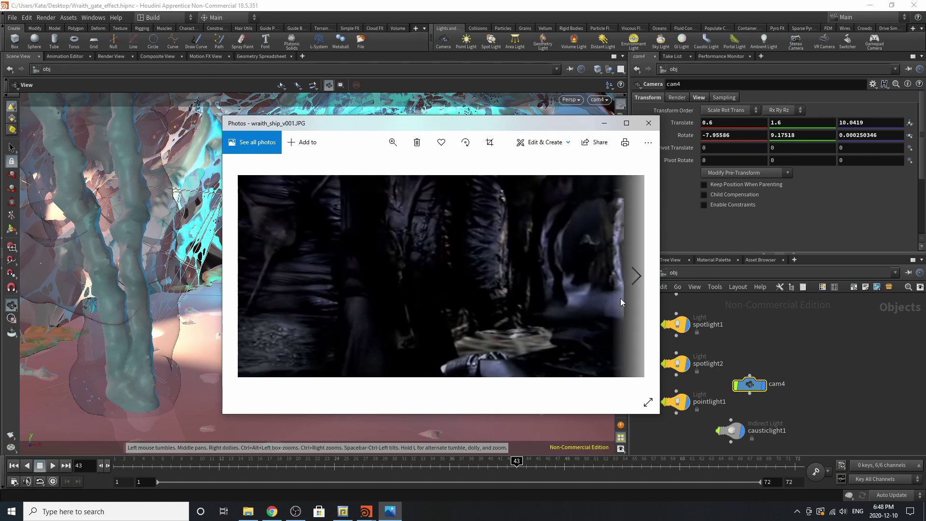
{"action": "left_click", "coordinate": [623, 299]}
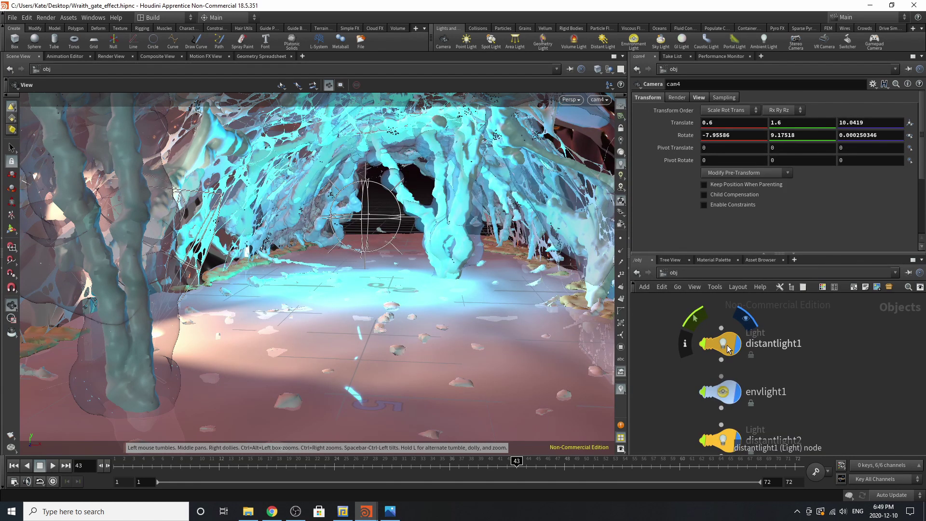
Step: Examine the light, transform and miscellaneous parameters of distantlight1
{"action": "left_click", "coordinate": [727, 347]}
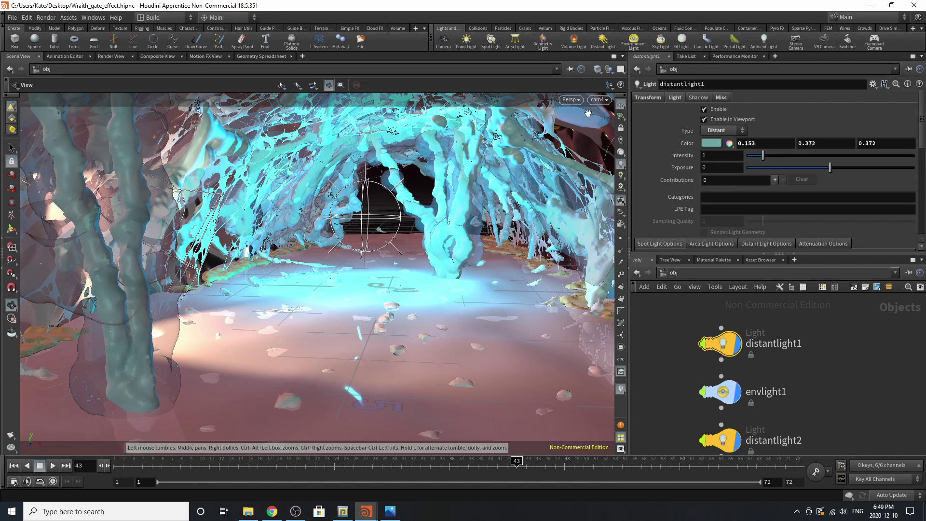
{"action": "left_click", "coordinate": [657, 104]}
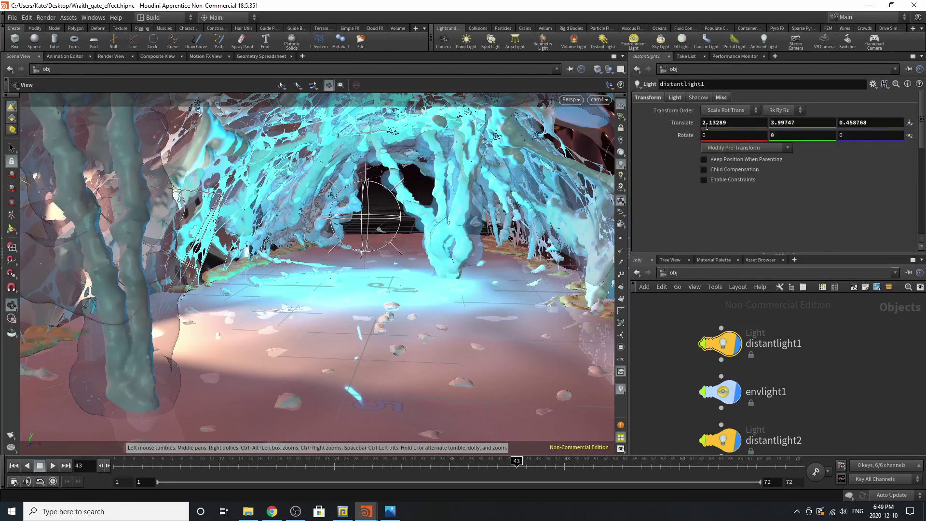
{"action": "left_click", "coordinate": [723, 98]}
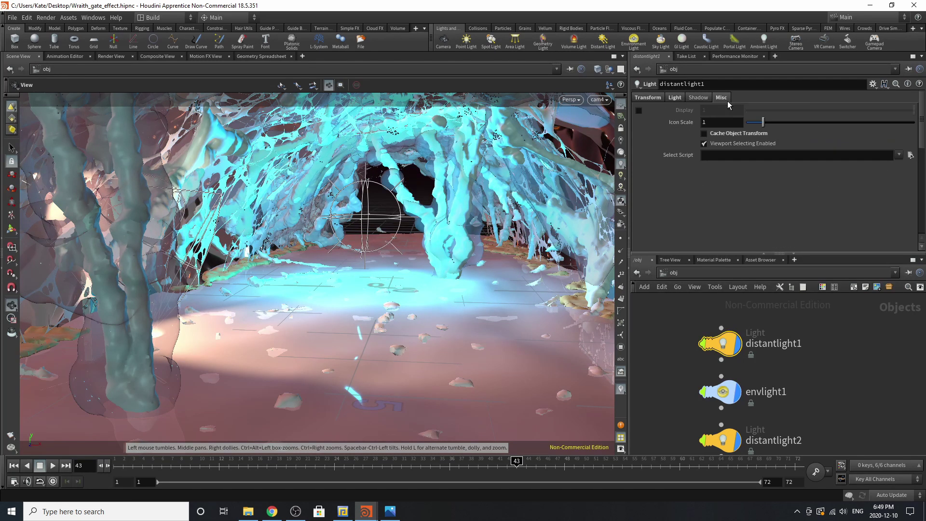
{"action": "left_click", "coordinate": [646, 97]}
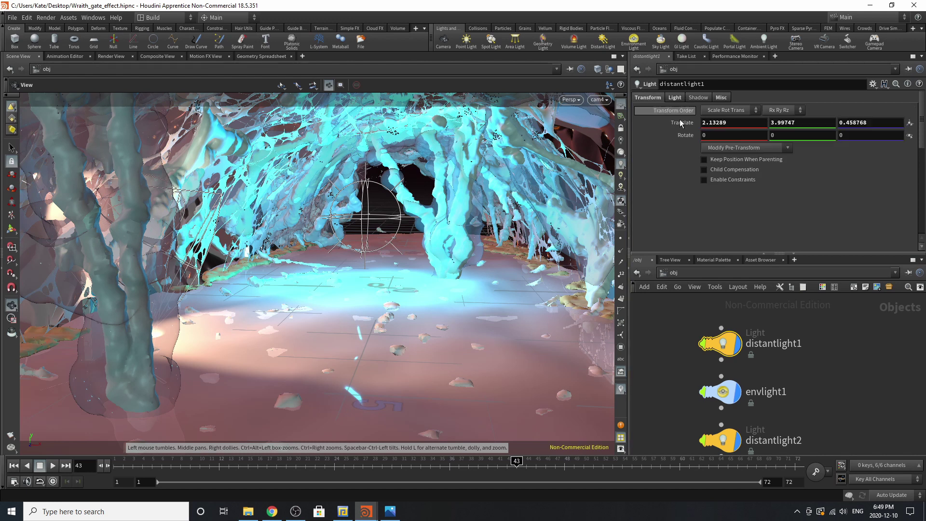
Step: Examine envlight1's colour, environment map, rotation and sky map parameters
{"action": "left_click", "coordinate": [721, 392]}
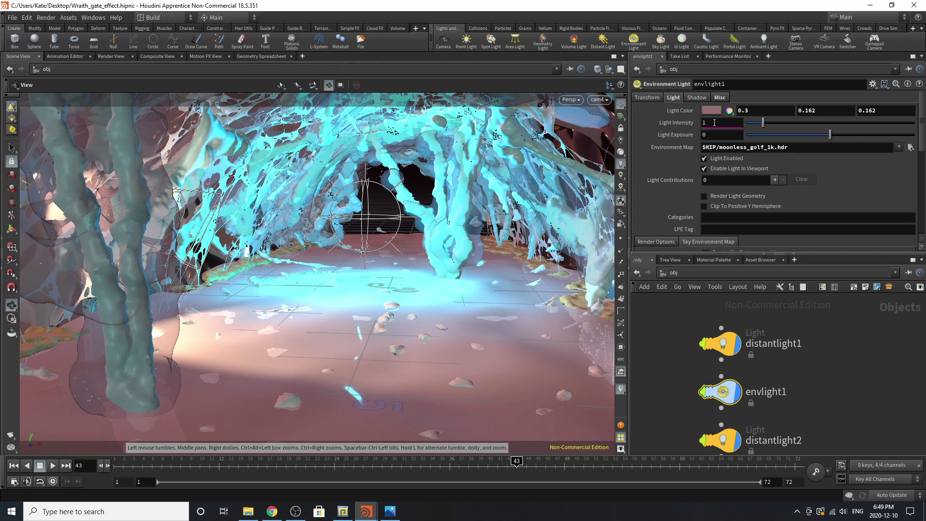
{"action": "left_click", "coordinate": [647, 97]}
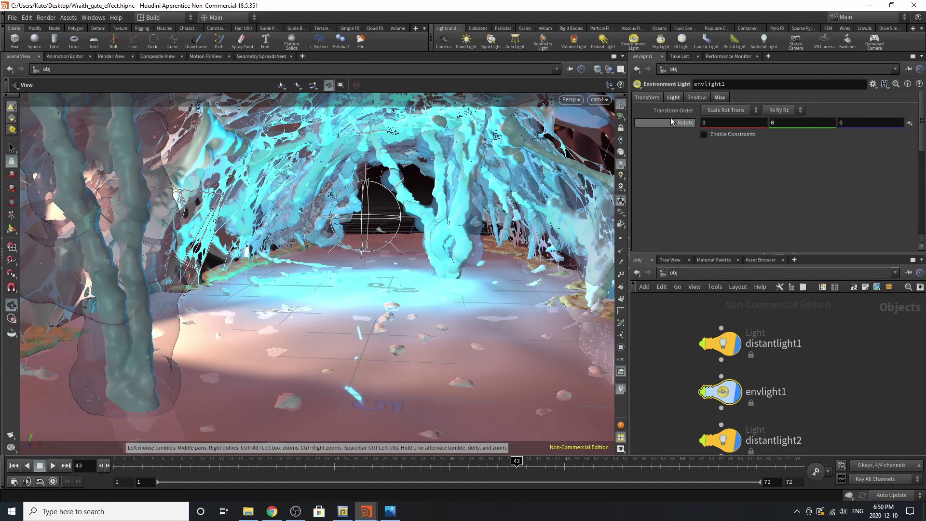
{"action": "left_click", "coordinate": [673, 97]}
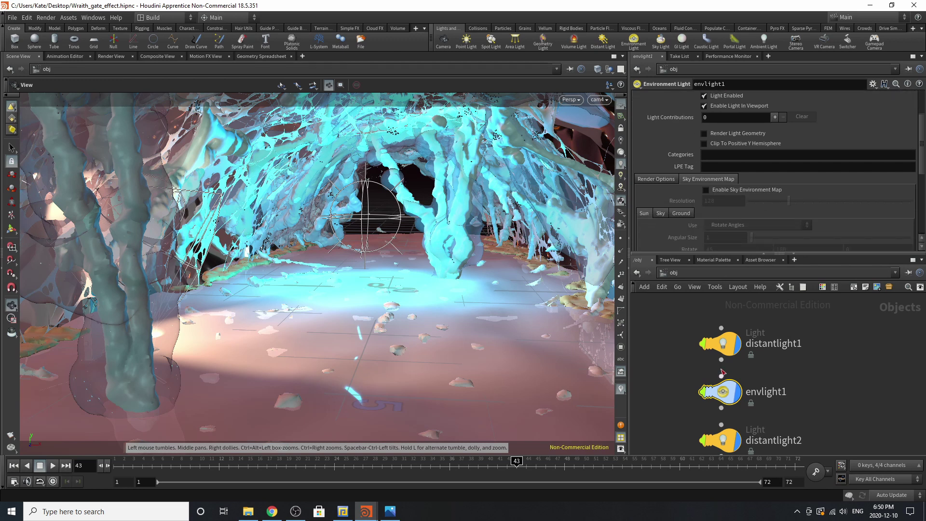
Step: Review distantlight2's colour, exposure and projection map parameters
{"action": "left_click", "coordinate": [719, 440]}
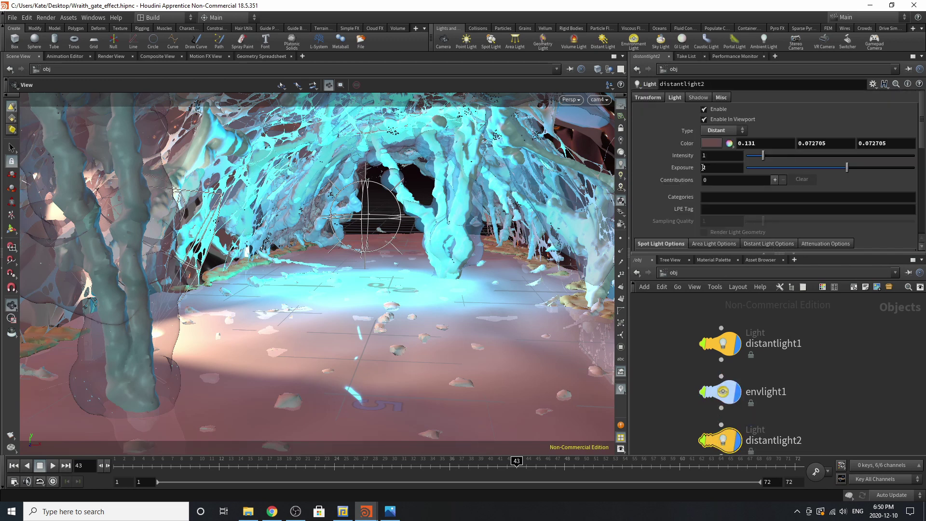
{"action": "scroll", "coordinate": [709, 183], "scroll_direction": "down", "scroll_amount": 5}
{"action": "scroll", "coordinate": [709, 183], "scroll_direction": "down", "scroll_amount": 5}
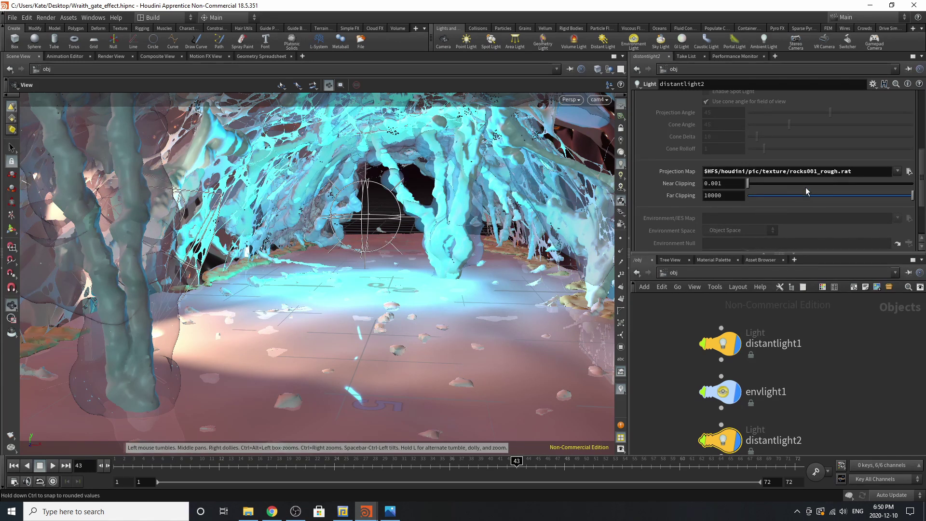
{"action": "scroll", "coordinate": [809, 181], "scroll_direction": "up", "scroll_amount": 3}
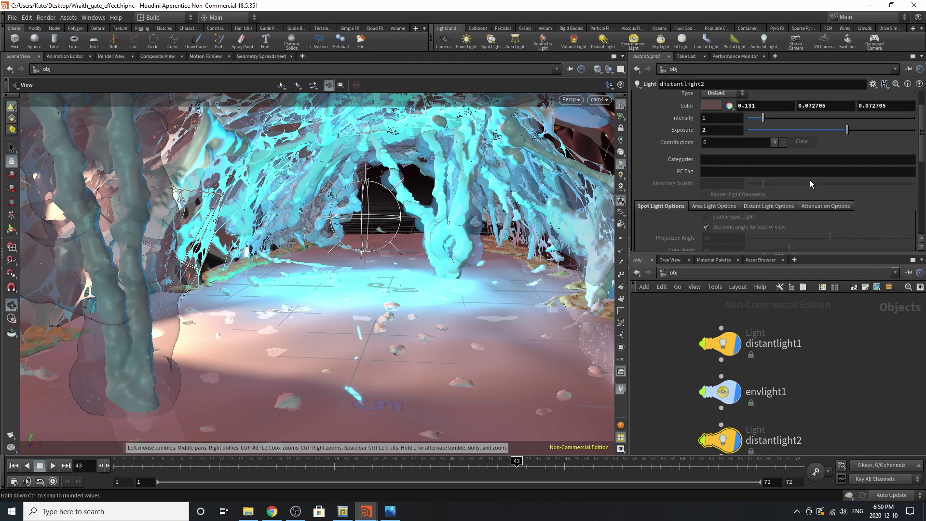
Step: Check distantlight1's spot light options, projection map and clipping parameters for comparison
{"action": "left_click", "coordinate": [722, 343]}
{"action": "scroll", "coordinate": [742, 158], "scroll_direction": "up", "scroll_amount": 5}
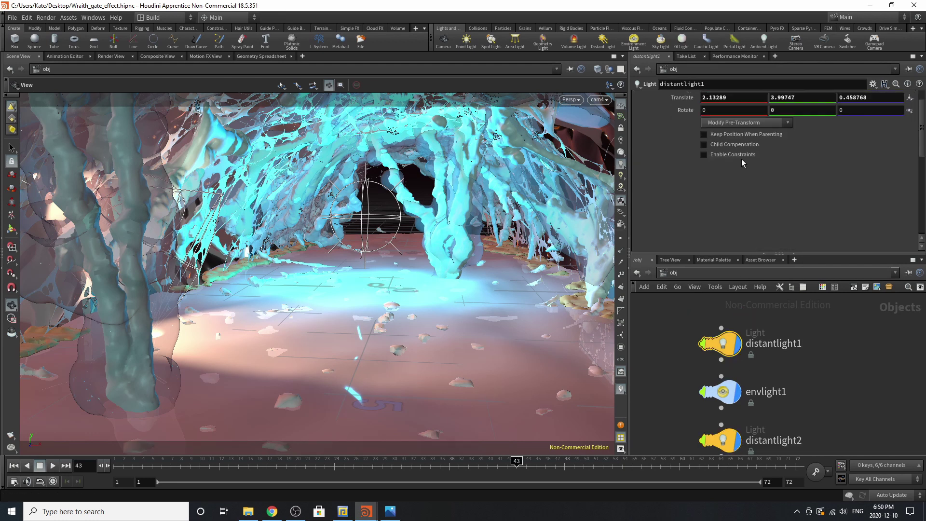
{"action": "left_click", "coordinate": [676, 98]}
{"action": "scroll", "coordinate": [696, 198], "scroll_direction": "down", "scroll_amount": 5}
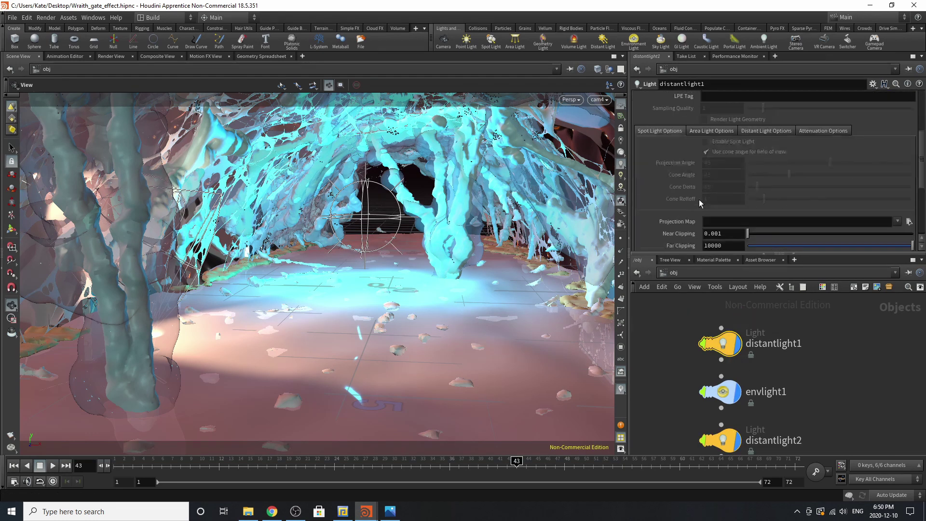
{"action": "scroll", "coordinate": [723, 338], "scroll_direction": "down", "scroll_amount": 3}
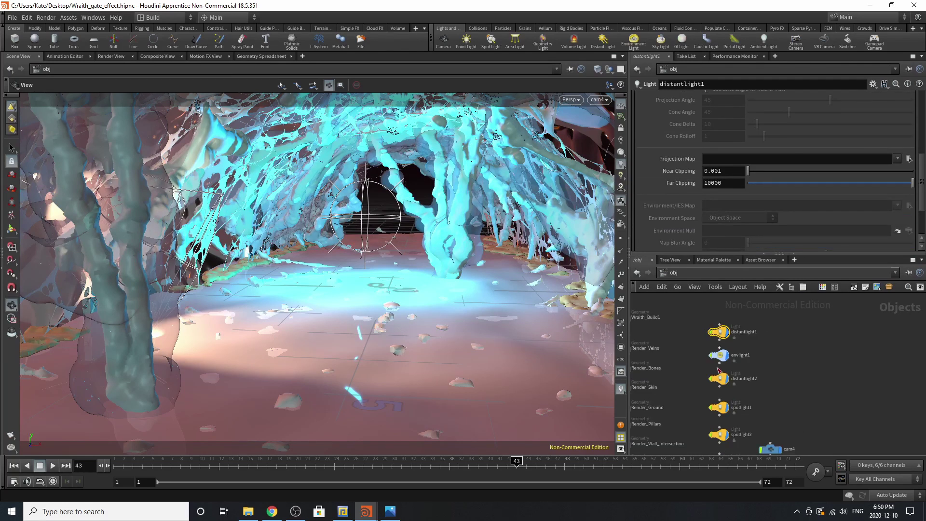
Step: Examine spotlight1's cone settings, colour, intensity, exposure and transform parameters
{"action": "scroll", "coordinate": [728, 381], "scroll_direction": "up", "scroll_amount": 3}
{"action": "left_click", "coordinate": [732, 380]}
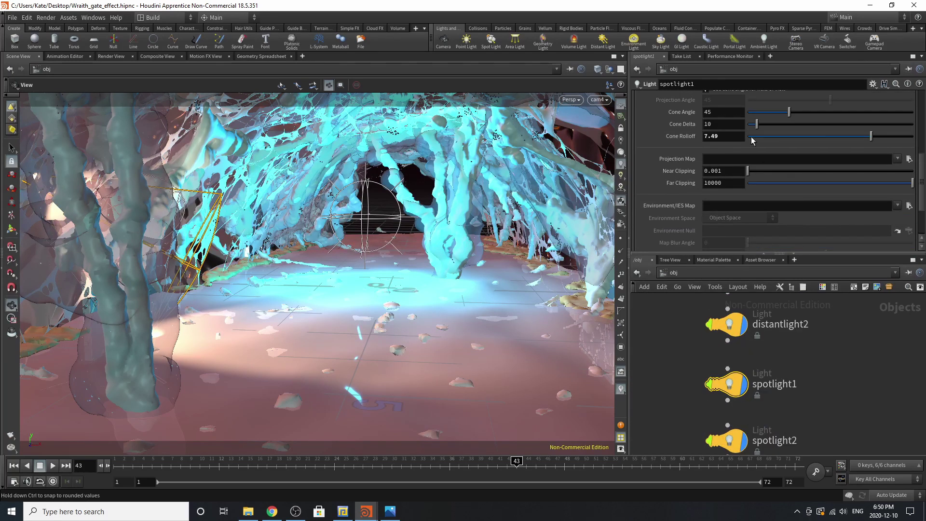
{"action": "scroll", "coordinate": [754, 222], "scroll_direction": "up", "scroll_amount": 3}
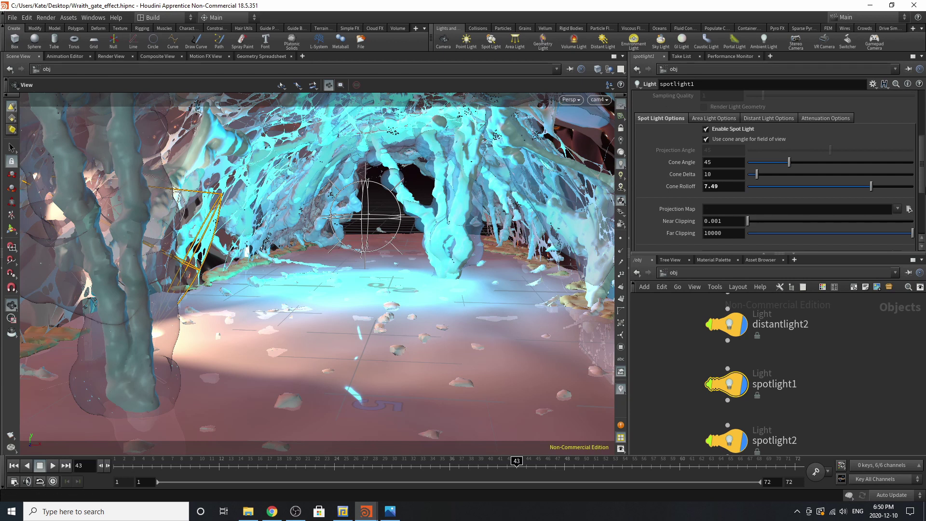
{"action": "scroll", "coordinate": [777, 176], "scroll_direction": "down", "scroll_amount": 2}
{"action": "scroll", "coordinate": [777, 176], "scroll_direction": "up", "scroll_amount": 6}
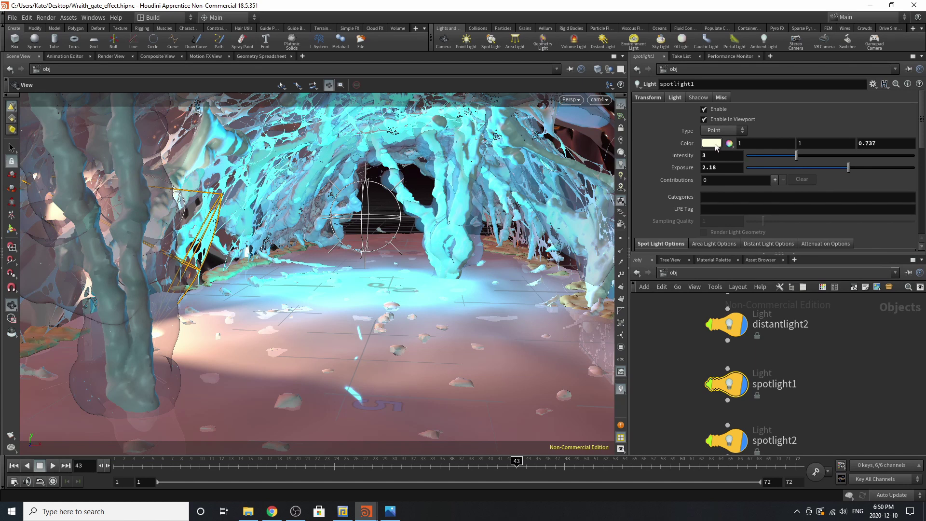
{"action": "left_click", "coordinate": [646, 98]}
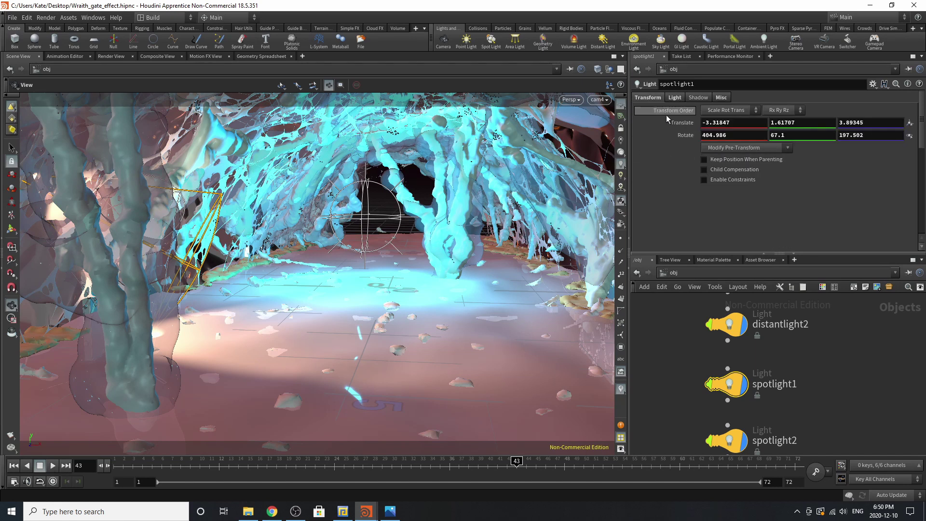
Step: Examine spotlight2's colour, intensity, exposure and transform parameters
{"action": "scroll", "coordinate": [704, 324], "scroll_direction": "down", "scroll_amount": 3}
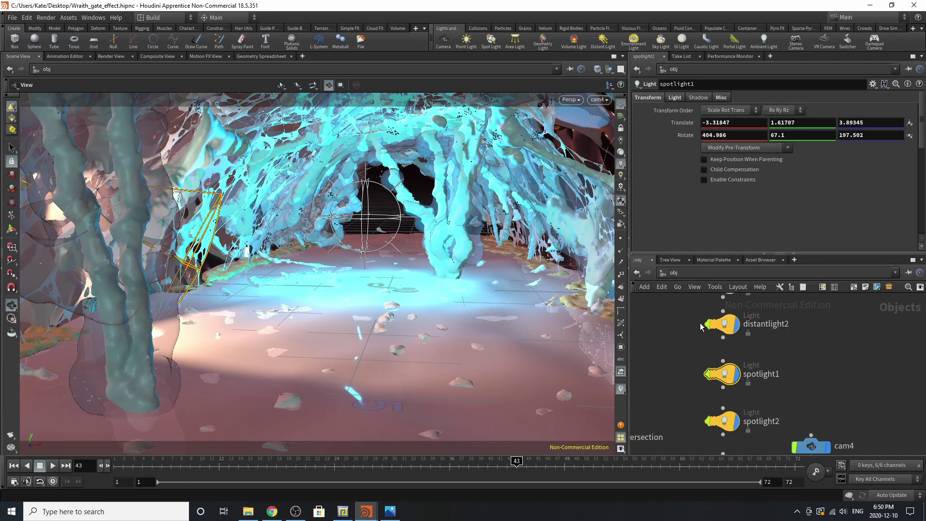
{"action": "scroll", "coordinate": [722, 387], "scroll_direction": "up", "scroll_amount": 3}
{"action": "left_click", "coordinate": [722, 388]}
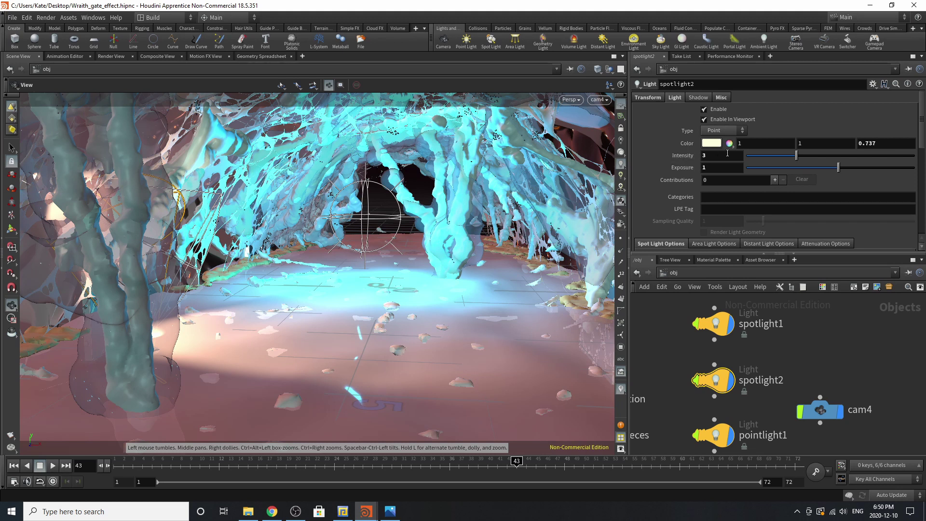
{"action": "left_click", "coordinate": [655, 98]}
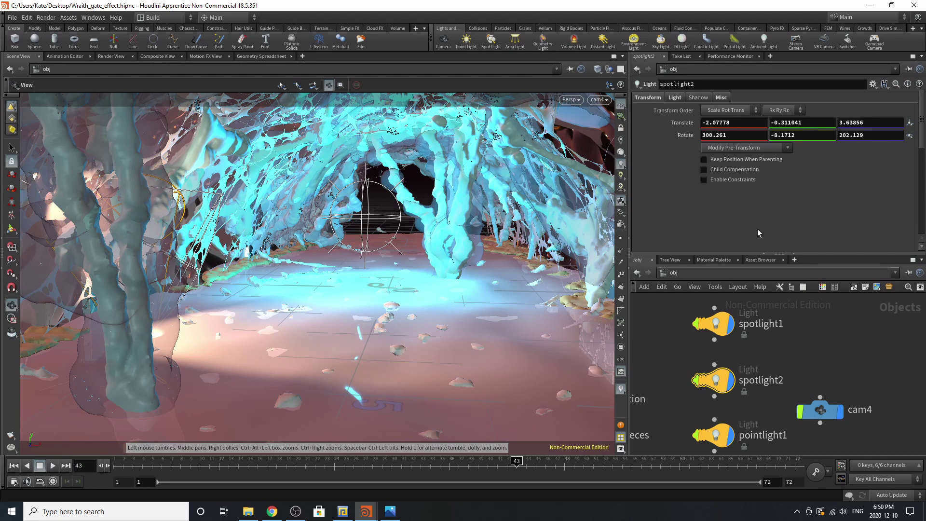
Step: Examine pointlight1's light and transform parameters, and causticlight1's photon map parameters
{"action": "middle_click_drag", "start_coordinate": [739, 419], "coordinate": [744, 358]}
{"action": "left_click", "coordinate": [728, 376]}
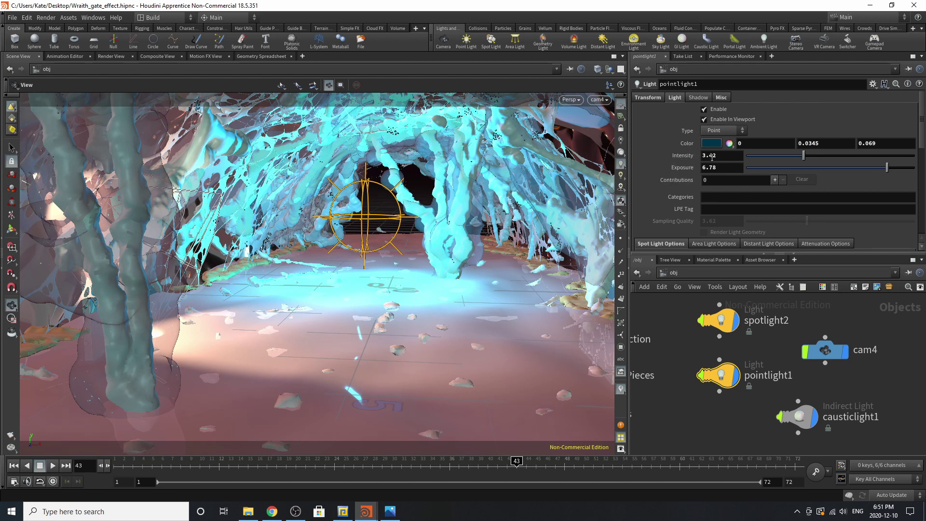
{"action": "left_click", "coordinate": [648, 98]}
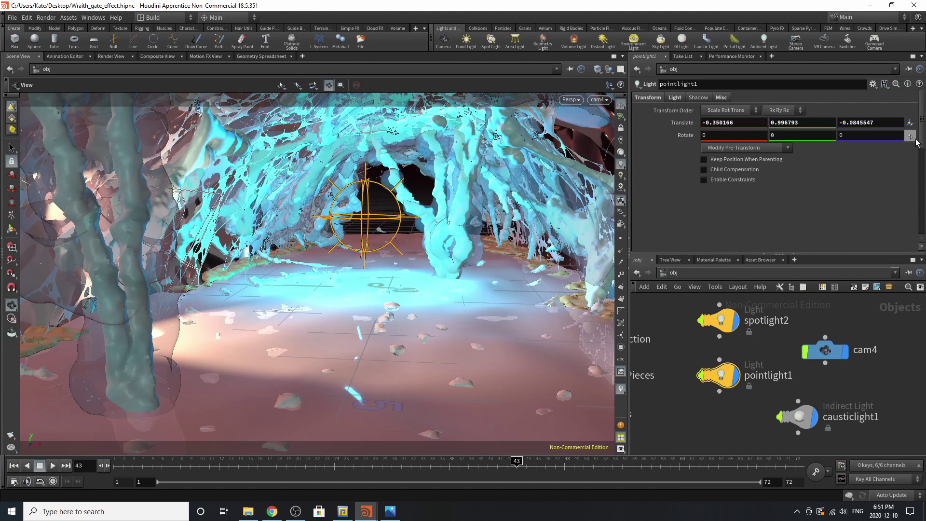
{"action": "left_click", "coordinate": [799, 427]}
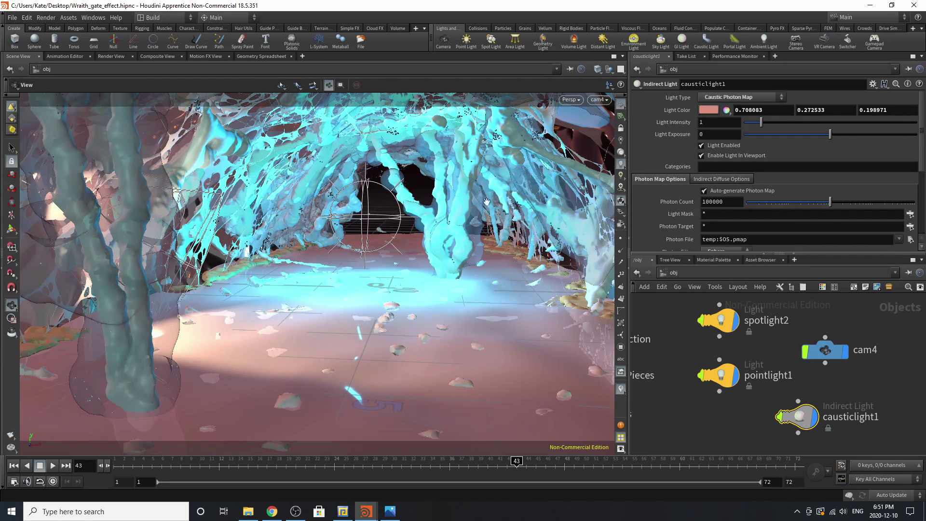
Step: Go to the output network and start a preview render of the render_wall Mantra node
{"action": "left_click", "coordinate": [691, 273]}
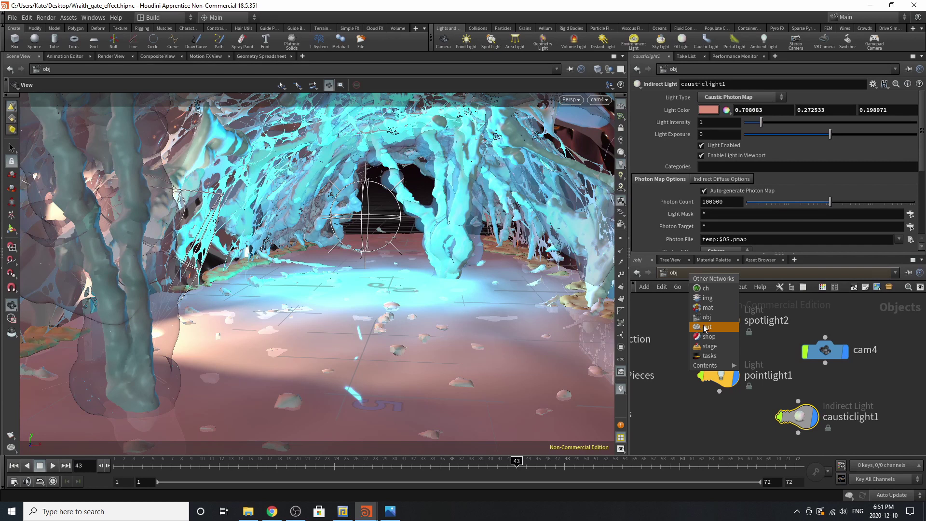
{"action": "left_click", "coordinate": [707, 326]}
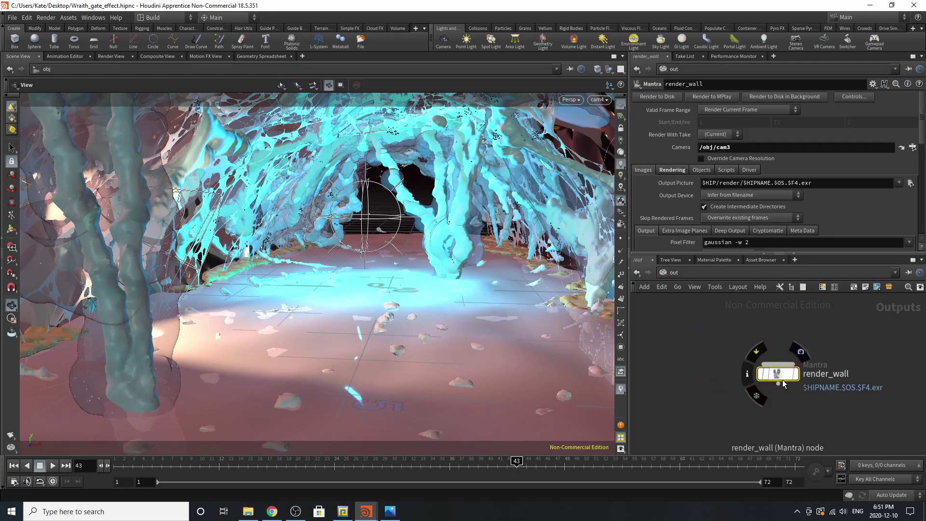
{"action": "left_click", "coordinate": [108, 57]}
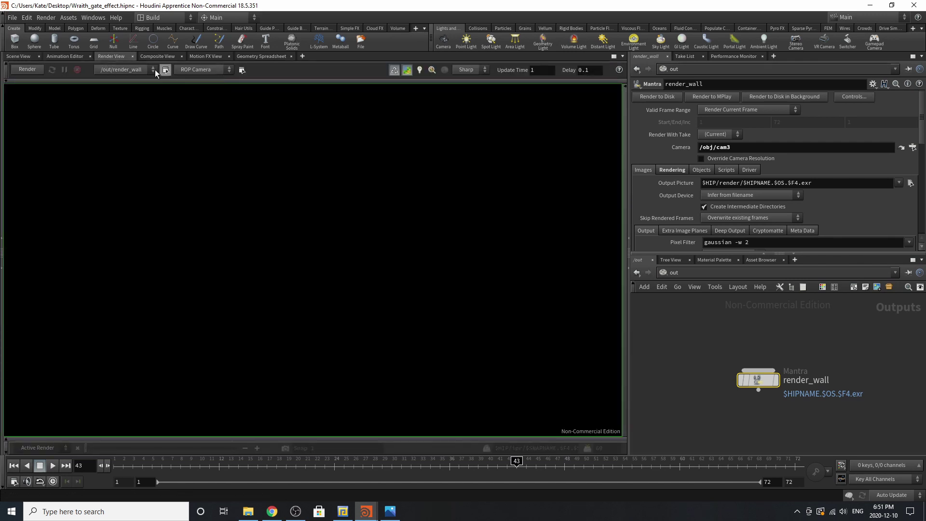
{"action": "left_click", "coordinate": [23, 70]}
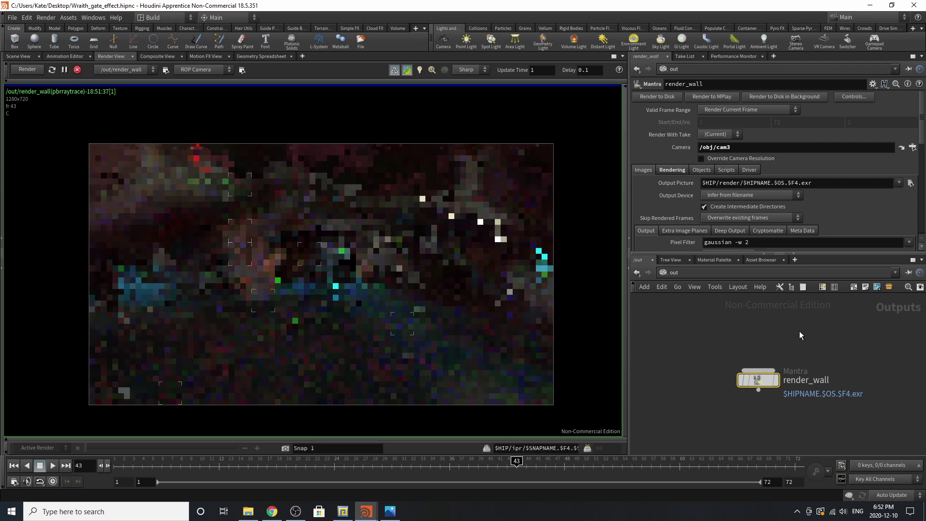
Step: Return to the object network and bring up the cam4 camera's parameters
{"action": "left_click", "coordinate": [725, 274]}
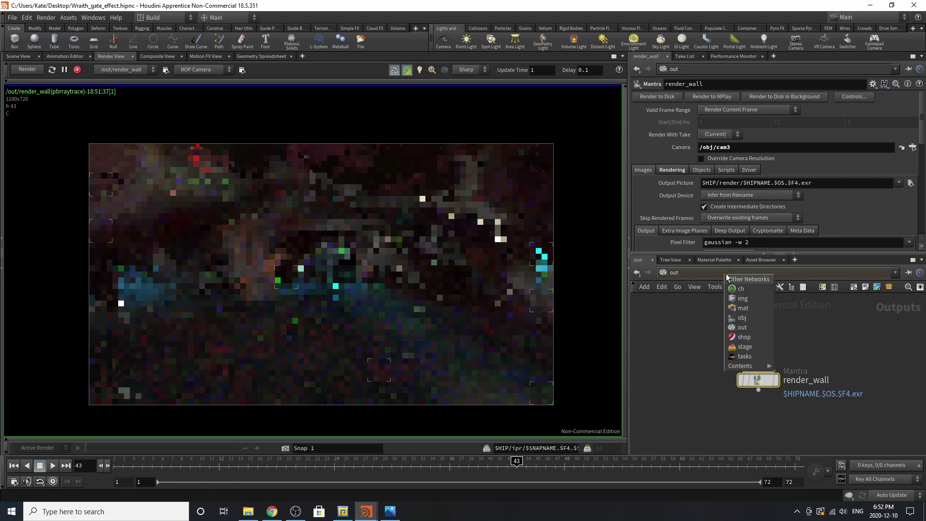
{"action": "left_click", "coordinate": [741, 318]}
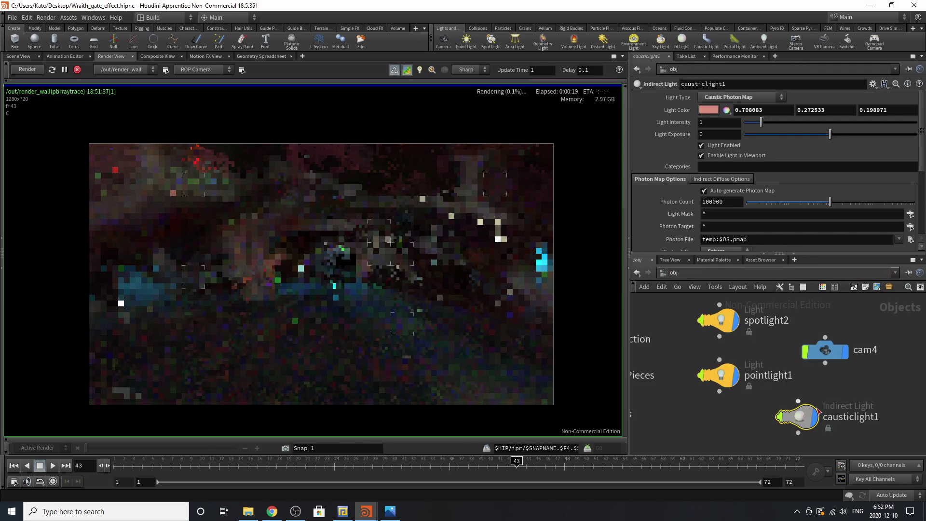
{"action": "left_click", "coordinate": [829, 350]}
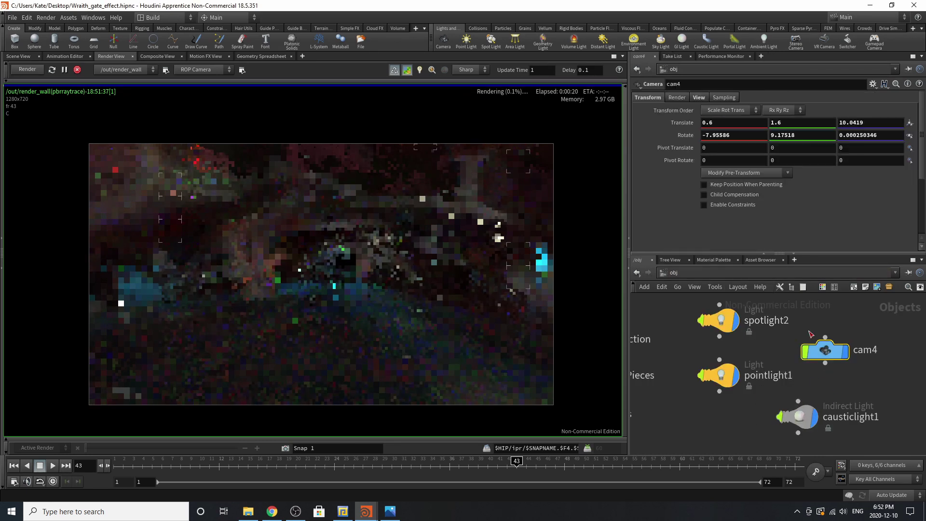
Step: Examine cam4's view parameters and focus the running preview render on areas of the cave floor and the foreground pillar
{"action": "left_click", "coordinate": [698, 97]}
{"action": "left_click", "coordinate": [721, 151]}
{"action": "left_click", "coordinate": [721, 147]}
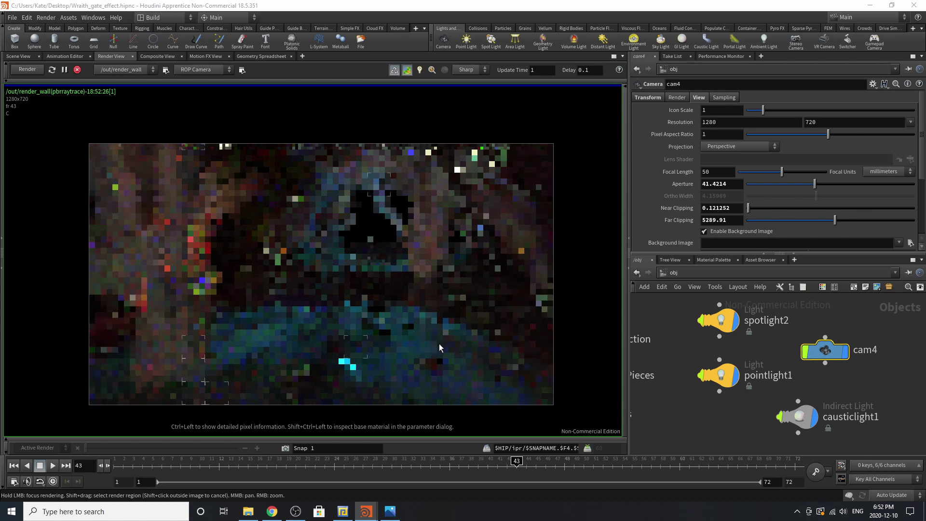
{"action": "mouse_move", "coordinate": [410, 352]}
{"action": "left_mouse_down"}
{"action": "mouse_move", "coordinate": [318, 350]}
{"action": "mouse_move", "coordinate": [248, 334]}
{"action": "mouse_move", "coordinate": [292, 360]}
{"action": "mouse_move", "coordinate": [452, 390]}
{"action": "mouse_move", "coordinate": [490, 369]}
{"action": "mouse_move", "coordinate": [255, 299]}
{"action": "mouse_move", "coordinate": [193, 320]}
{"action": "mouse_move", "coordinate": [270, 277]}
{"action": "mouse_move", "coordinate": [409, 263]}
{"action": "mouse_move", "coordinate": [551, 327]}
{"action": "mouse_move", "coordinate": [293, 278]}
{"action": "mouse_move", "coordinate": [257, 380]}
{"action": "mouse_move", "coordinate": [314, 321]}
{"action": "mouse_move", "coordinate": [499, 375]}
{"action": "left_mouse_up"}
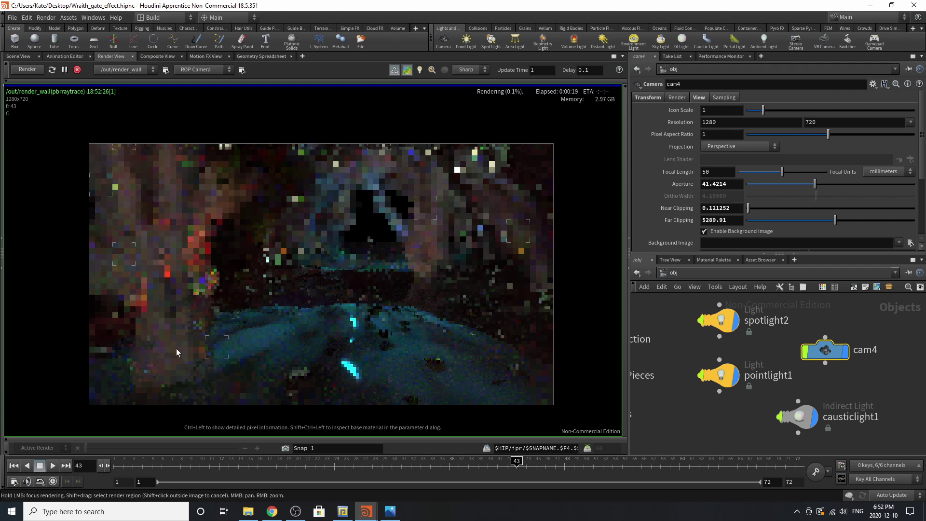
{"action": "left_click_drag", "start_coordinate": [175, 348], "coordinate": [203, 328]}
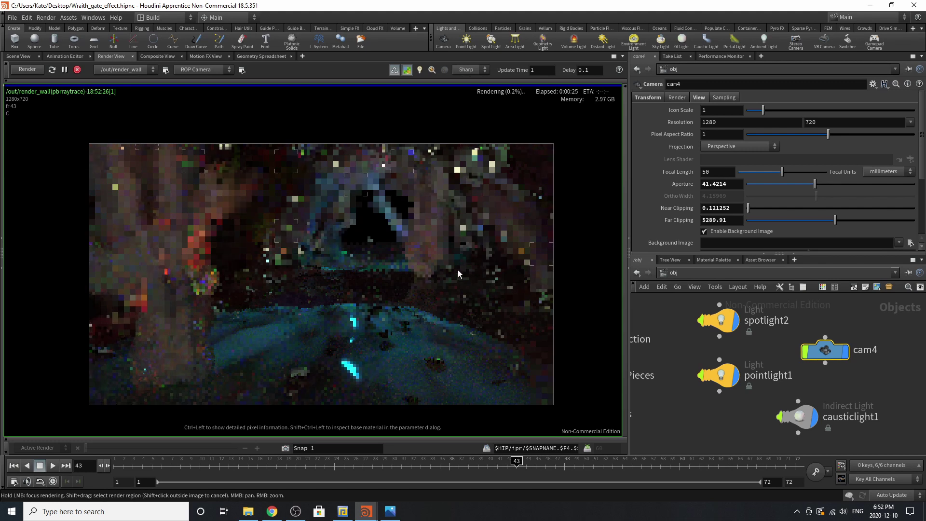
Step: Return to the scene view, select all the Render_ geometry objects in the object network and hide them in the viewport
{"action": "left_click", "coordinate": [19, 56]}
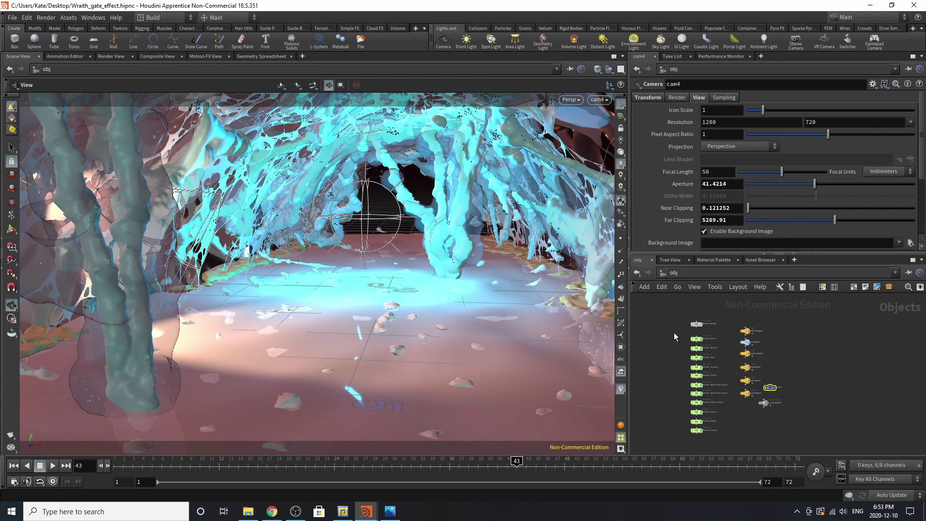
{"action": "left_click_drag", "start_coordinate": [673, 332], "coordinate": [708, 449]}
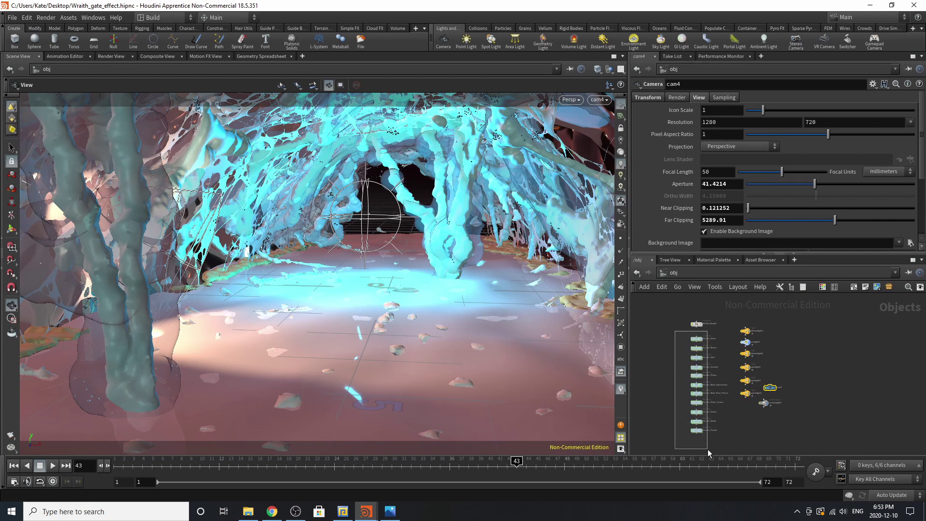
{"action": "scroll", "coordinate": [709, 356], "scroll_direction": "up", "scroll_amount": 5}
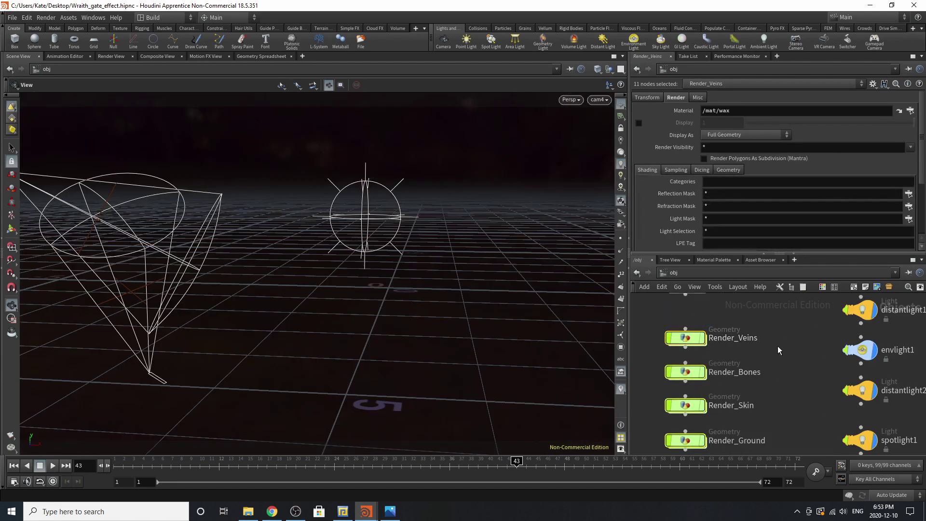
Step: Look over the Render_ geometry objects and the Wraith_Build1 object in the object network
{"action": "left_click", "coordinate": [741, 329]}
{"action": "scroll", "coordinate": [715, 317], "scroll_direction": "down", "scroll_amount": 6}
{"action": "scroll", "coordinate": [709, 368], "scroll_direction": "up", "scroll_amount": 3}
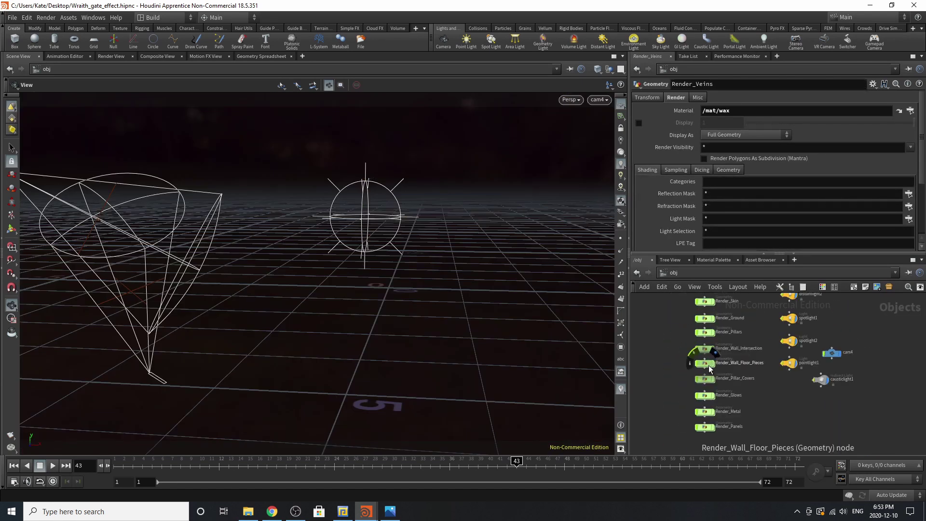
{"action": "scroll", "coordinate": [718, 410], "scroll_direction": "up", "scroll_amount": 2}
{"action": "scroll", "coordinate": [748, 407], "scroll_direction": "down", "scroll_amount": 3}
{"action": "scroll", "coordinate": [697, 328], "scroll_direction": "up", "scroll_amount": 5}
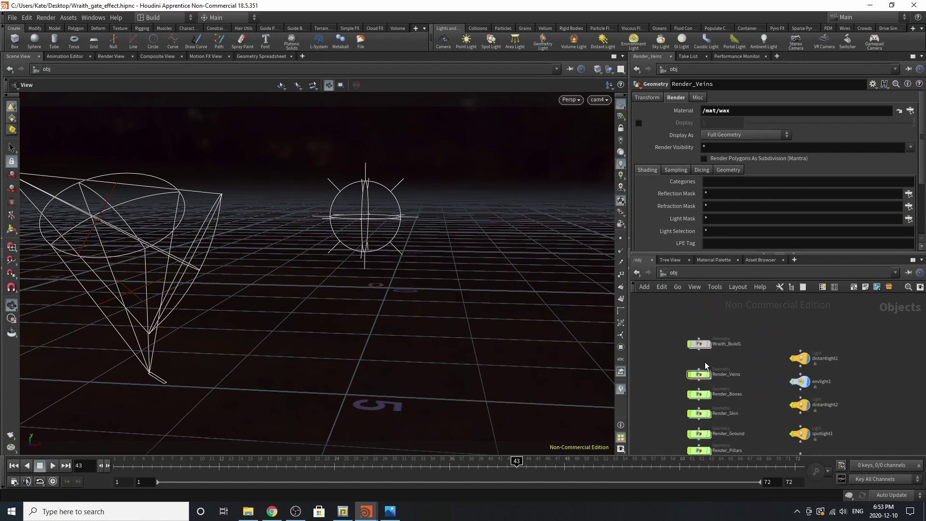
{"action": "left_click", "coordinate": [694, 321]}
{"action": "left_click", "coordinate": [693, 325]}
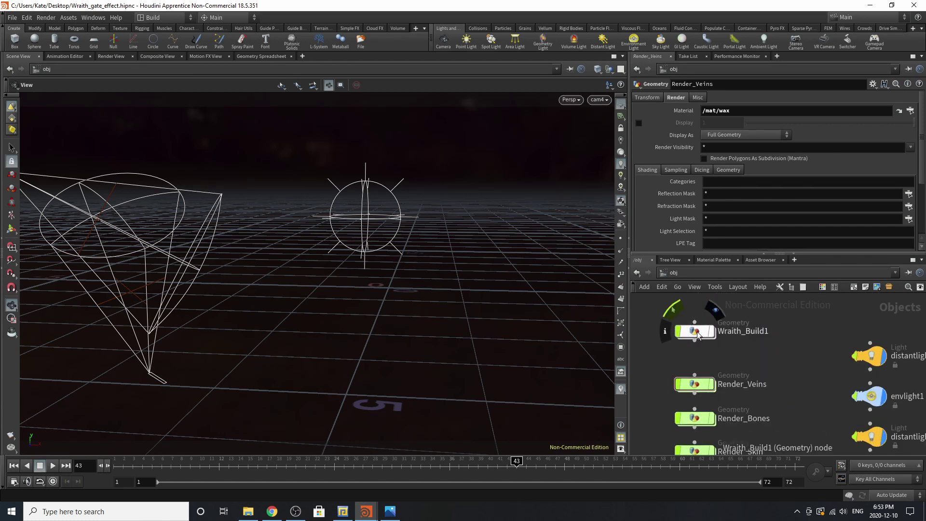
Step: Go to the material assigned to Render_Veins and rename its wax shader as wax_veins
{"action": "left_click", "coordinate": [699, 387]}
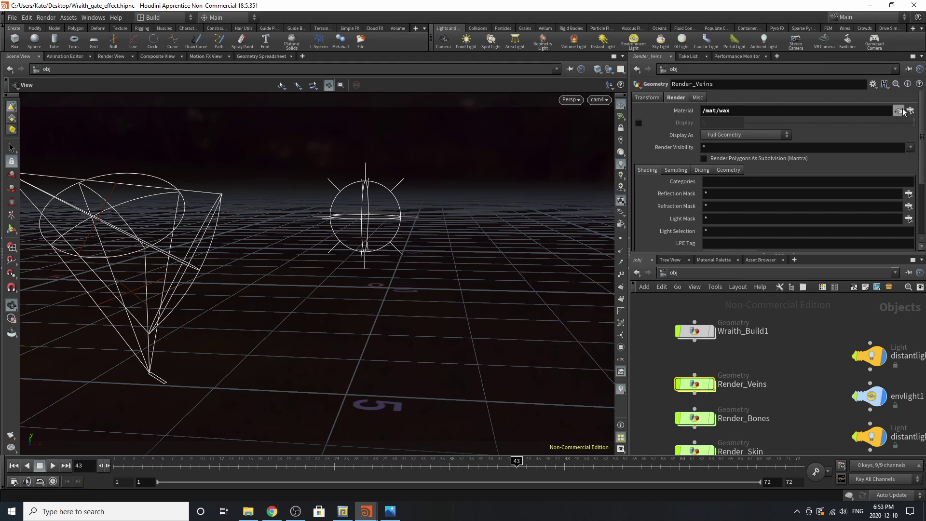
{"action": "left_click", "coordinate": [910, 110]}
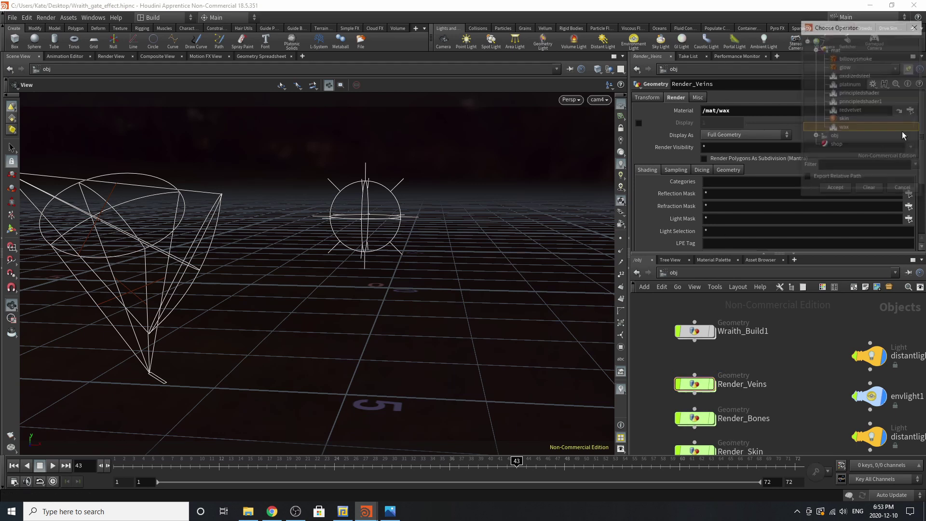
{"action": "left_click", "coordinate": [916, 26]}
{"action": "left_click", "coordinate": [897, 111]}
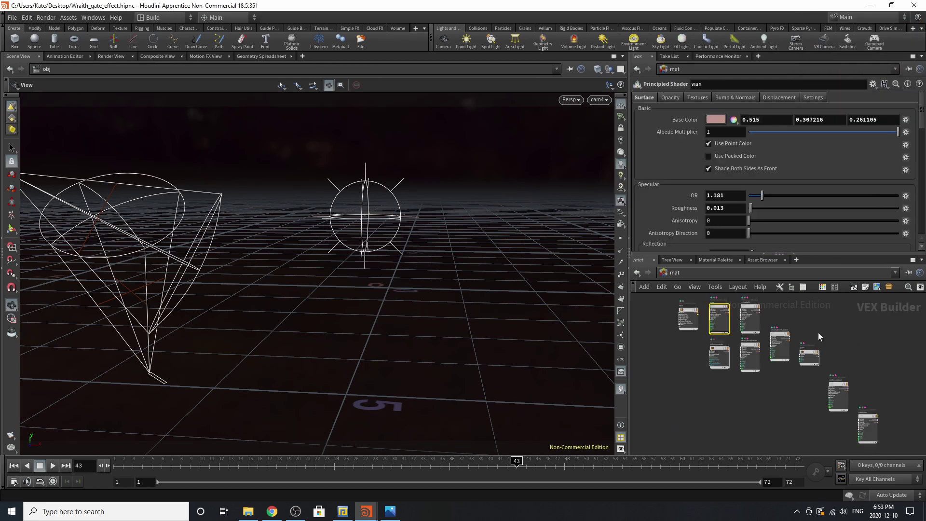
{"action": "scroll", "coordinate": [713, 301], "scroll_direction": "up", "scroll_amount": 6}
{"action": "double_click", "coordinate": [711, 306]}
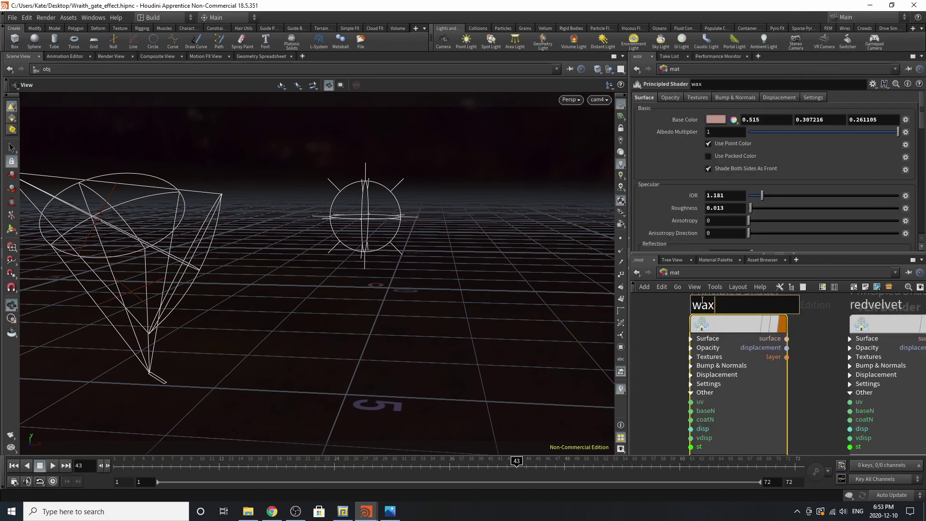
{"action": "type", "text": "_veins"}
{"action": "key", "text": "Return"}
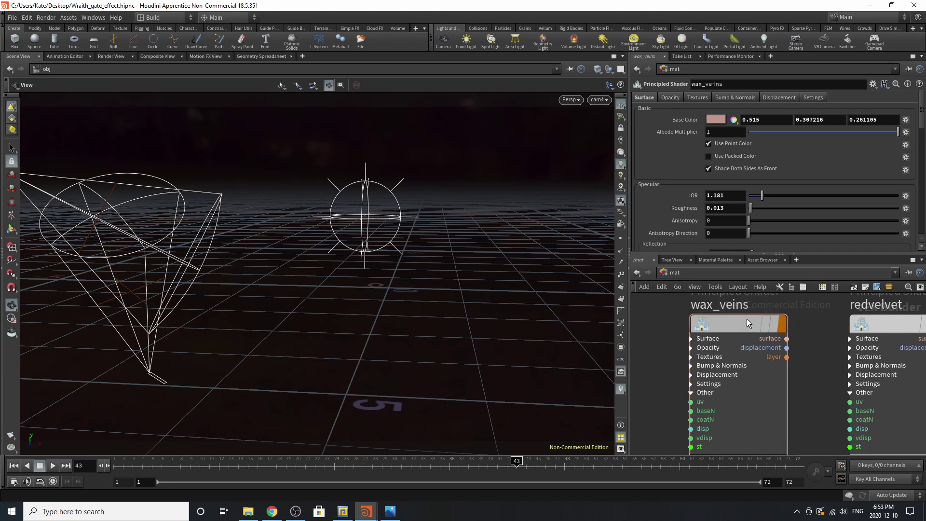
Step: Examine the wax_veins shader's base colour, specular, reflection, transparency and subsurface scattering parameters, plus its opacity and texture settings
{"action": "scroll", "coordinate": [740, 164], "scroll_direction": "down", "scroll_amount": 1}
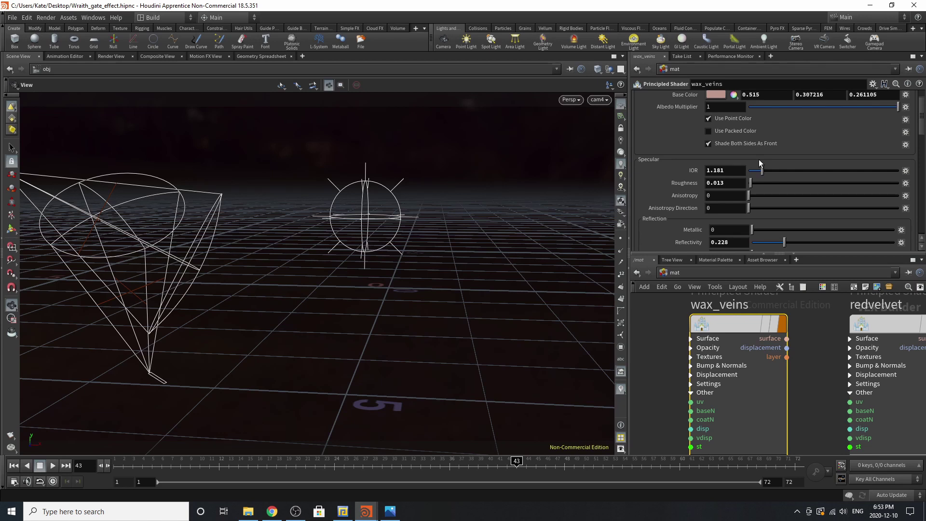
{"action": "scroll", "coordinate": [759, 160], "scroll_direction": "down", "scroll_amount": 4}
{"action": "scroll", "coordinate": [759, 163], "scroll_direction": "down", "scroll_amount": 2}
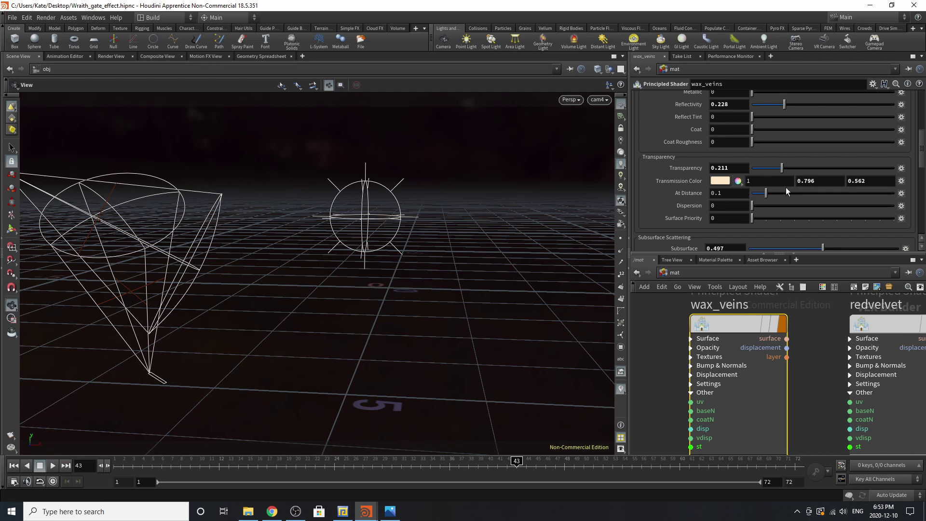
{"action": "scroll", "coordinate": [785, 187], "scroll_direction": "down", "scroll_amount": 4}
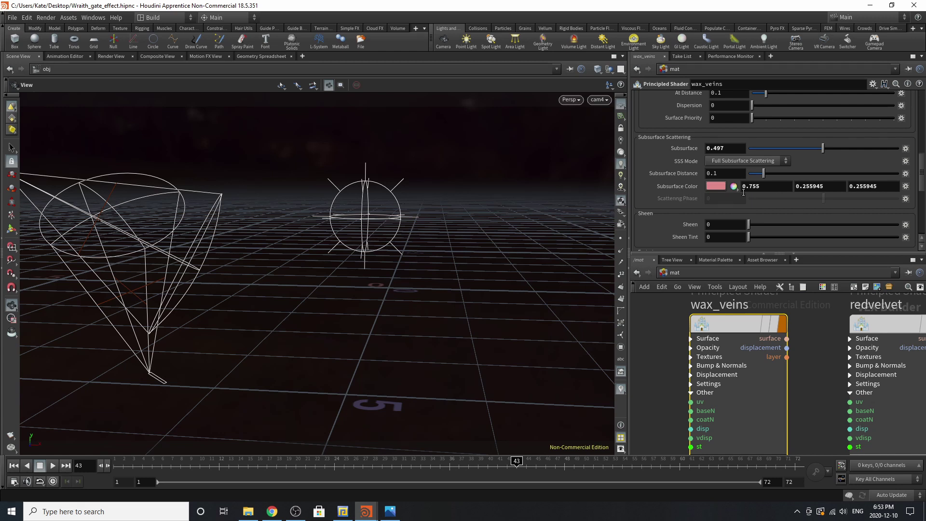
{"action": "scroll", "coordinate": [827, 227], "scroll_direction": "down", "scroll_amount": 2}
{"action": "scroll", "coordinate": [827, 228], "scroll_direction": "up", "scroll_amount": 9}
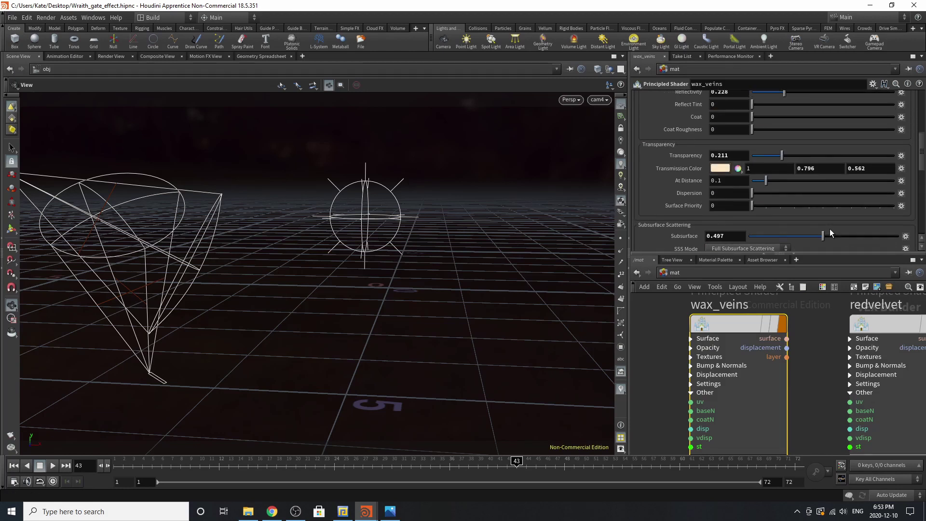
{"action": "scroll", "coordinate": [852, 230], "scroll_direction": "up", "scroll_amount": 4}
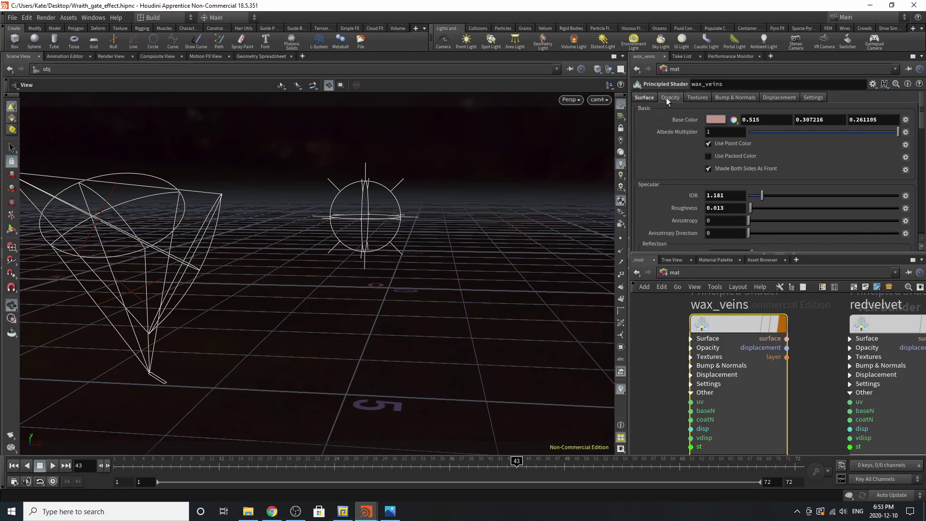
{"action": "left_click", "coordinate": [670, 97]}
{"action": "left_click", "coordinate": [690, 97]}
{"action": "left_click", "coordinate": [644, 97]}
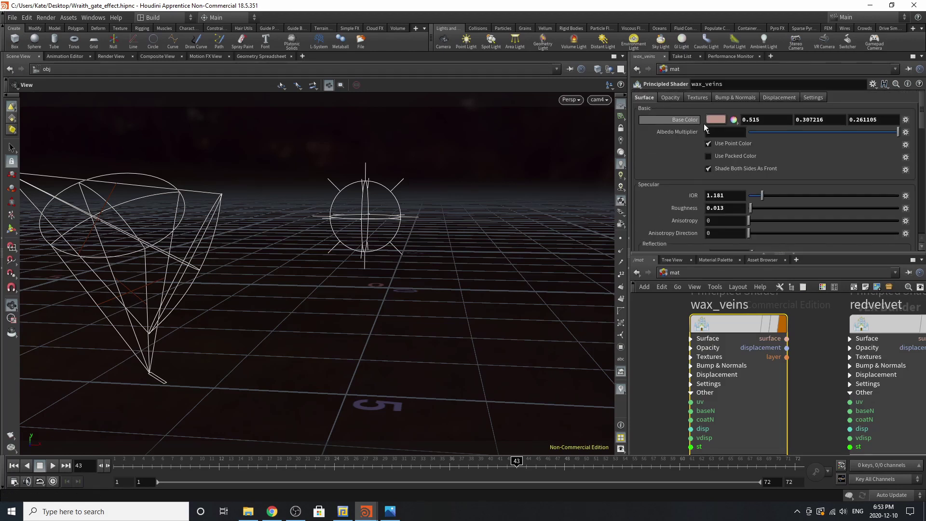
Step: Go from the object network to the material assigned to Render_Bones and rename its skin shader as skin_bones
{"action": "left_click", "coordinate": [638, 273]}
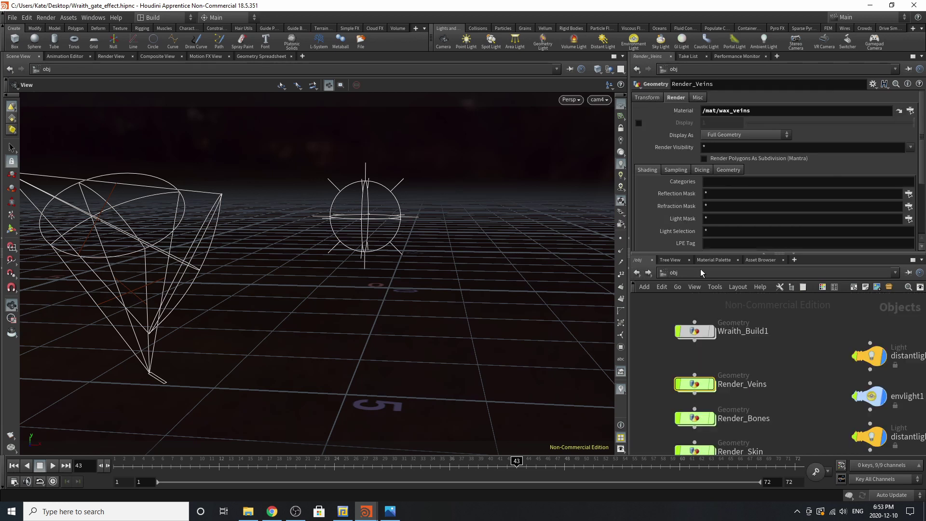
{"action": "left_click", "coordinate": [694, 420]}
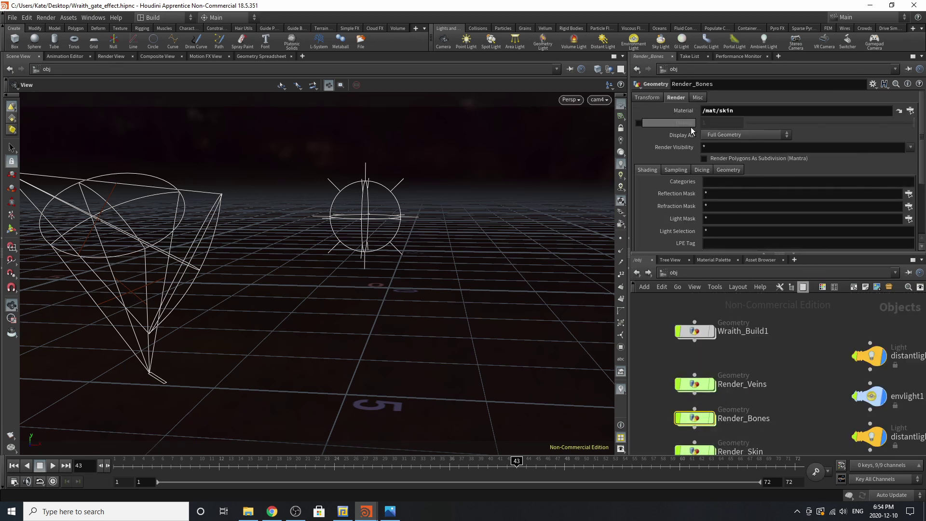
{"action": "left_click", "coordinate": [909, 112]}
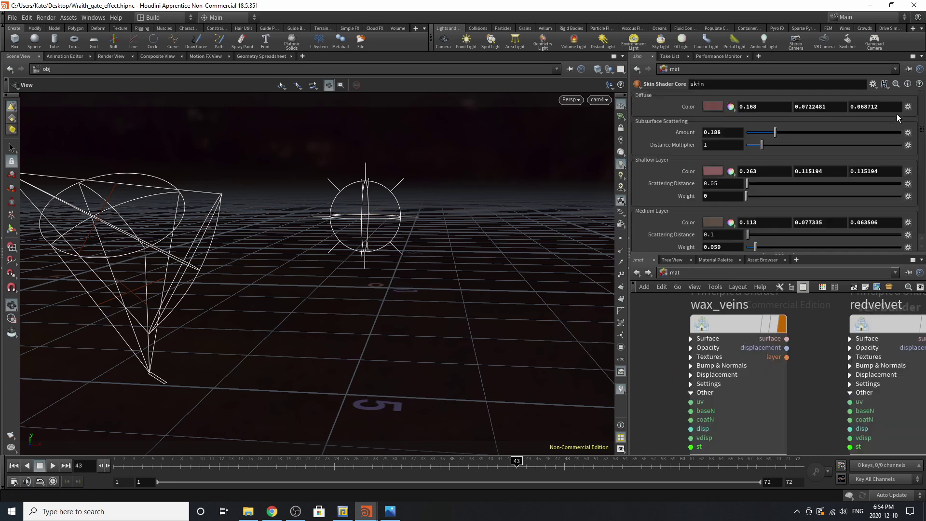
{"action": "scroll", "coordinate": [748, 357], "scroll_direction": "down", "scroll_amount": 3}
{"action": "scroll", "coordinate": [713, 338], "scroll_direction": "up", "scroll_amount": 6}
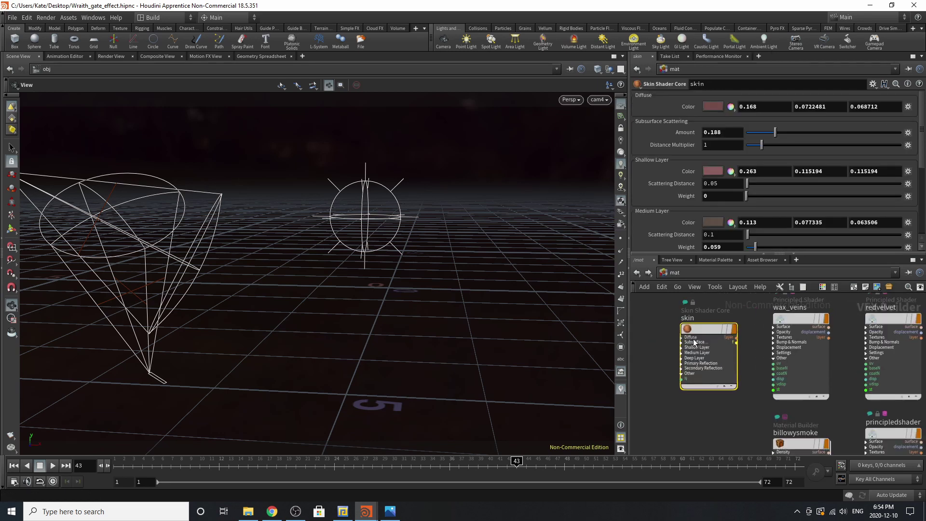
{"action": "type", "text": "_"}
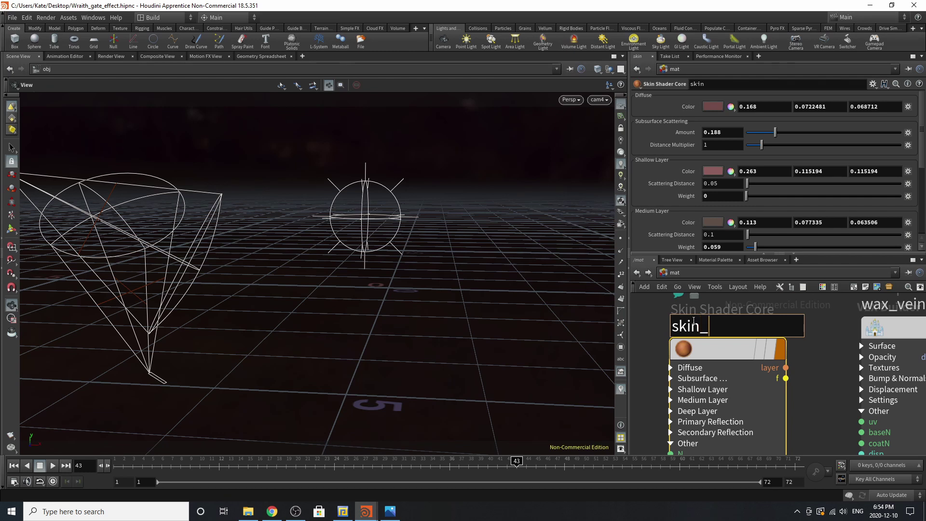
{"action": "type", "text": "bones"}
{"action": "key", "text": "Return"}
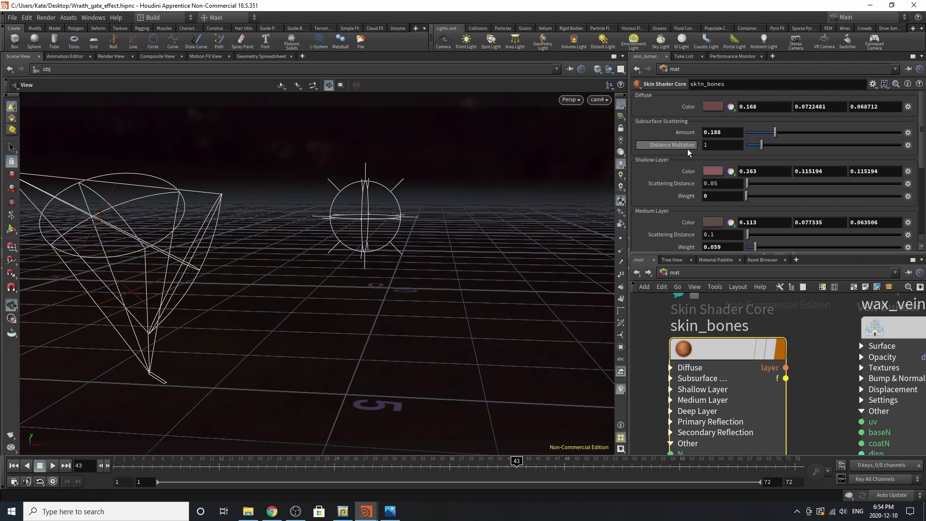
Step: Examine the skin_bones shader's shallow, medium and deep layer and reflection parameters, and return to the object network
{"action": "scroll", "coordinate": [708, 194], "scroll_direction": "down", "scroll_amount": 2}
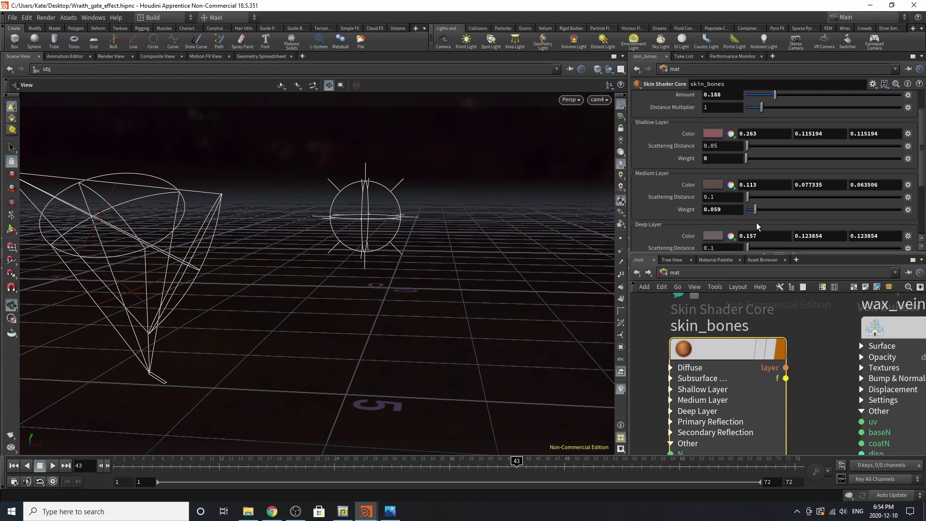
{"action": "scroll", "coordinate": [756, 227], "scroll_direction": "down", "scroll_amount": 5}
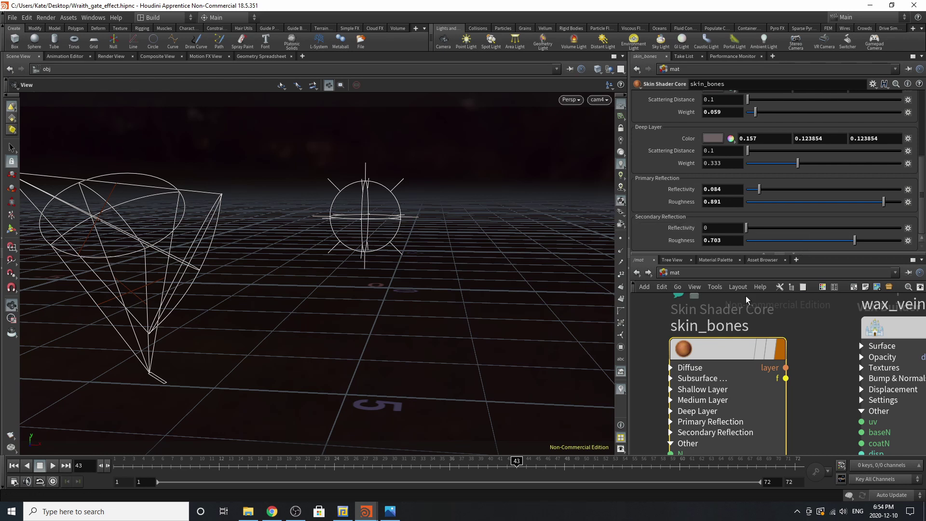
{"action": "left_click", "coordinate": [636, 272]}
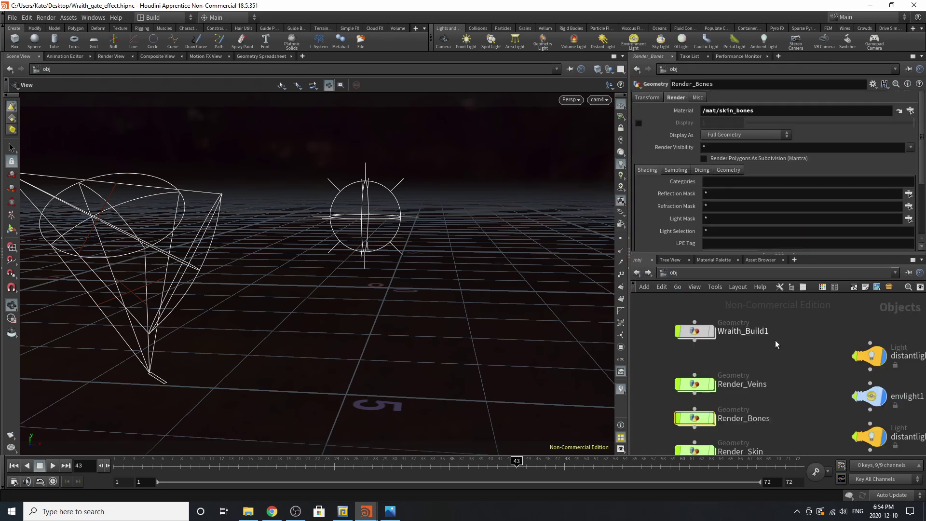
{"action": "scroll", "coordinate": [717, 358], "scroll_direction": "down", "scroll_amount": 4}
{"action": "scroll", "coordinate": [719, 409], "scroll_direction": "up", "scroll_amount": 4}
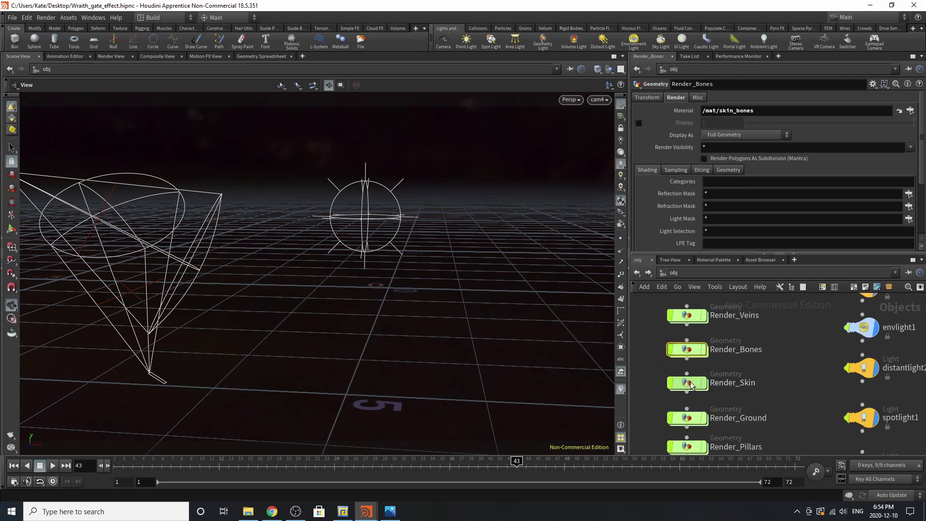
Step: Go to the material assigned to Render_Skin and rename its shader as principledshader_skin
{"action": "left_click", "coordinate": [691, 385]}
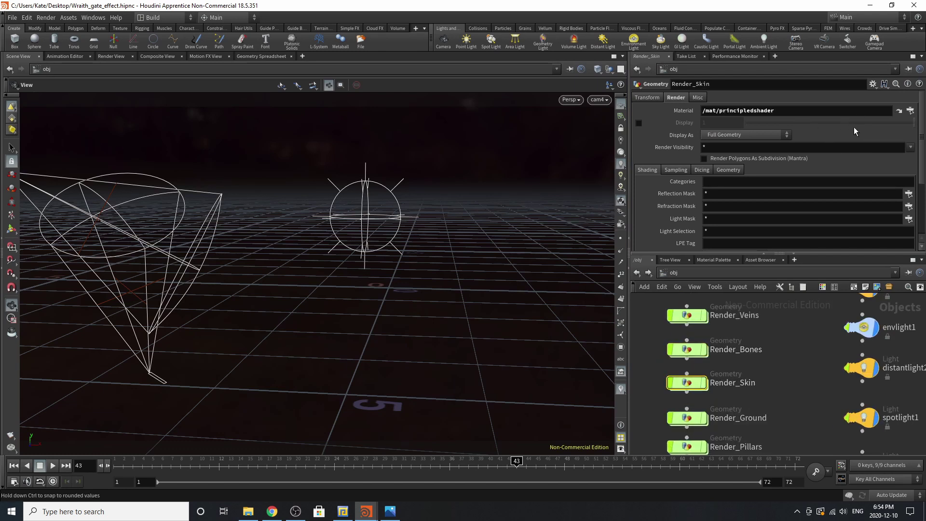
{"action": "left_click", "coordinate": [899, 110]}
{"action": "scroll", "coordinate": [691, 351], "scroll_direction": "down", "scroll_amount": 9}
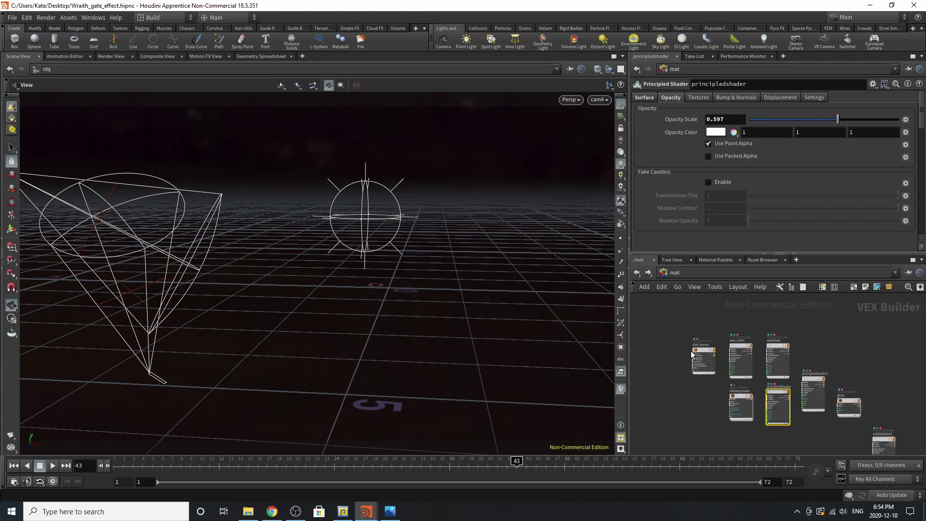
{"action": "scroll", "coordinate": [821, 433], "scroll_direction": "up", "scroll_amount": 3}
{"action": "scroll", "coordinate": [730, 320], "scroll_direction": "up", "scroll_amount": 6}
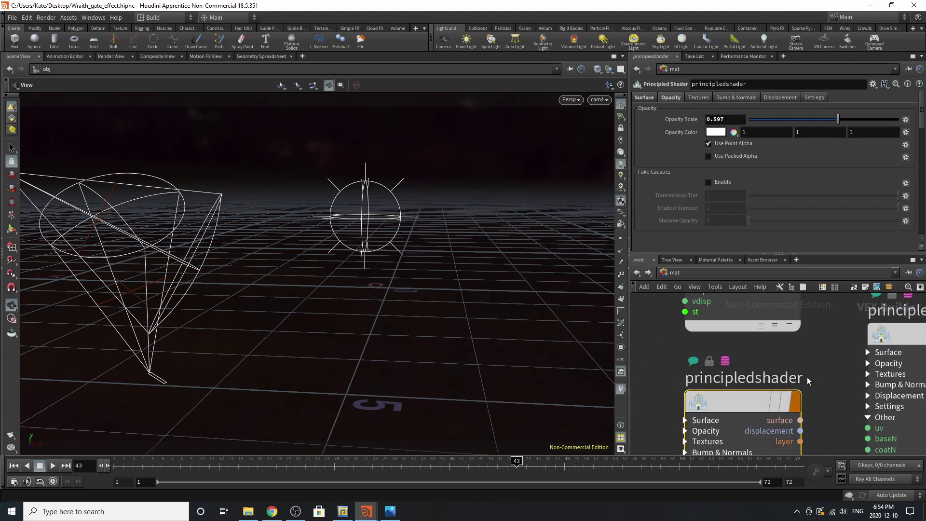
{"action": "double_click", "coordinate": [788, 376]}
{"action": "type", "text": "_"}
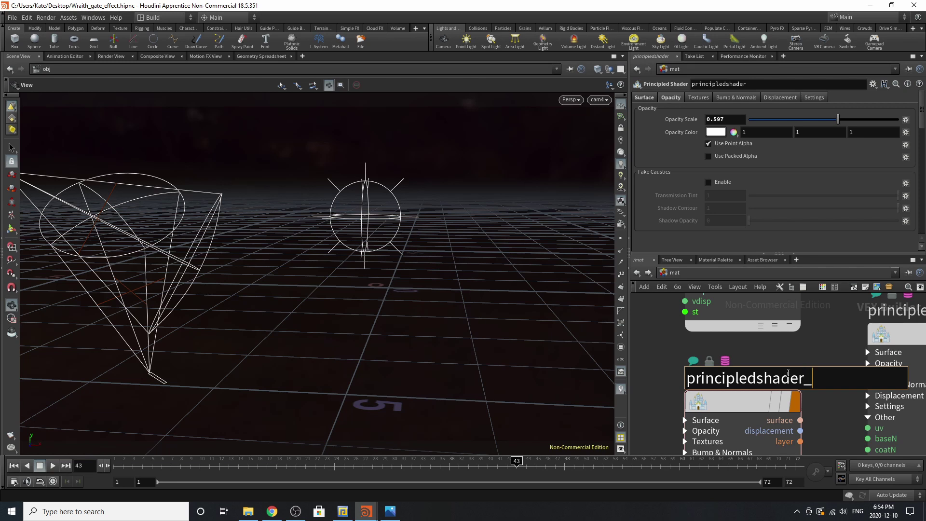
{"action": "type", "text": "skin"}
{"action": "key", "text": "Return"}
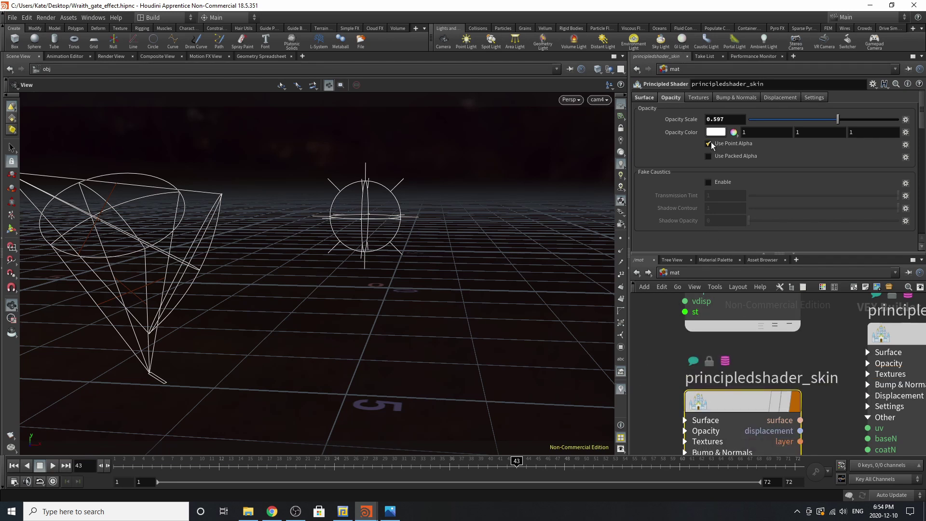
Step: Examine the principledshader_skin shader's base colour, specular, reflection and transparency parameters
{"action": "left_click", "coordinate": [644, 98]}
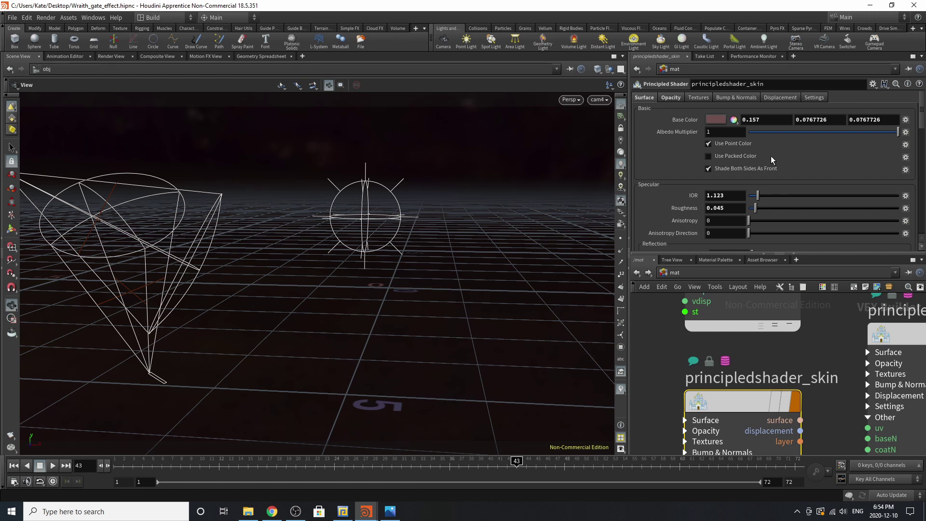
{"action": "scroll", "coordinate": [770, 156], "scroll_direction": "down", "scroll_amount": 2}
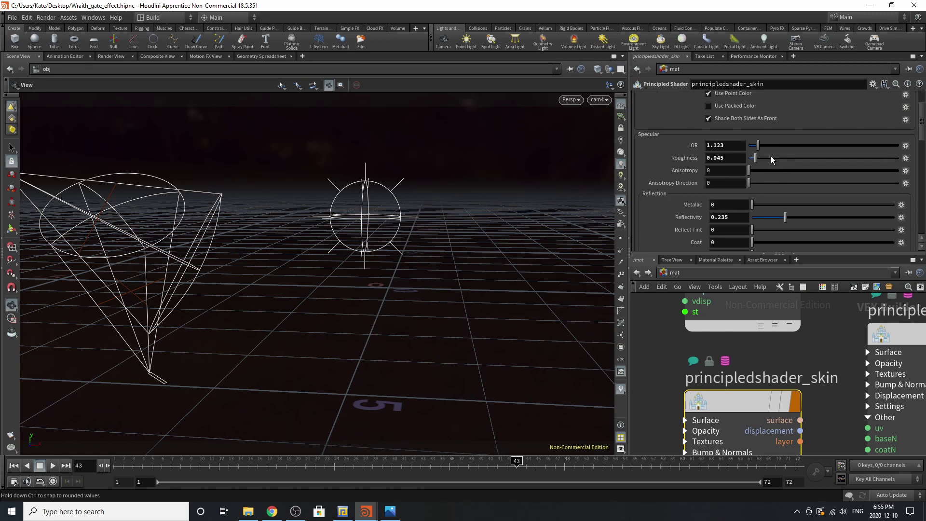
{"action": "scroll", "coordinate": [770, 155], "scroll_direction": "down", "scroll_amount": 4}
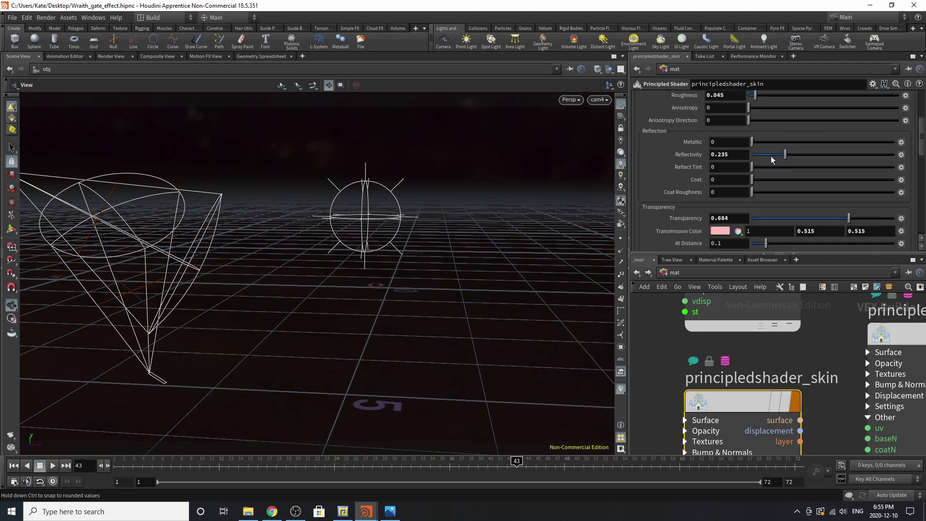
{"action": "scroll", "coordinate": [771, 156], "scroll_direction": "down", "scroll_amount": 1}
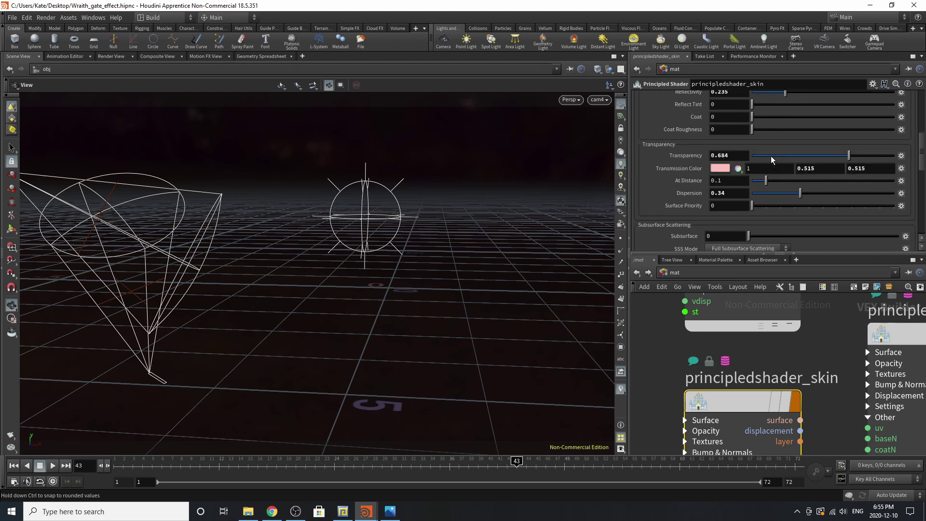
Step: Switch to Photos to view the Wraith ship reference images, including wraith_ship_v002.JPG, and return to Houdini
{"action": "mouse_move", "coordinate": [664, 172]}
{"action": "left_click", "coordinate": [390, 511]}
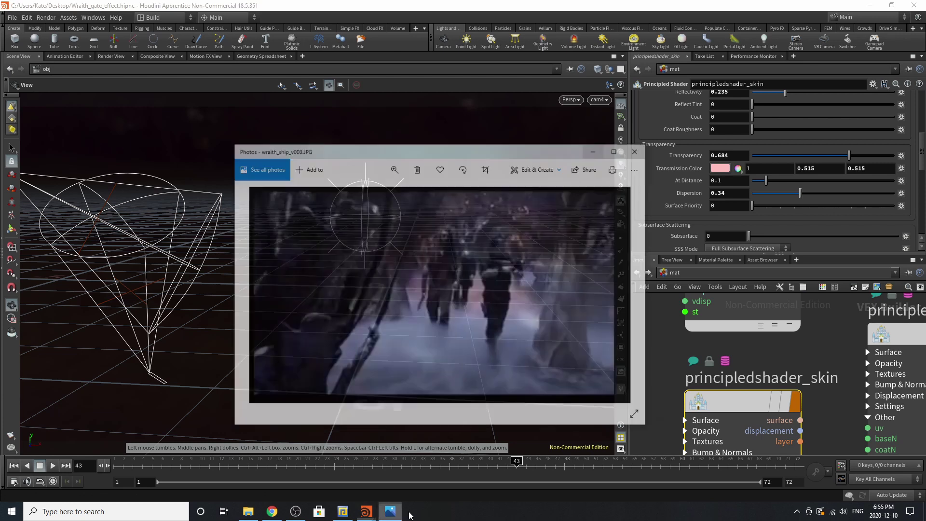
{"action": "left_click", "coordinate": [635, 277]}
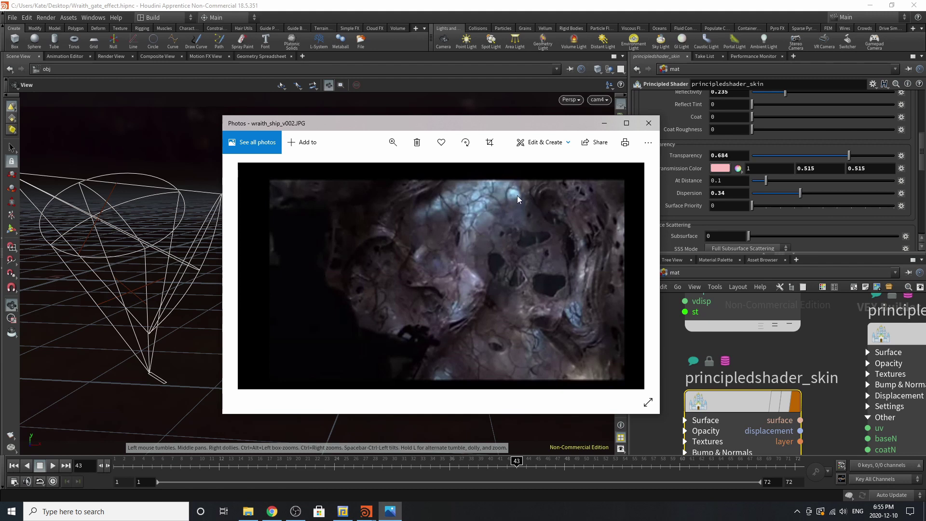
{"action": "left_click", "coordinate": [602, 122]}
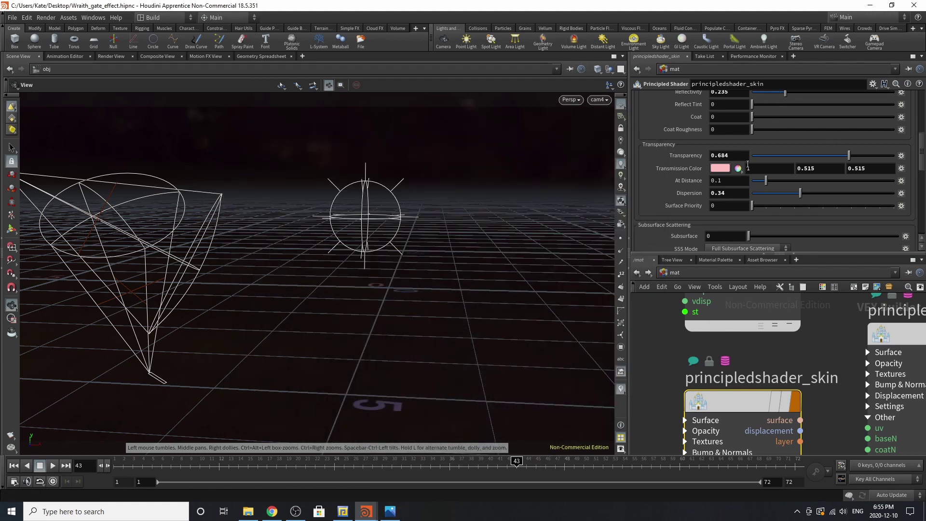
Step: Examine the skin shader's subsurface scattering parameters and review its reflection and specular settings again
{"action": "scroll", "coordinate": [671, 178], "scroll_direction": "down", "scroll_amount": 6}
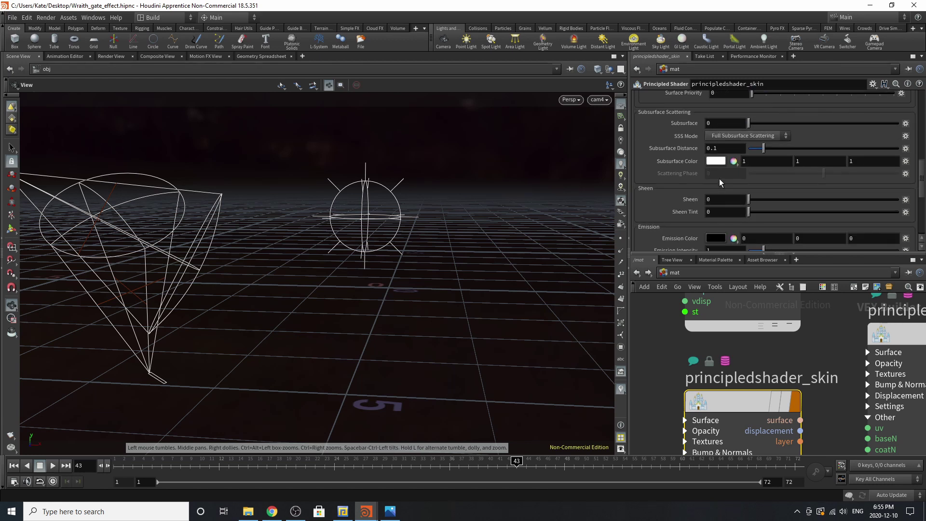
{"action": "scroll", "coordinate": [725, 183], "scroll_direction": "up", "scroll_amount": 10}
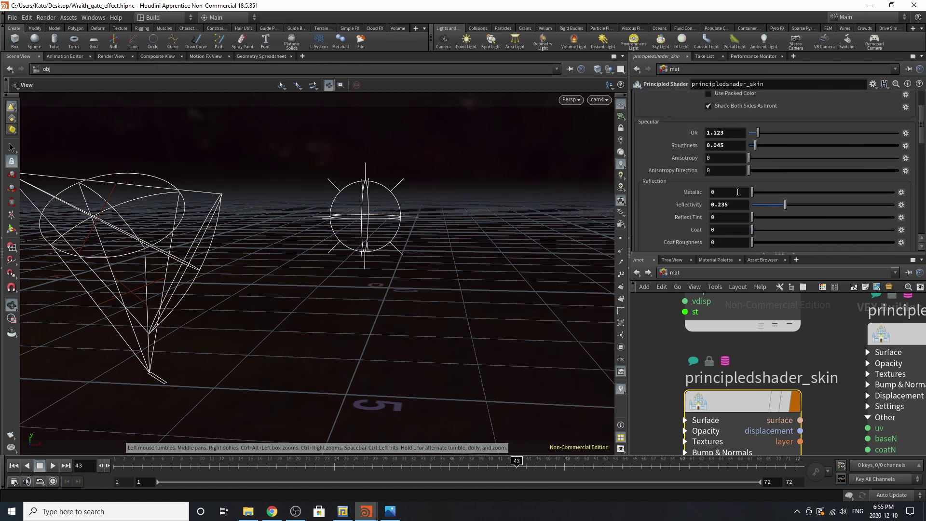
{"action": "key", "text": "h"}
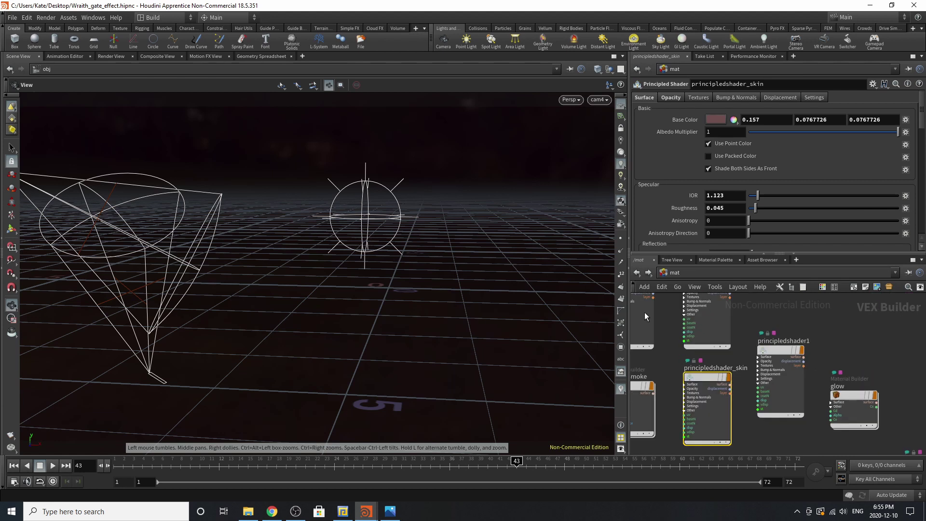
Step: Return to the object network and check the materials assigned to Render_Ground and Render_Pillars
{"action": "left_click", "coordinate": [636, 272]}
{"action": "scroll", "coordinate": [723, 383], "scroll_direction": "down", "scroll_amount": 3}
{"action": "scroll", "coordinate": [704, 341], "scroll_direction": "up", "scroll_amount": 4}
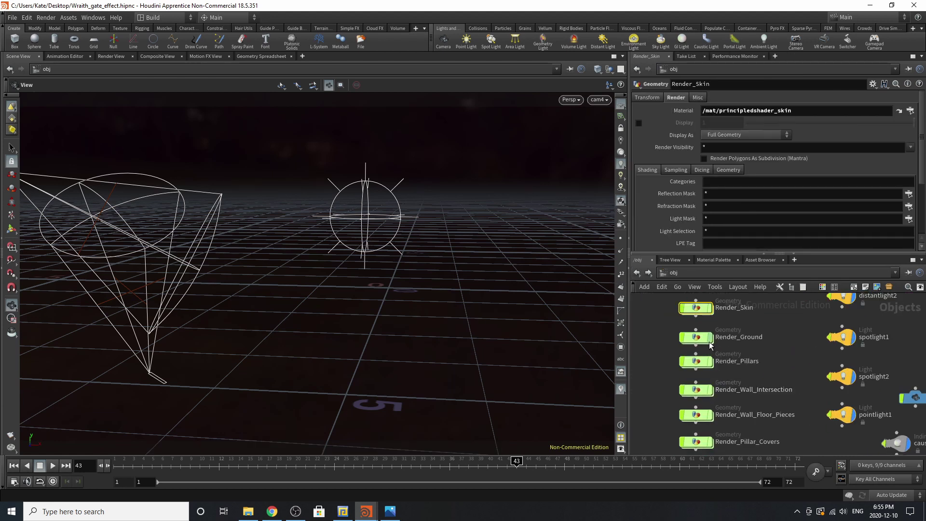
{"action": "left_click", "coordinate": [704, 341]}
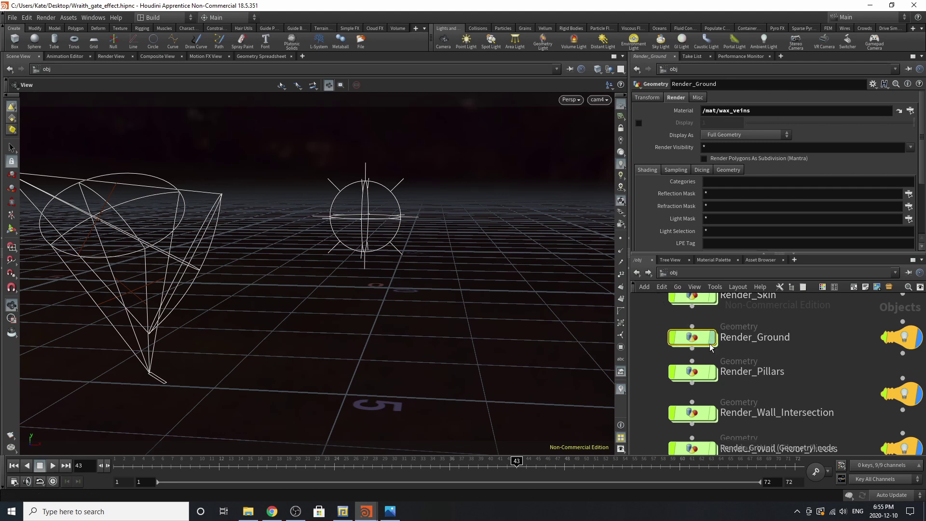
{"action": "left_click", "coordinate": [692, 373]}
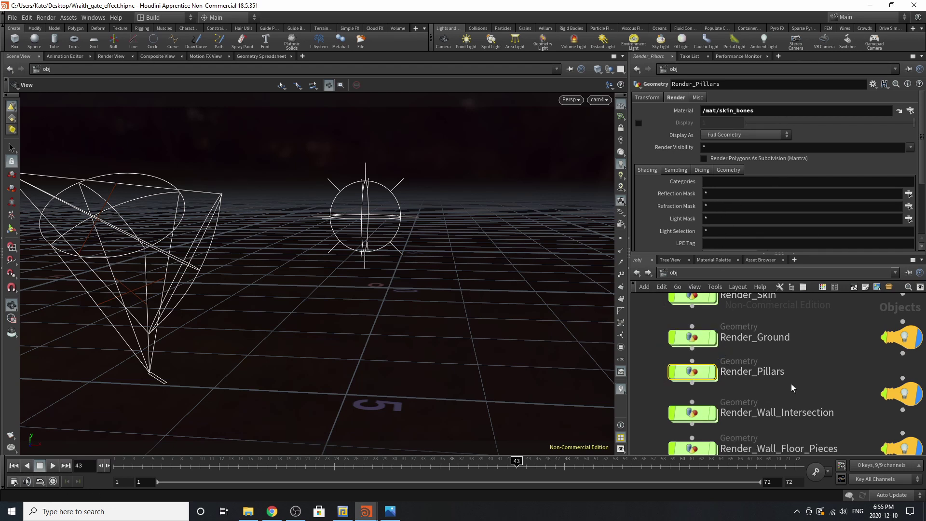
{"action": "scroll", "coordinate": [725, 352], "scroll_direction": "down", "scroll_amount": 1}
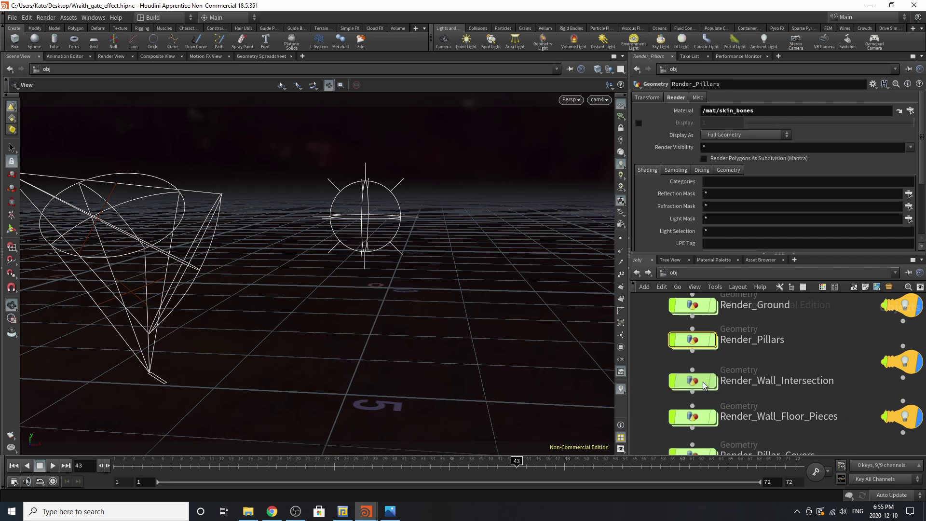
Step: Check the material assigned to Render_Wall_Intersection and display its geometry in the viewport
{"action": "left_click", "coordinate": [703, 385]}
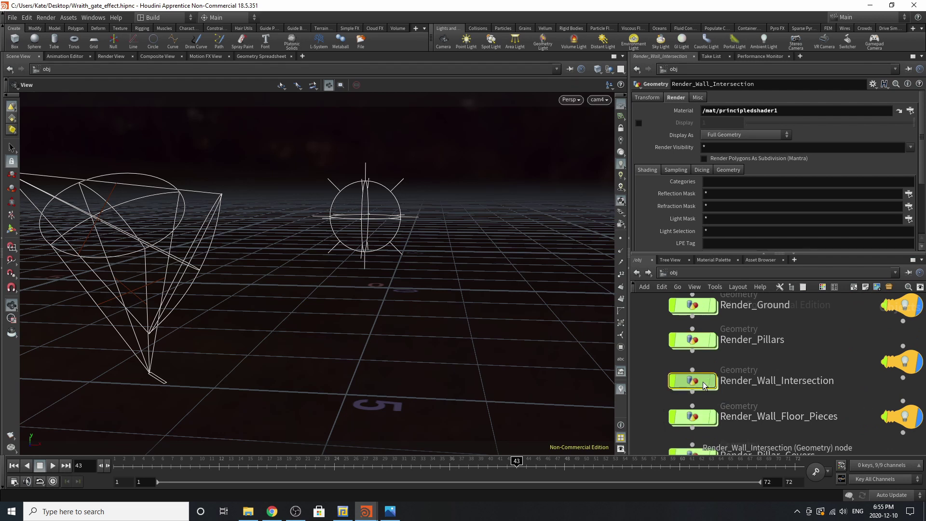
{"action": "scroll", "coordinate": [701, 384], "scroll_direction": "down", "scroll_amount": 2}
{"action": "scroll", "coordinate": [699, 381], "scroll_direction": "up", "scroll_amount": 3}
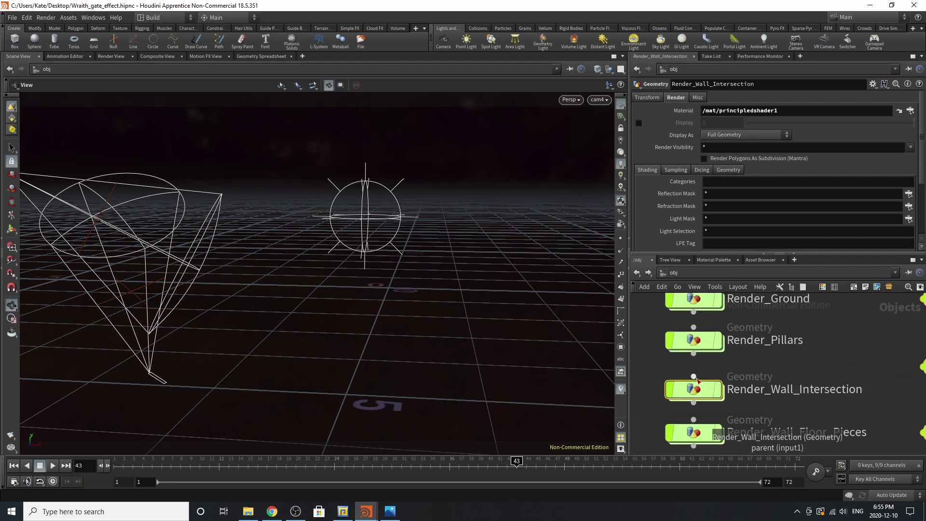
{"action": "left_click", "coordinate": [718, 389]}
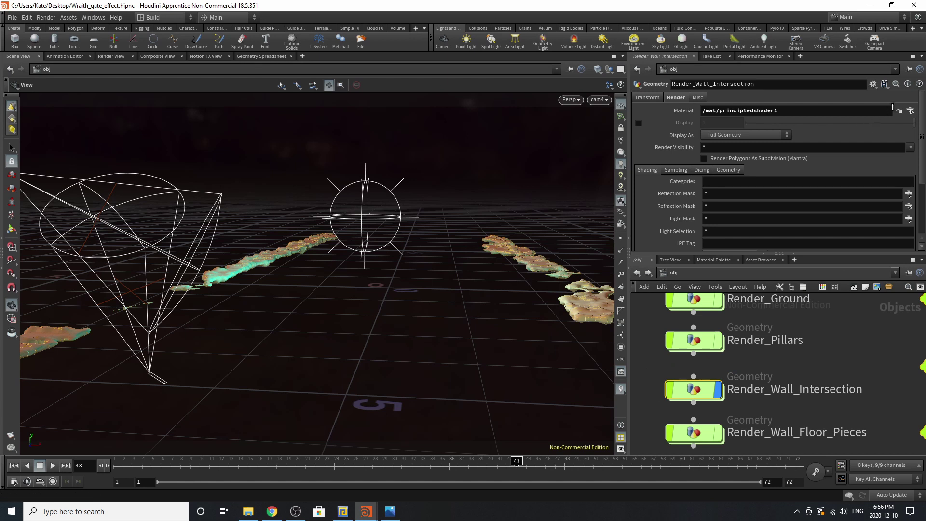
Step: Go to the material assigned to Render_Wall_Intersection and rename its shader as principledshader_wall_intersection
{"action": "left_click", "coordinate": [898, 110]}
{"action": "scroll", "coordinate": [801, 366], "scroll_direction": "up", "scroll_amount": 3}
{"action": "double_click", "coordinate": [787, 346]}
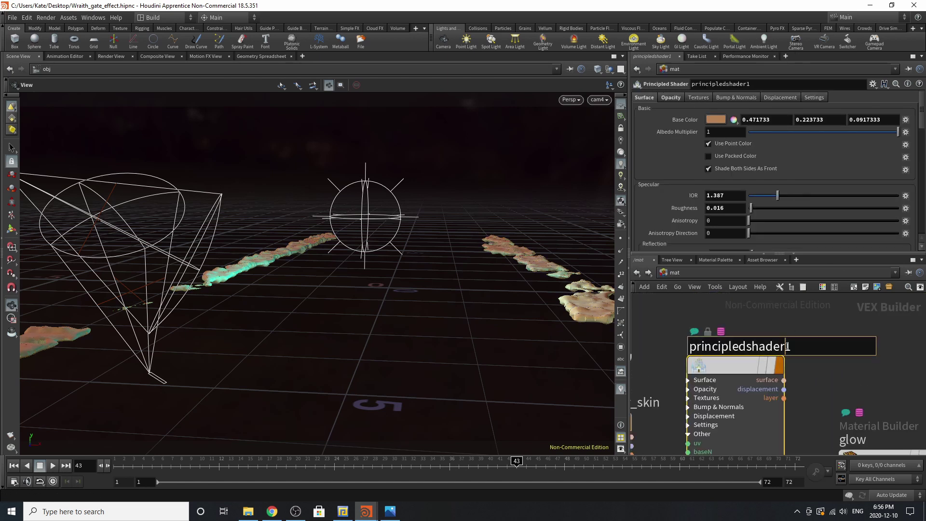
{"action": "key", "text": "Delete"}
{"action": "type", "text": "_wall_inters"}
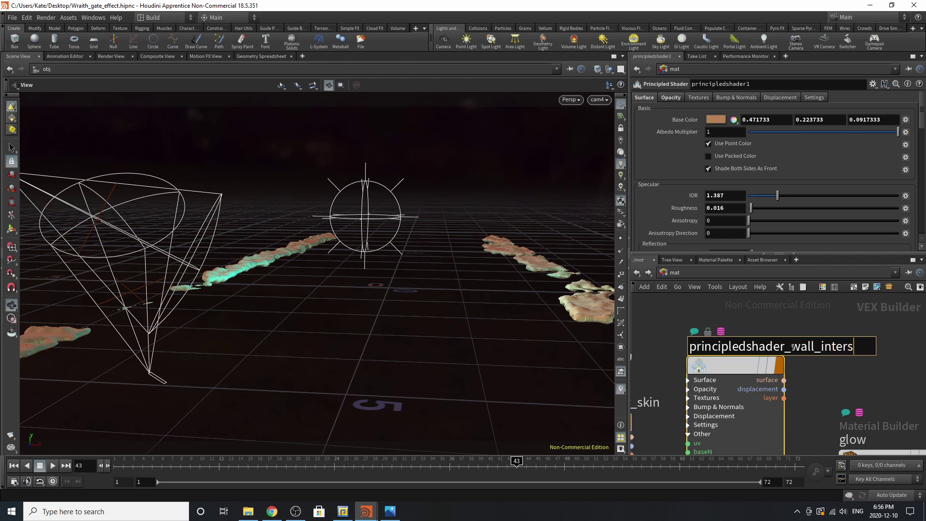
{"action": "type", "text": "ection"}
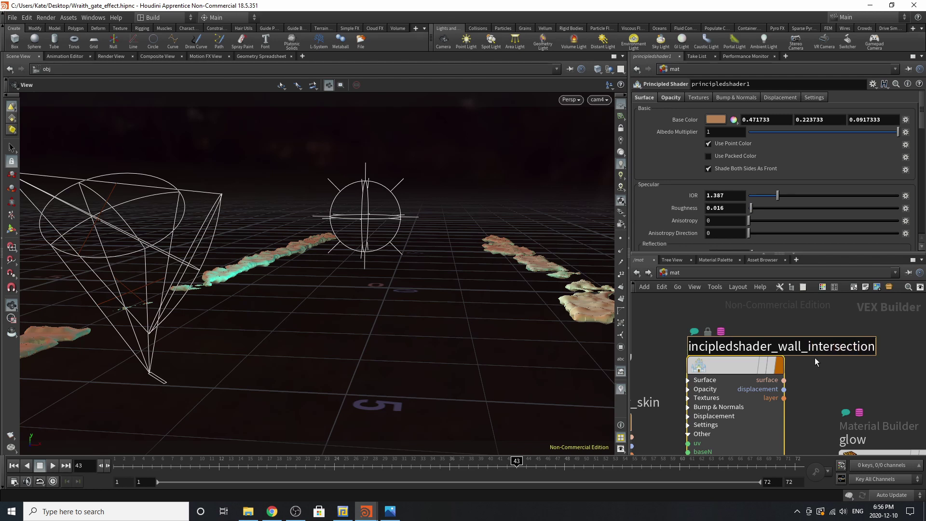
{"action": "key", "text": "Return"}
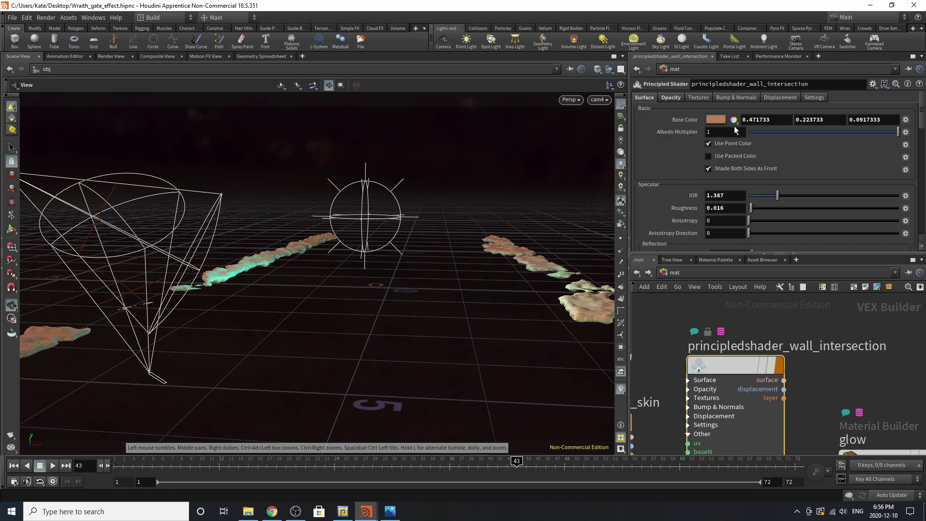
Step: Examine the principledshader_wall_intersection shader's specular, reflection, transparency and subsurface scattering parameters
{"action": "scroll", "coordinate": [713, 186], "scroll_direction": "down", "scroll_amount": 2}
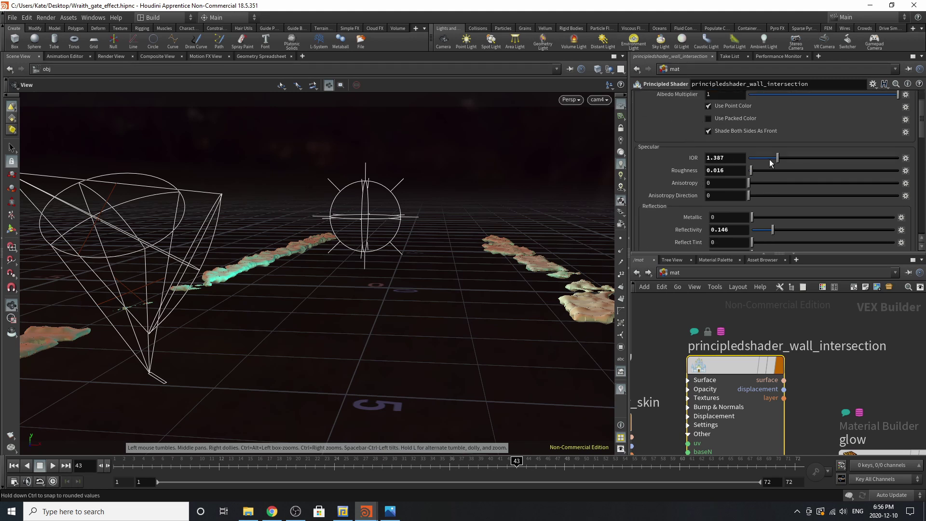
{"action": "scroll", "coordinate": [728, 178], "scroll_direction": "down", "scroll_amount": 3}
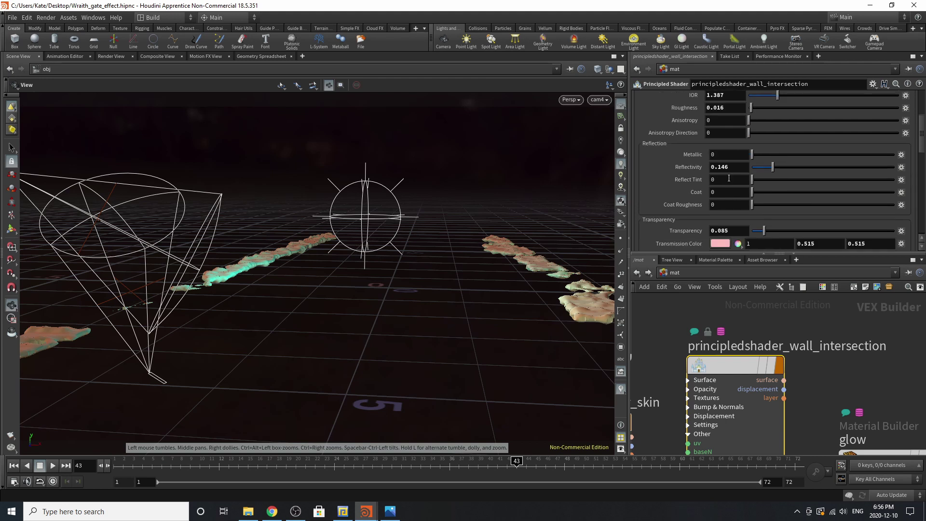
{"action": "scroll", "coordinate": [745, 178], "scroll_direction": "down", "scroll_amount": 5}
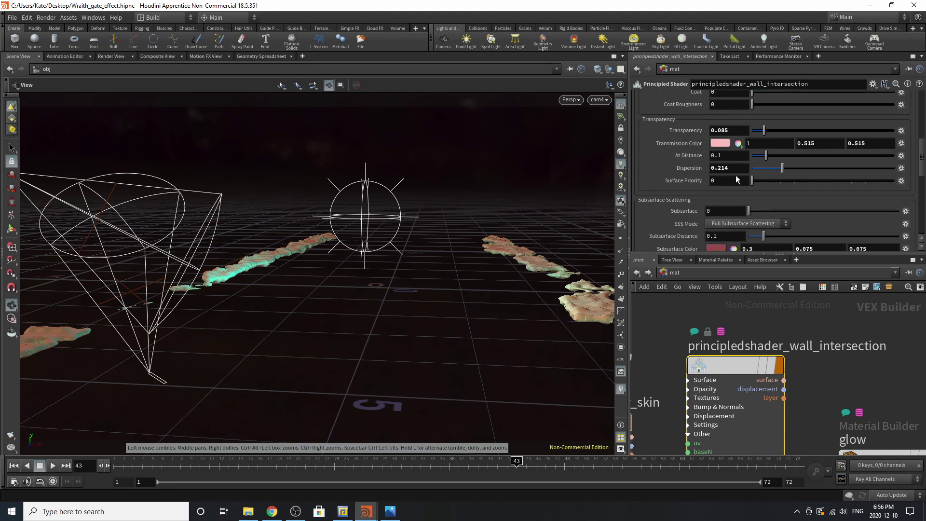
{"action": "scroll", "coordinate": [735, 180], "scroll_direction": "down", "scroll_amount": 3}
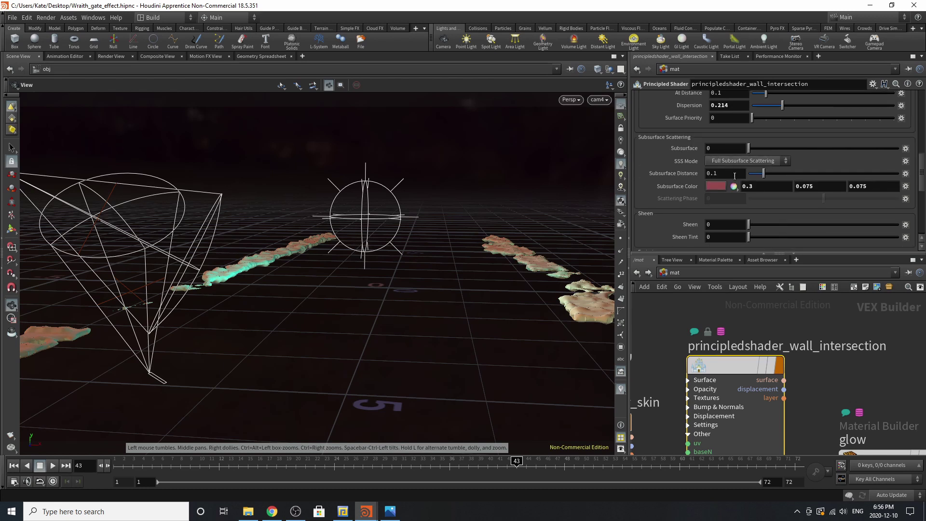
{"action": "scroll", "coordinate": [712, 204], "scroll_direction": "up", "scroll_amount": 2}
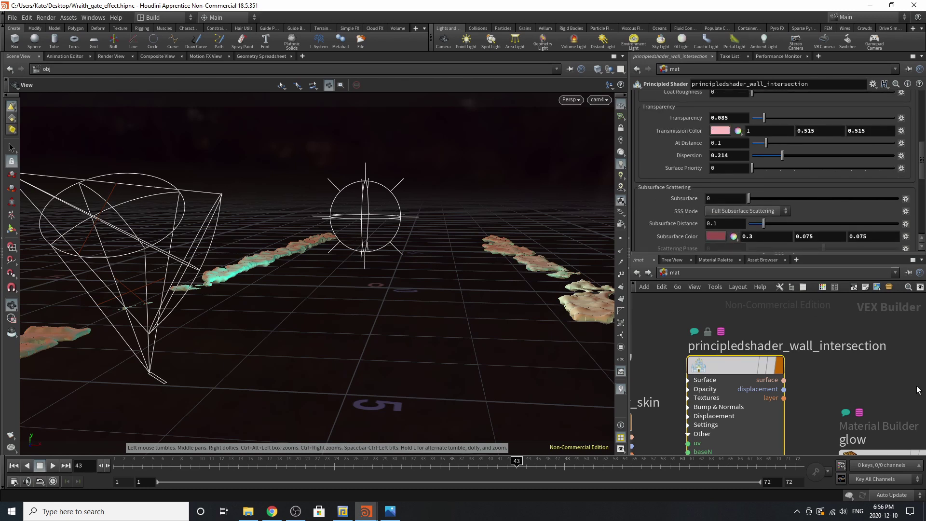
Step: Return to the object network, hide Render_Wall_Intersection, and display Render_Wall_Floor_Pieces to check its assigned material
{"action": "left_click", "coordinate": [636, 273]}
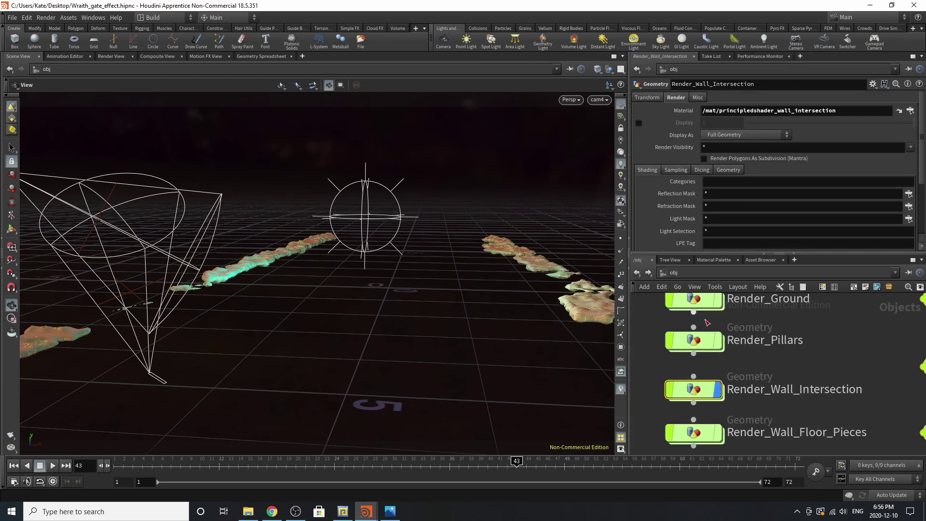
{"action": "scroll", "coordinate": [718, 352], "scroll_direction": "down", "scroll_amount": 2}
{"action": "scroll", "coordinate": [719, 352], "scroll_direction": "up", "scroll_amount": 2}
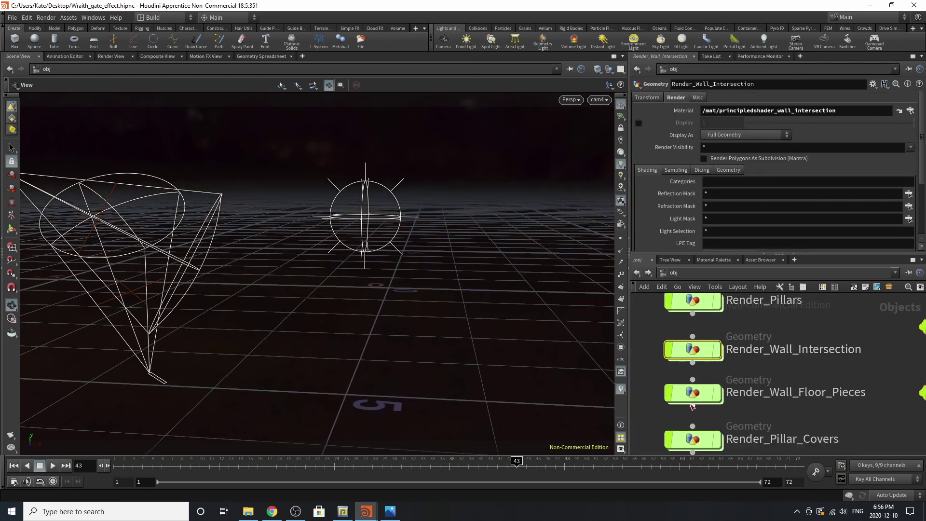
{"action": "left_click", "coordinate": [720, 393]}
{"action": "left_click", "coordinate": [721, 393]}
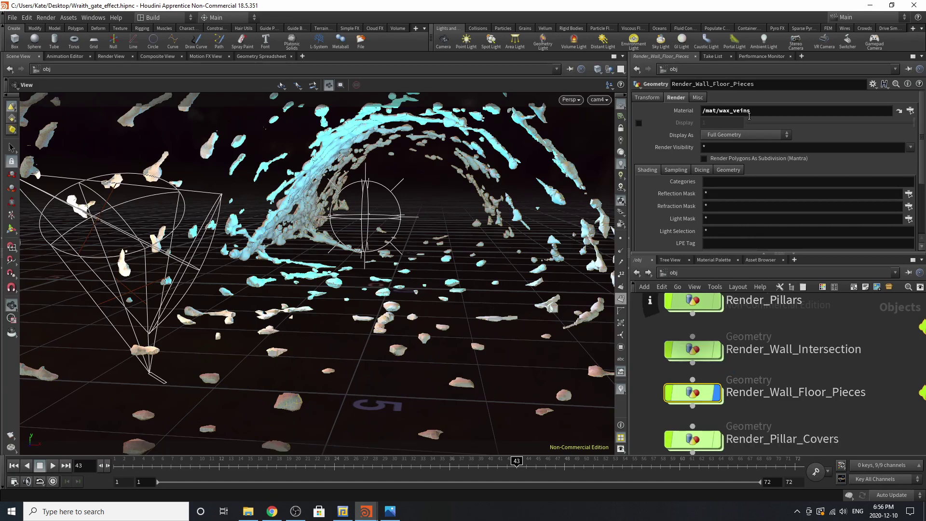
{"action": "scroll", "coordinate": [695, 325], "scroll_direction": "down", "scroll_amount": 4}
{"action": "scroll", "coordinate": [675, 363], "scroll_direction": "up", "scroll_amount": 3}
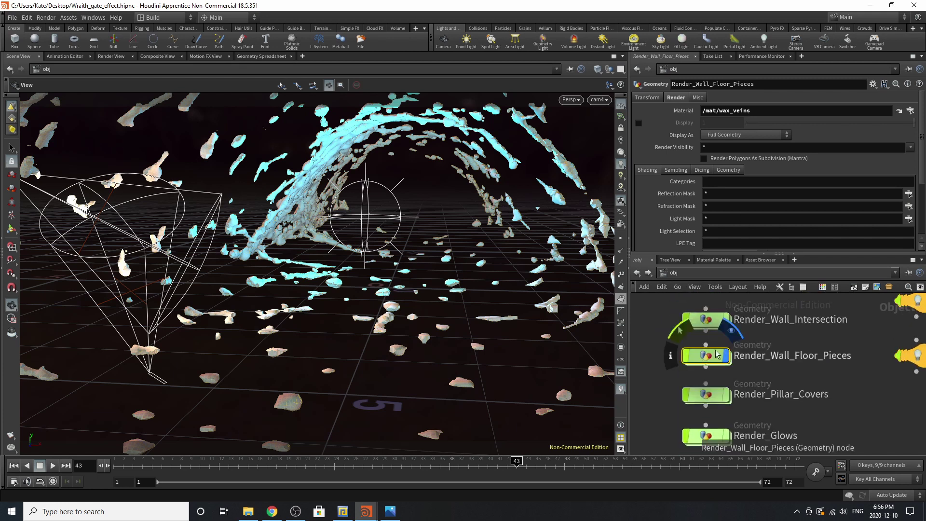
Step: Hide Render_Wall_Floor_Pieces and display Render_Pillar_Covers to check its geometry and assigned material
{"action": "left_click", "coordinate": [726, 355]}
{"action": "left_click", "coordinate": [726, 395]}
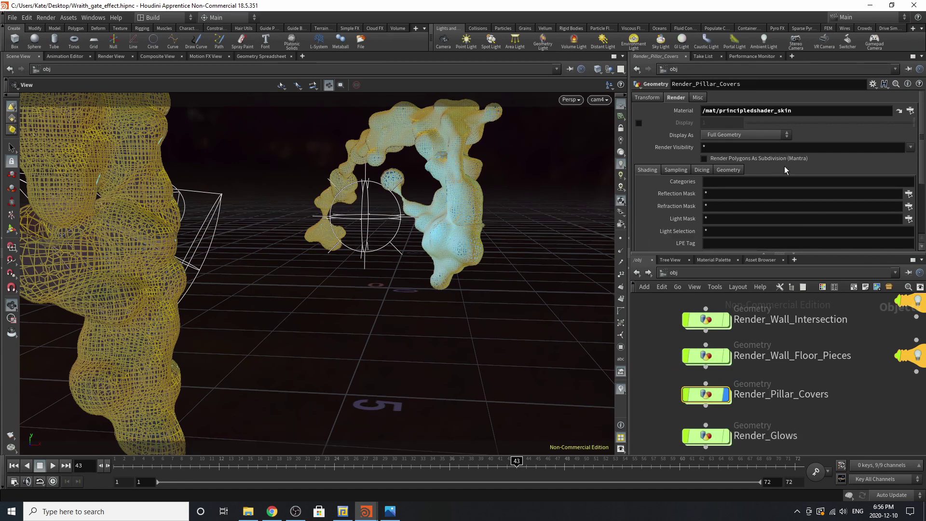
{"action": "scroll", "coordinate": [650, 410], "scroll_direction": "down", "scroll_amount": 1}
{"action": "scroll", "coordinate": [650, 411], "scroll_direction": "down", "scroll_amount": 5}
{"action": "scroll", "coordinate": [665, 424], "scroll_direction": "up", "scroll_amount": 4}
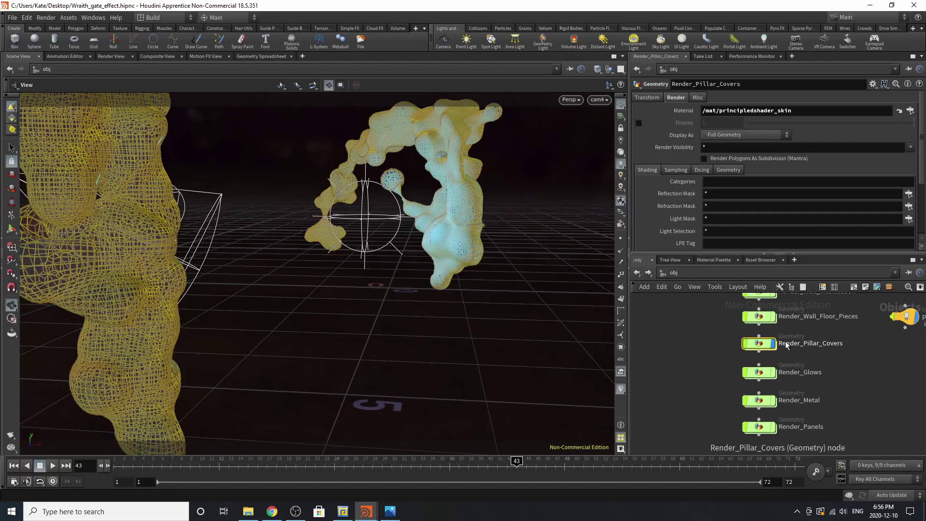
Step: Hide Render_Pillar_Covers and display Render_Glows to check its points and assigned material
{"action": "left_click", "coordinate": [773, 346]}
{"action": "scroll", "coordinate": [754, 367], "scroll_direction": "up", "scroll_amount": 3}
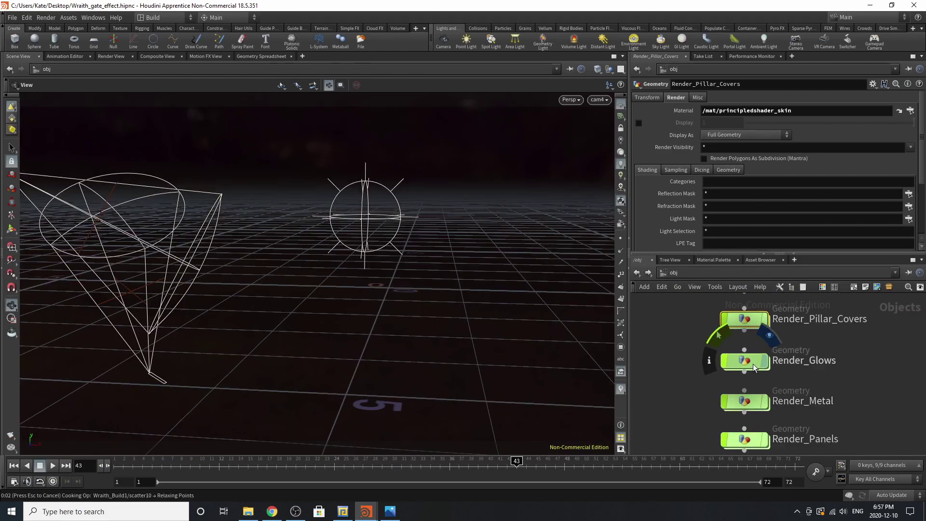
{"action": "left_click", "coordinate": [754, 367]}
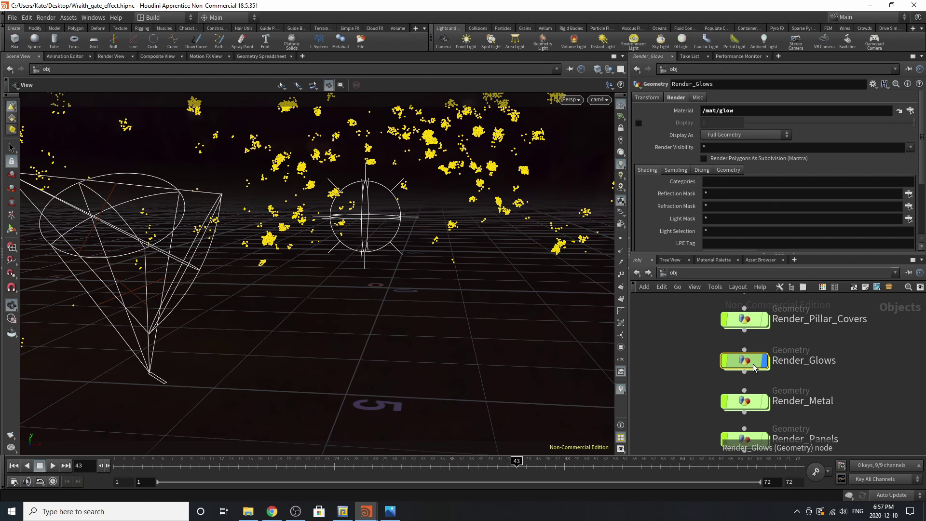
{"action": "mouse_move", "coordinate": [755, 368]}
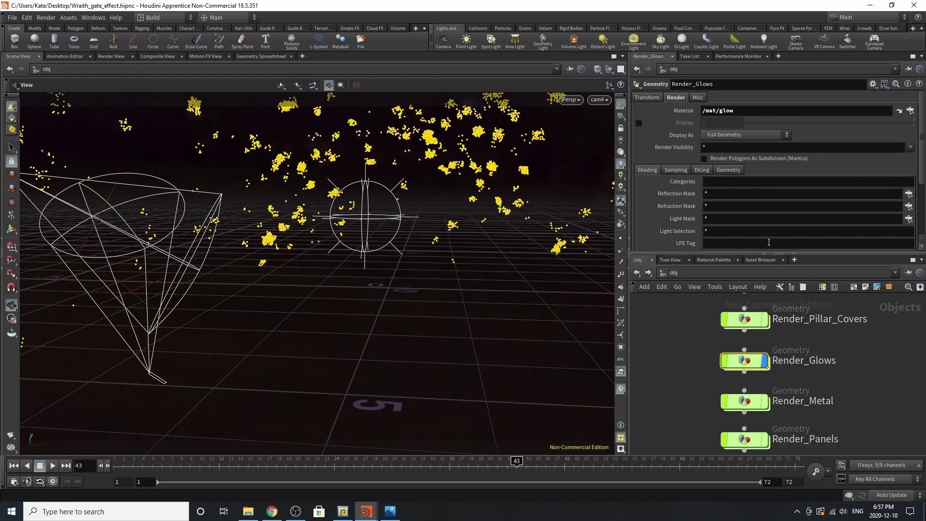
Step: Open the glow material assigned to Render_Glows and check its name, glow color, ramp rate and emission settings
{"action": "left_click", "coordinate": [898, 110]}
{"action": "mouse_move", "coordinate": [696, 365]}
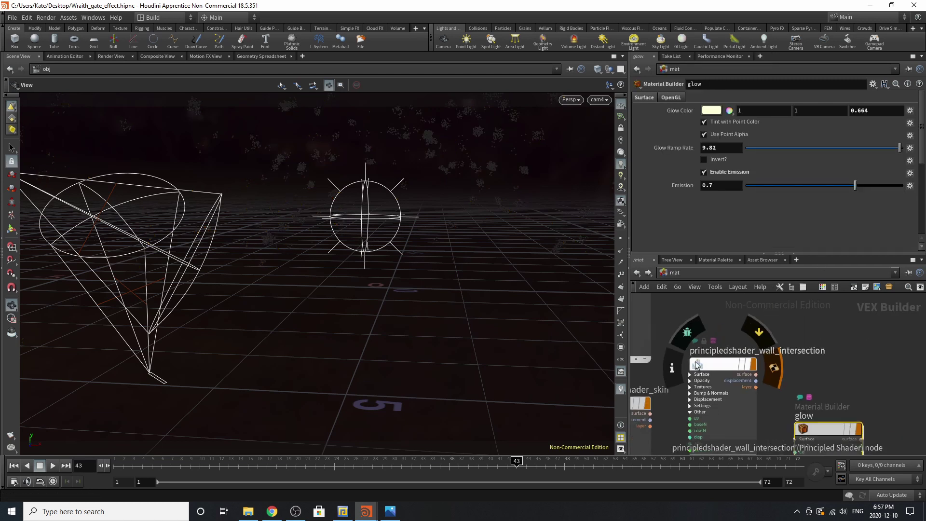
{"action": "scroll", "coordinate": [699, 364], "scroll_direction": "down", "scroll_amount": 5}
{"action": "scroll", "coordinate": [752, 372], "scroll_direction": "up", "scroll_amount": 7}
{"action": "left_click", "coordinate": [764, 367]}
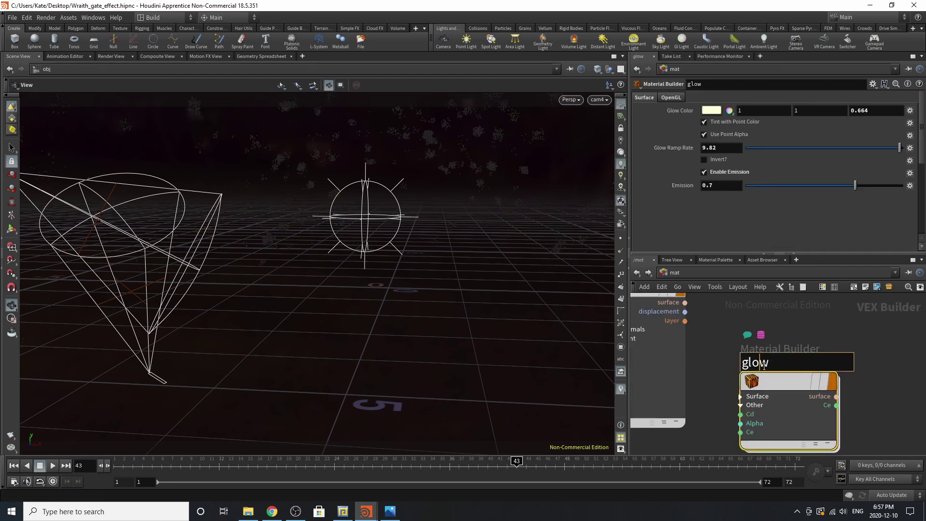
{"action": "key", "text": "Return"}
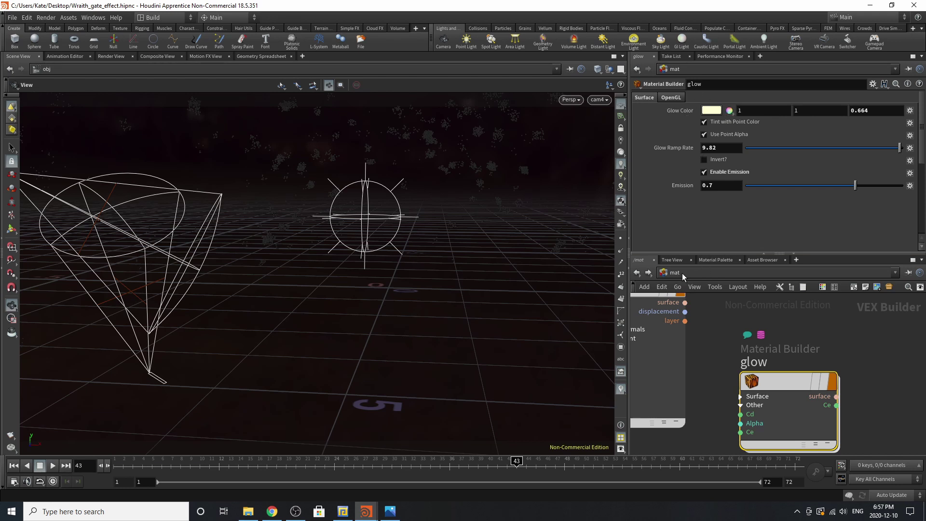
Step: Return to the object network, hide Render_Glows, and display Render_Metal to check its geometry and assigned material
{"action": "left_click", "coordinate": [637, 273]}
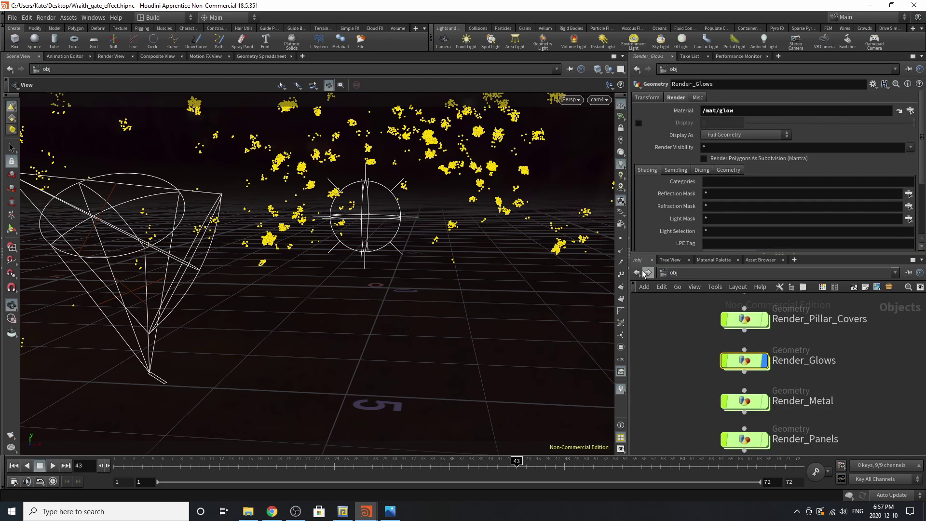
{"action": "left_click", "coordinate": [765, 369]}
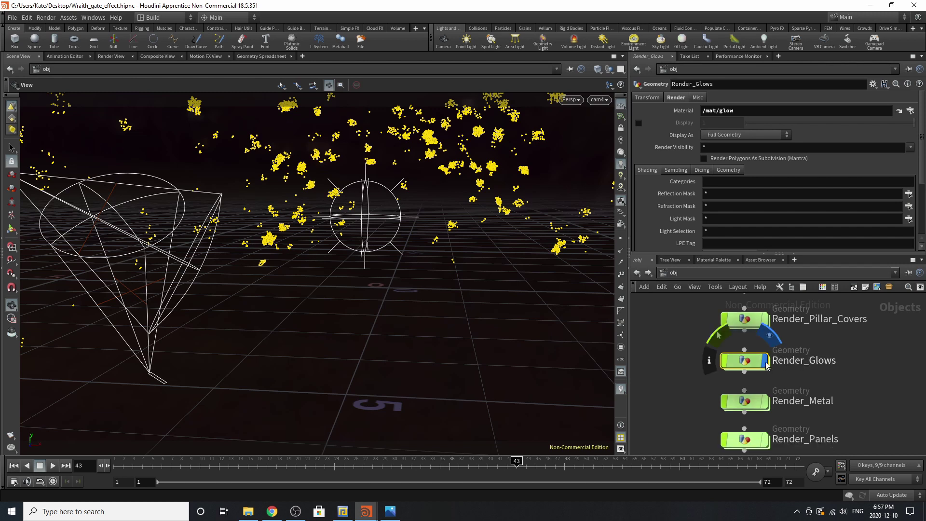
{"action": "left_click", "coordinate": [767, 403]}
{"action": "left_click", "coordinate": [740, 409]}
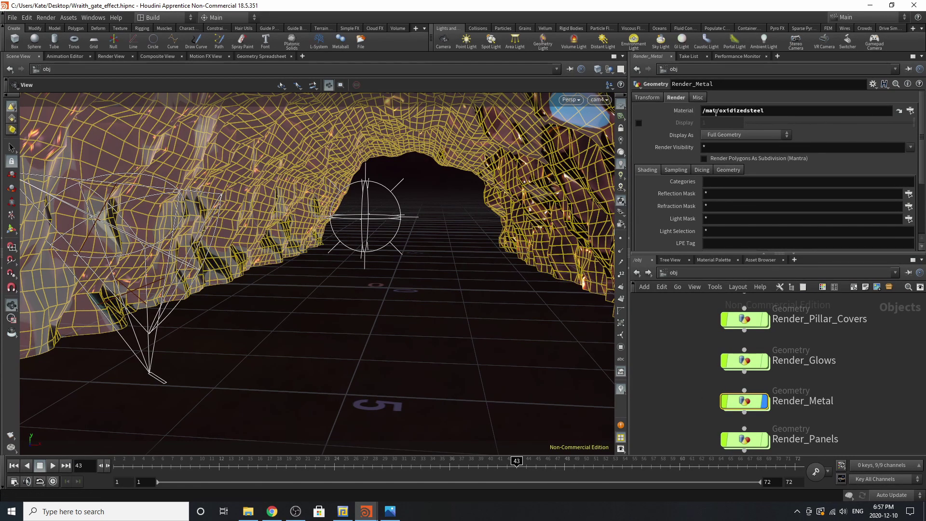
Step: Open the shader assigned to Render_Metal and lay out the nodes of the material network automatically
{"action": "left_click", "coordinate": [899, 111]}
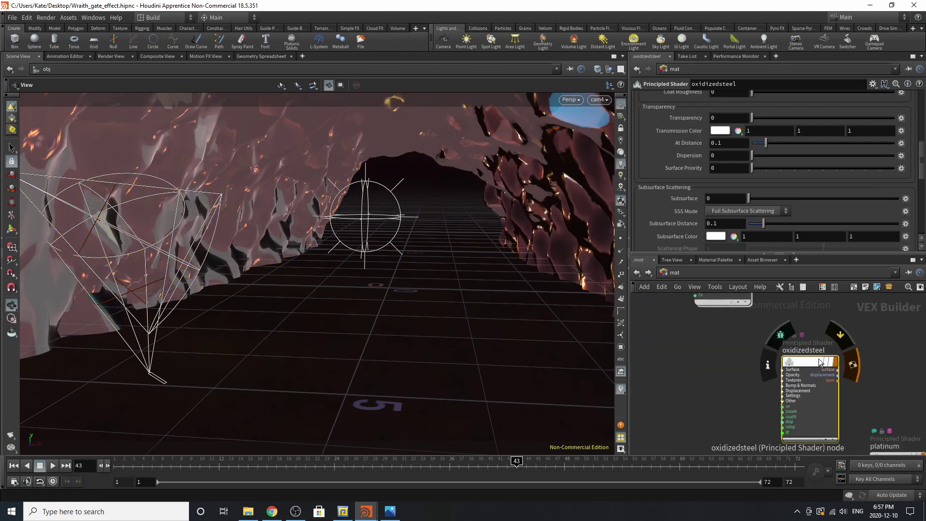
{"action": "key", "text": "l"}
{"action": "scroll", "coordinate": [713, 397], "scroll_direction": "down", "scroll_amount": 4}
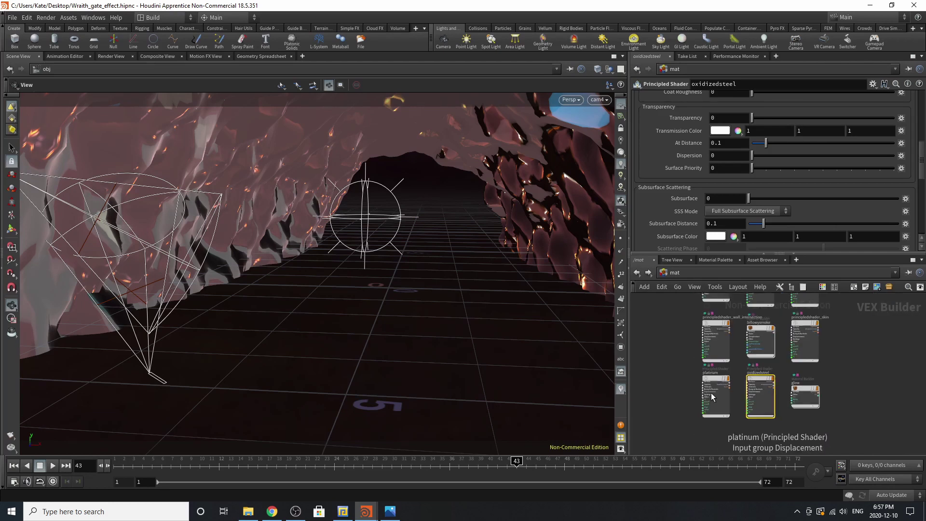
Step: Rename the oxidizedsteel shader as oxidizedsteel_hallway
{"action": "scroll", "coordinate": [844, 410], "scroll_direction": "up", "scroll_amount": 2}
{"action": "scroll", "coordinate": [719, 384], "scroll_direction": "up", "scroll_amount": 2}
{"action": "scroll", "coordinate": [721, 367], "scroll_direction": "up", "scroll_amount": 2}
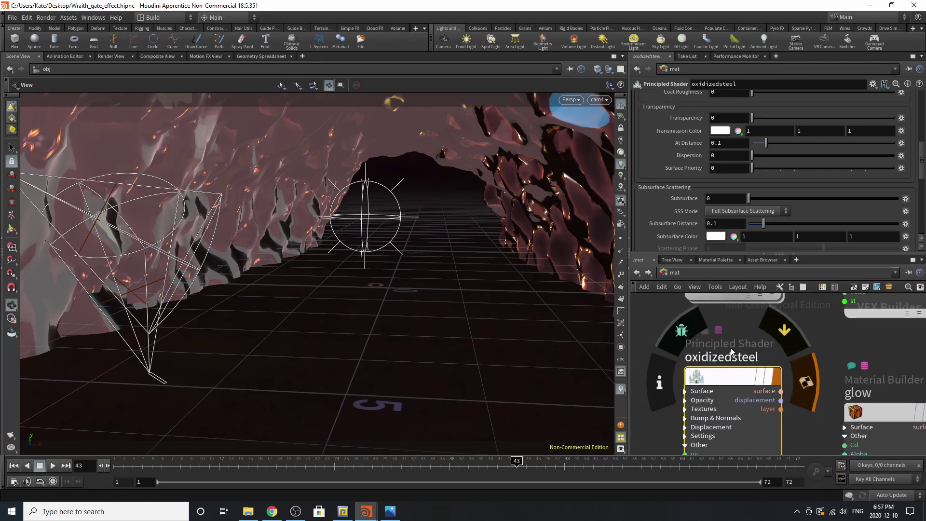
{"action": "double_click", "coordinate": [764, 355]}
{"action": "type", "text": "_hallway"}
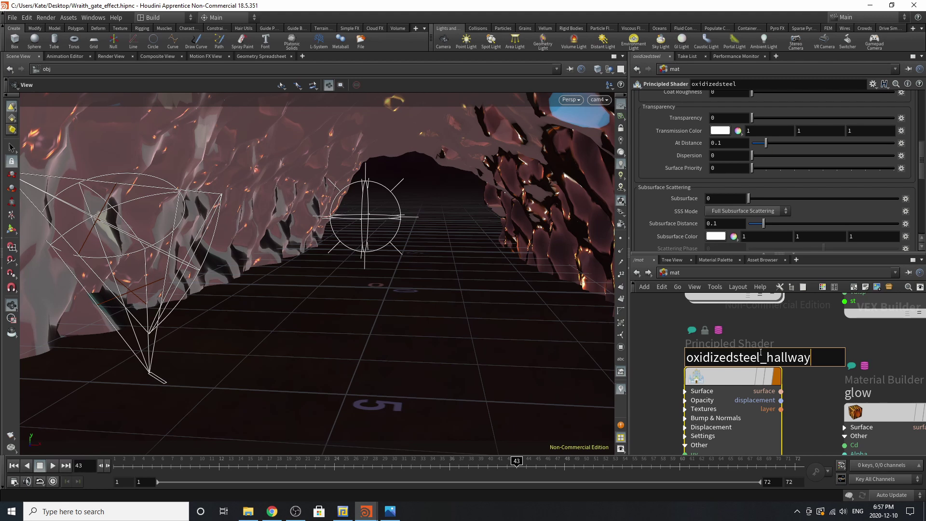
{"action": "key", "text": "Return"}
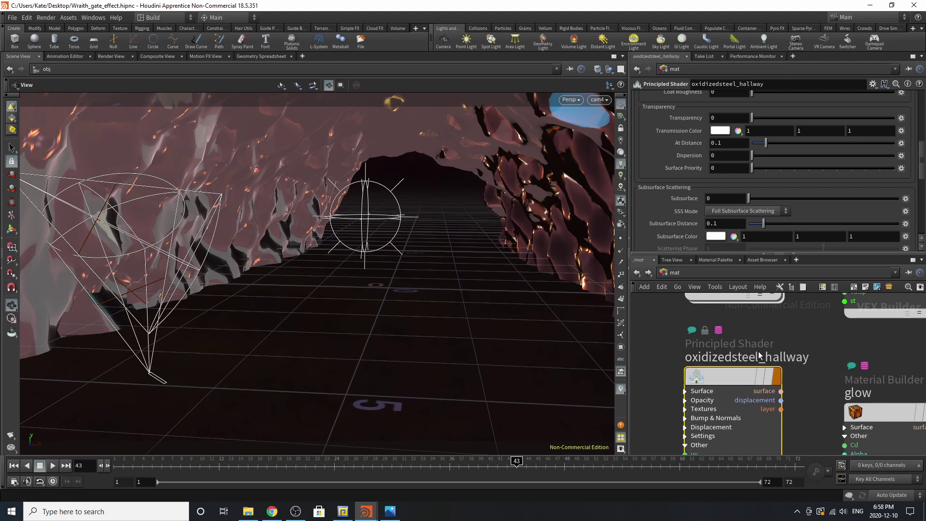
Step: Examine the oxidizedsteel_hallway shader's base color, specular, reflection and emission parameters
{"action": "scroll", "coordinate": [748, 170], "scroll_direction": "up", "scroll_amount": 10}
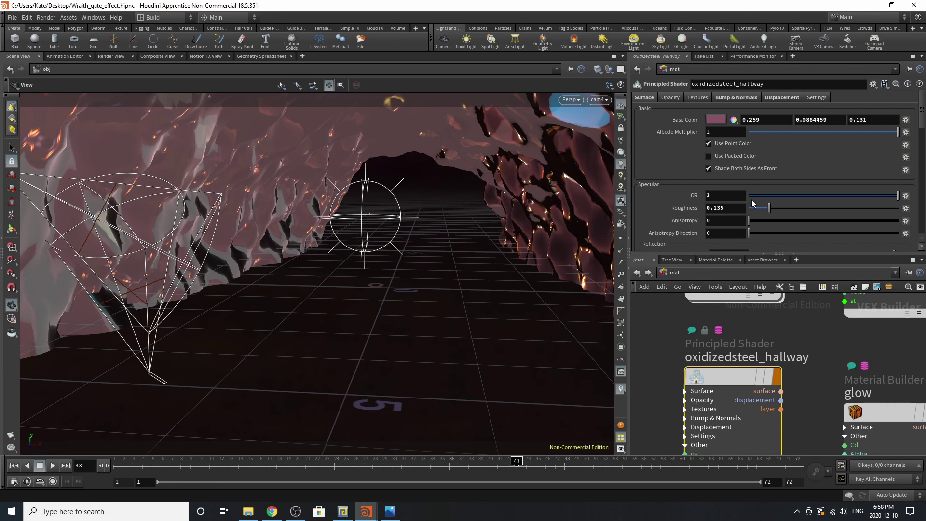
{"action": "scroll", "coordinate": [741, 209], "scroll_direction": "down", "scroll_amount": 3}
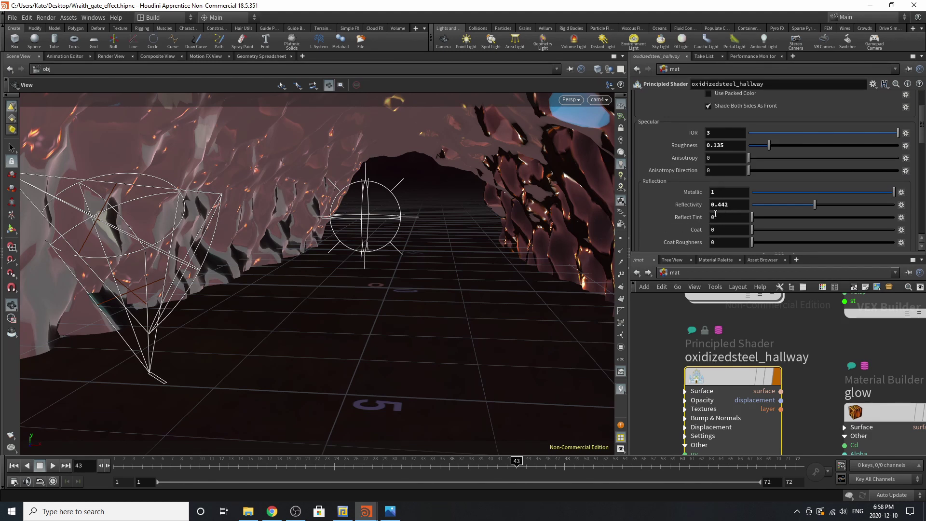
{"action": "scroll", "coordinate": [716, 227], "scroll_direction": "down", "scroll_amount": 5}
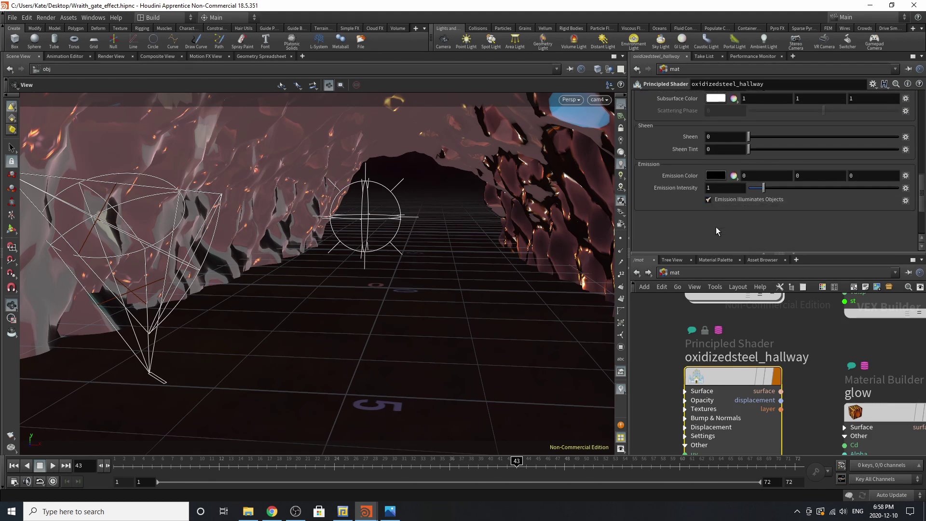
{"action": "scroll", "coordinate": [728, 234], "scroll_direction": "up", "scroll_amount": 10}
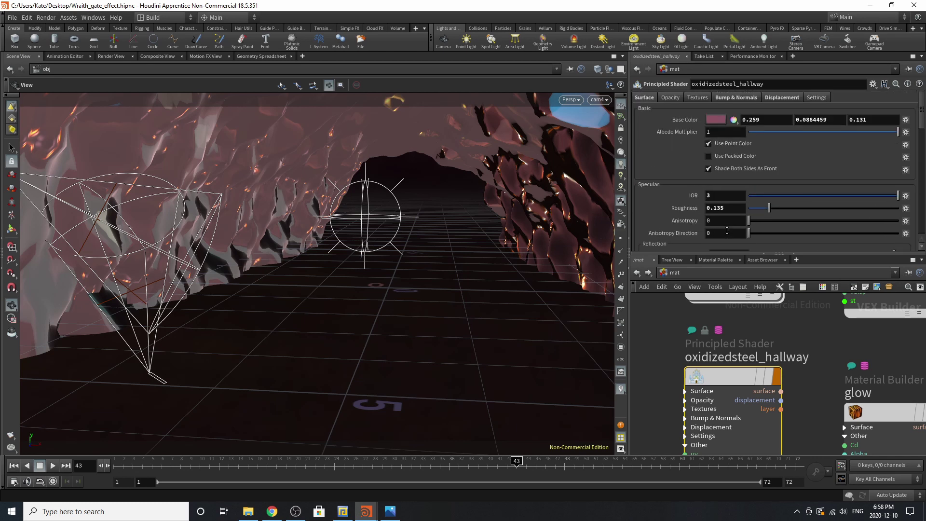
Step: Return to the object network, hide Render_Metal, and display Render_Panels to check its geometry and assigned material
{"action": "left_click", "coordinate": [637, 272]}
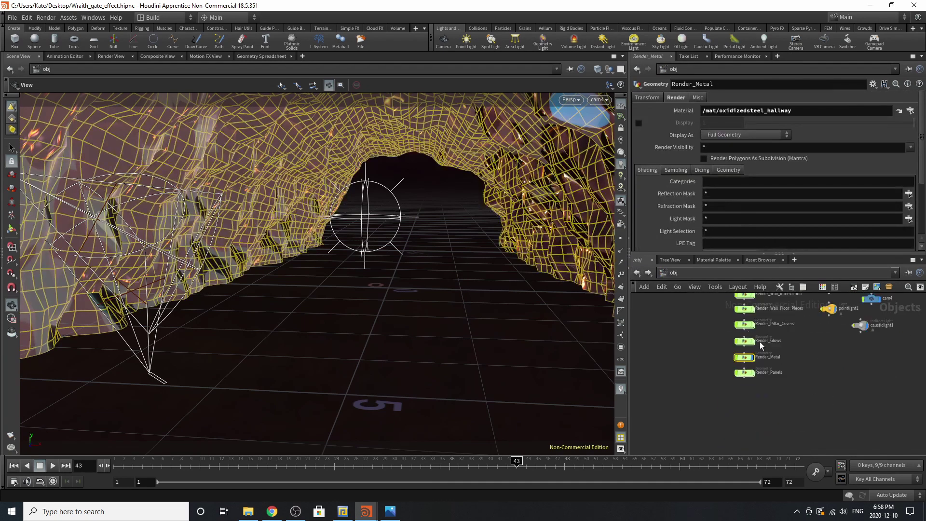
{"action": "left_click", "coordinate": [743, 353]}
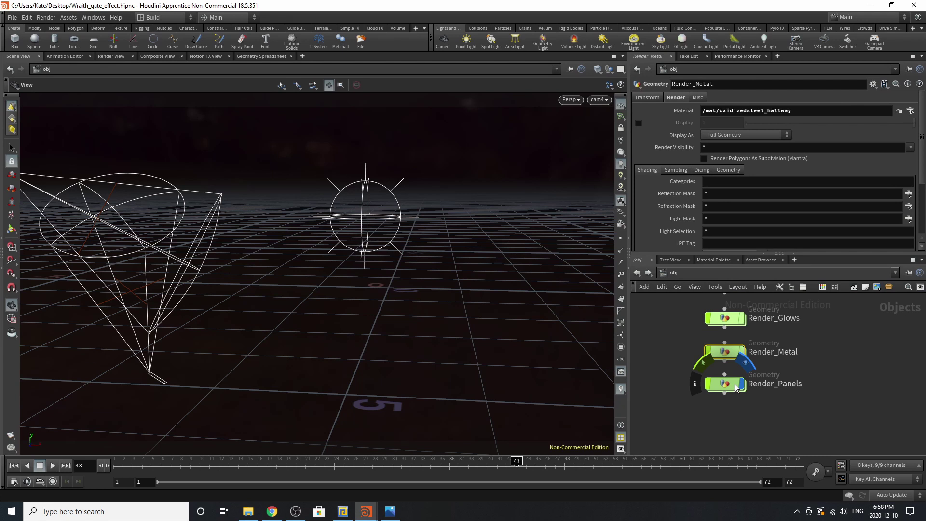
{"action": "left_click", "coordinate": [737, 388]}
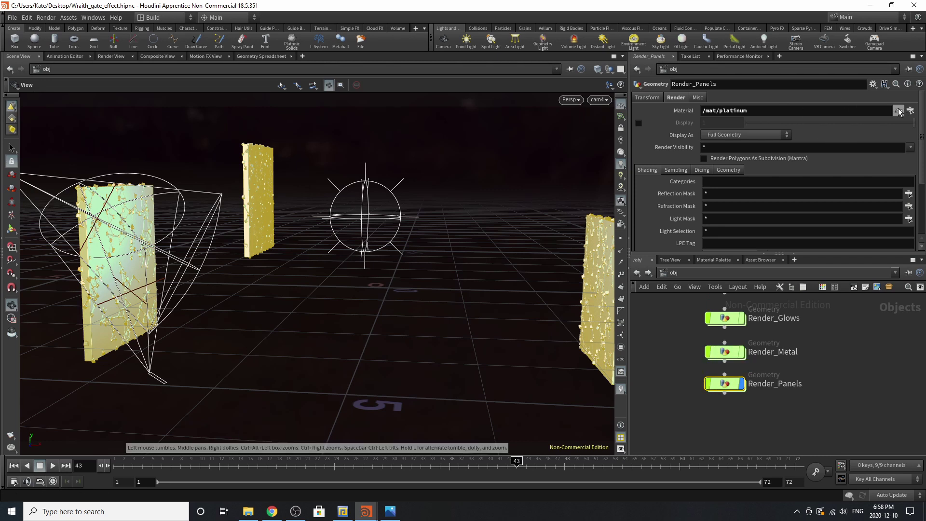
Step: Open the platinum shader assigned to Render_Panels and rename it platinum_panels
{"action": "left_click", "coordinate": [898, 111]}
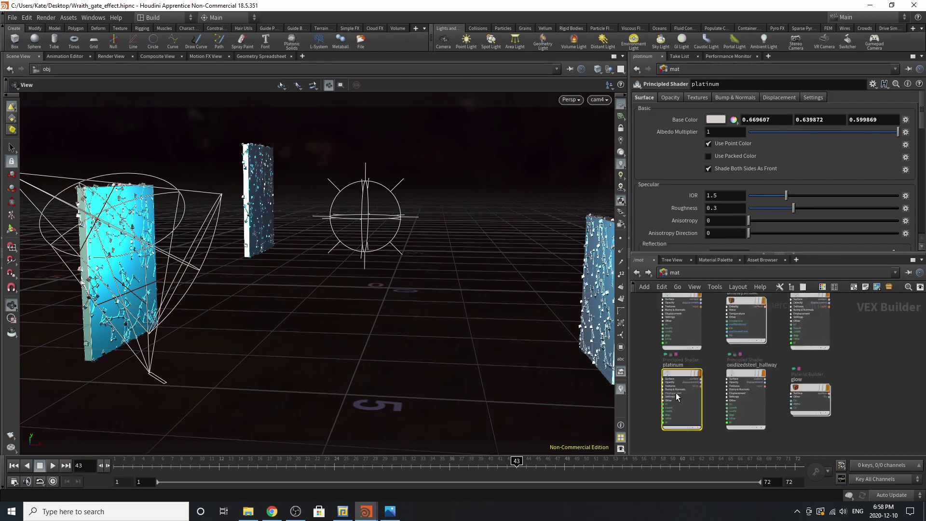
{"action": "double_click", "coordinate": [703, 347]}
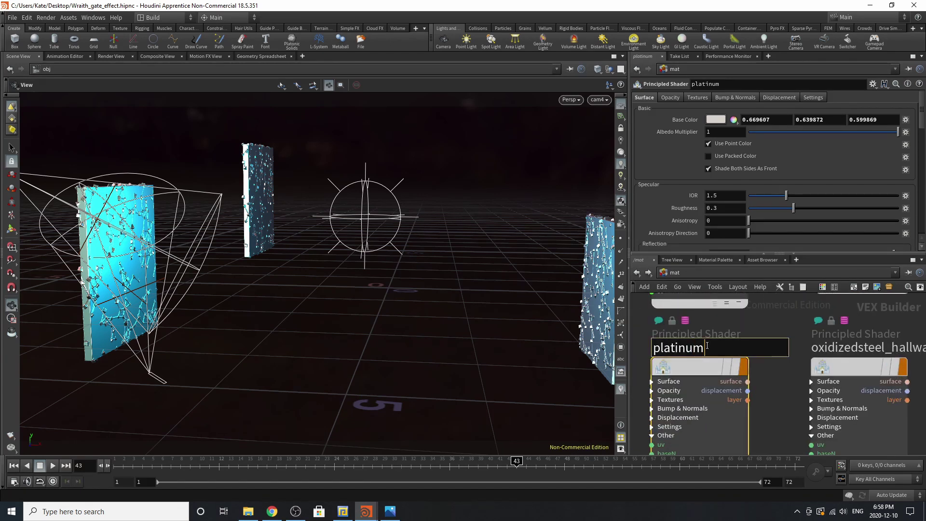
{"action": "type", "text": "_panels"}
{"action": "key", "text": "Return"}
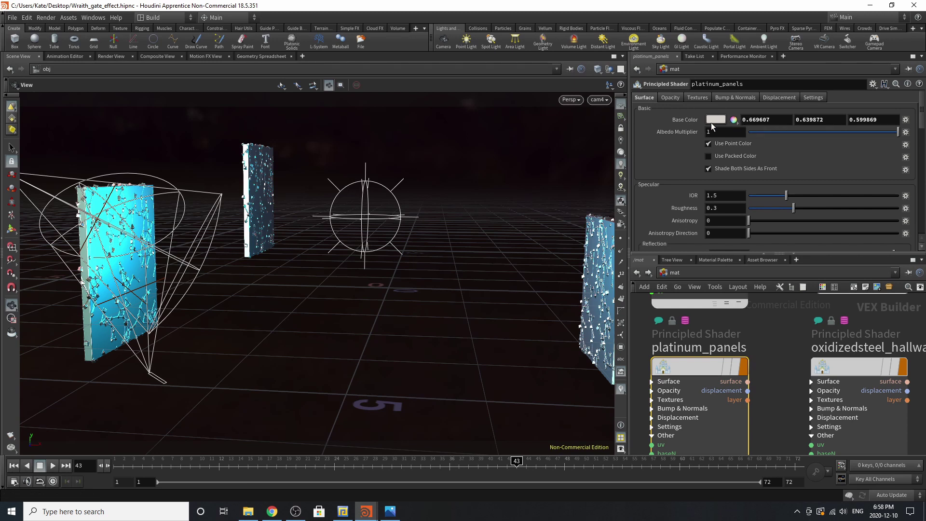
Step: Examine the platinum_panels shader's reflection, transparency, subsurface scattering, sheen and emission parameters
{"action": "scroll", "coordinate": [771, 180], "scroll_direction": "down", "scroll_amount": 5}
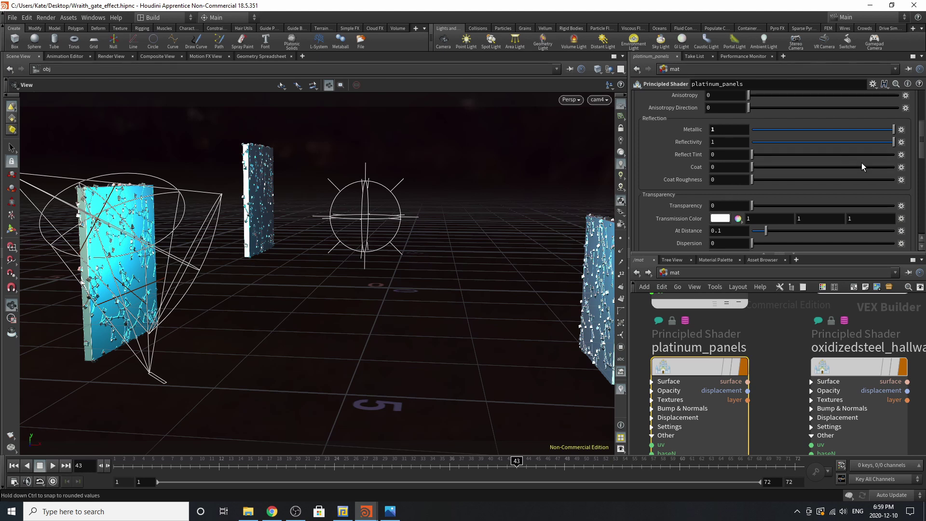
{"action": "scroll", "coordinate": [756, 201], "scroll_direction": "down", "scroll_amount": 2}
{"action": "scroll", "coordinate": [757, 202], "scroll_direction": "down", "scroll_amount": 8}
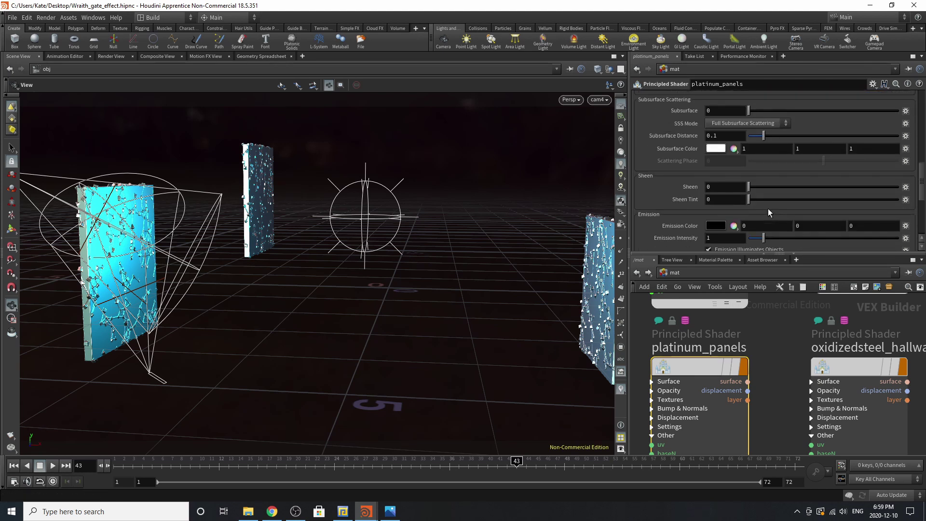
{"action": "left_click_drag", "start_coordinate": [921, 200], "coordinate": [922, 120]}
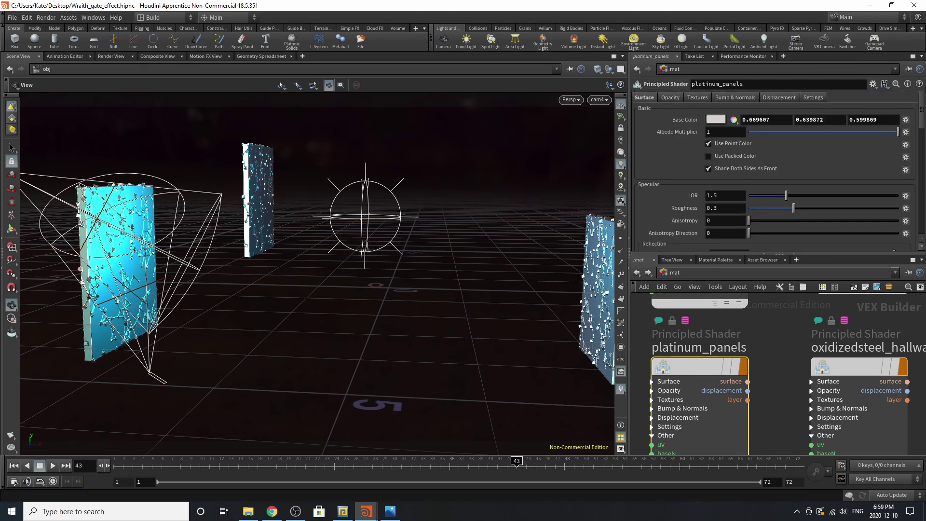
Step: Return to the object network, hide Render_Panels, and enter the Wraith_Build1 geometry network
{"action": "left_click", "coordinate": [636, 273]}
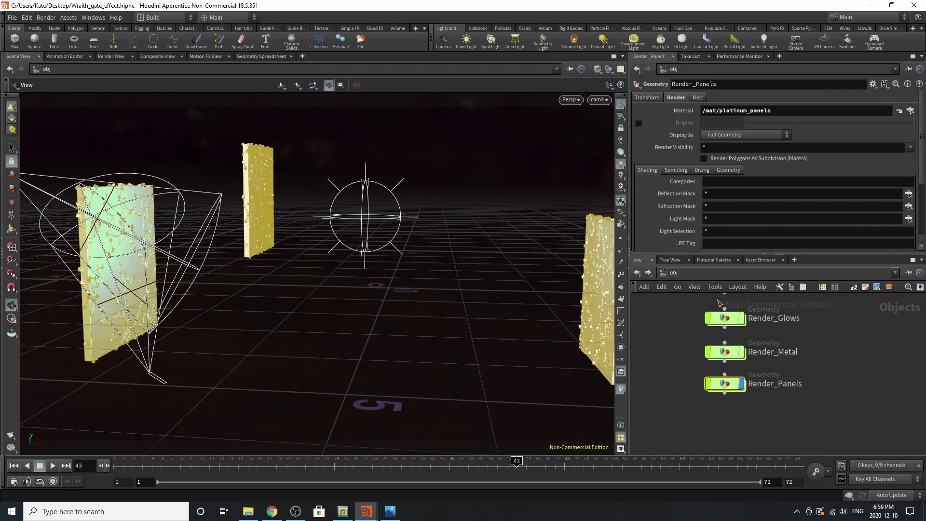
{"action": "left_click", "coordinate": [743, 384]}
{"action": "scroll", "coordinate": [794, 401], "scroll_direction": "down", "scroll_amount": 8}
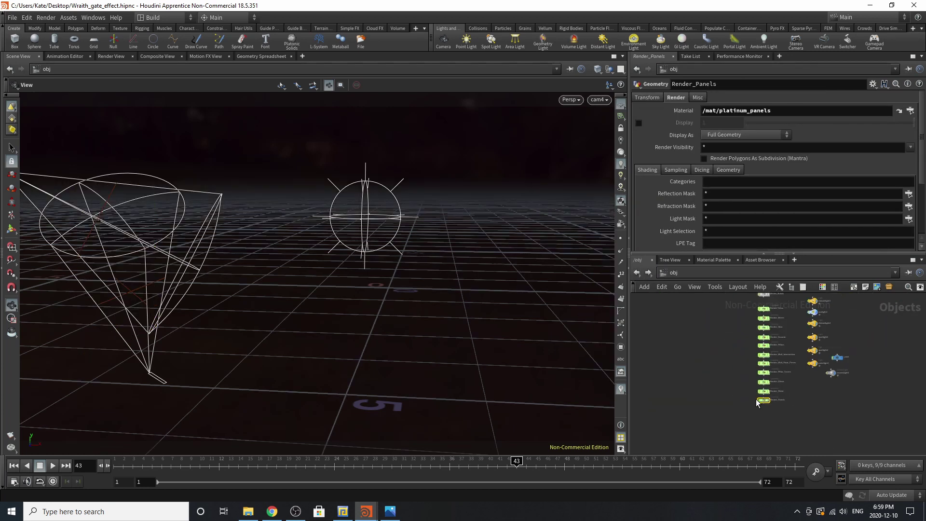
{"action": "scroll", "coordinate": [770, 332], "scroll_direction": "up", "scroll_amount": 7}
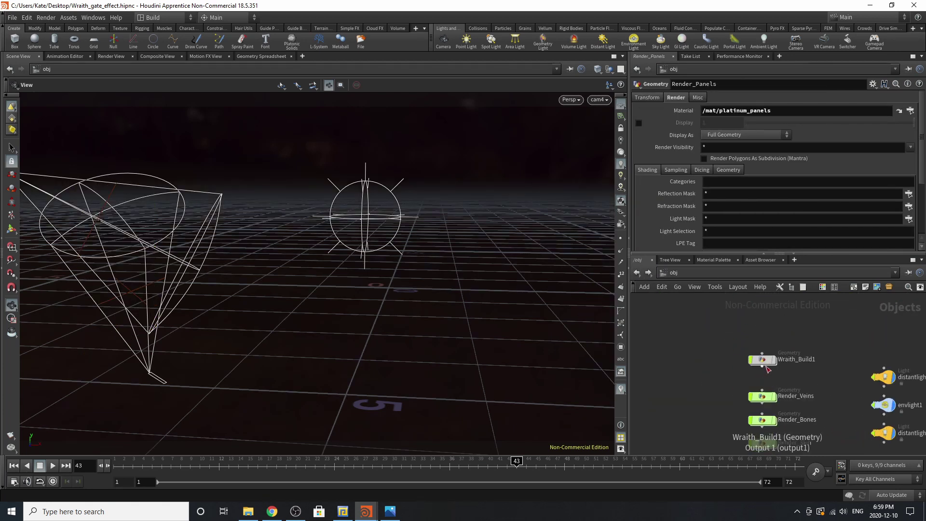
{"action": "mouse_move", "coordinate": [766, 363]}
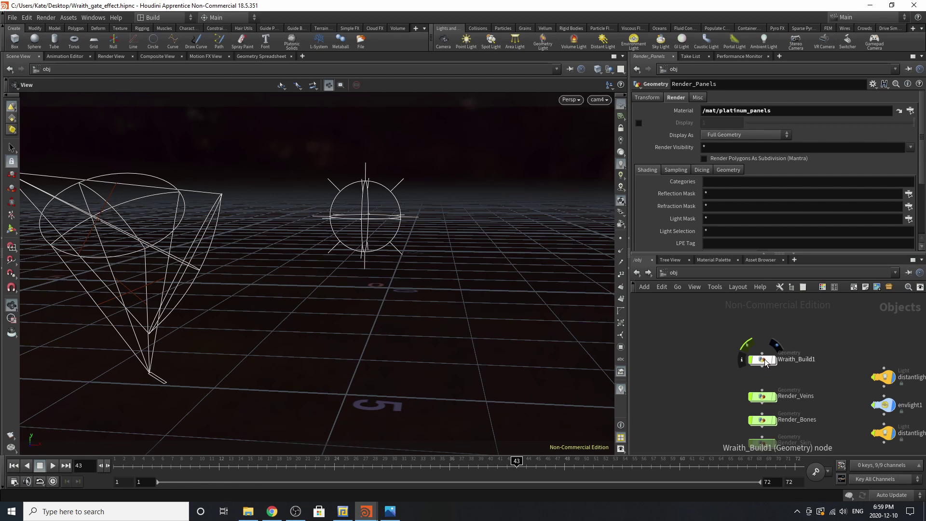
{"action": "double_click", "coordinate": [766, 363]}
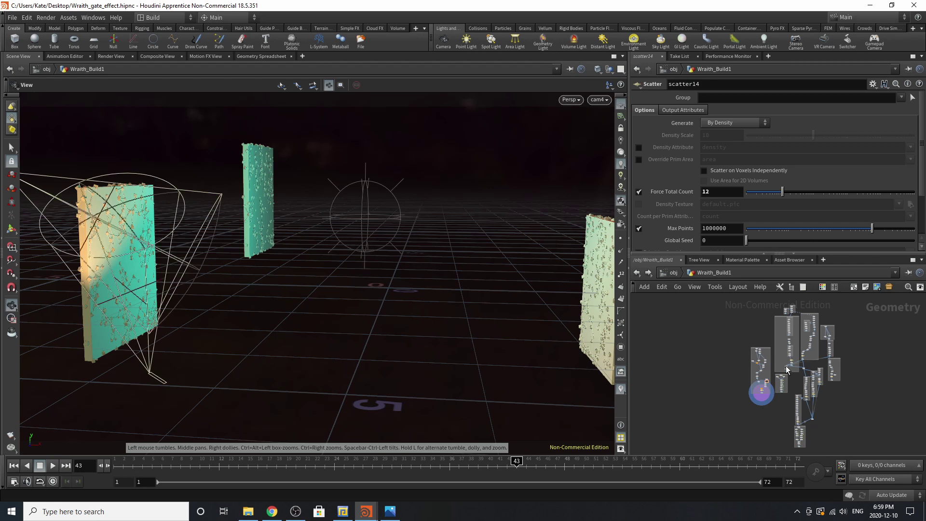
Step: Display the tube1 node at the start of the Wraith_Build1 network and select it to show its parameters
{"action": "scroll", "coordinate": [764, 366], "scroll_direction": "up", "scroll_amount": 5}
{"action": "scroll", "coordinate": [764, 366], "scroll_direction": "up", "scroll_amount": 5}
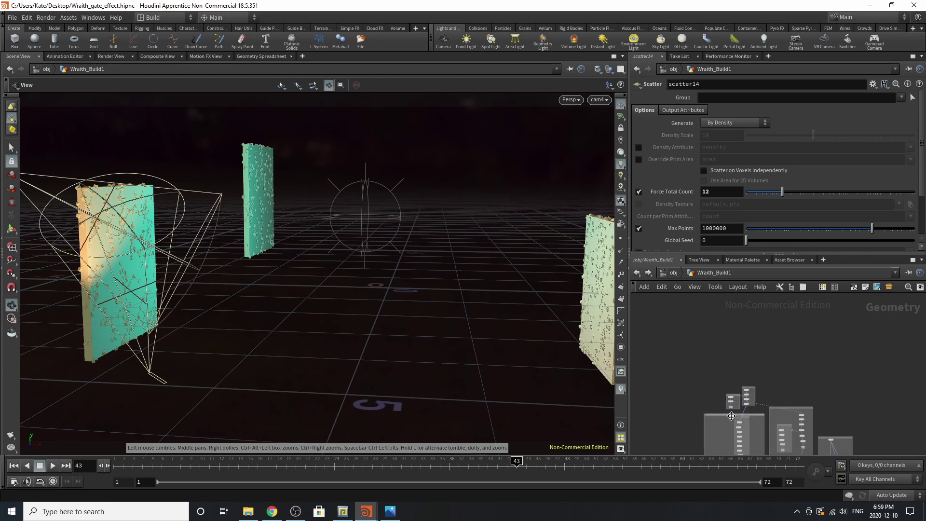
{"action": "double_click", "coordinate": [778, 360]}
{"action": "left_click", "coordinate": [770, 361]}
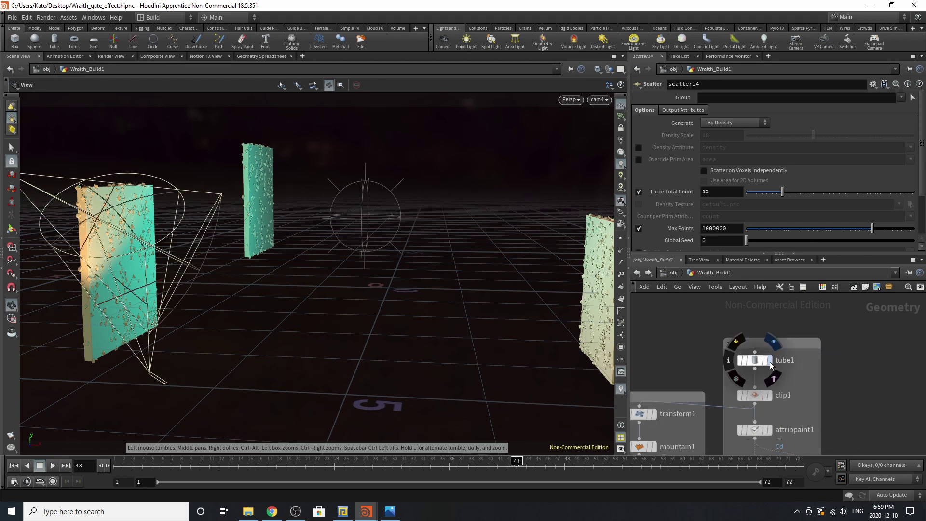
{"action": "left_click", "coordinate": [753, 363]}
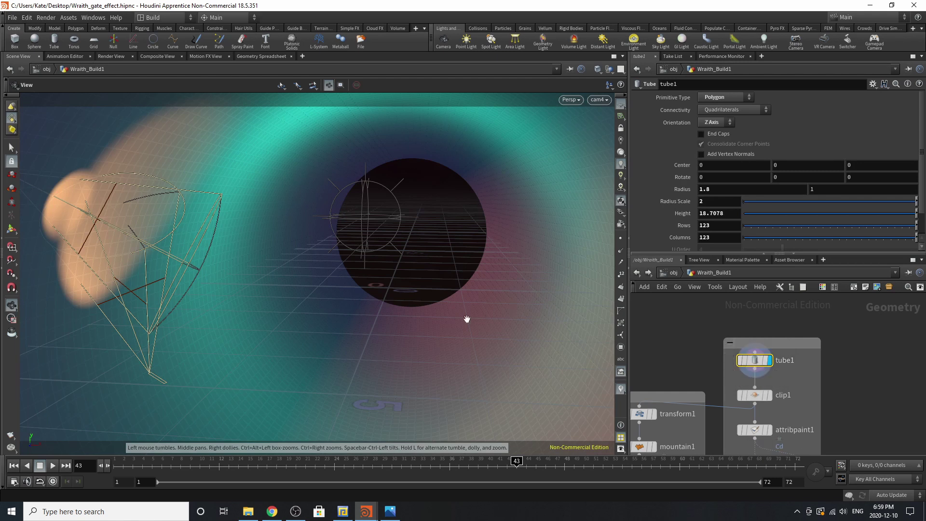
Step: Turn off viewport material display and switch to headlight-only lighting to inspect the whole tube1 shape from outside
{"action": "left_click", "coordinate": [620, 200]}
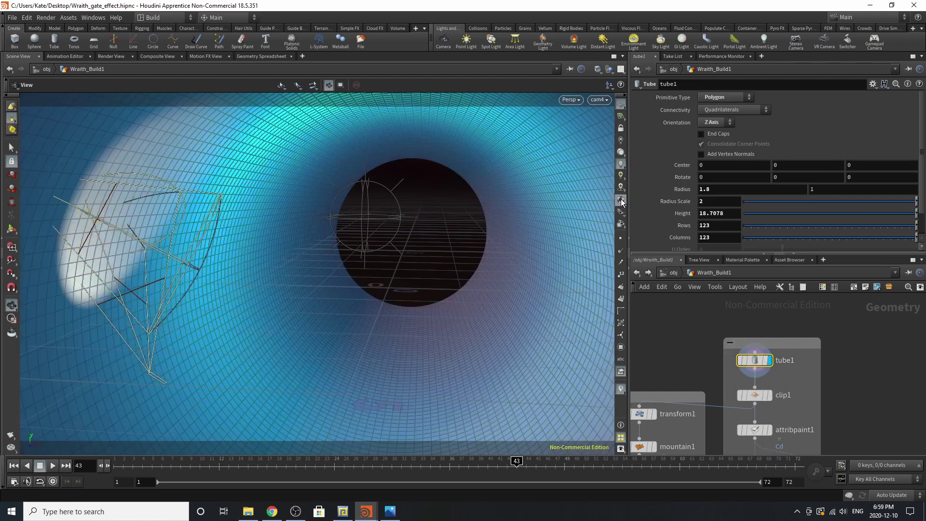
{"action": "left_click", "coordinate": [621, 153]}
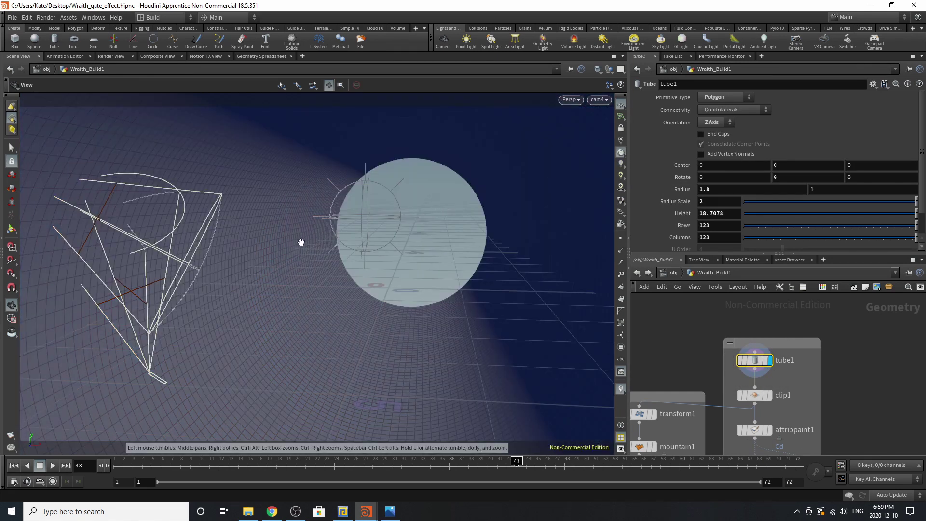
{"action": "key", "text": "space+g"}
{"action": "left_click_drag", "start_coordinate": [294, 285], "coordinate": [221, 268]}
{"action": "middle_click_drag", "start_coordinate": [376, 316], "coordinate": [310, 301]}
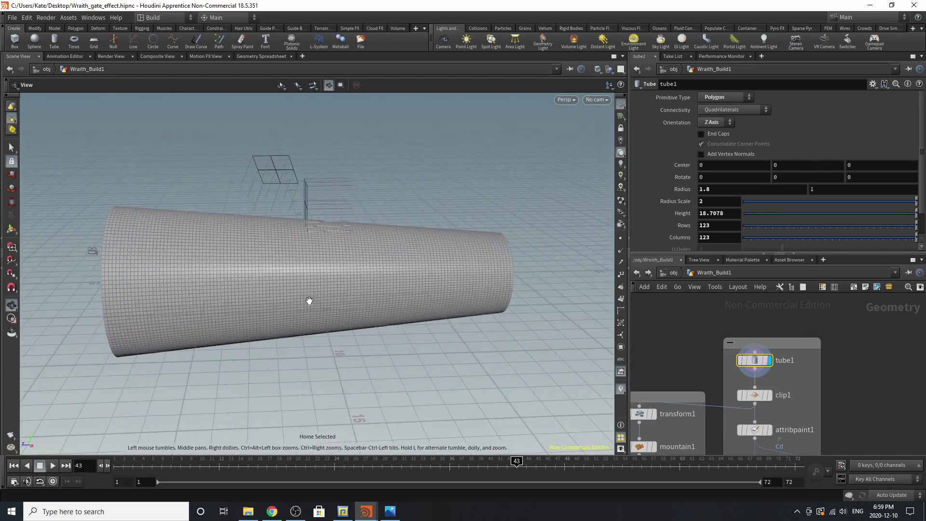
Step: Inspect the open-ended tube from several angles and review tube1's radius, height, rows and columns parameters
{"action": "left_click_drag", "start_coordinate": [309, 300], "coordinate": [383, 265]}
{"action": "left_click_drag", "start_coordinate": [302, 300], "coordinate": [411, 310]}
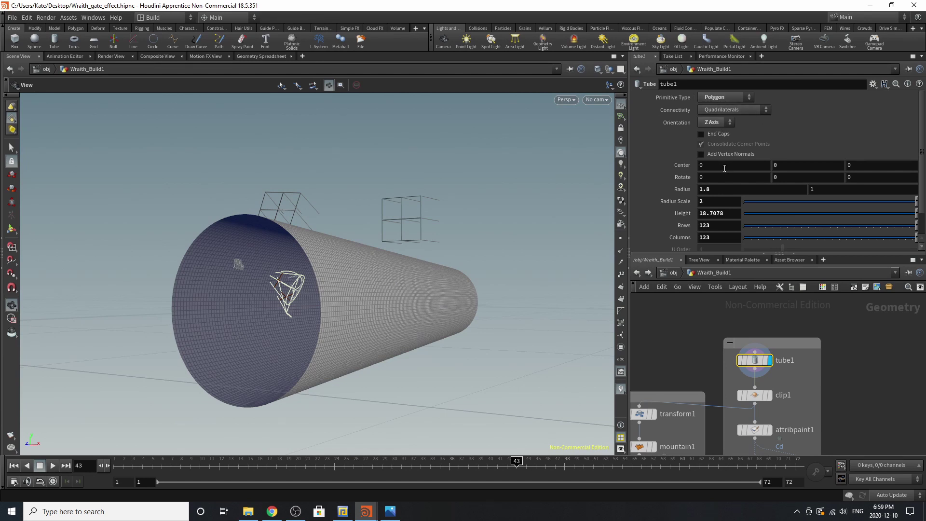
{"action": "scroll", "coordinate": [699, 159], "scroll_direction": "down", "scroll_amount": 2}
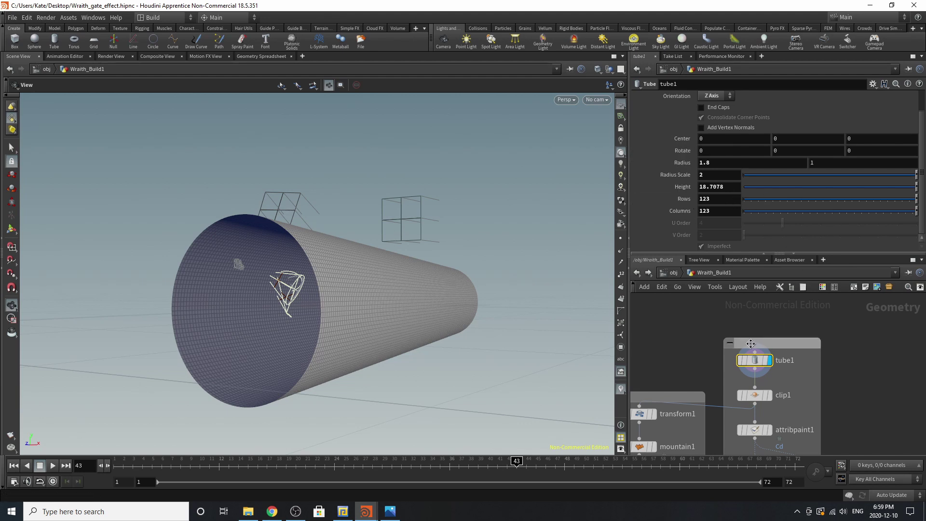
{"action": "scroll", "coordinate": [716, 320], "scroll_direction": "down", "scroll_amount": 1}
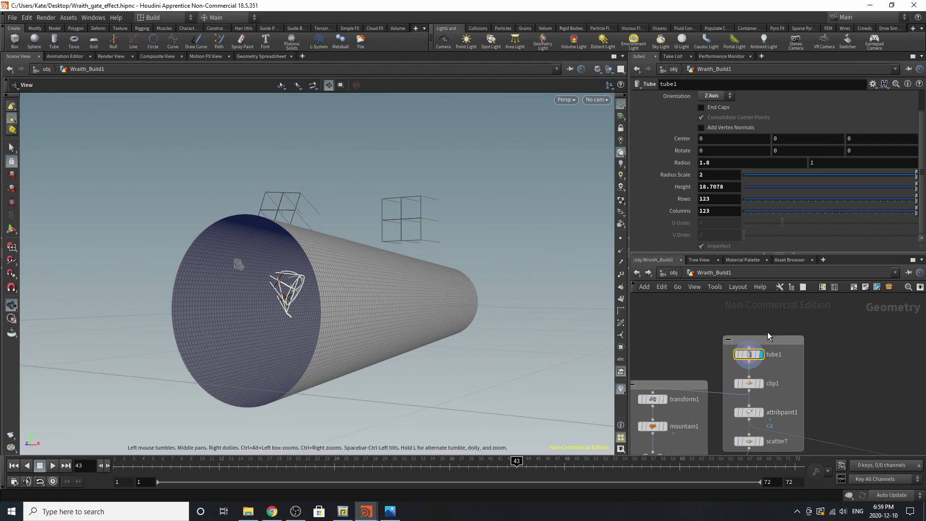
Step: Display the clip1 node, show its parameters, and inspect the clipped tube from its open end
{"action": "scroll", "coordinate": [769, 389], "scroll_direction": "up", "scroll_amount": 2}
{"action": "left_click", "coordinate": [767, 364]}
{"action": "left_click", "coordinate": [749, 364]}
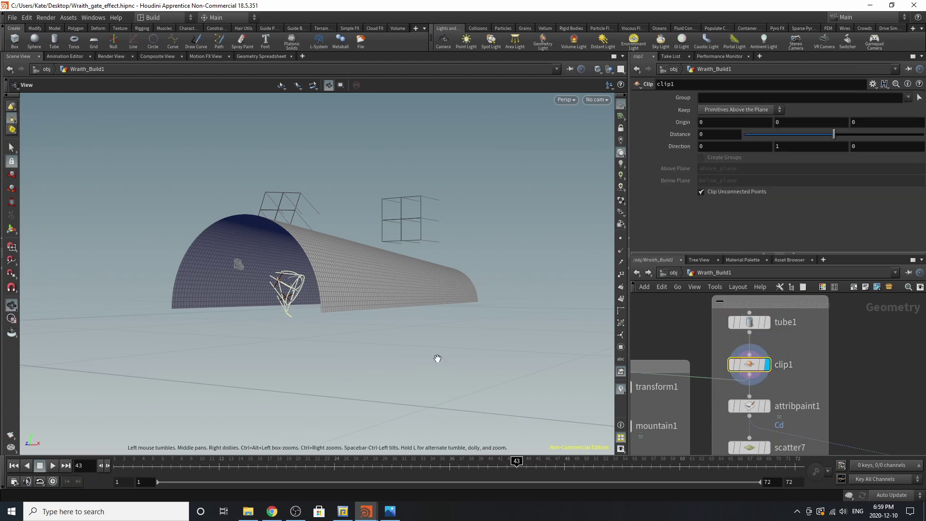
{"action": "left_click_drag", "start_coordinate": [437, 358], "coordinate": [359, 287]}
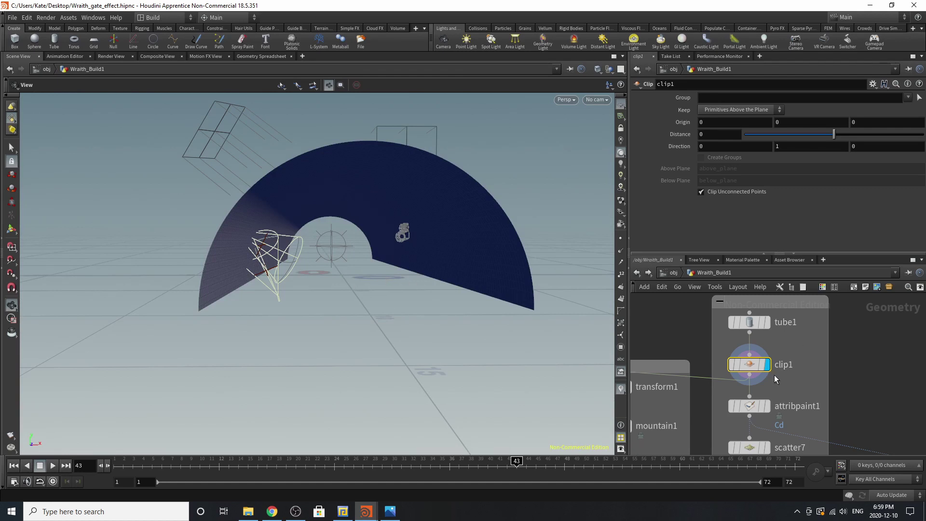
Step: Display the transform1 node branching from clip1, show its parameters, and inspect the scaled half tube
{"action": "scroll", "coordinate": [774, 375], "scroll_direction": "down", "scroll_amount": 3}
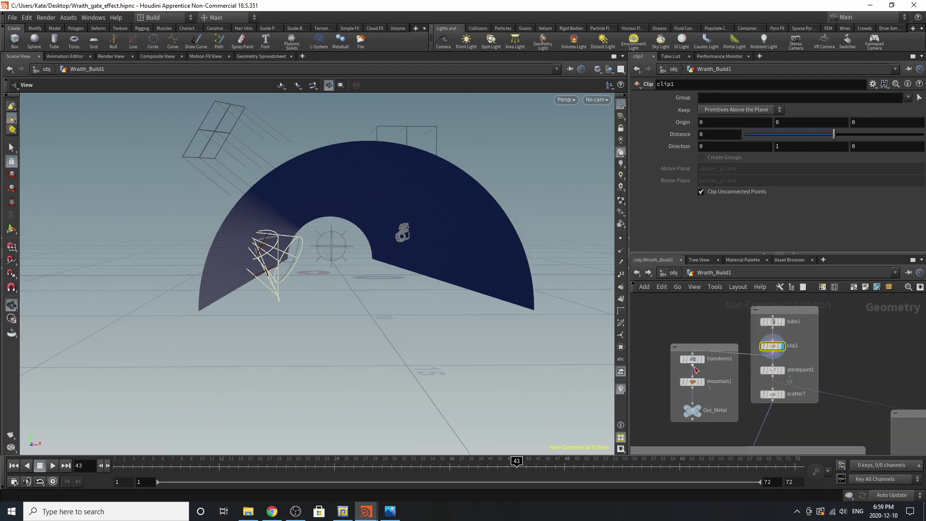
{"action": "scroll", "coordinate": [696, 370], "scroll_direction": "up", "scroll_amount": 3}
{"action": "left_click", "coordinate": [705, 356]}
{"action": "left_click", "coordinate": [695, 357]}
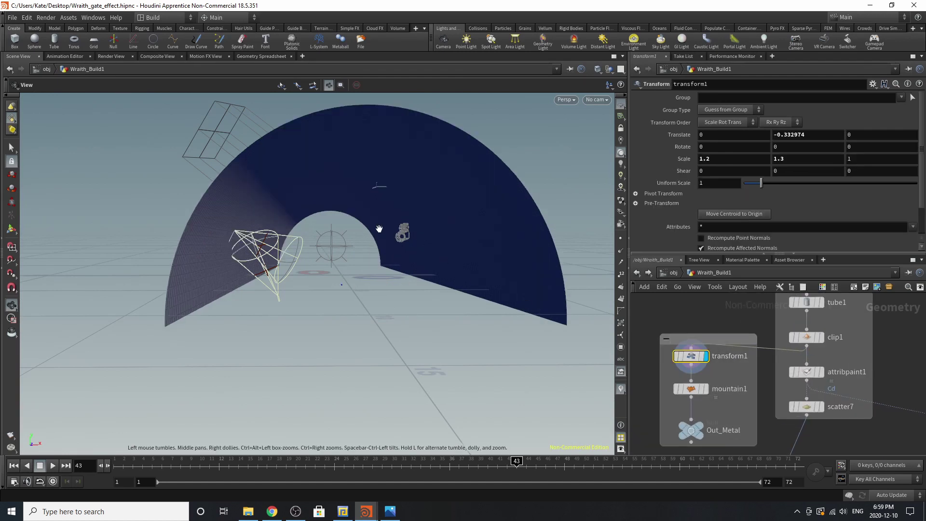
{"action": "left_click_drag", "start_coordinate": [380, 229], "coordinate": [514, 231]}
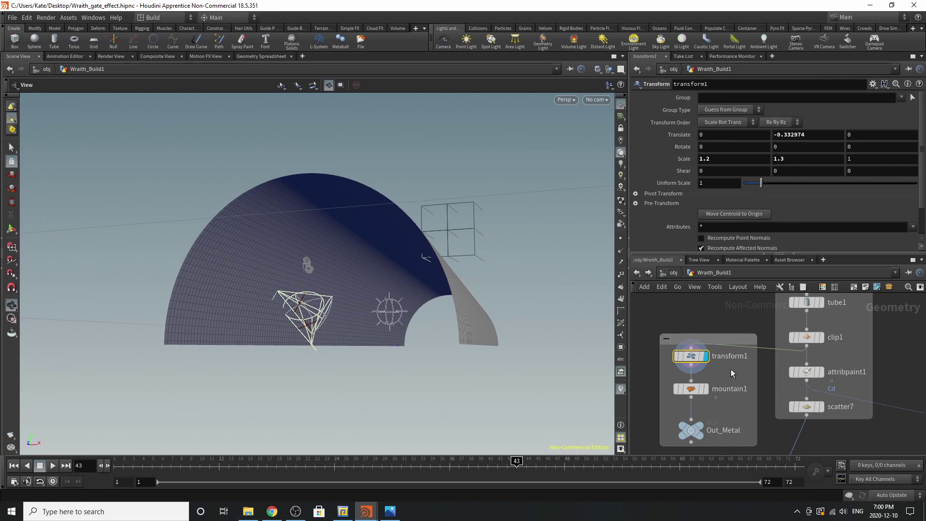
Step: Display mountain1 with its noise parameters, followed by the Out_Metal null, and inspect the displaced cave surface
{"action": "left_click", "coordinate": [705, 389]}
{"action": "left_click", "coordinate": [691, 388]}
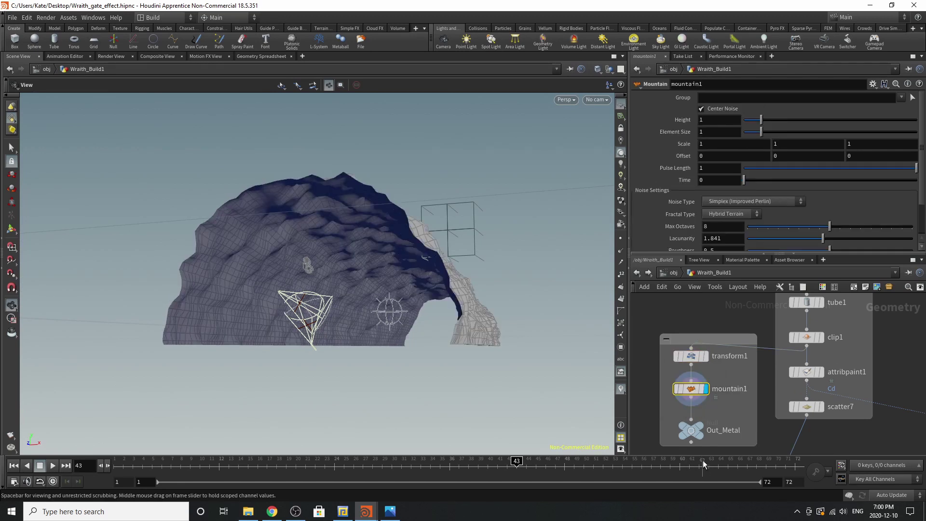
{"action": "left_click", "coordinate": [700, 431]}
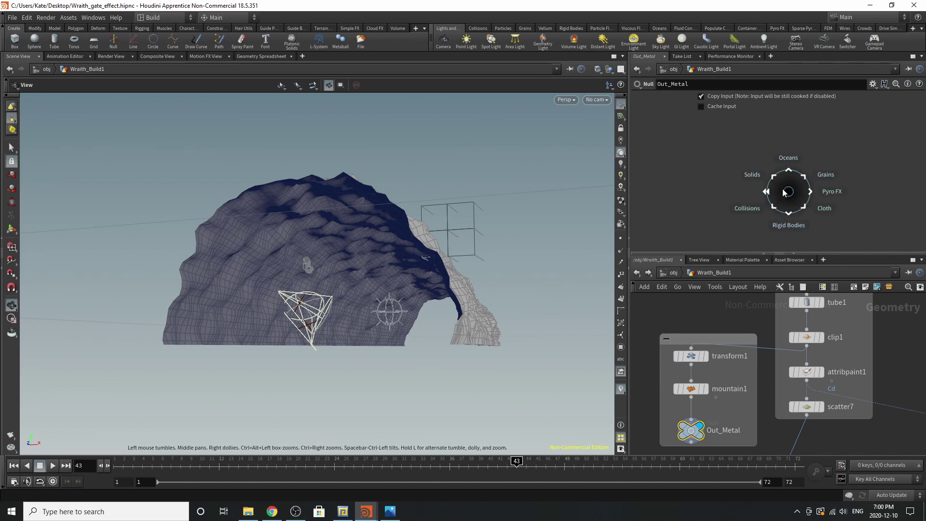
{"action": "left_click_drag", "start_coordinate": [330, 266], "coordinate": [369, 280]}
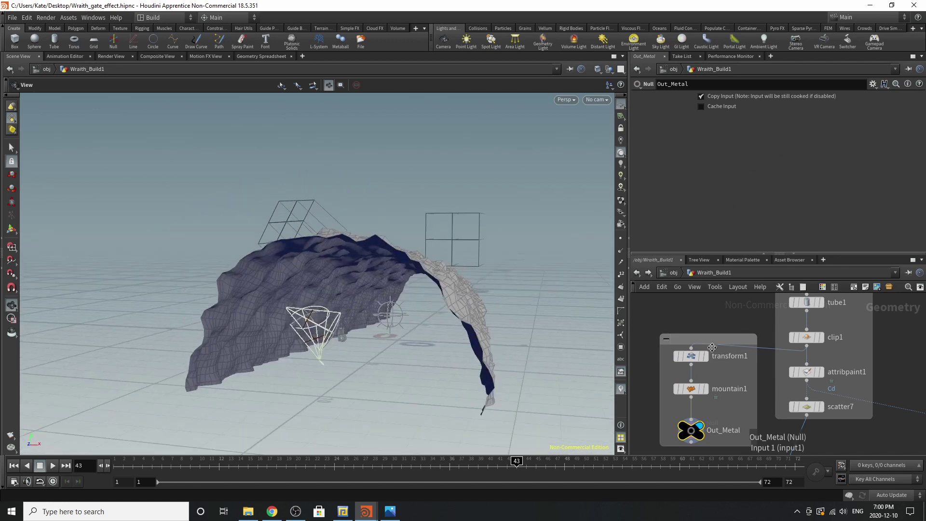
Step: Overlay tube1 as a template on the displaced cave surface, and turn the template off again
{"action": "left_click", "coordinate": [821, 303]}
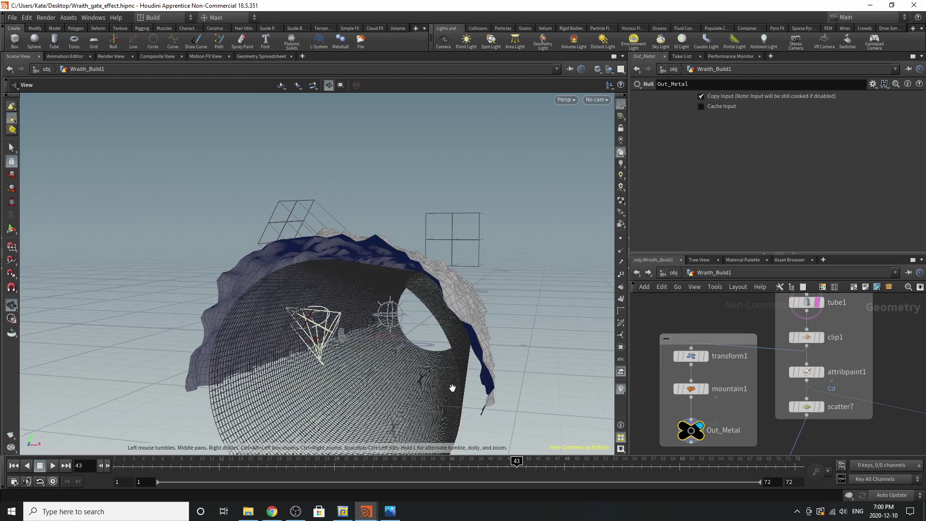
{"action": "scroll", "coordinate": [699, 413], "scroll_direction": "down", "scroll_amount": 3}
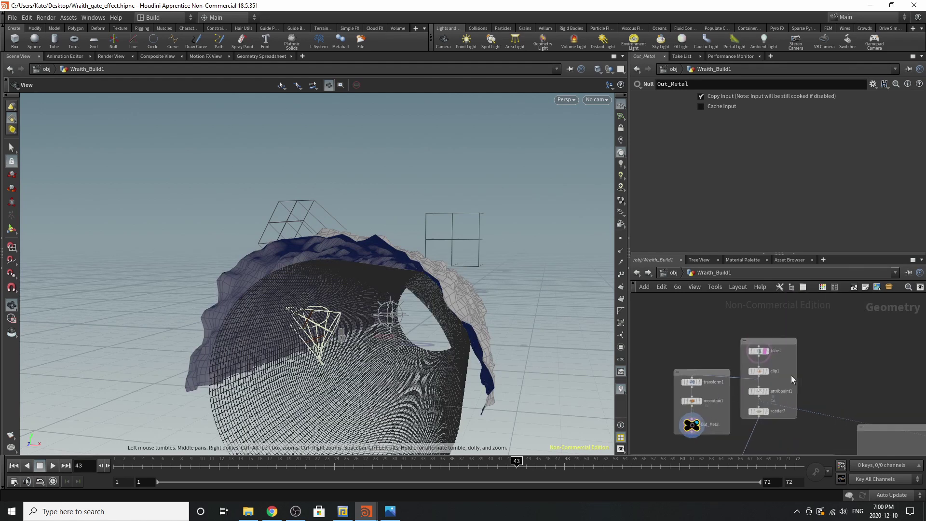
{"action": "scroll", "coordinate": [790, 378], "scroll_direction": "up", "scroll_amount": 3}
{"action": "left_click", "coordinate": [752, 351]}
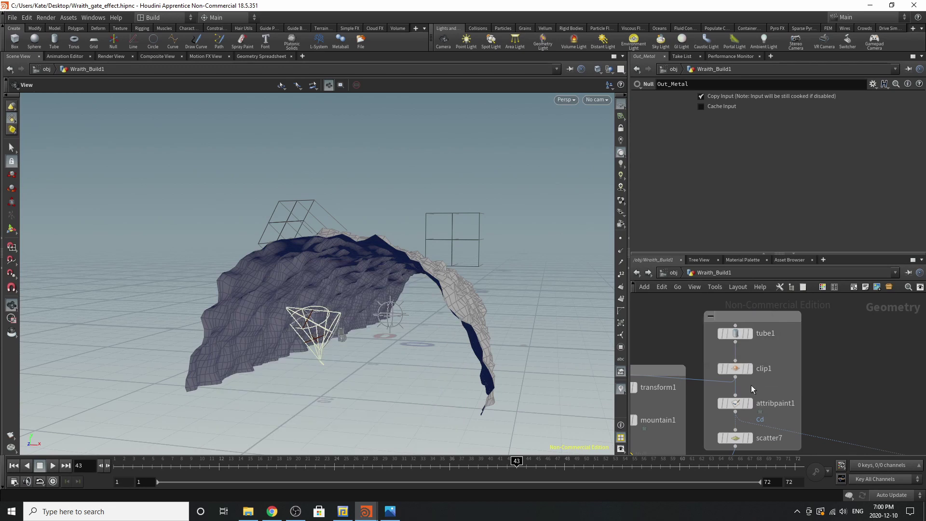
Step: Display the attribpaint1 node, show its parameters, and inspect the painted Cd mask around the half tube
{"action": "left_click", "coordinate": [749, 403]}
{"action": "left_click", "coordinate": [737, 409]}
{"action": "mouse_move", "coordinate": [502, 363]}
{"action": "left_mouse_down"}
{"action": "mouse_move", "coordinate": [431, 332]}
{"action": "mouse_move", "coordinate": [450, 328]}
{"action": "mouse_move", "coordinate": [428, 286]}
{"action": "mouse_move", "coordinate": [388, 280]}
{"action": "mouse_move", "coordinate": [349, 316]}
{"action": "left_mouse_up"}
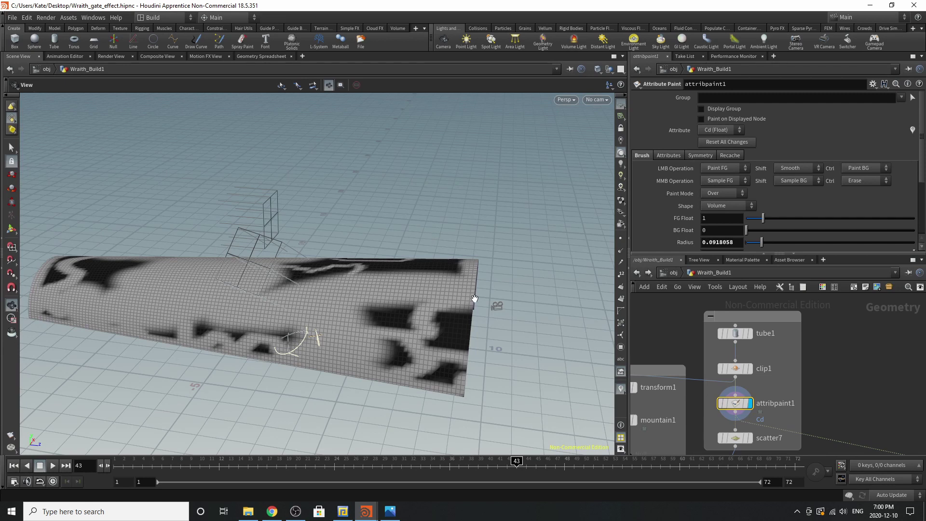
Step: Display scatter7 with its density settings and compare the scattered points with attribpaint1's painted mask
{"action": "scroll", "coordinate": [713, 325], "scroll_direction": "down", "scroll_amount": 2}
{"action": "scroll", "coordinate": [746, 421], "scroll_direction": "up", "scroll_amount": 3}
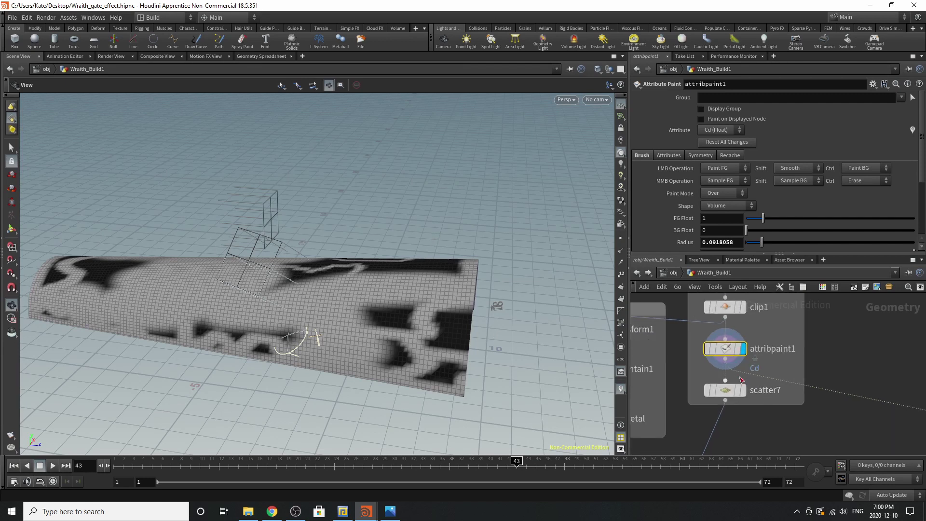
{"action": "left_click", "coordinate": [743, 391]}
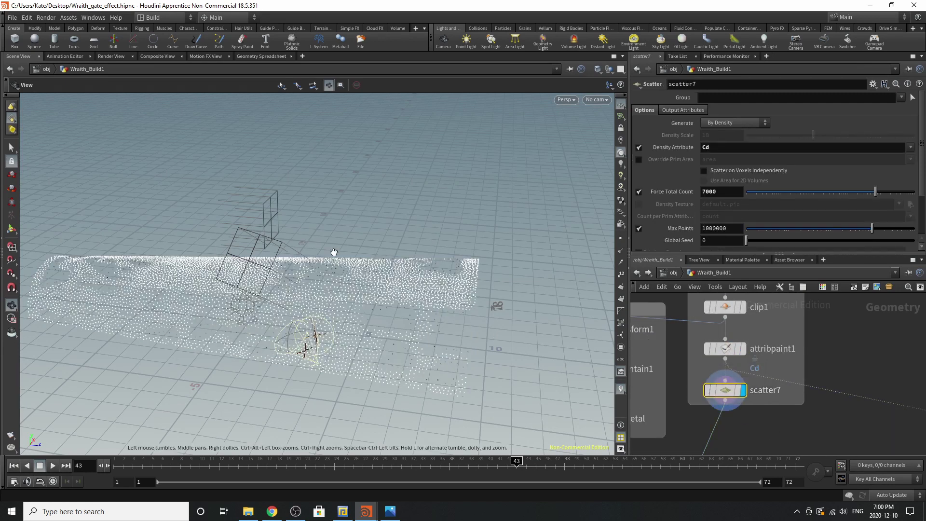
{"action": "left_click_drag", "start_coordinate": [334, 252], "coordinate": [125, 333]}
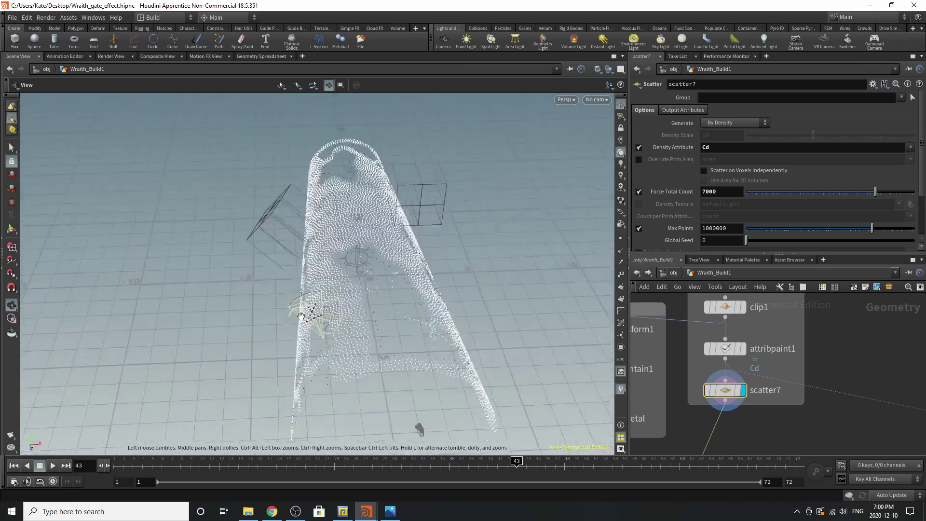
{"action": "left_click", "coordinate": [746, 349]}
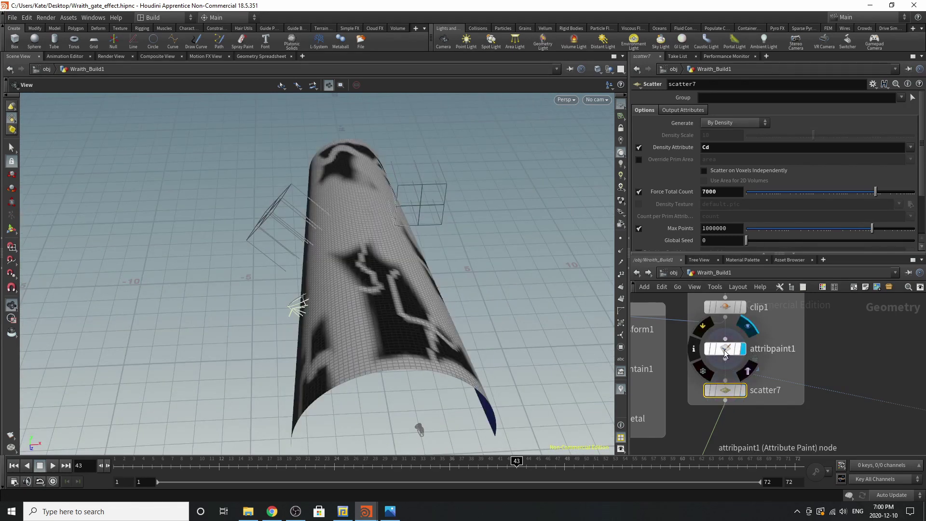
{"action": "left_click", "coordinate": [743, 390]}
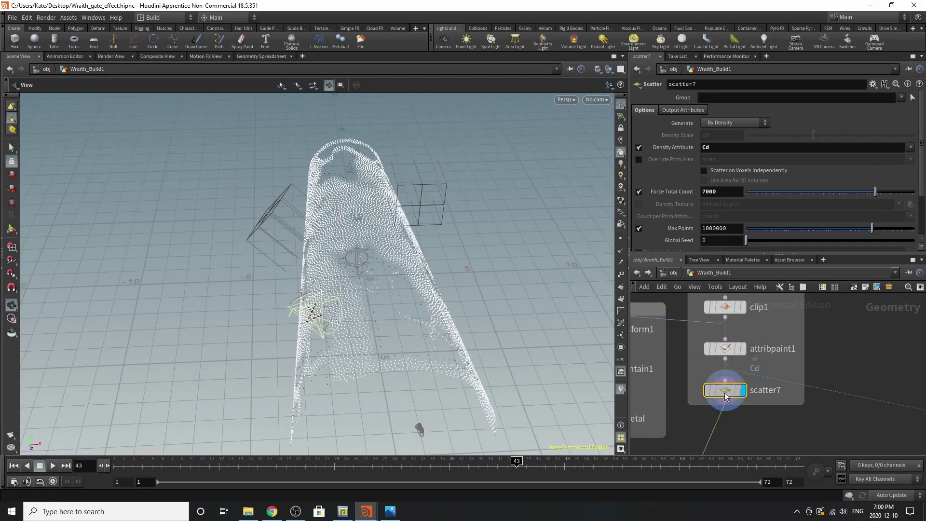
{"action": "left_click_drag", "start_coordinate": [309, 316], "coordinate": [371, 270]}
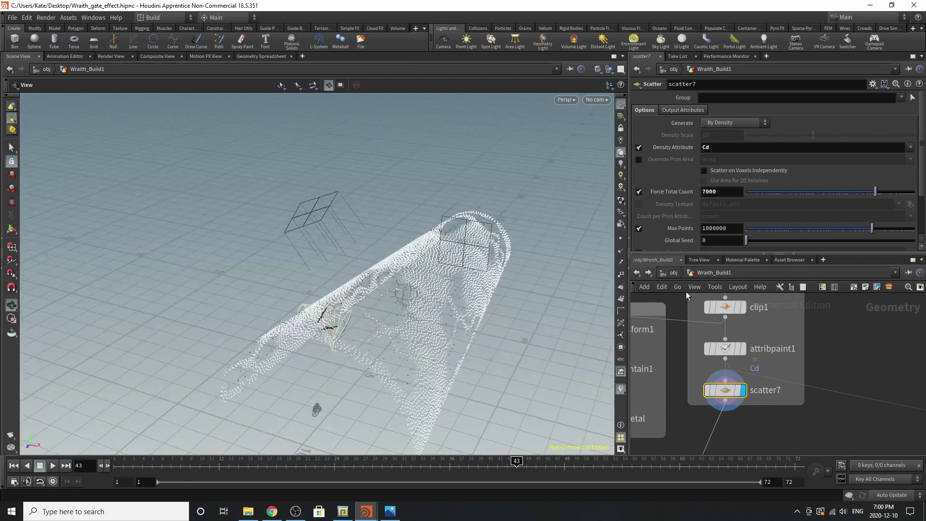
Step: Display pointjitter2, show its parameters, and inspect the jittered points in a free view and through cam4
{"action": "scroll", "coordinate": [772, 321], "scroll_direction": "down", "scroll_amount": 4}
{"action": "scroll", "coordinate": [729, 441], "scroll_direction": "up", "scroll_amount": 4}
{"action": "left_click", "coordinate": [736, 388]}
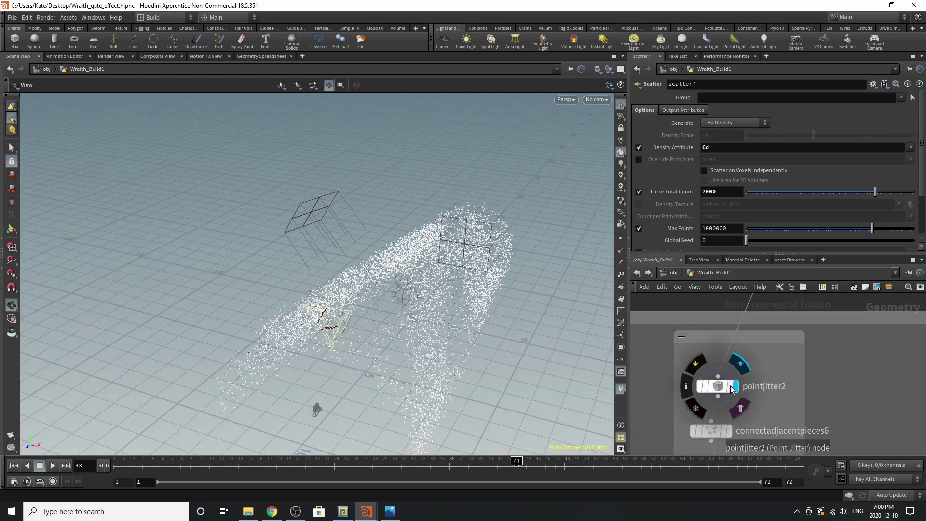
{"action": "left_click", "coordinate": [718, 387]}
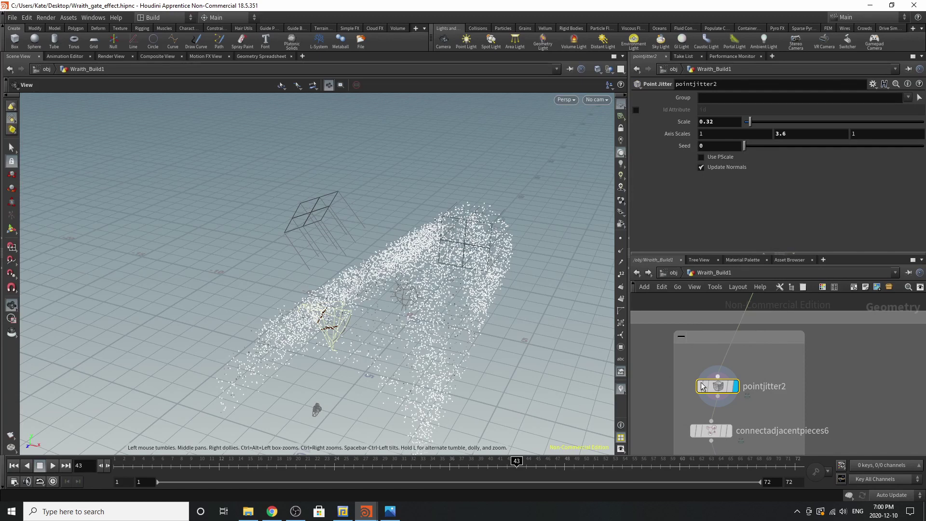
{"action": "left_click_drag", "start_coordinate": [437, 270], "coordinate": [462, 281]}
{"action": "left_click", "coordinate": [597, 99]}
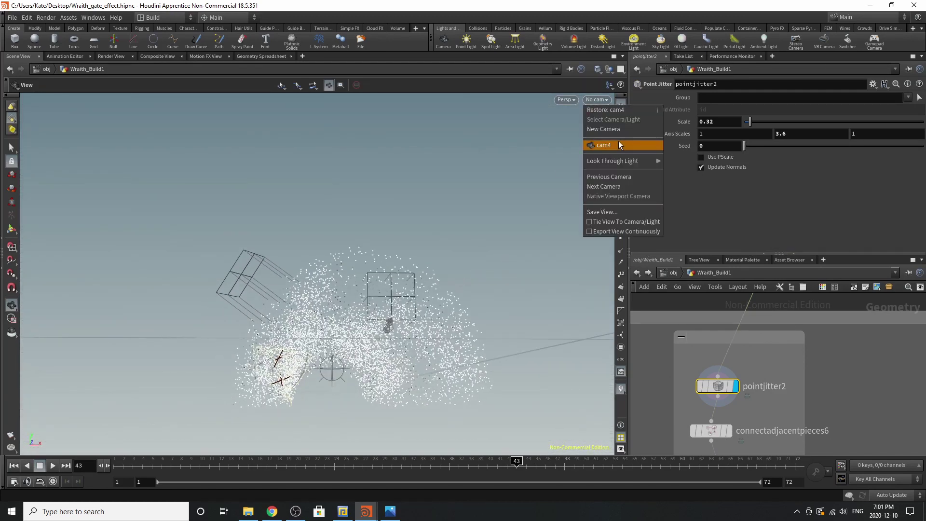
{"action": "left_click", "coordinate": [619, 142]}
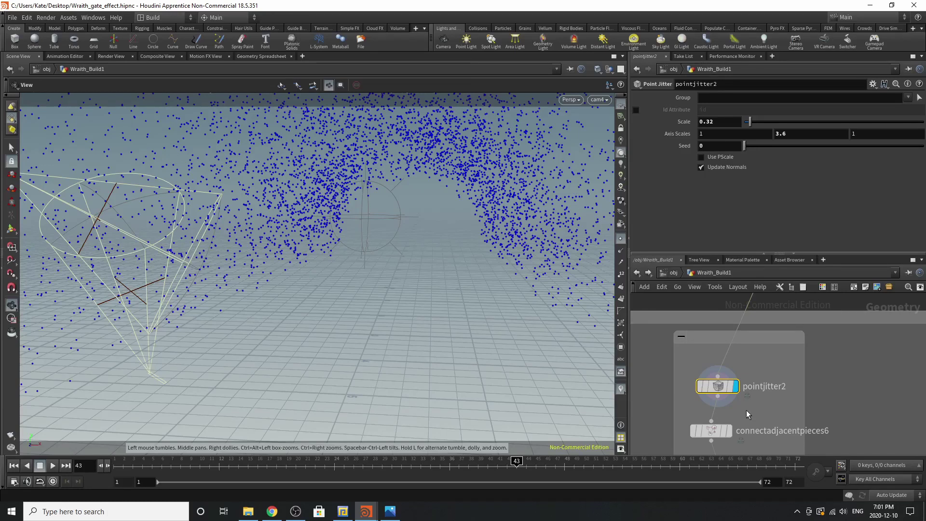
Step: Display the connectadjacentpieces6 node and show its parameters to review how the jittered points are connected
{"action": "scroll", "coordinate": [747, 414], "scroll_direction": "down", "scroll_amount": 5}
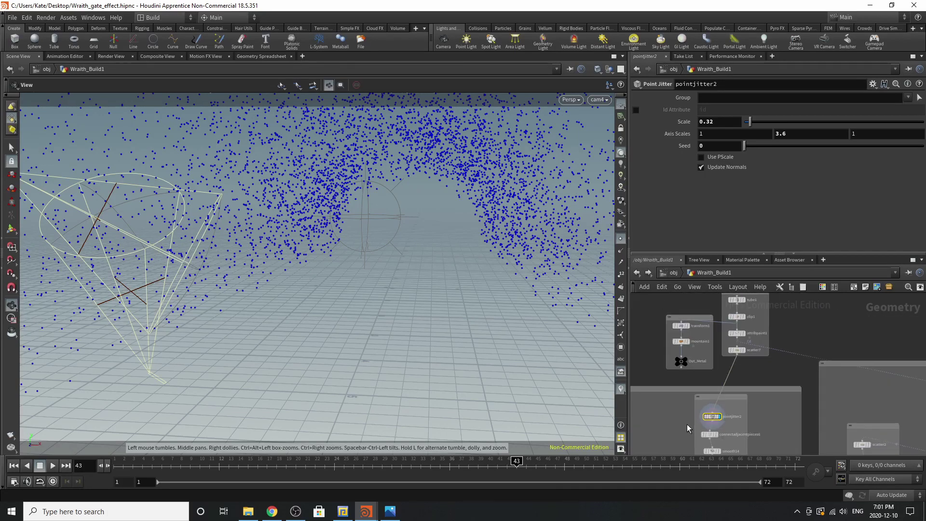
{"action": "scroll", "coordinate": [687, 427], "scroll_direction": "up", "scroll_amount": 5}
{"action": "left_click", "coordinate": [718, 366]}
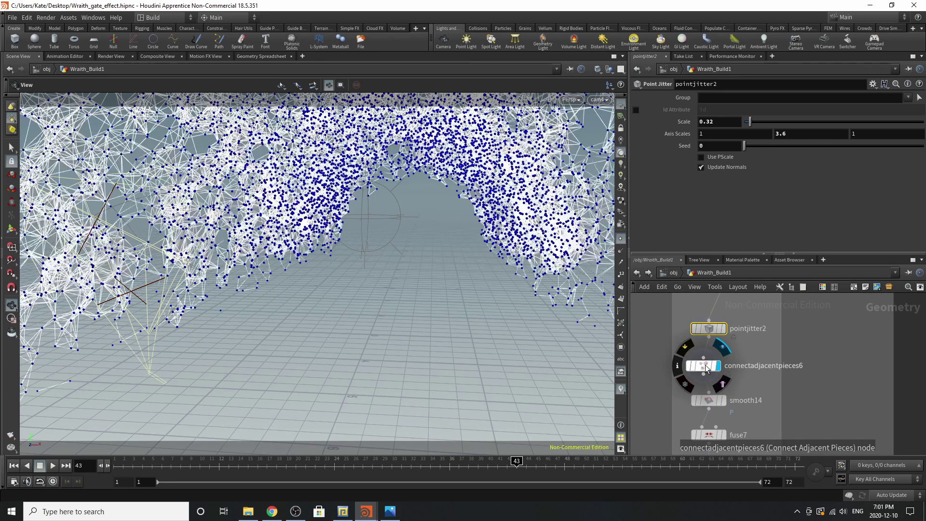
{"action": "left_click", "coordinate": [705, 367]}
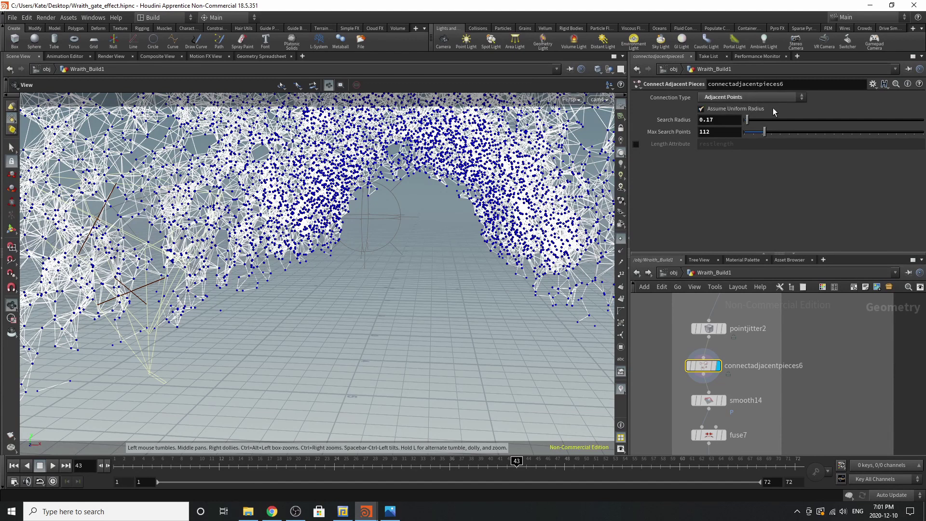
Step: Display smooth14, show its parameters, and inspect the smoothed web of lines from outside and up close
{"action": "scroll", "coordinate": [716, 360], "scroll_direction": "down", "scroll_amount": 4}
{"action": "scroll", "coordinate": [705, 393], "scroll_direction": "up", "scroll_amount": 4}
{"action": "left_click", "coordinate": [734, 353]}
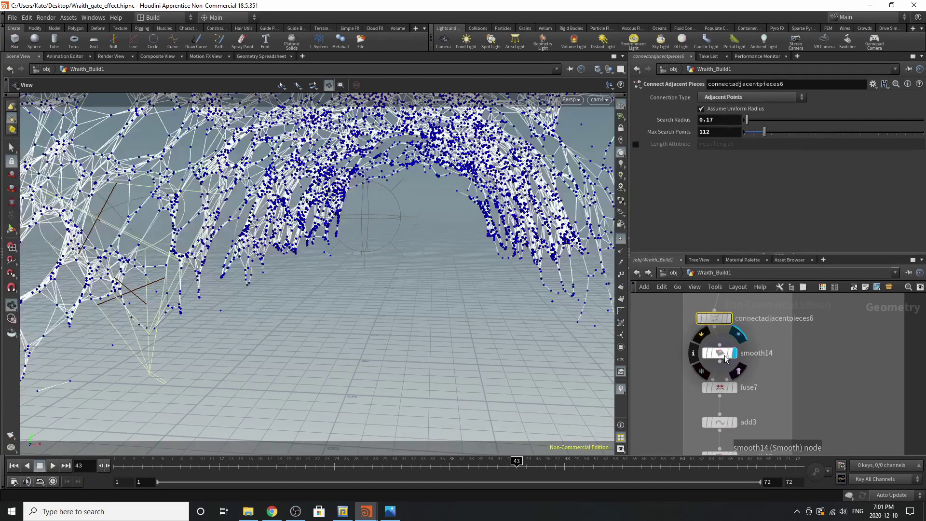
{"action": "left_click", "coordinate": [719, 353]}
{"action": "left_click_drag", "start_coordinate": [356, 183], "coordinate": [426, 261]}
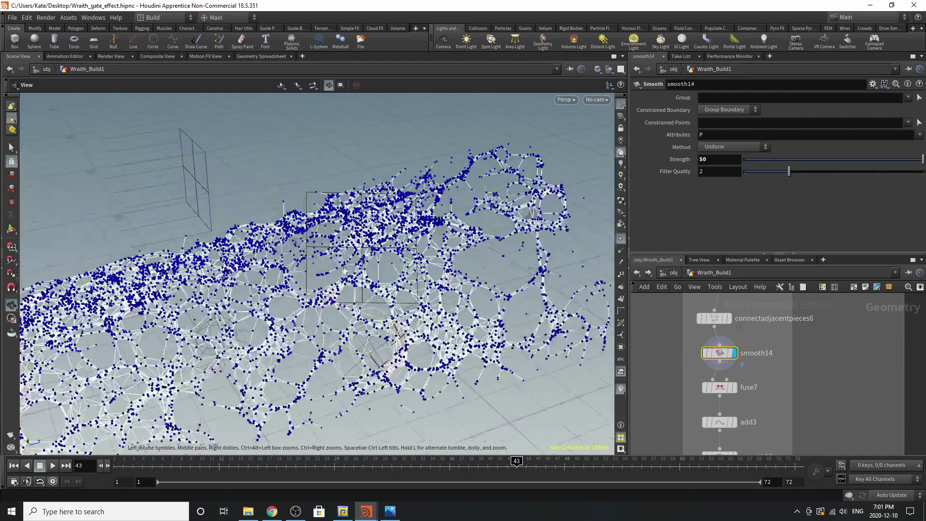
{"action": "scroll", "coordinate": [434, 265], "scroll_direction": "up", "scroll_amount": 4}
{"action": "left_click_drag", "start_coordinate": [418, 307], "coordinate": [415, 285]}
Step: Display the fuse7 node, show its snap settings, and inspect the fused web from the cave entrance
{"action": "middle_click_drag", "start_coordinate": [766, 349], "coordinate": [765, 335]}
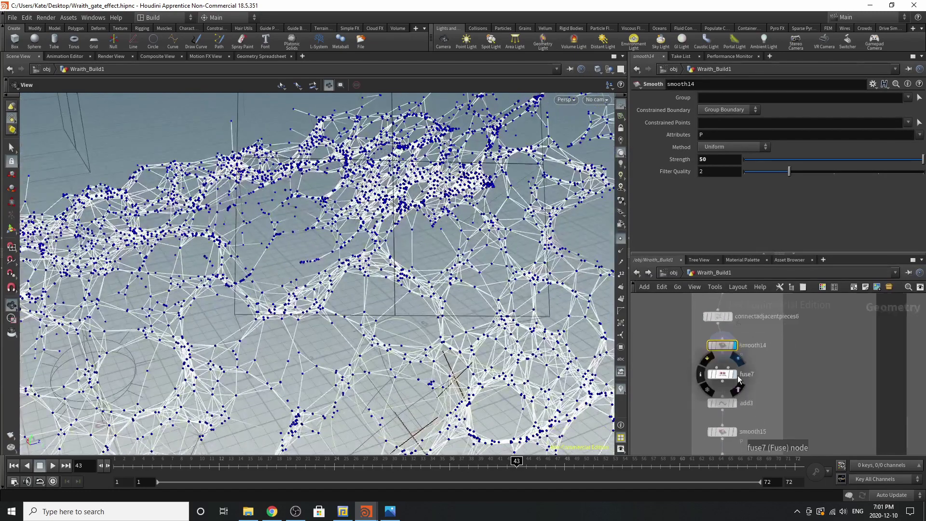
{"action": "left_click", "coordinate": [719, 373]}
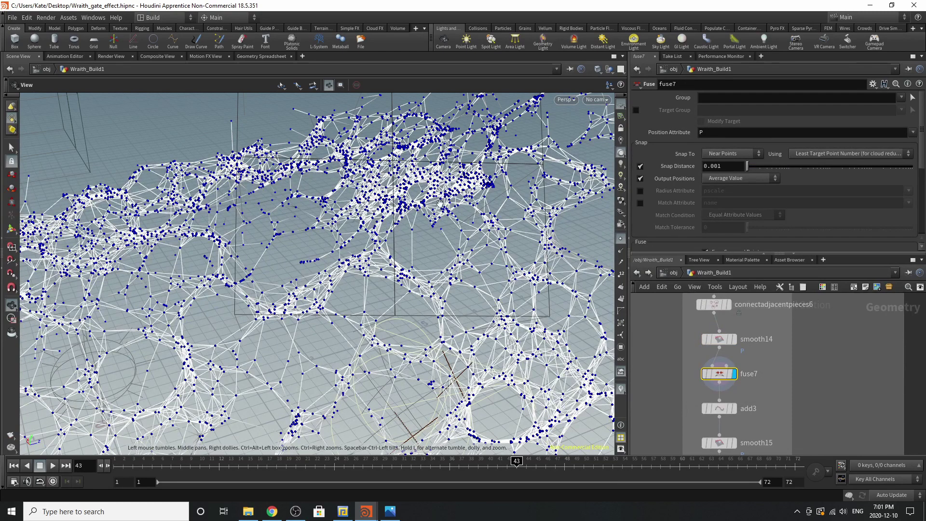
{"action": "left_click_drag", "start_coordinate": [445, 207], "coordinate": [376, 285]}
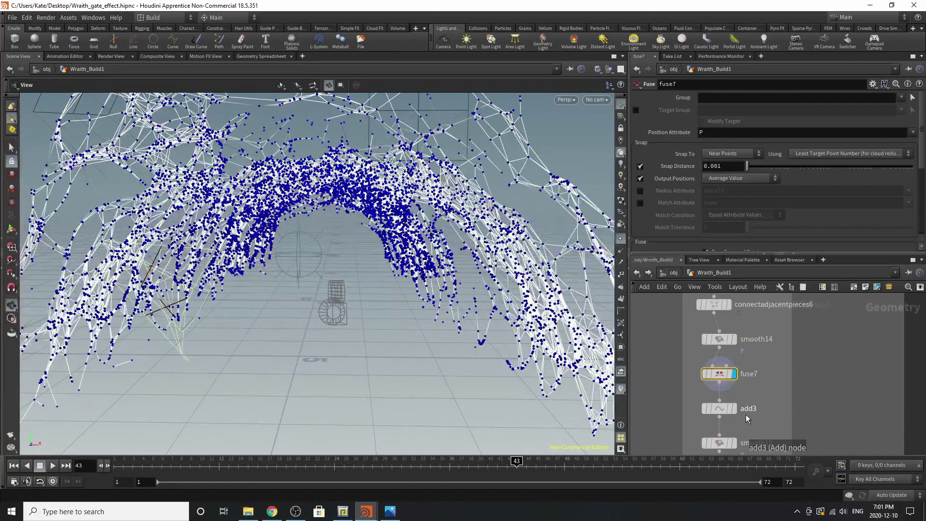
Step: Display add3, show its polygon settings, and compare the hanging strands up close with fuse7's output
{"action": "left_click", "coordinate": [731, 406]}
{"action": "left_click", "coordinate": [732, 410]}
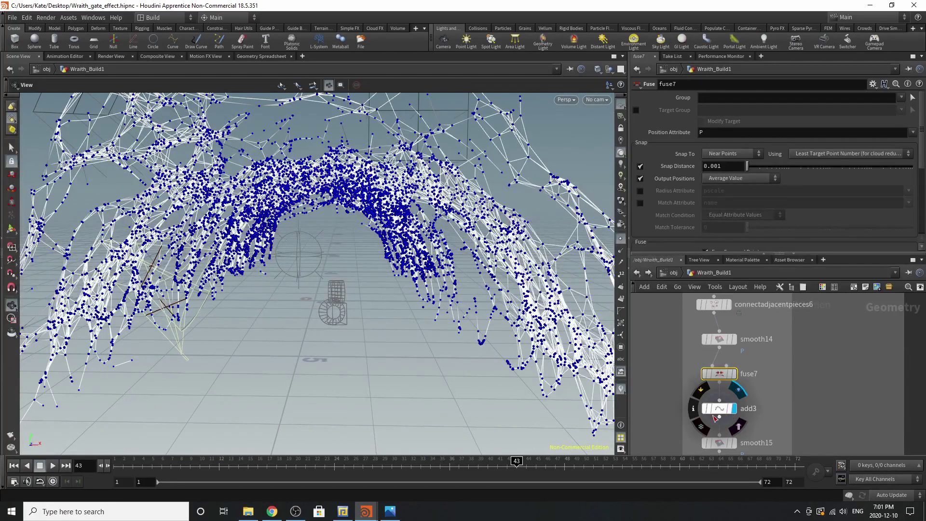
{"action": "left_click", "coordinate": [712, 418]}
{"action": "left_click_drag", "start_coordinate": [441, 315], "coordinate": [466, 237]}
{"action": "right_click_drag", "start_coordinate": [466, 238], "coordinate": [519, 322]}
{"action": "left_click_drag", "start_coordinate": [519, 322], "coordinate": [526, 247]}
{"action": "left_click", "coordinate": [733, 374]}
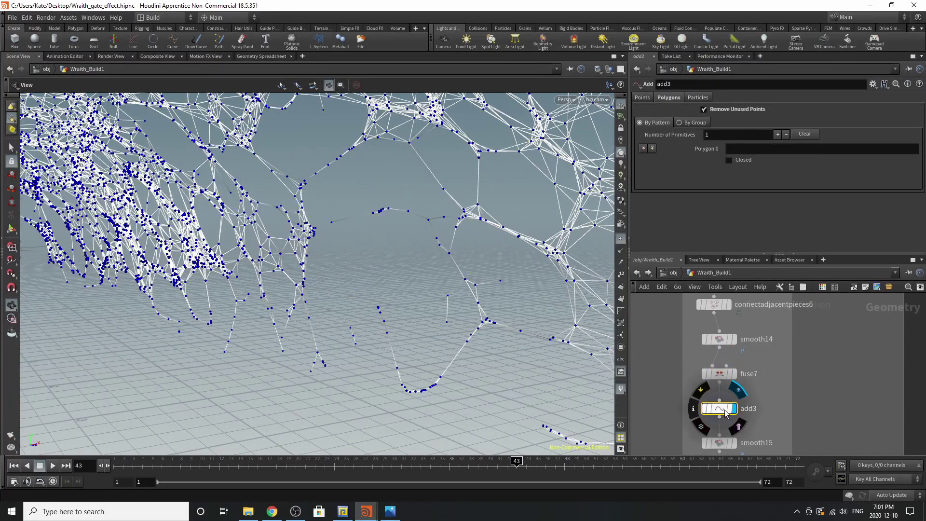
Step: Display smooth15 after add3, show its smoothing parameters, and view the whole web from farther away
{"action": "left_click", "coordinate": [733, 408]}
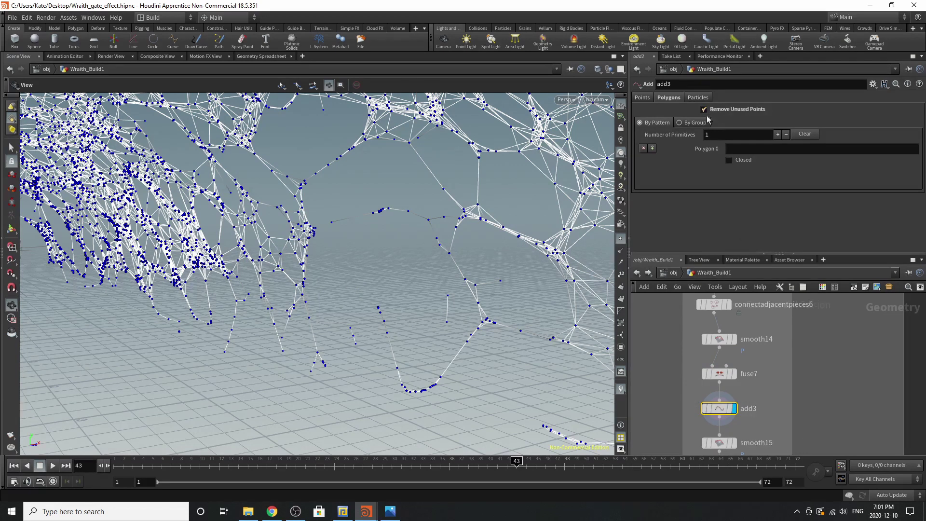
{"action": "right_click_drag", "start_coordinate": [399, 306], "coordinate": [144, 330]}
{"action": "middle_click_drag", "start_coordinate": [690, 333], "coordinate": [684, 286]}
{"action": "left_click", "coordinate": [728, 397]}
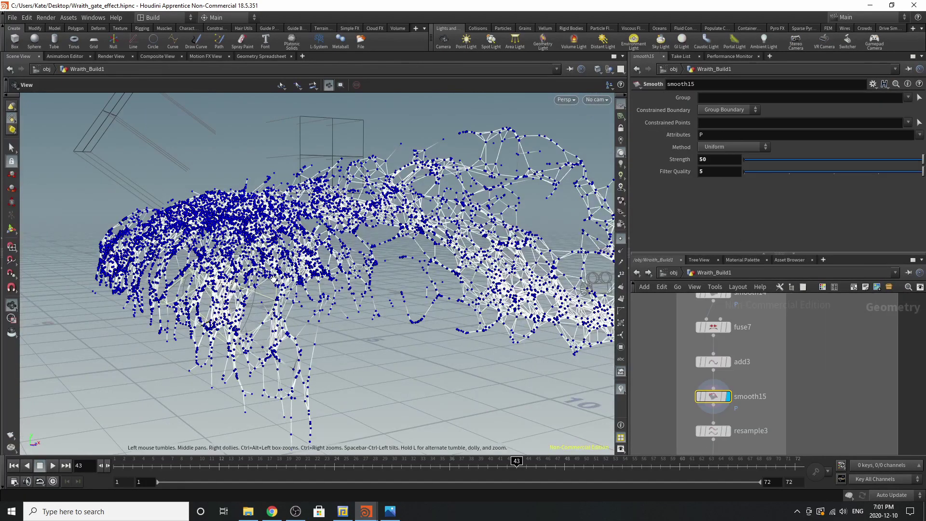
{"action": "mouse_move", "coordinate": [700, 400]}
Step: Display the resample3 node, show its segment length settings, and inspect the resampled web from the side
{"action": "middle_click_drag", "start_coordinate": [777, 373], "coordinate": [791, 341]}
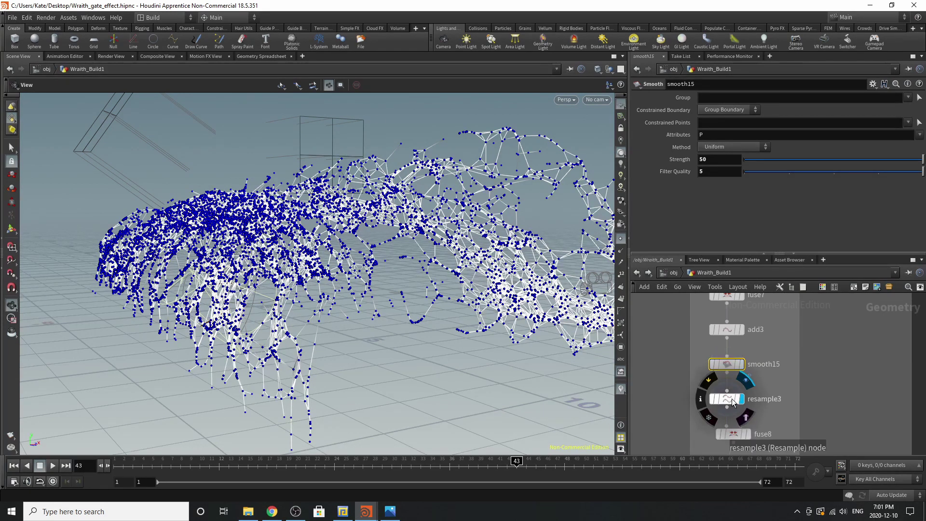
{"action": "left_click", "coordinate": [729, 404]}
{"action": "left_click_drag", "start_coordinate": [419, 245], "coordinate": [548, 268]}
Step: Display fuse8, review its snap settings and the fused web, and compare them with resample3's parameters
{"action": "middle_click_drag", "start_coordinate": [791, 398], "coordinate": [794, 367]}
{"action": "scroll", "coordinate": [793, 371], "scroll_direction": "down", "scroll_amount": 1}
{"action": "left_click", "coordinate": [759, 397]}
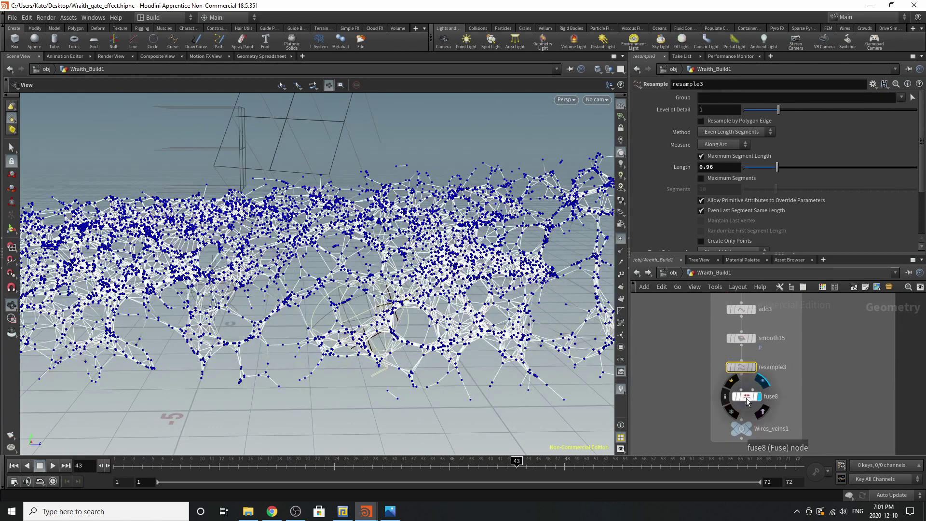
{"action": "left_click", "coordinate": [746, 397]}
{"action": "left_click_drag", "start_coordinate": [440, 280], "coordinate": [207, 292]}
{"action": "scroll", "coordinate": [750, 353], "scroll_direction": "down", "scroll_amount": 2}
{"action": "scroll", "coordinate": [751, 355], "scroll_direction": "up", "scroll_amount": 2}
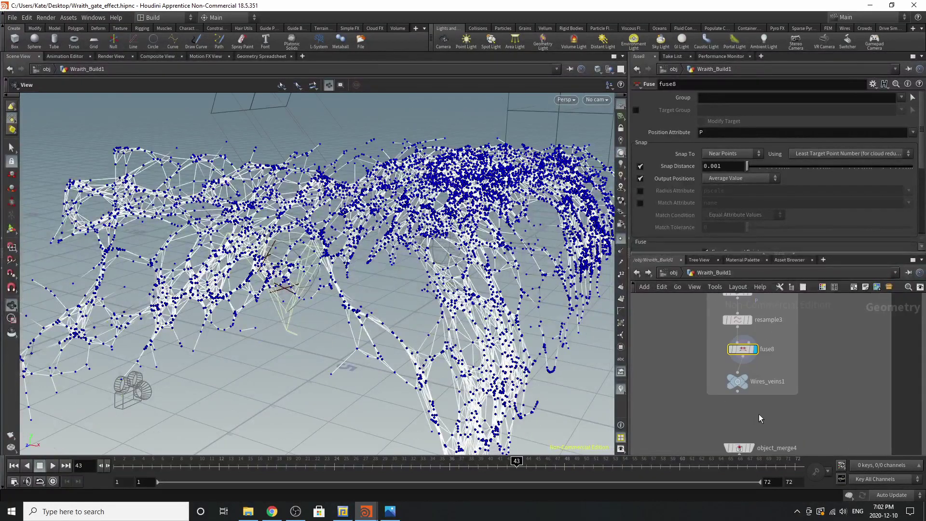
{"action": "left_click", "coordinate": [737, 320]}
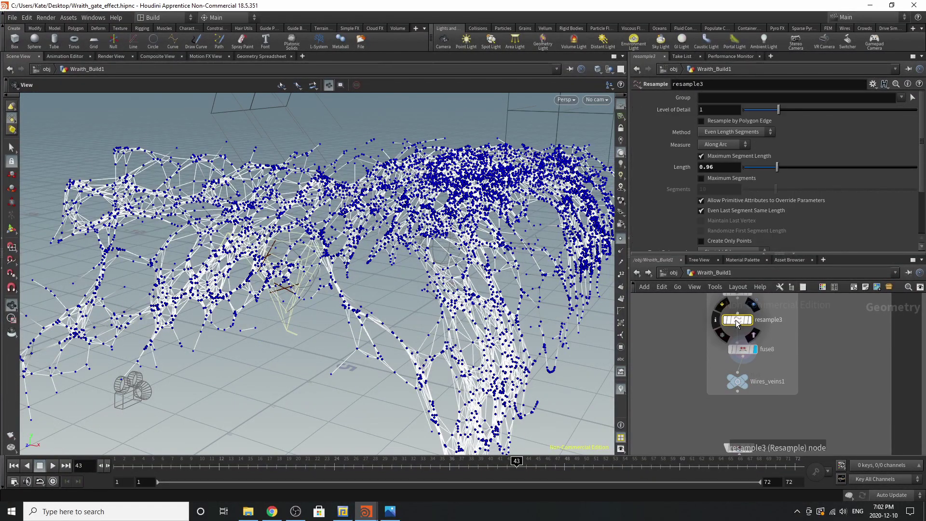
Step: Display the Wires_veins1 null, colour its node black in the network, and look over the finished web
{"action": "left_click", "coordinate": [737, 382]}
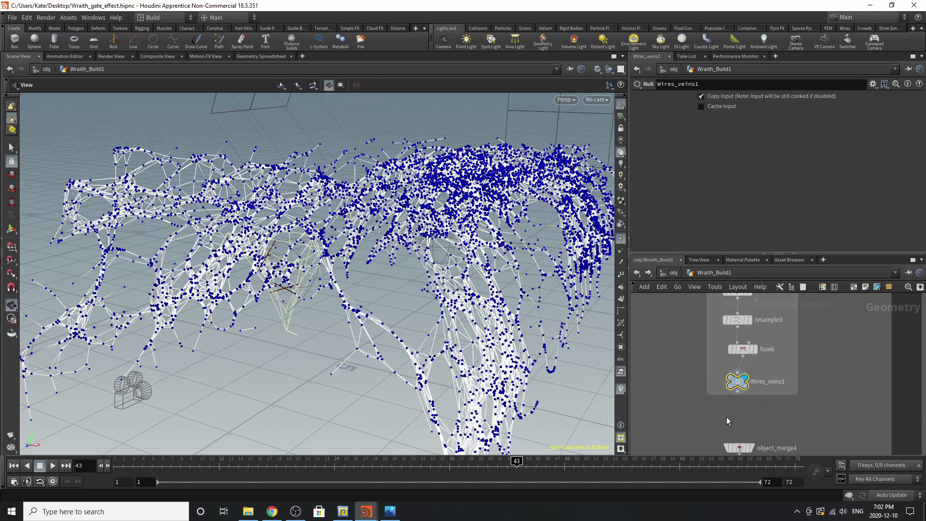
{"action": "scroll", "coordinate": [769, 373], "scroll_direction": "up", "scroll_amount": 1}
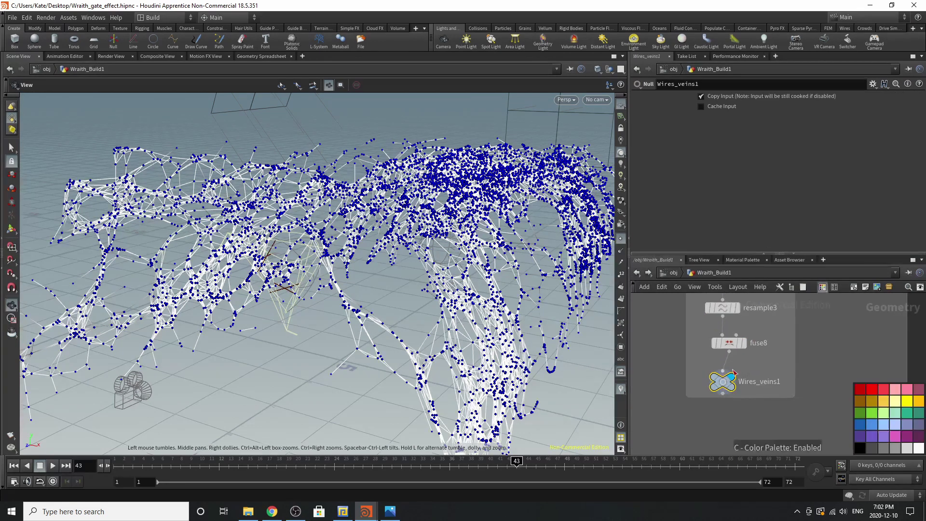
{"action": "key", "text": "c"}
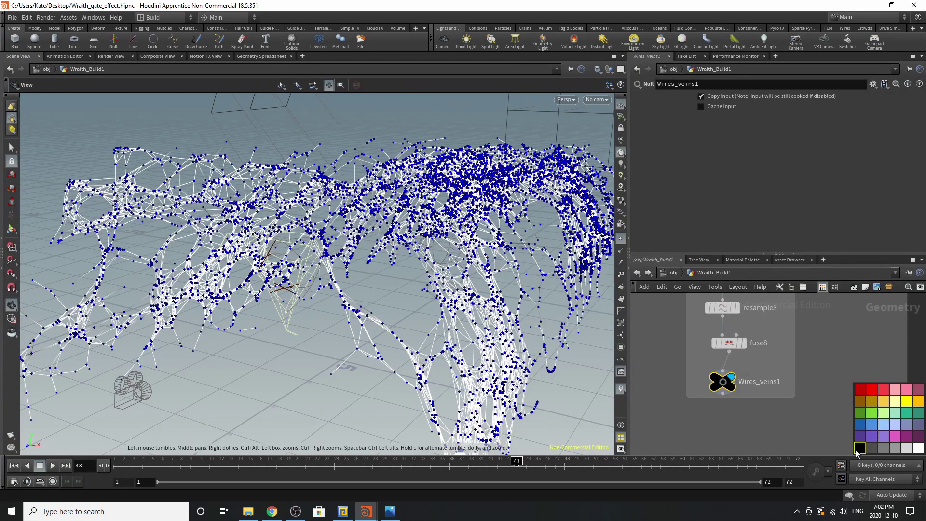
{"action": "left_click_drag", "start_coordinate": [322, 232], "coordinate": [384, 219]}
{"action": "middle_click_drag", "start_coordinate": [384, 219], "coordinate": [547, 232]}
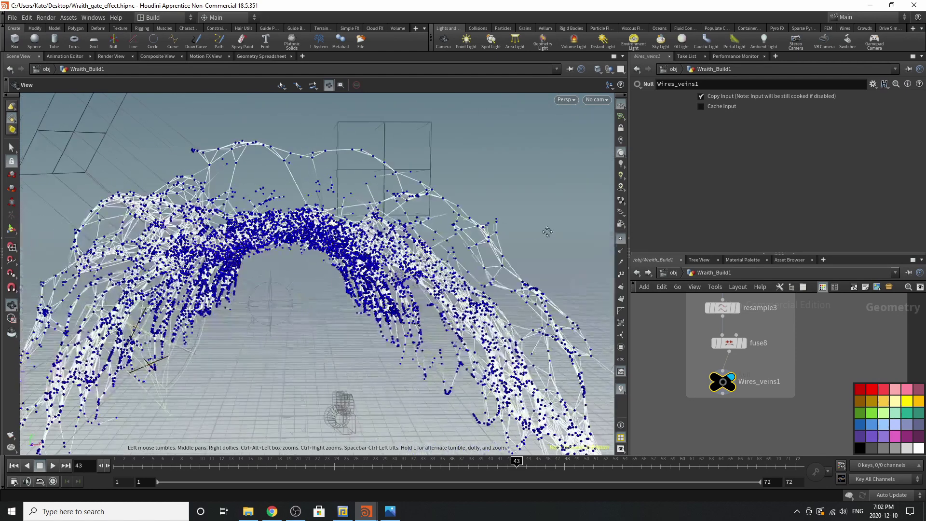
{"action": "right_click_drag", "start_coordinate": [547, 232], "coordinate": [318, 290]}
{"action": "left_click_drag", "start_coordinate": [359, 282], "coordinate": [391, 308]}
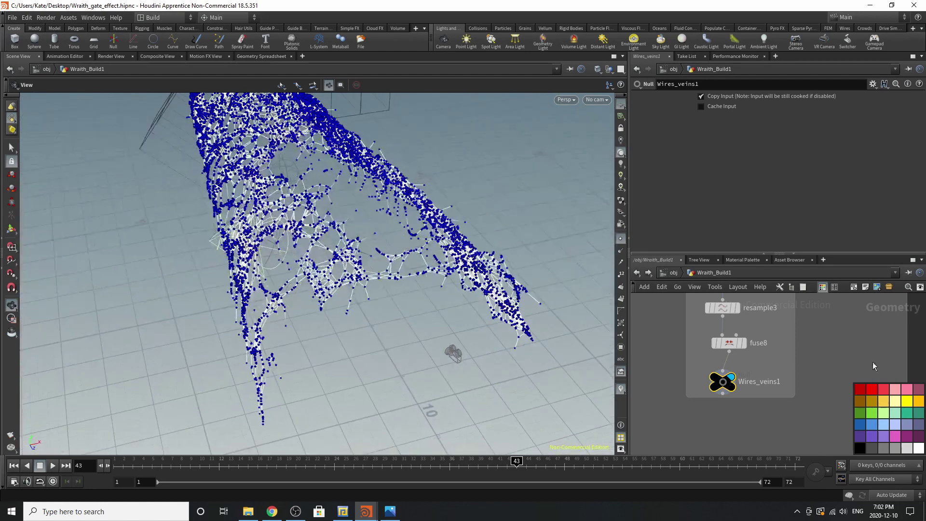
{"action": "key", "text": "c"}
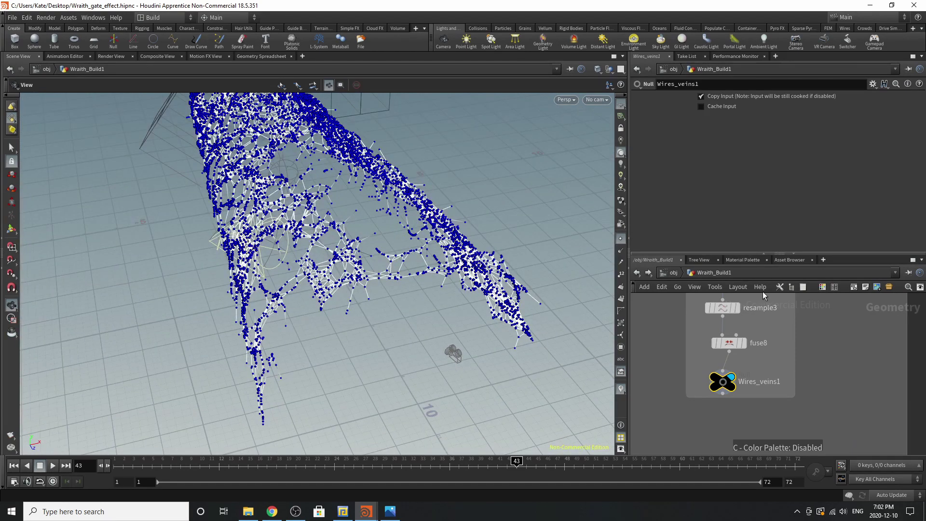
Step: Survey the network below Wires_veins1, then display object_merge4 and show its parameters
{"action": "scroll", "coordinate": [734, 410], "scroll_direction": "down", "scroll_amount": 10}
{"action": "scroll", "coordinate": [726, 425], "scroll_direction": "up", "scroll_amount": 4}
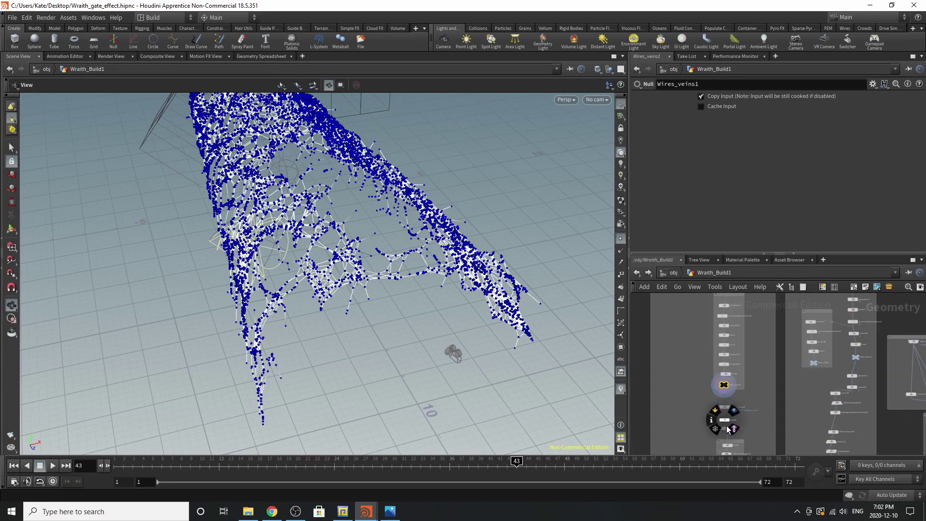
{"action": "scroll", "coordinate": [727, 426], "scroll_direction": "down", "scroll_amount": 2}
{"action": "scroll", "coordinate": [821, 355], "scroll_direction": "up", "scroll_amount": 3}
{"action": "scroll", "coordinate": [771, 393], "scroll_direction": "down", "scroll_amount": 2}
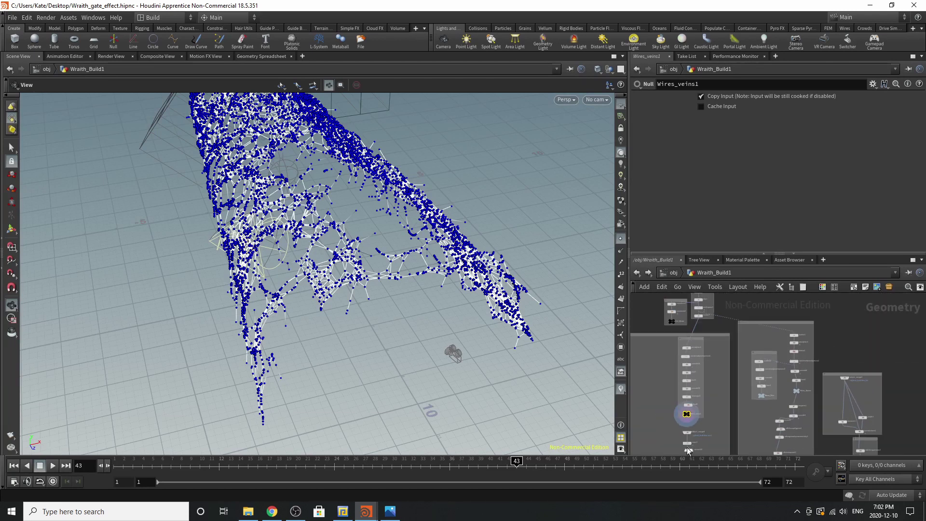
{"action": "scroll", "coordinate": [689, 446], "scroll_direction": "up", "scroll_amount": 5}
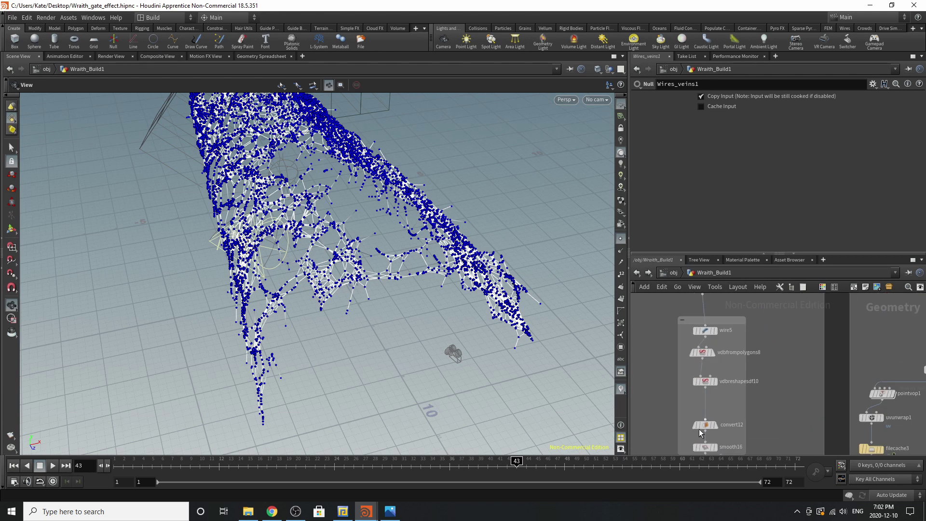
{"action": "scroll", "coordinate": [700, 432], "scroll_direction": "down", "scroll_amount": 5}
{"action": "scroll", "coordinate": [703, 357], "scroll_direction": "up", "scroll_amount": 5}
{"action": "left_click", "coordinate": [702, 357]}
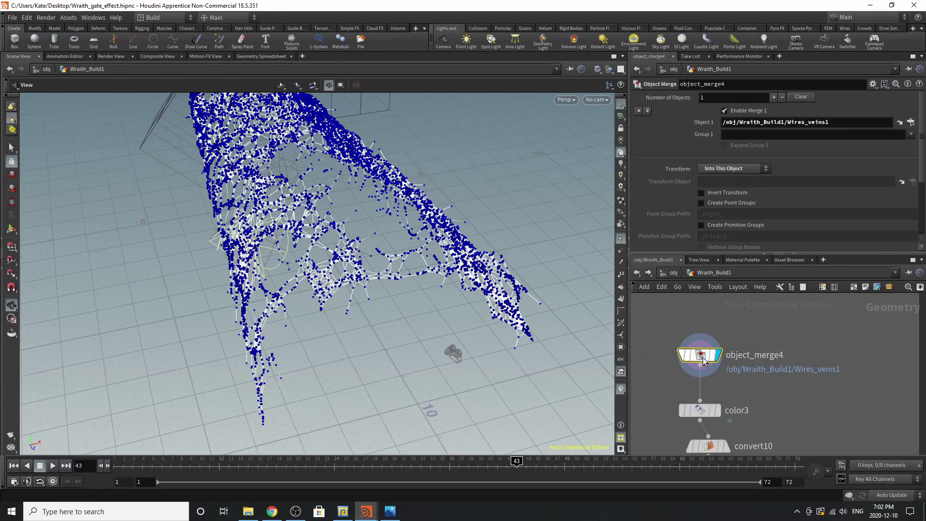
Step: Inspect the merged web from outside and trace object_merge4 back to its source null, Wires_veins1
{"action": "scroll", "coordinate": [728, 447], "scroll_direction": "down", "scroll_amount": 3}
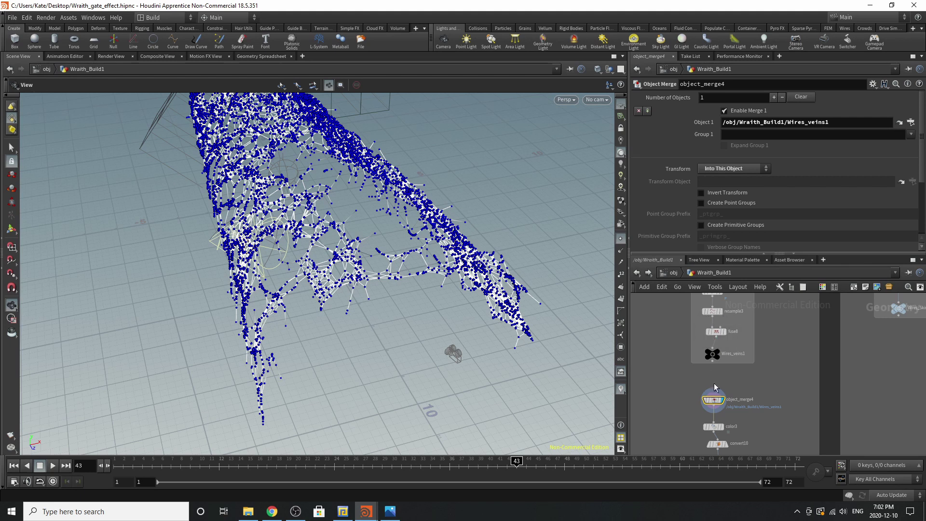
{"action": "left_click_drag", "start_coordinate": [285, 282], "coordinate": [309, 227]}
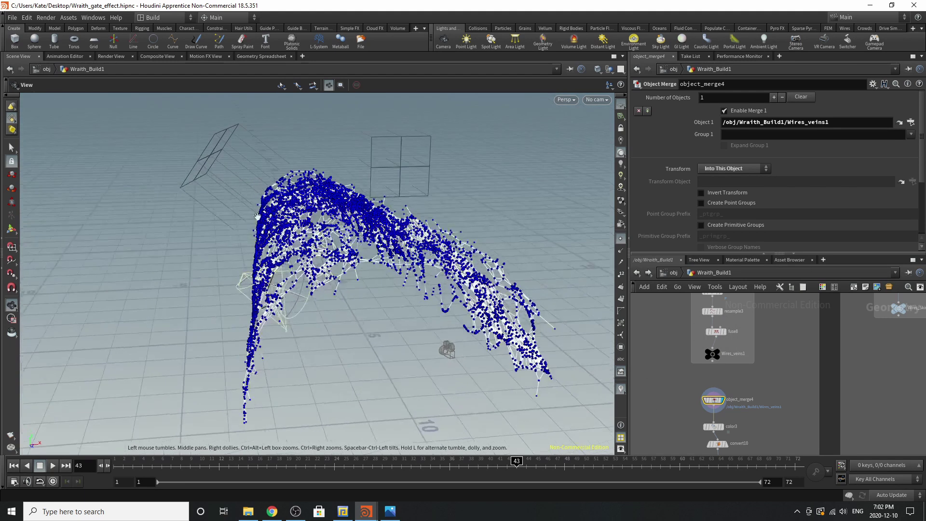
{"action": "scroll", "coordinate": [731, 382], "scroll_direction": "up", "scroll_amount": 4}
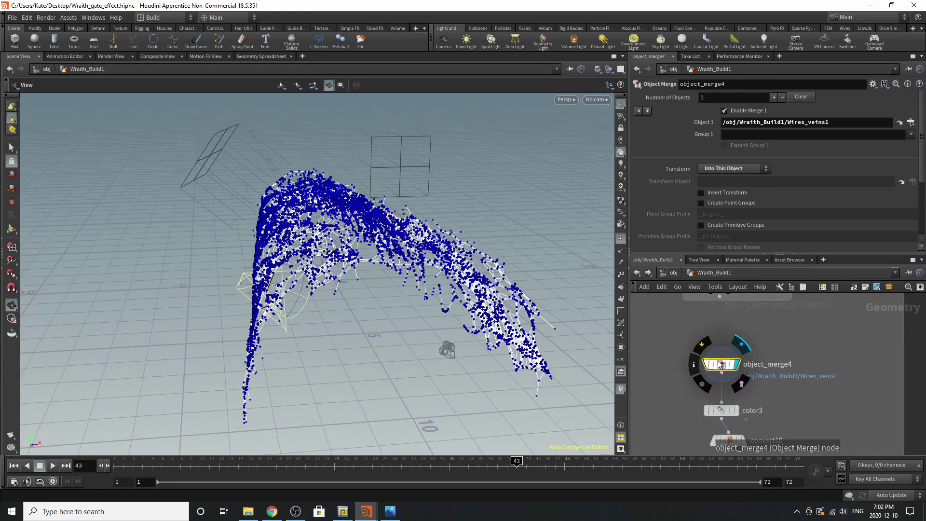
{"action": "scroll", "coordinate": [709, 380], "scroll_direction": "down", "scroll_amount": 2}
{"action": "left_click", "coordinate": [716, 319]}
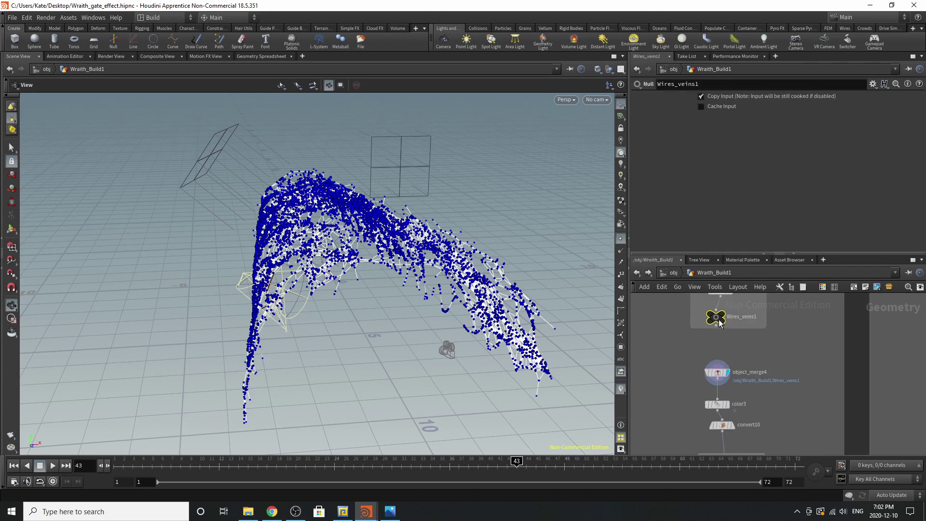
Step: Display color3 and convert10 in turn, showing the colour settings and the polygon conversion settings
{"action": "scroll", "coordinate": [721, 372], "scroll_direction": "up", "scroll_amount": 2}
{"action": "left_click", "coordinate": [727, 380]}
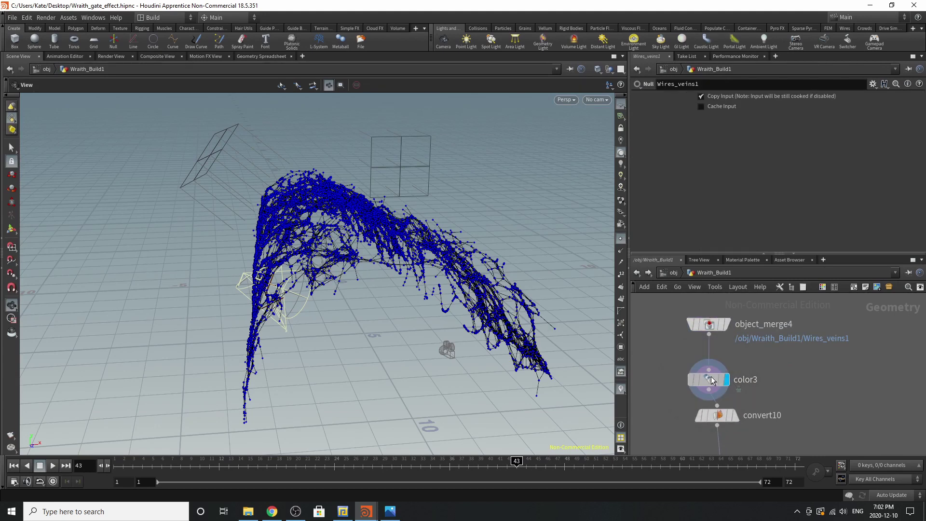
{"action": "left_click", "coordinate": [712, 380]}
{"action": "middle_click_drag", "start_coordinate": [717, 383], "coordinate": [690, 313]}
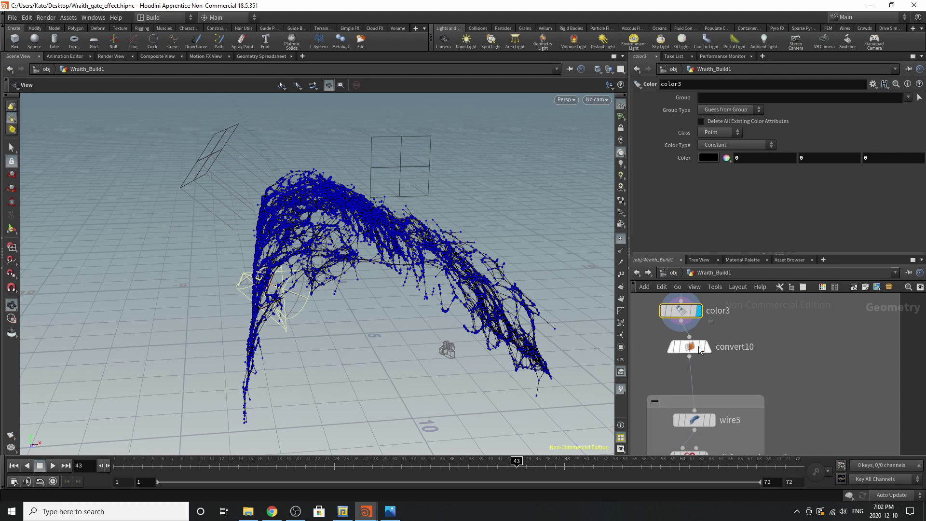
{"action": "left_click", "coordinate": [694, 355]}
{"action": "scroll", "coordinate": [723, 415], "scroll_direction": "down", "scroll_amount": 2}
Step: Display wire5, show its wire radius settings, and hide the point markers on the web
{"action": "middle_click_drag", "start_coordinate": [720, 434], "coordinate": [728, 388]}
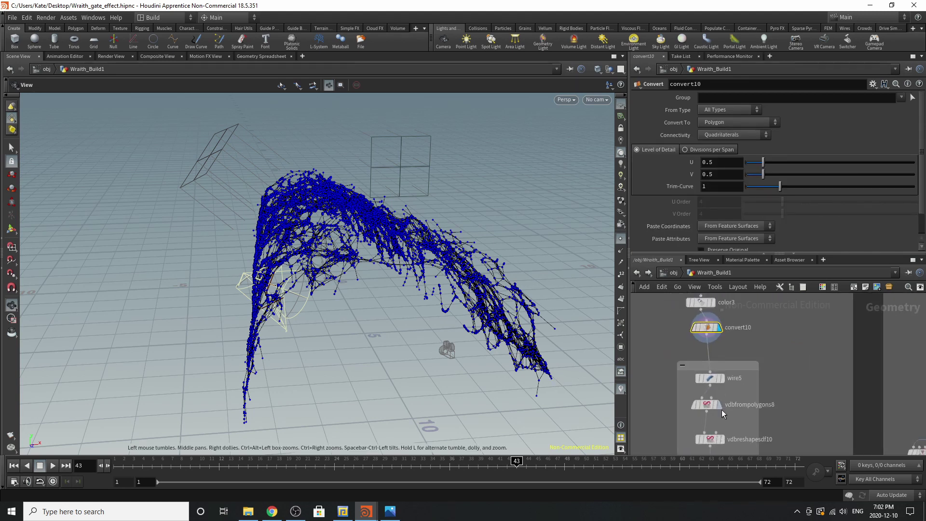
{"action": "scroll", "coordinate": [724, 407], "scroll_direction": "up", "scroll_amount": 2}
{"action": "left_click", "coordinate": [723, 365]}
{"action": "left_click", "coordinate": [712, 370]}
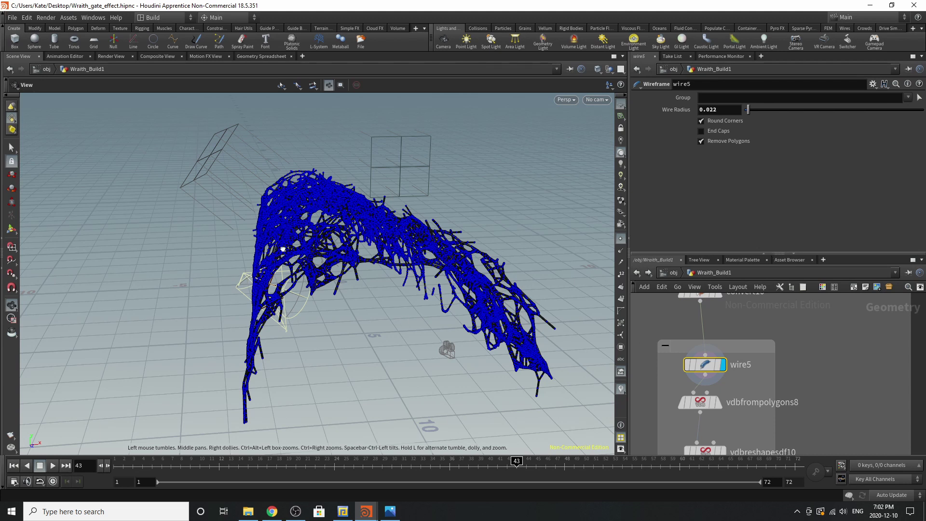
{"action": "left_click_drag", "start_coordinate": [376, 258], "coordinate": [372, 259]}
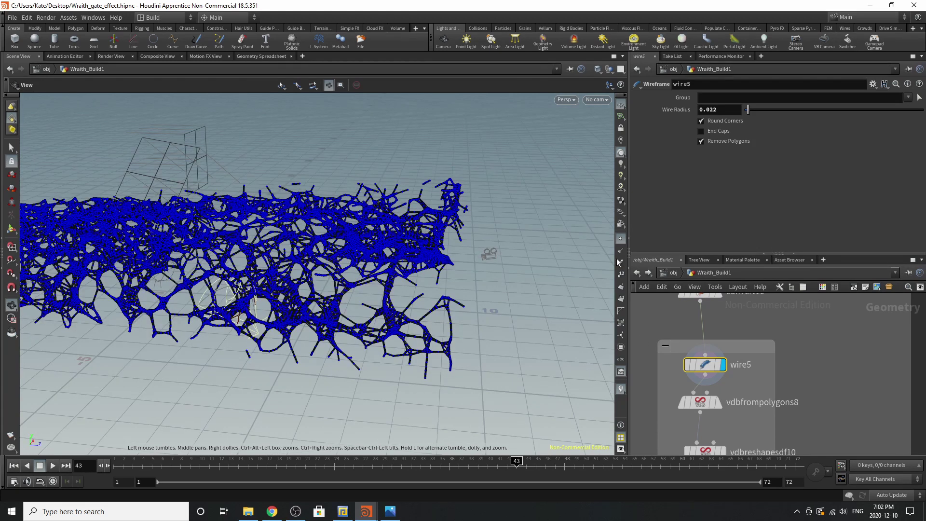
{"action": "left_click", "coordinate": [621, 240]}
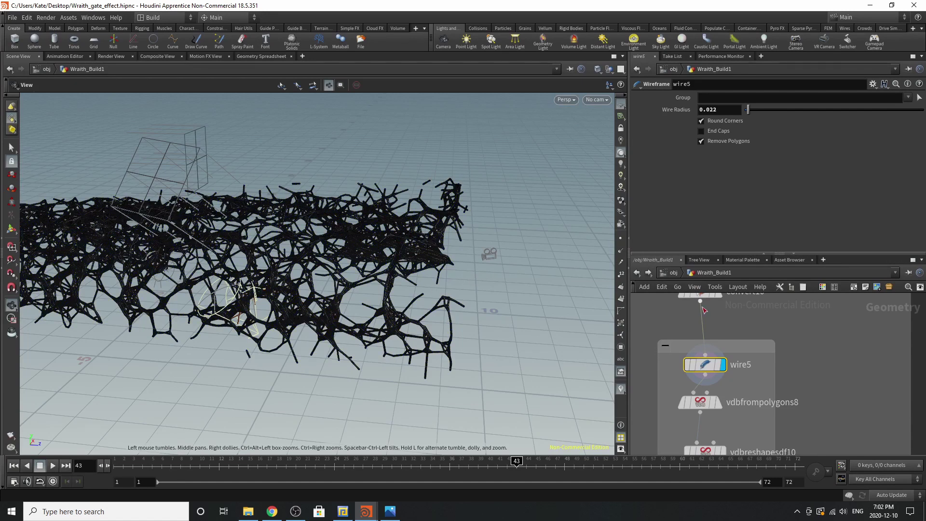
Step: Display object_merge4 again and inspect its plain lines from outside to compare them with wire5's tubes
{"action": "scroll", "coordinate": [712, 378], "scroll_direction": "down", "scroll_amount": 3}
{"action": "scroll", "coordinate": [719, 315], "scroll_direction": "up", "scroll_amount": 4}
{"action": "scroll", "coordinate": [702, 403], "scroll_direction": "down", "scroll_amount": 4}
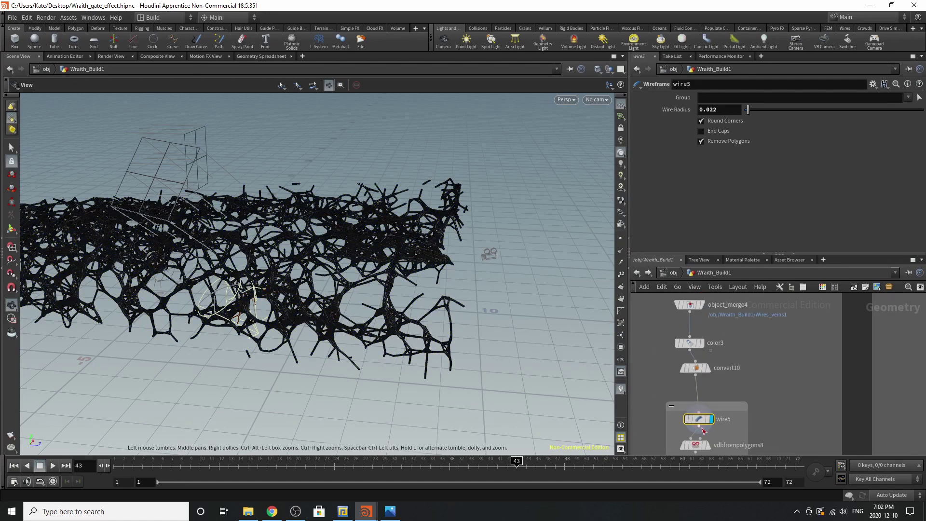
{"action": "scroll", "coordinate": [700, 332], "scroll_direction": "up", "scroll_amount": 2}
{"action": "left_click", "coordinate": [708, 328]}
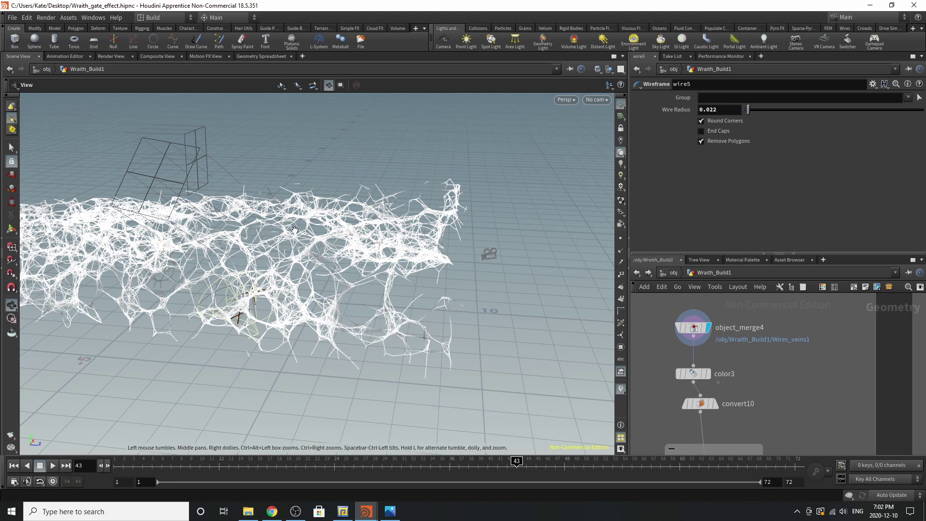
{"action": "key", "text": "d"}
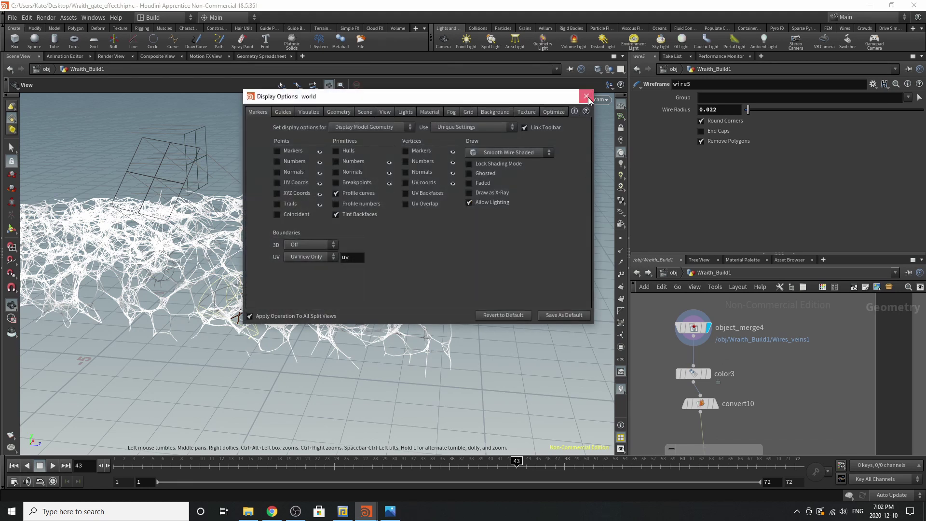
{"action": "left_click", "coordinate": [586, 96]}
{"action": "left_click_drag", "start_coordinate": [395, 228], "coordinate": [356, 323]}
{"action": "scroll", "coordinate": [680, 321], "scroll_direction": "down", "scroll_amount": 4}
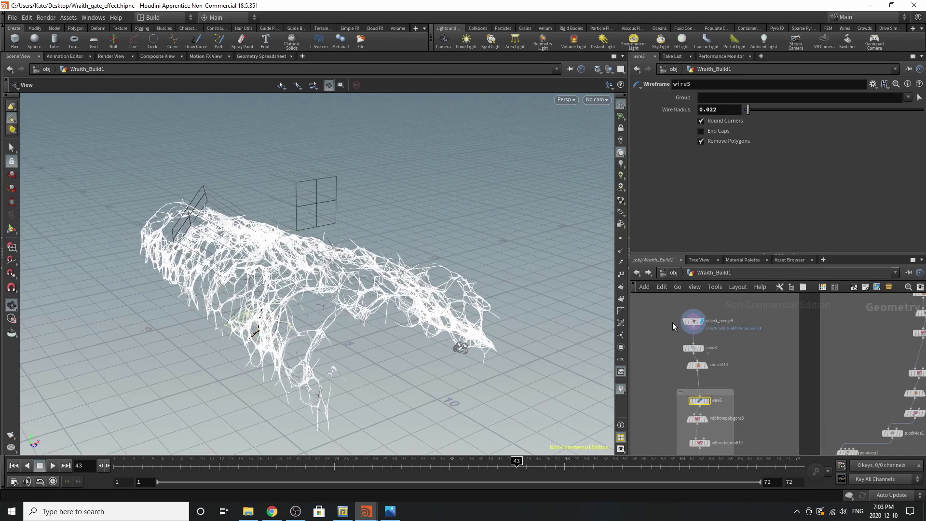
Step: Redisplay wire5 and inspect the tubes of the web up close
{"action": "scroll", "coordinate": [716, 402], "scroll_direction": "up", "scroll_amount": 5}
{"action": "left_click", "coordinate": [700, 409]}
{"action": "scroll", "coordinate": [485, 344], "scroll_direction": "up", "scroll_amount": 4}
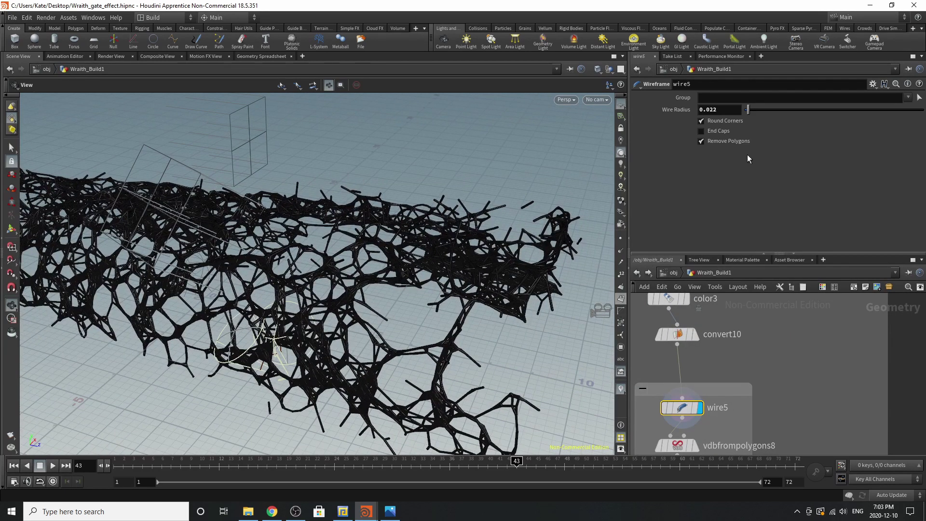
Step: Display vdbfrompolygons8, inspect the volume version of the web from the cave entrance, and show its voxel settings
{"action": "scroll", "coordinate": [710, 355], "scroll_direction": "down", "scroll_amount": 5}
{"action": "scroll", "coordinate": [698, 398], "scroll_direction": "up", "scroll_amount": 4}
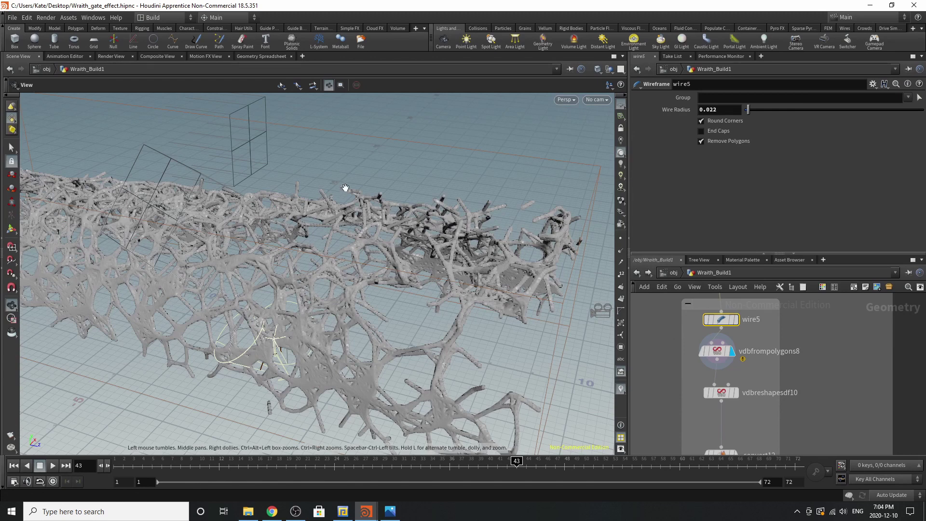
{"action": "left_click_drag", "start_coordinate": [266, 312], "coordinate": [146, 254]}
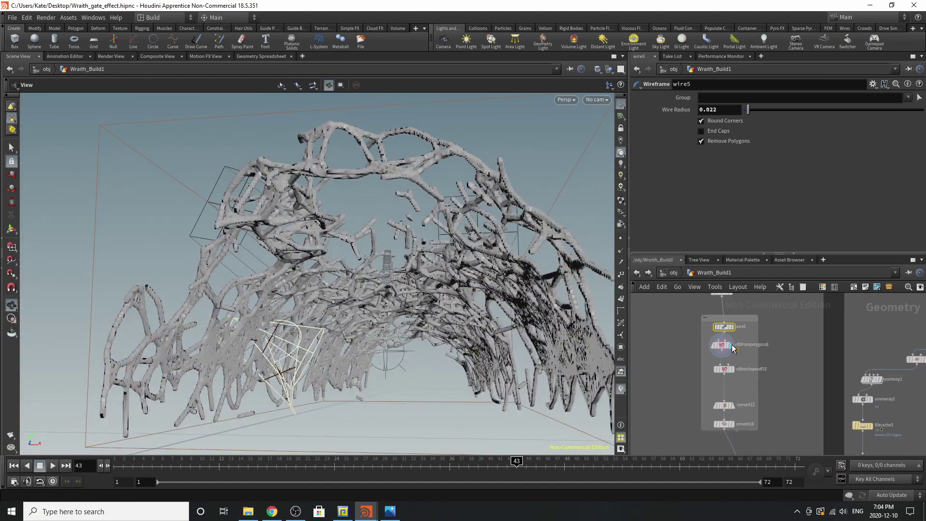
{"action": "left_click", "coordinate": [712, 336]}
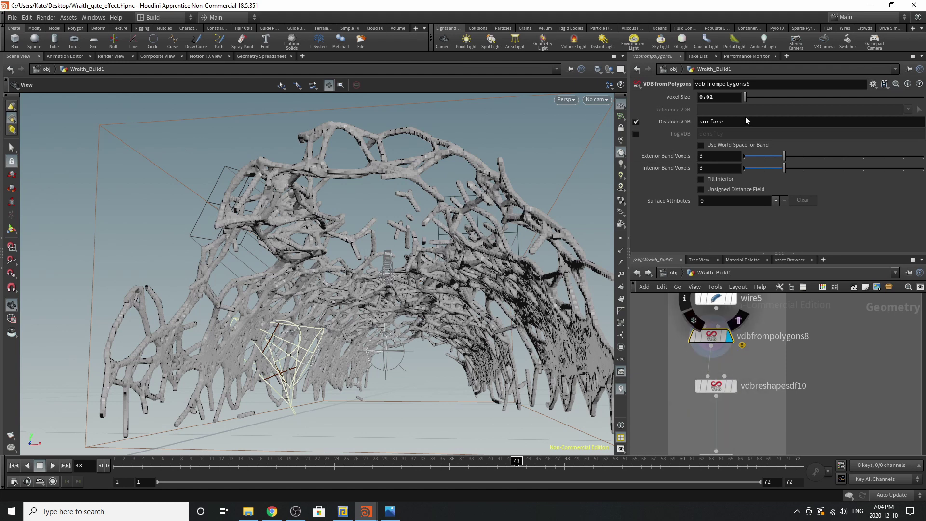
Step: Display vdbreshapesdf10 and show its Erode operation settings
{"action": "left_click", "coordinate": [735, 388]}
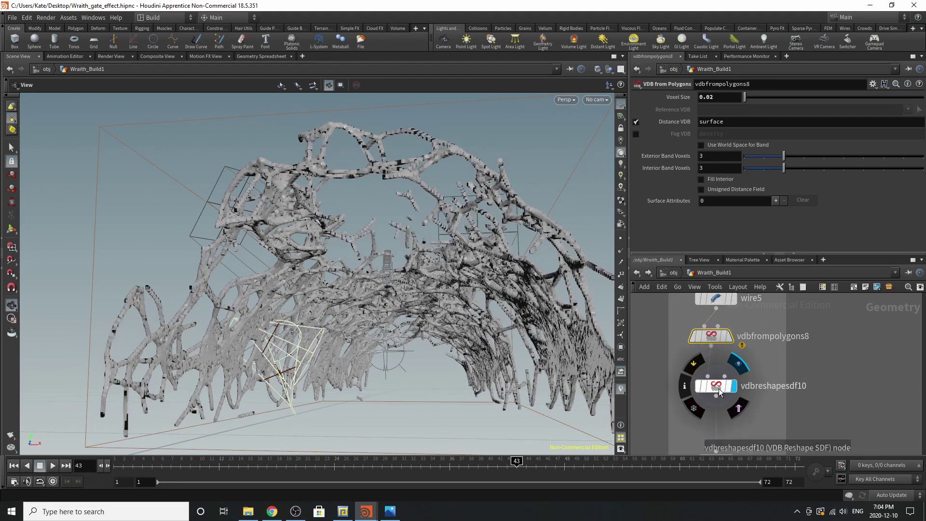
{"action": "left_click", "coordinate": [718, 389]}
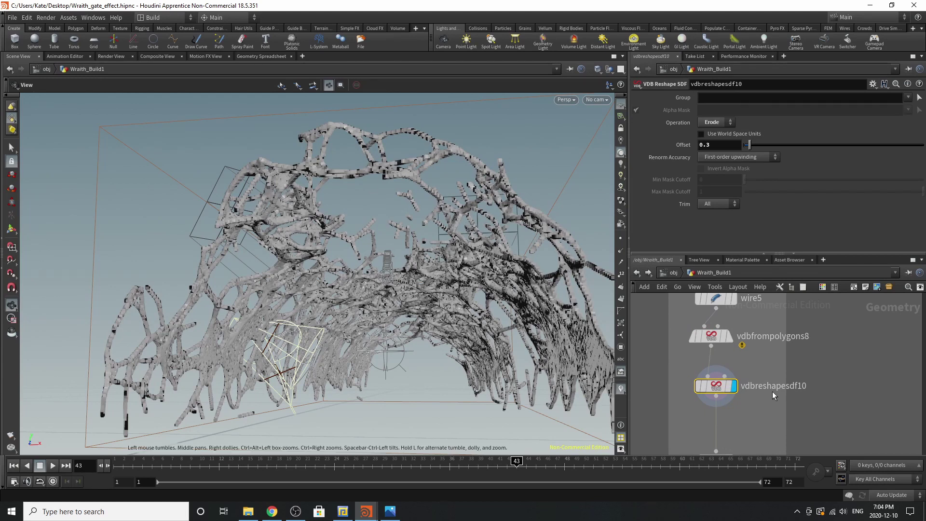
{"action": "scroll", "coordinate": [720, 380], "scroll_direction": "down", "scroll_amount": 3}
{"action": "scroll", "coordinate": [718, 441], "scroll_direction": "up", "scroll_amount": 3}
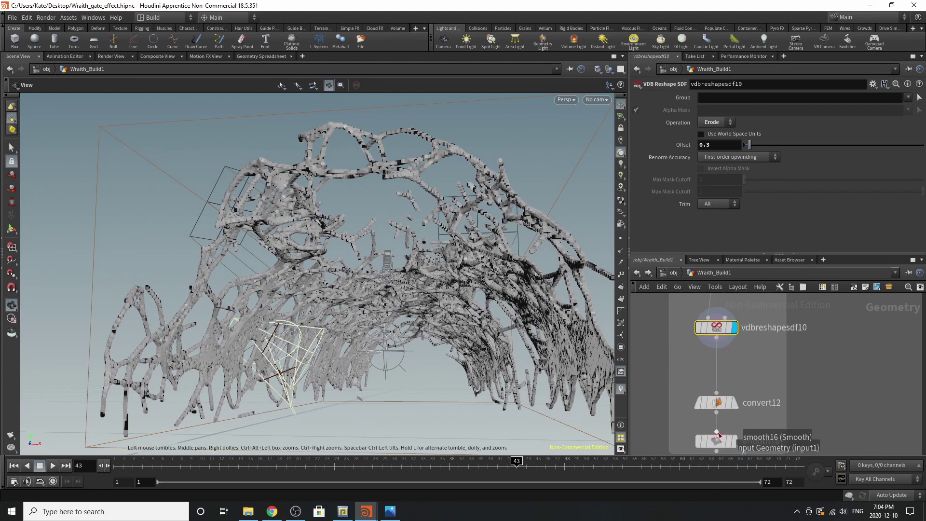
Step: Display convert12 and inspect the web converted to a polygon mesh from the cave entrance and up close
{"action": "left_click", "coordinate": [736, 402]}
{"action": "scroll", "coordinate": [455, 294], "scroll_direction": "up", "scroll_amount": 3}
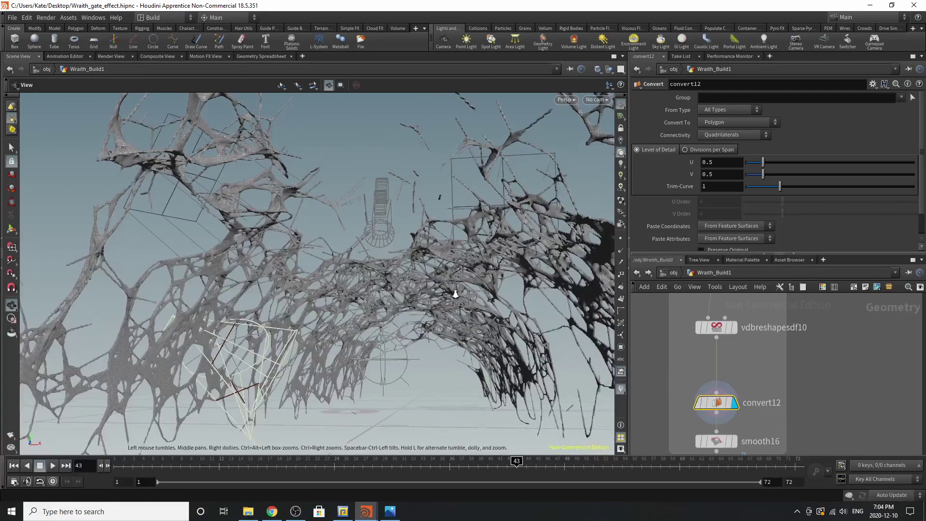
{"action": "left_click_drag", "start_coordinate": [455, 294], "coordinate": [565, 293]}
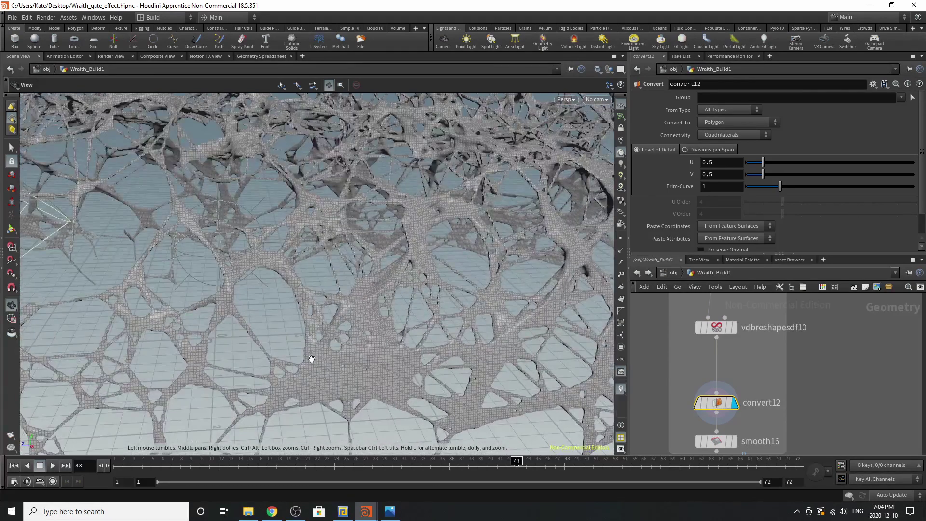
{"action": "left_click_drag", "start_coordinate": [536, 300], "coordinate": [365, 280]}
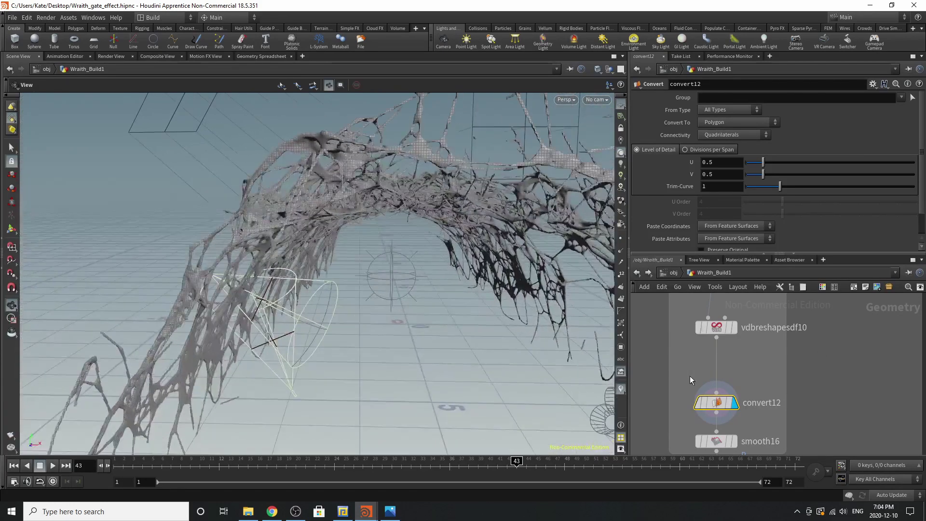
Step: Display smooth16, show its smoothing settings, and inspect the smoothed web from above
{"action": "middle_click_drag", "start_coordinate": [742, 437], "coordinate": [730, 396]}
{"action": "left_click", "coordinate": [726, 403]}
{"action": "left_click", "coordinate": [722, 403]}
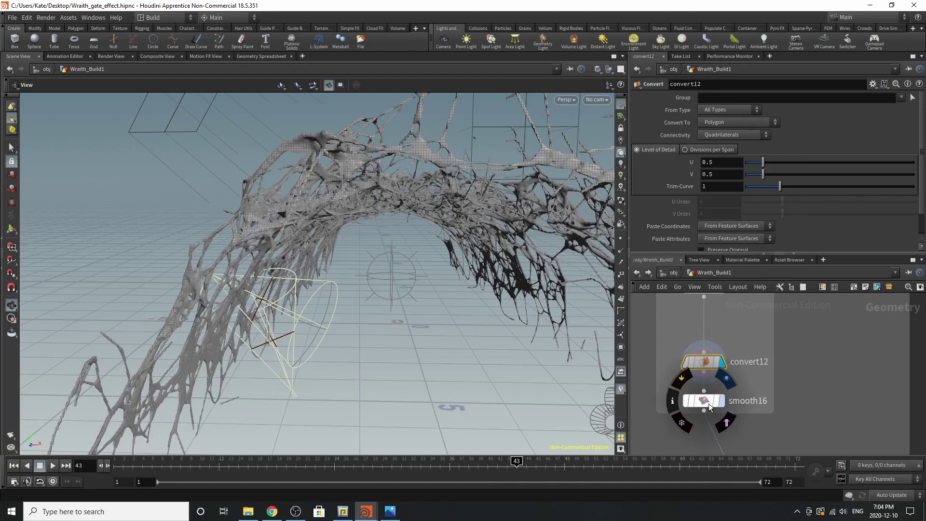
{"action": "left_click", "coordinate": [708, 403]}
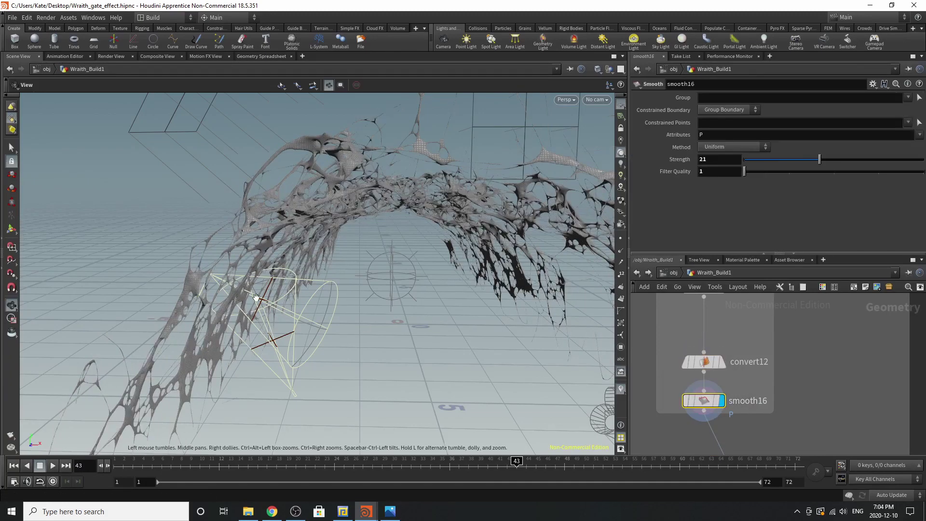
{"action": "left_click_drag", "start_coordinate": [284, 303], "coordinate": [444, 308]}
Step: Display filecache4, show its veins.$F4.bgeo cache settings, and shift the node slightly up in the network
{"action": "scroll", "coordinate": [744, 373], "scroll_direction": "down", "scroll_amount": 5}
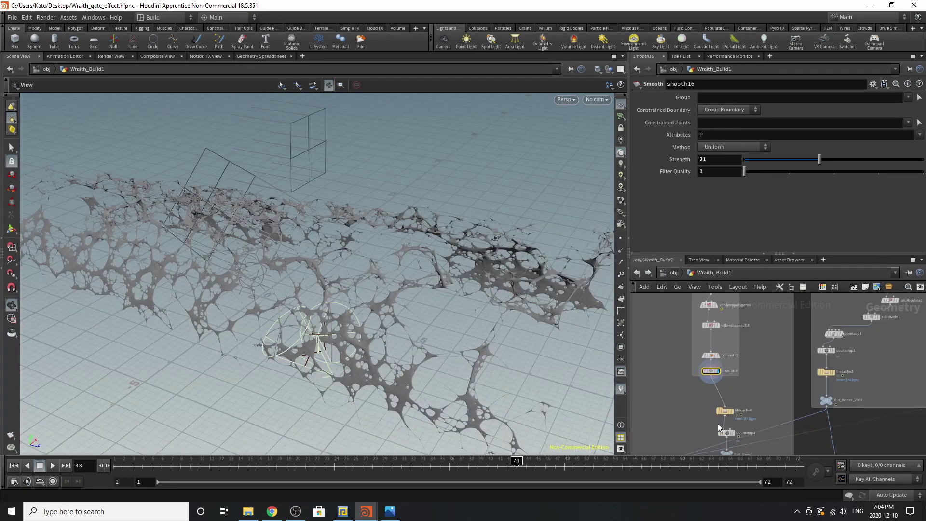
{"action": "scroll", "coordinate": [717, 423], "scroll_direction": "up", "scroll_amount": 5}
{"action": "left_click", "coordinate": [733, 393]}
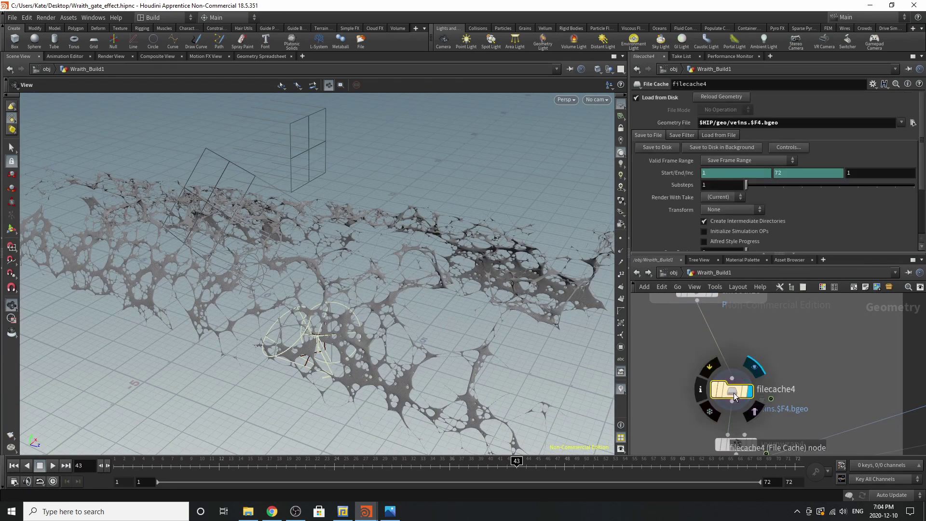
{"action": "left_click_drag", "start_coordinate": [733, 392], "coordinate": [715, 367]}
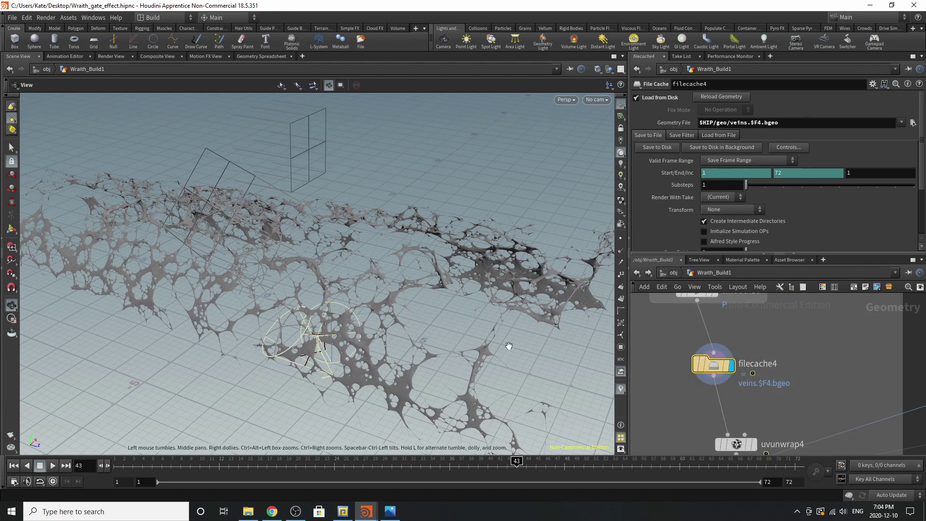
Step: Display uvunwrap4 and show its UV unwrap settings
{"action": "scroll", "coordinate": [788, 306], "scroll_direction": "down", "scroll_amount": 2}
{"action": "middle_click_drag", "start_coordinate": [810, 440], "coordinate": [799, 385]}
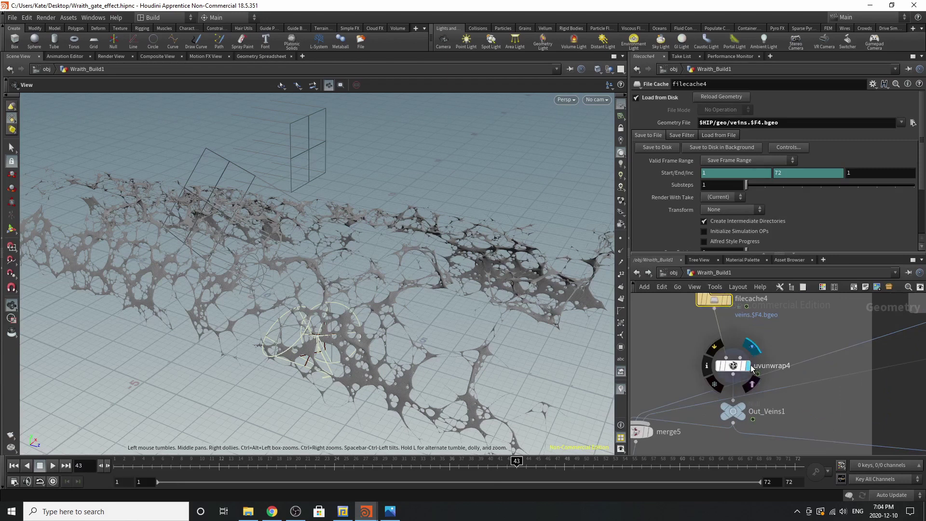
{"action": "left_click", "coordinate": [742, 367]}
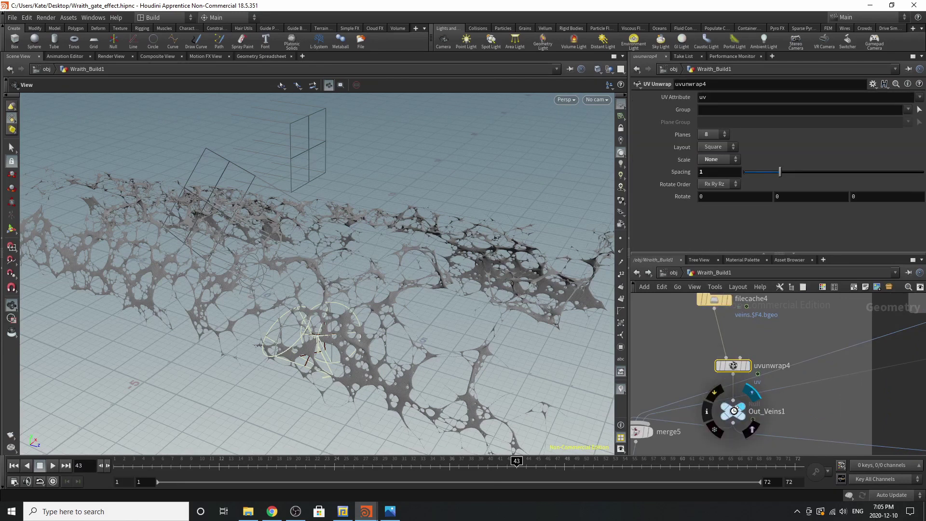
Step: Display the Out_Veins1 null below uvunwrap4 and colour the node black
{"action": "left_click", "coordinate": [736, 413]}
{"action": "key", "text": "c"}
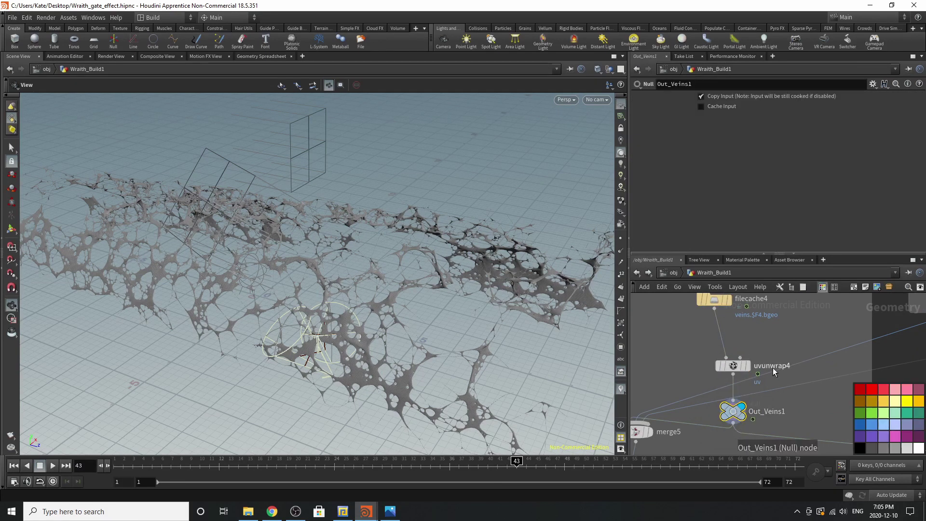
{"action": "left_click", "coordinate": [860, 448]}
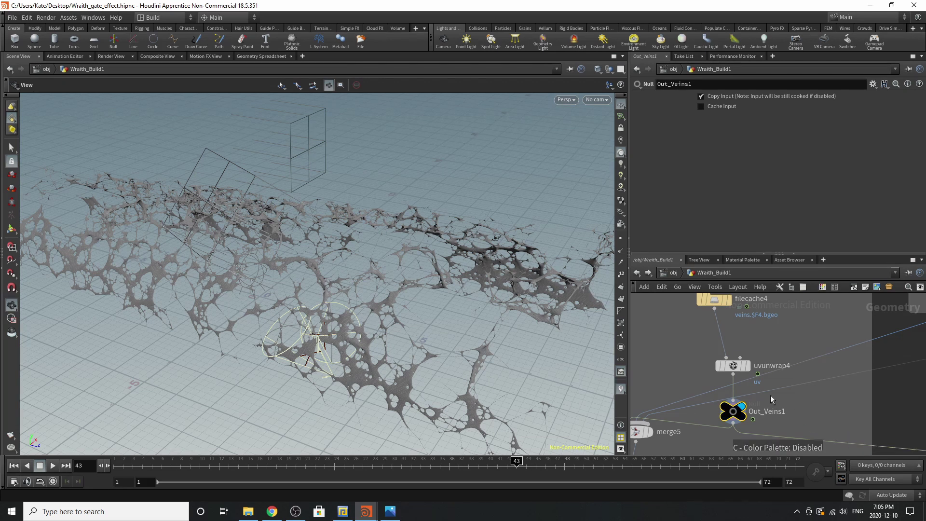
Step: Display merge5, inspect the combined veins from the cave entrance, and display the Out_Veins_Together1 null
{"action": "scroll", "coordinate": [771, 395], "scroll_direction": "down", "scroll_amount": 3}
{"action": "scroll", "coordinate": [725, 347], "scroll_direction": "up", "scroll_amount": 5}
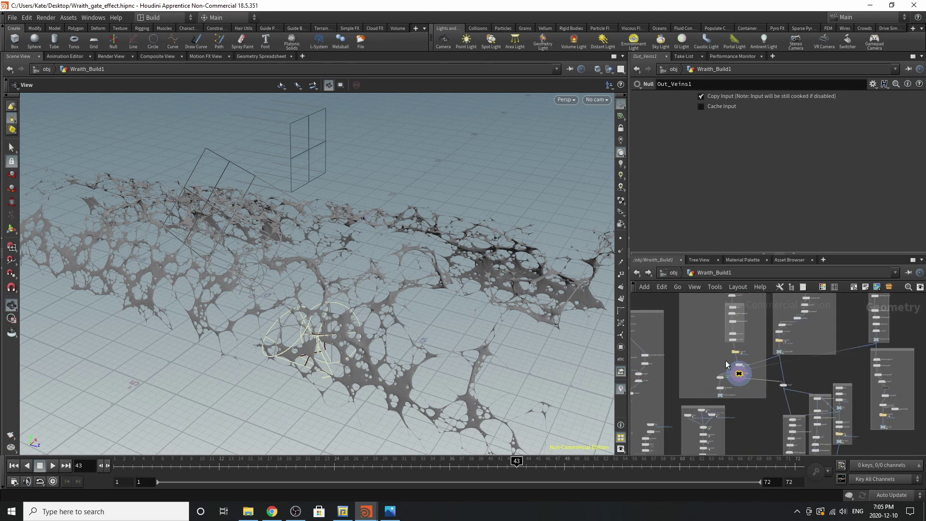
{"action": "scroll", "coordinate": [756, 430], "scroll_direction": "down", "scroll_amount": 2}
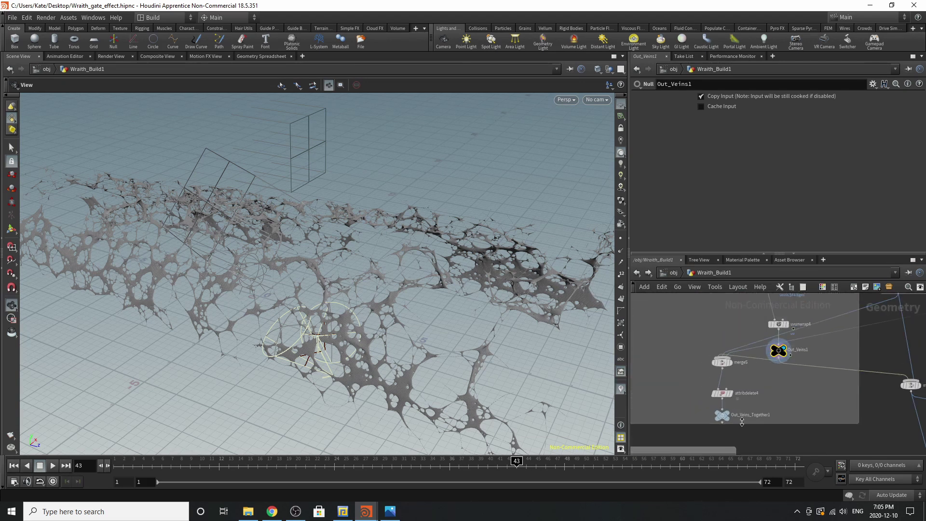
{"action": "scroll", "coordinate": [736, 419], "scroll_direction": "up", "scroll_amount": 3}
{"action": "scroll", "coordinate": [722, 407], "scroll_direction": "down", "scroll_amount": 2}
{"action": "scroll", "coordinate": [722, 406], "scroll_direction": "up", "scroll_amount": 2}
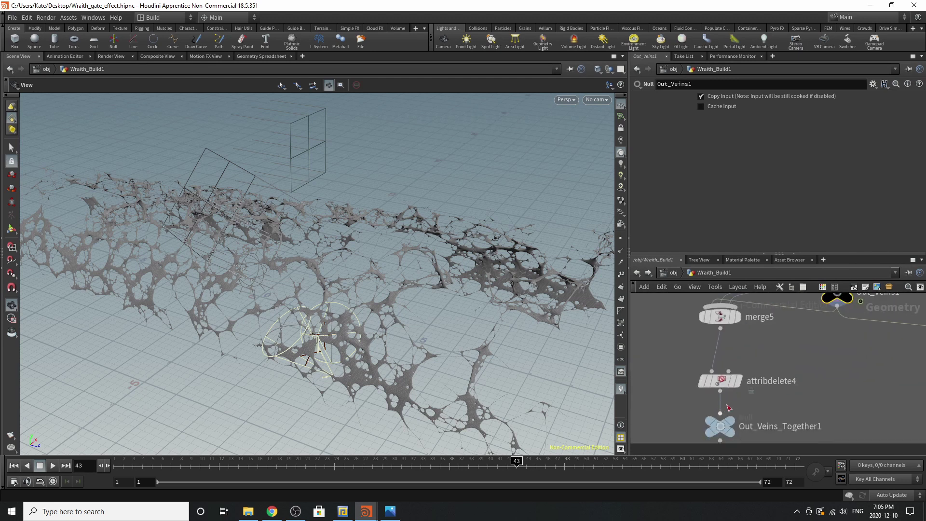
{"action": "mouse_move", "coordinate": [710, 326]}
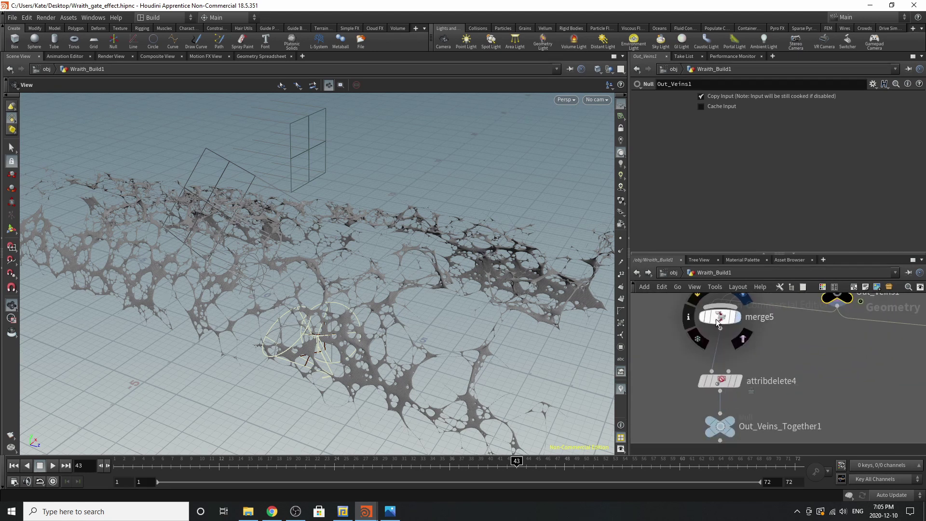
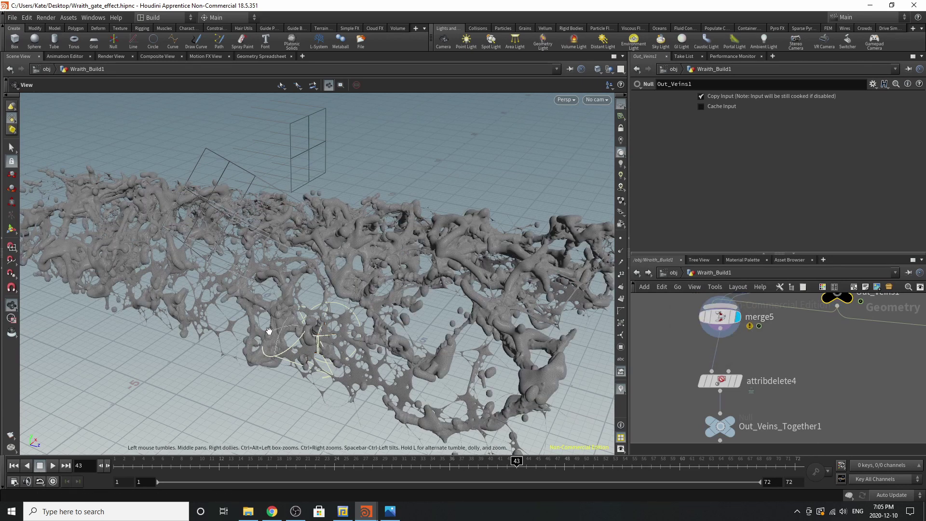
{"action": "left_click_drag", "start_coordinate": [268, 330], "coordinate": [299, 318]}
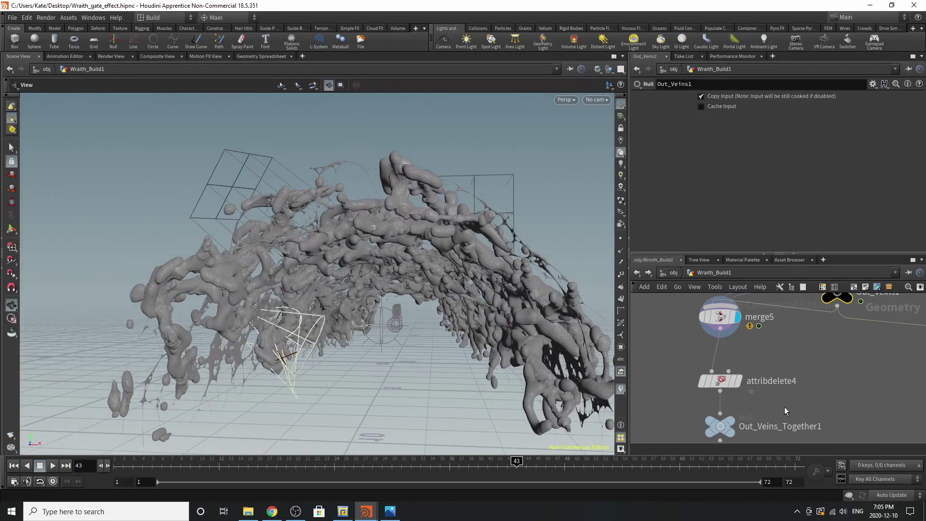
{"action": "mouse_move", "coordinate": [739, 423]}
{"action": "left_click", "coordinate": [718, 436]}
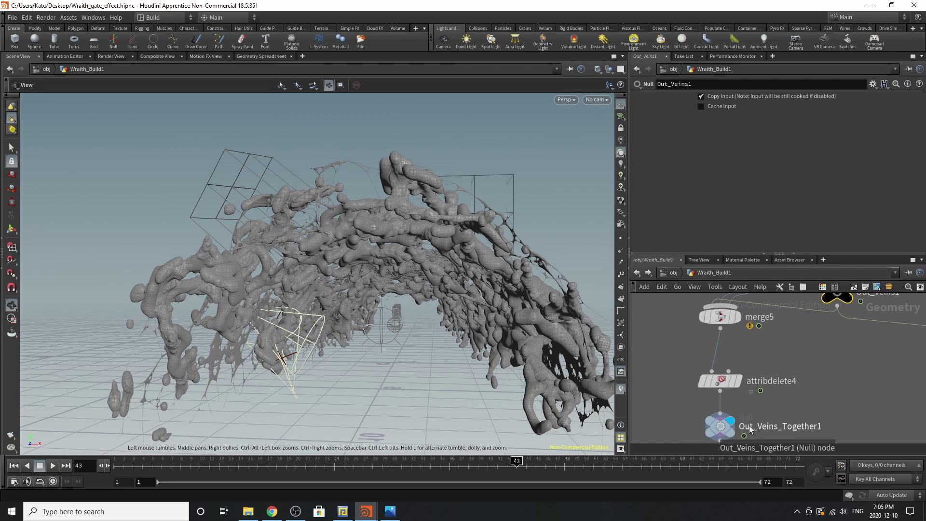
Step: Display attribpaint1 to view the painted cave arch and show its brush settings
{"action": "scroll", "coordinate": [719, 424], "scroll_direction": "down", "scroll_amount": 5}
{"action": "scroll", "coordinate": [715, 415], "scroll_direction": "down", "scroll_amount": 3}
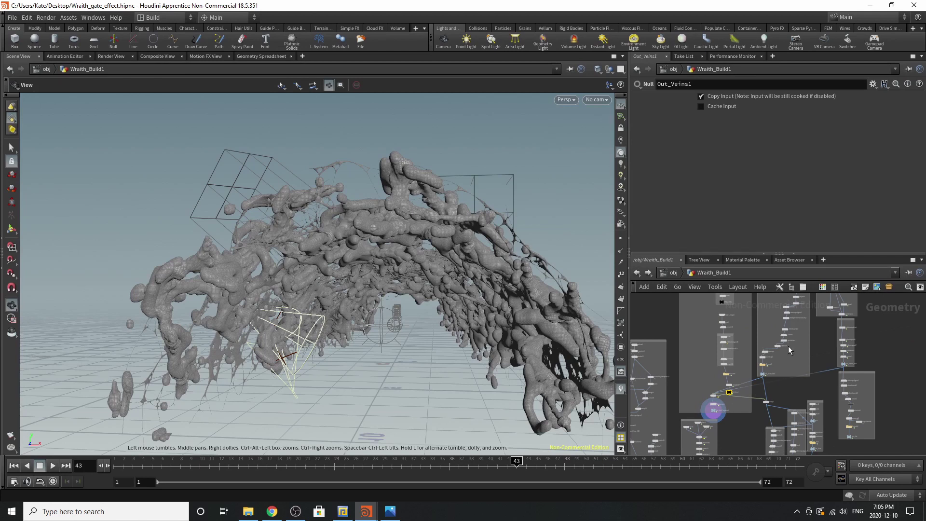
{"action": "scroll", "coordinate": [761, 320], "scroll_direction": "up", "scroll_amount": 4}
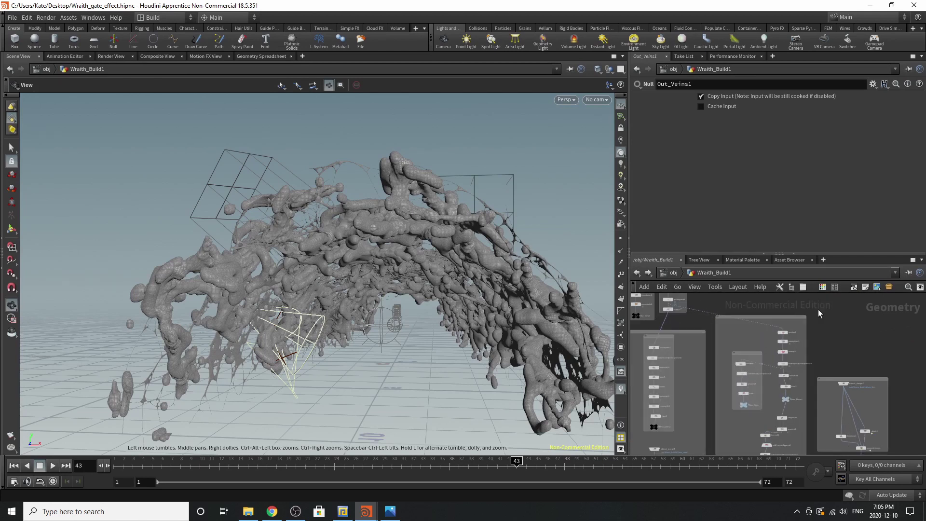
{"action": "scroll", "coordinate": [676, 300], "scroll_direction": "up", "scroll_amount": 4}
{"action": "left_click", "coordinate": [671, 306]}
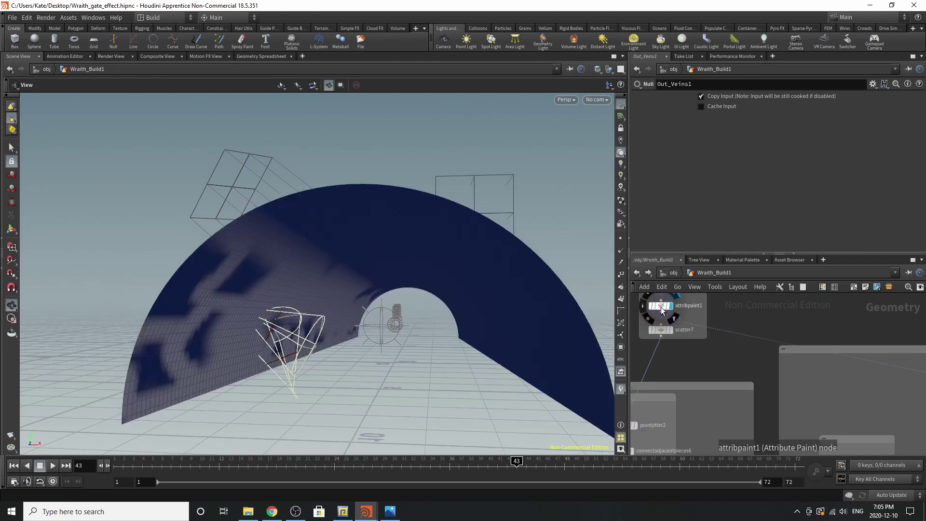
{"action": "left_click", "coordinate": [660, 307]}
Step: Display scatter1, show its point count settings, and inspect the scattered points from above
{"action": "scroll", "coordinate": [712, 333], "scroll_direction": "down", "scroll_amount": 5}
{"action": "scroll", "coordinate": [756, 344], "scroll_direction": "up", "scroll_amount": 5}
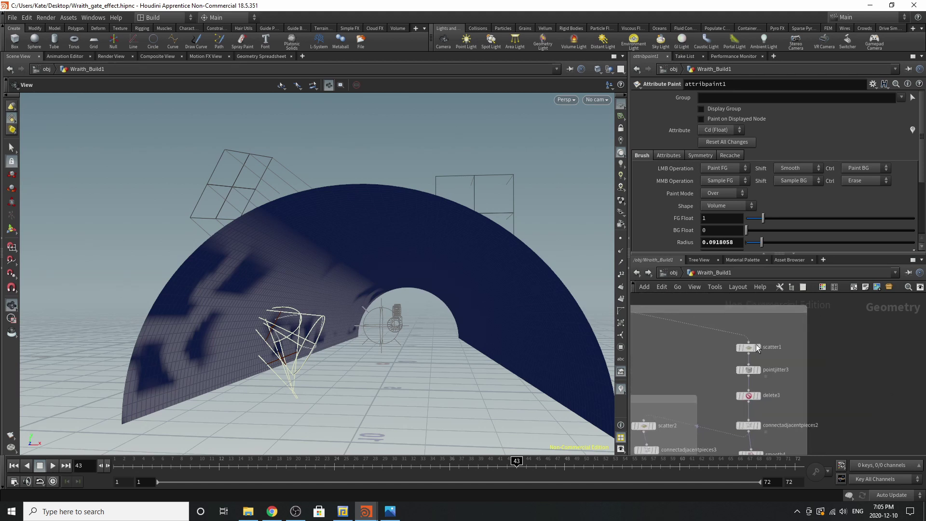
{"action": "scroll", "coordinate": [766, 350], "scroll_direction": "up", "scroll_amount": 3}
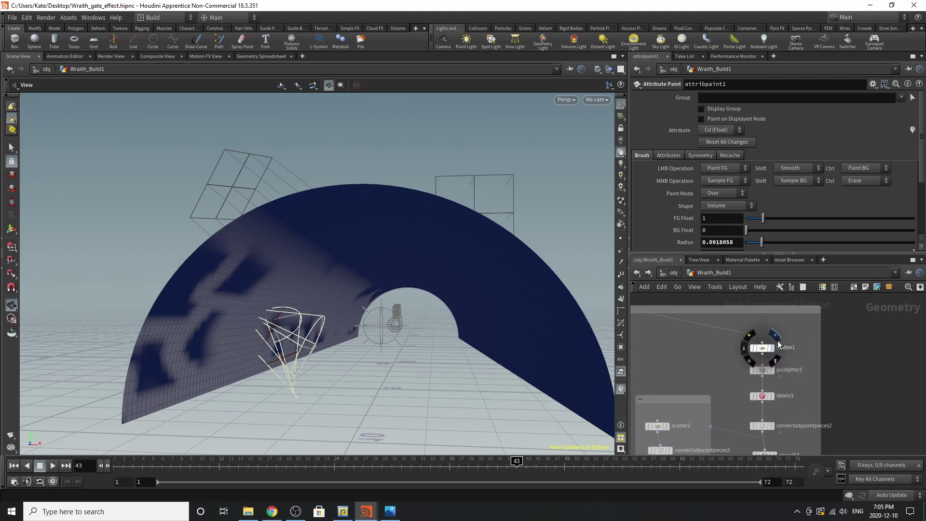
{"action": "left_click", "coordinate": [770, 350]}
{"action": "left_click", "coordinate": [762, 353]}
{"action": "left_click_drag", "start_coordinate": [425, 270], "coordinate": [256, 303]}
{"action": "scroll", "coordinate": [719, 373], "scroll_direction": "down", "scroll_amount": 5}
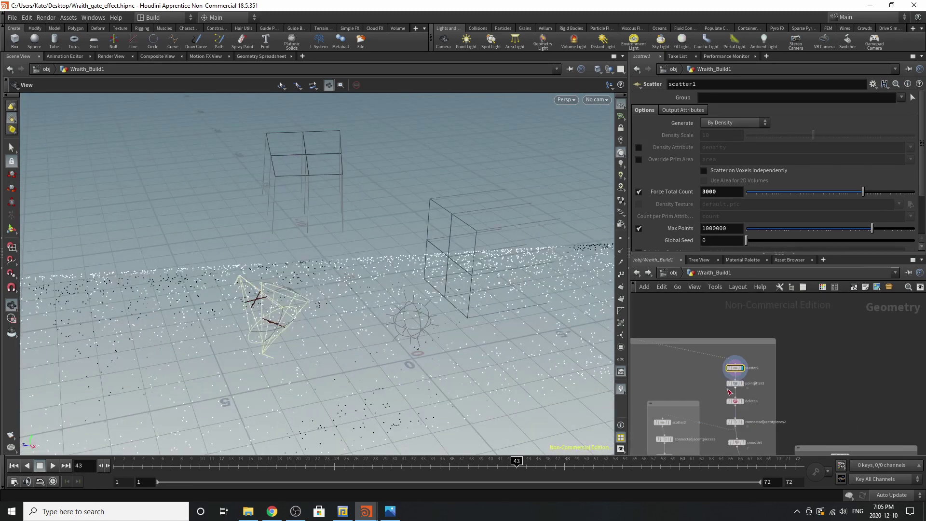
Step: Display pointjitter3, show its jitter scale settings, and inspect the displaced points from farther away
{"action": "scroll", "coordinate": [735, 394], "scroll_direction": "up", "scroll_amount": 4}
{"action": "left_click", "coordinate": [748, 368]}
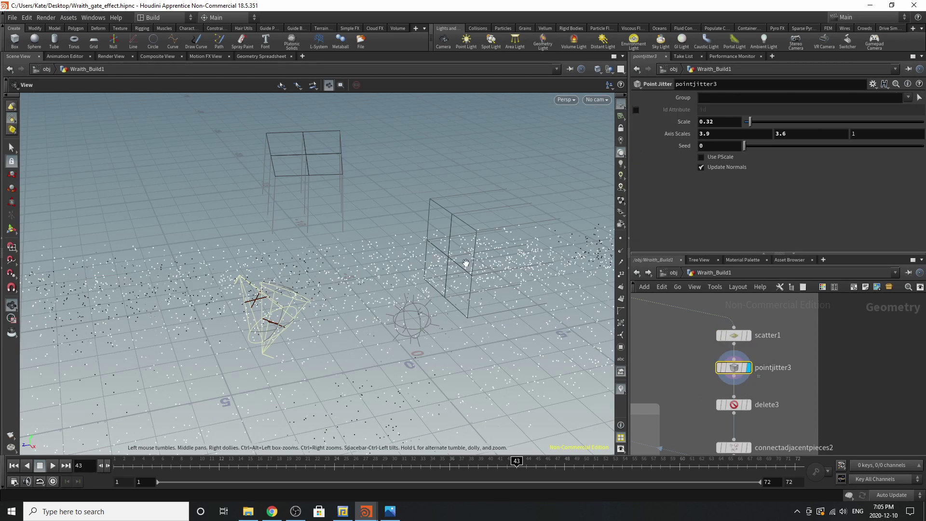
{"action": "scroll", "coordinate": [451, 265], "scroll_direction": "down", "scroll_amount": 5}
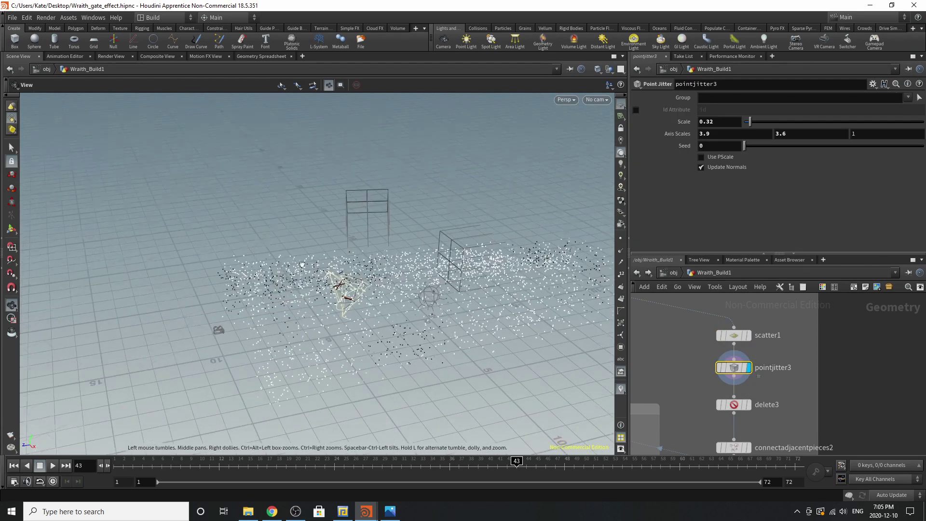
{"action": "left_click_drag", "start_coordinate": [451, 265], "coordinate": [391, 226]}
{"action": "scroll", "coordinate": [784, 347], "scroll_direction": "down", "scroll_amount": 4}
Step: Display delete3 and show its Delete by Range settings for thinning out the points
{"action": "scroll", "coordinate": [768, 359], "scroll_direction": "up", "scroll_amount": 3}
{"action": "scroll", "coordinate": [755, 381], "scroll_direction": "up", "scroll_amount": 2}
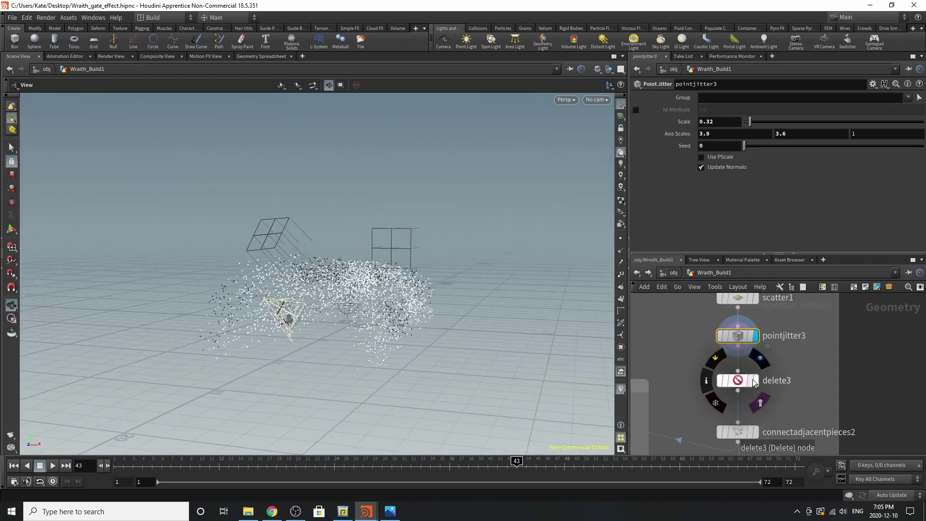
{"action": "left_click", "coordinate": [756, 382]}
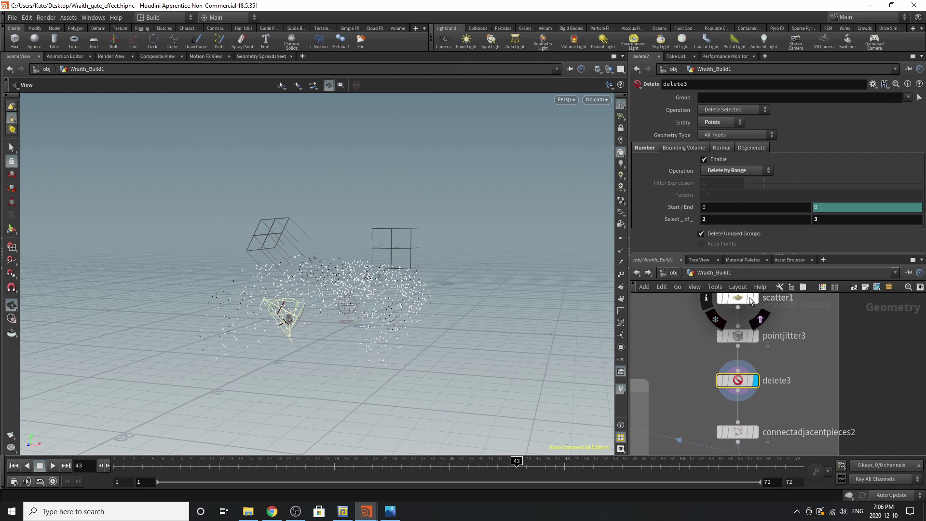
Step: Display connectadjacentpieces2, show its search radius settings, and inspect the lines connecting the points from several angles
{"action": "scroll", "coordinate": [749, 359], "scroll_direction": "down", "scroll_amount": 4}
{"action": "scroll", "coordinate": [748, 388], "scroll_direction": "up", "scroll_amount": 4}
{"action": "left_click", "coordinate": [759, 398]}
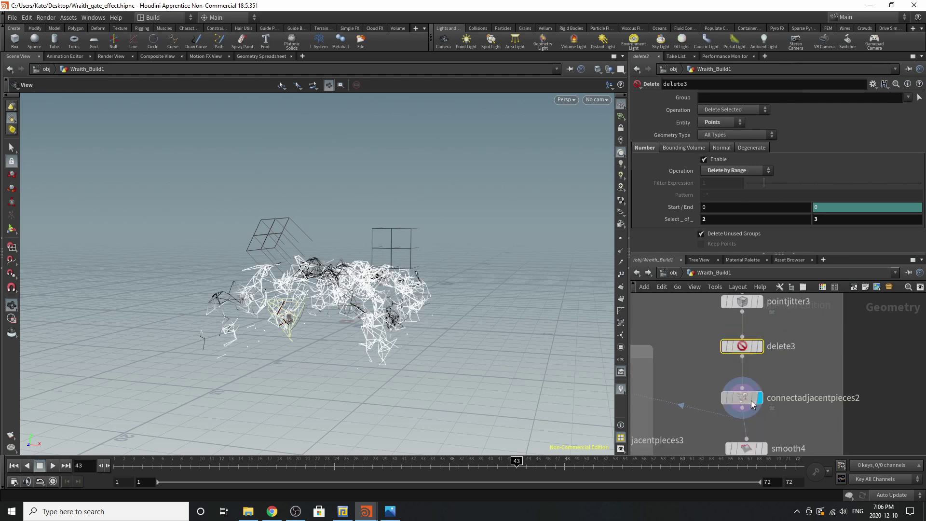
{"action": "left_click", "coordinate": [750, 401]}
{"action": "scroll", "coordinate": [386, 299], "scroll_direction": "up", "scroll_amount": 3}
{"action": "left_click_drag", "start_coordinate": [410, 289], "coordinate": [507, 243]}
{"action": "scroll", "coordinate": [332, 321], "scroll_direction": "up", "scroll_amount": 1}
{"action": "scroll", "coordinate": [332, 321], "scroll_direction": "up", "scroll_amount": 3}
{"action": "scroll", "coordinate": [507, 242], "scroll_direction": "down", "scroll_amount": 5}
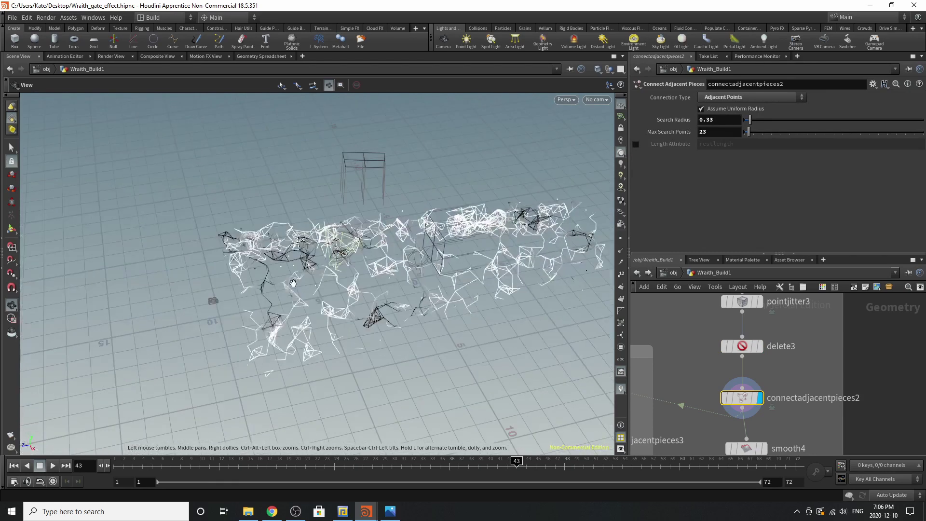
{"action": "scroll", "coordinate": [293, 283], "scroll_direction": "up", "scroll_amount": 3}
{"action": "scroll", "coordinate": [369, 240], "scroll_direction": "up", "scroll_amount": 1}
{"action": "scroll", "coordinate": [781, 350], "scroll_direction": "down", "scroll_amount": 3}
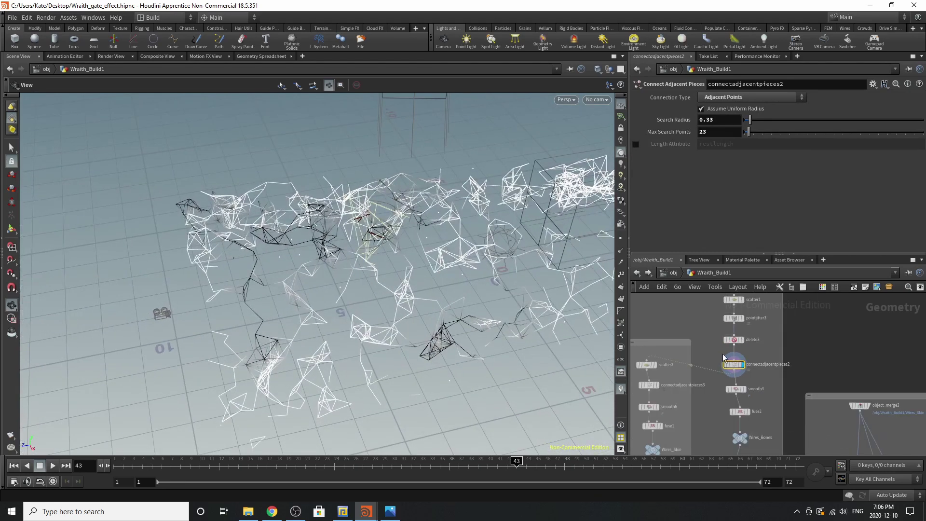
Step: Display scatter2, show its point count settings, and inspect the scattered points on the lines from a lower angle
{"action": "scroll", "coordinate": [724, 345], "scroll_direction": "down", "scroll_amount": 3}
{"action": "scroll", "coordinate": [683, 363], "scroll_direction": "up", "scroll_amount": 3}
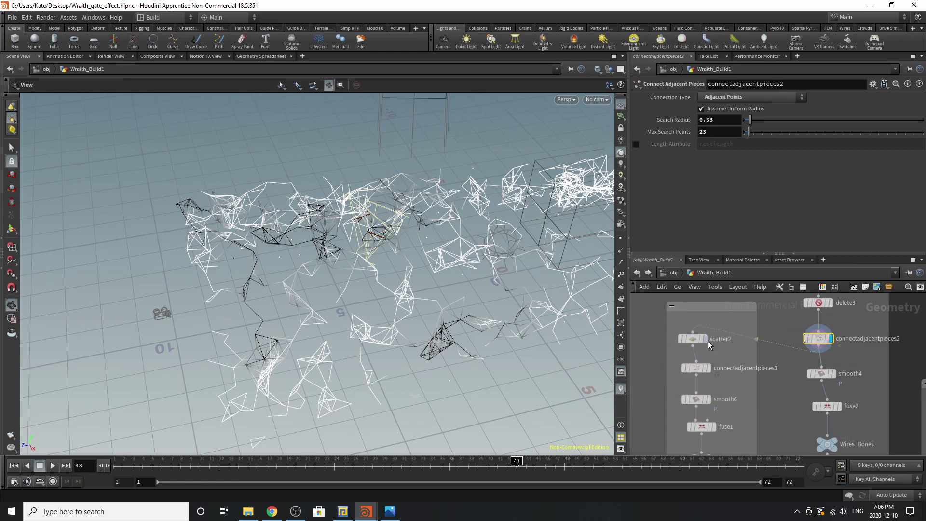
{"action": "left_click", "coordinate": [705, 339]}
{"action": "left_click", "coordinate": [692, 339]}
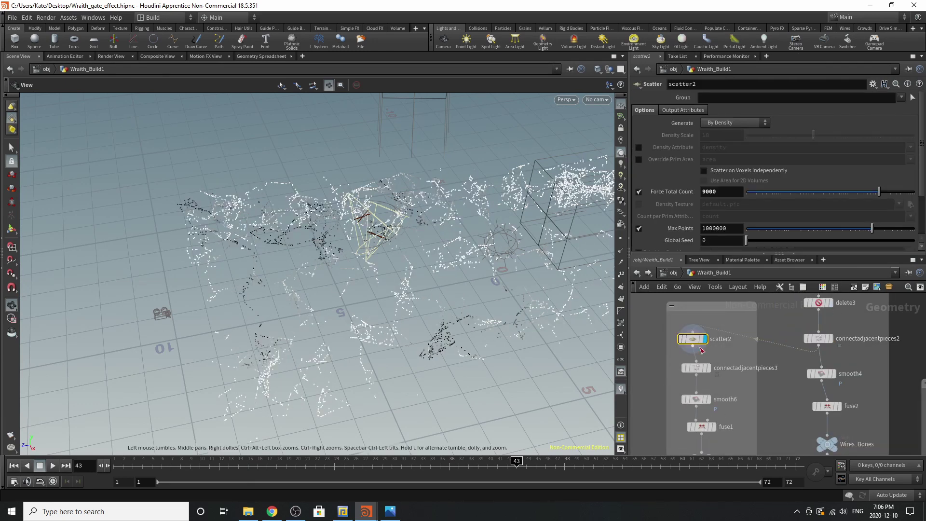
{"action": "left_click_drag", "start_coordinate": [468, 283], "coordinate": [481, 246]}
Step: Display connectadjacentpieces3, show its search radius and maximum points settings, and inspect the dense webbing between the points
{"action": "scroll", "coordinate": [757, 336], "scroll_direction": "down", "scroll_amount": 3}
{"action": "scroll", "coordinate": [745, 352], "scroll_direction": "up", "scroll_amount": 3}
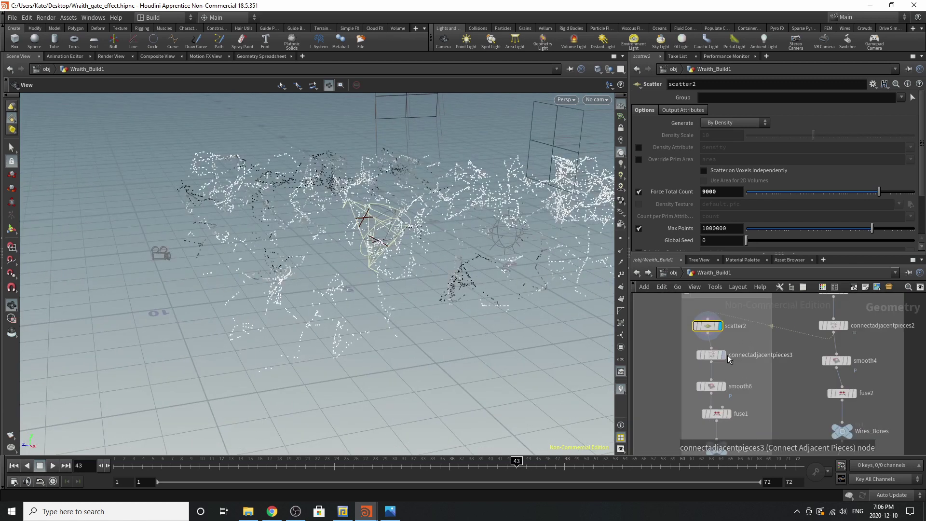
{"action": "left_click", "coordinate": [721, 355]}
{"action": "left_click", "coordinate": [709, 355]}
{"action": "left_click_drag", "start_coordinate": [405, 226], "coordinate": [244, 276]}
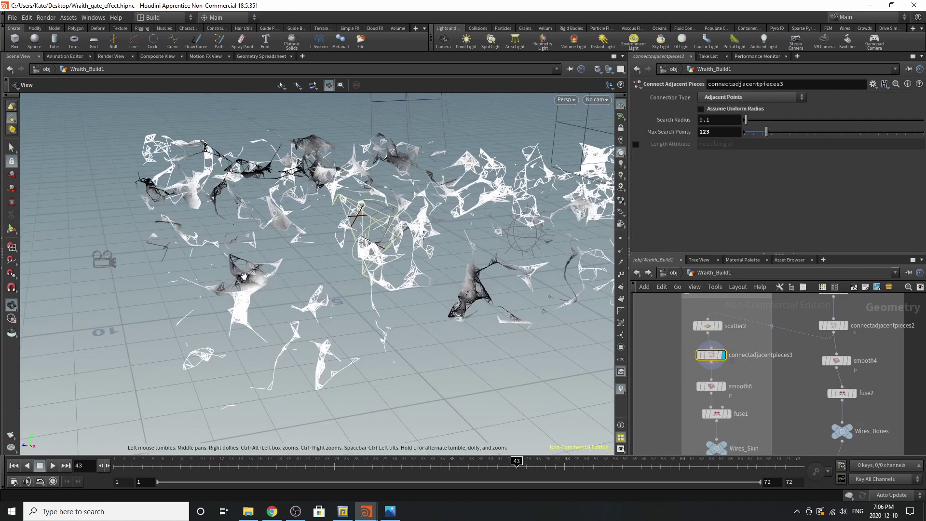
Step: Display the smoothed webbing at smooth6 and show the snap distance settings of fuse1
{"action": "middle_click_drag", "start_coordinate": [803, 379], "coordinate": [815, 356]}
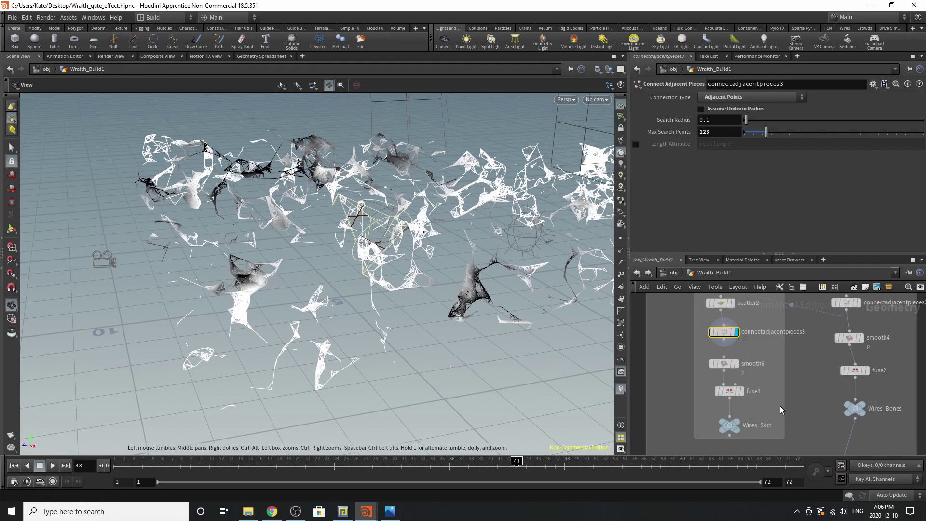
{"action": "left_click", "coordinate": [738, 365]}
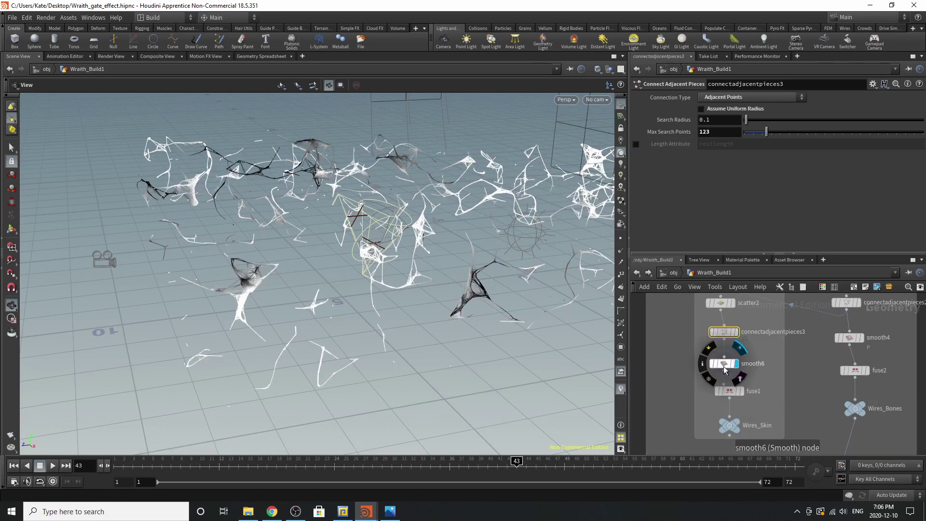
{"action": "left_click", "coordinate": [723, 366]}
{"action": "left_click", "coordinate": [733, 392]}
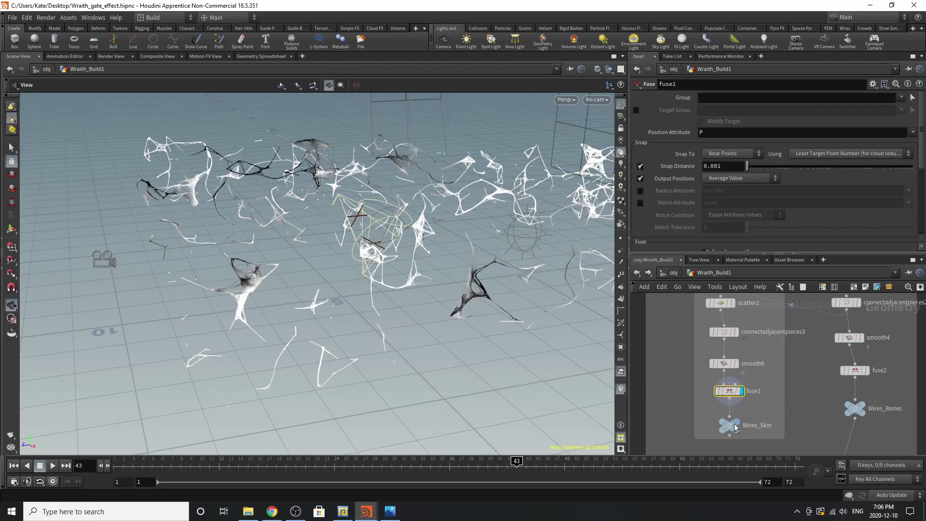
Step: Display the Wires_Skin null and color its node black in the network
{"action": "left_click", "coordinate": [739, 421]}
{"action": "left_click", "coordinate": [735, 429]}
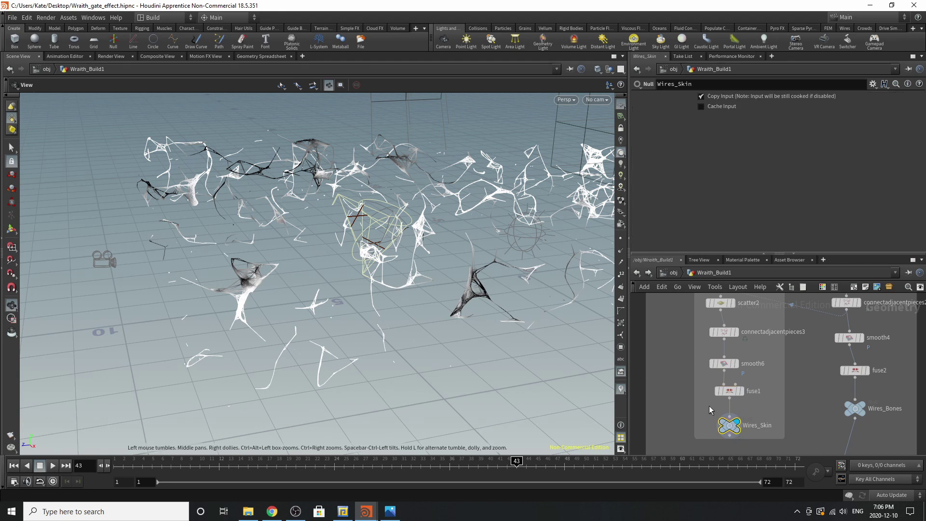
{"action": "key", "text": "d"}
{"action": "key", "text": "d"}
{"action": "mouse_move", "coordinate": [736, 421]}
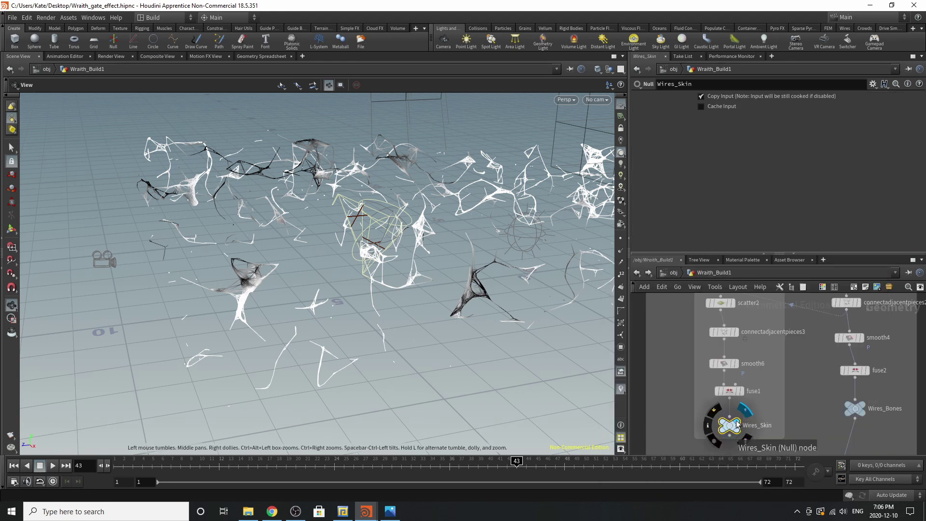
{"action": "key", "text": "c"}
{"action": "left_click", "coordinate": [860, 448]}
{"action": "key", "text": "c"}
Step: Move the object_merge2 node lower in its network box and bring the box's upper edge down toward it
{"action": "scroll", "coordinate": [717, 393], "scroll_direction": "down", "scroll_amount": 2}
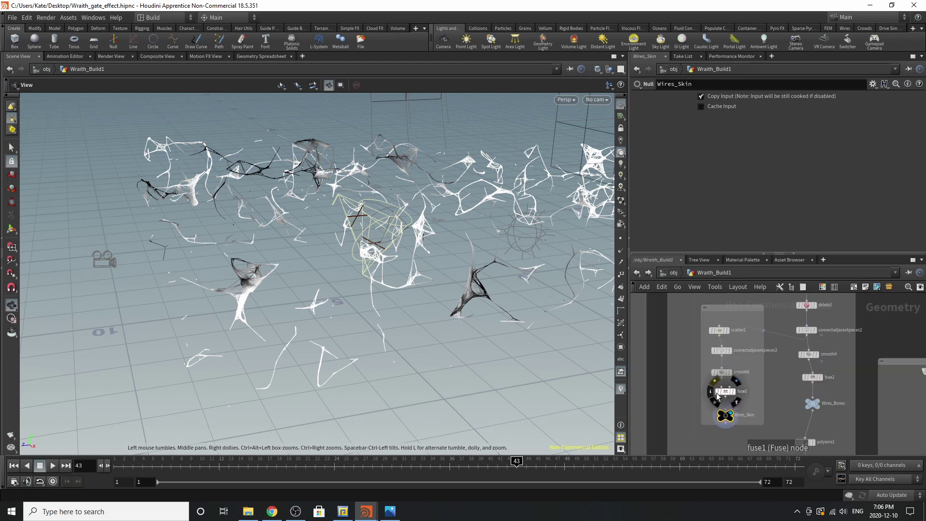
{"action": "scroll", "coordinate": [717, 395], "scroll_direction": "down", "scroll_amount": 2}
{"action": "scroll", "coordinate": [750, 390], "scroll_direction": "up", "scroll_amount": 3}
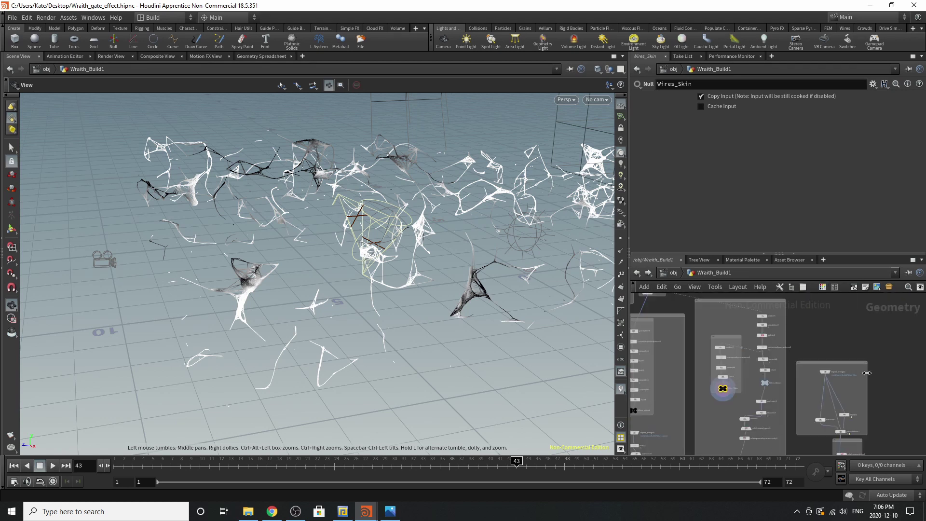
{"action": "scroll", "coordinate": [713, 387], "scroll_direction": "down", "scroll_amount": 3}
{"action": "scroll", "coordinate": [848, 369], "scroll_direction": "up", "scroll_amount": 3}
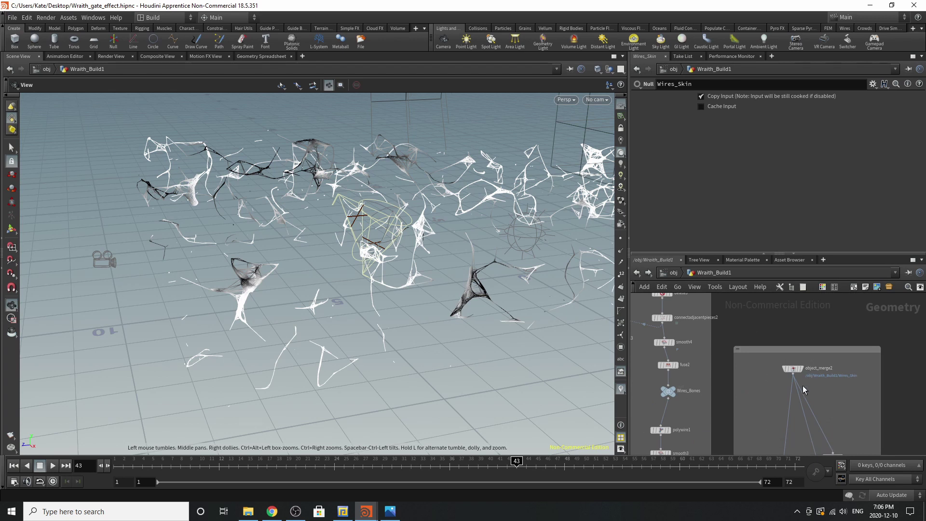
{"action": "left_click_drag", "start_coordinate": [796, 372], "coordinate": [804, 433]}
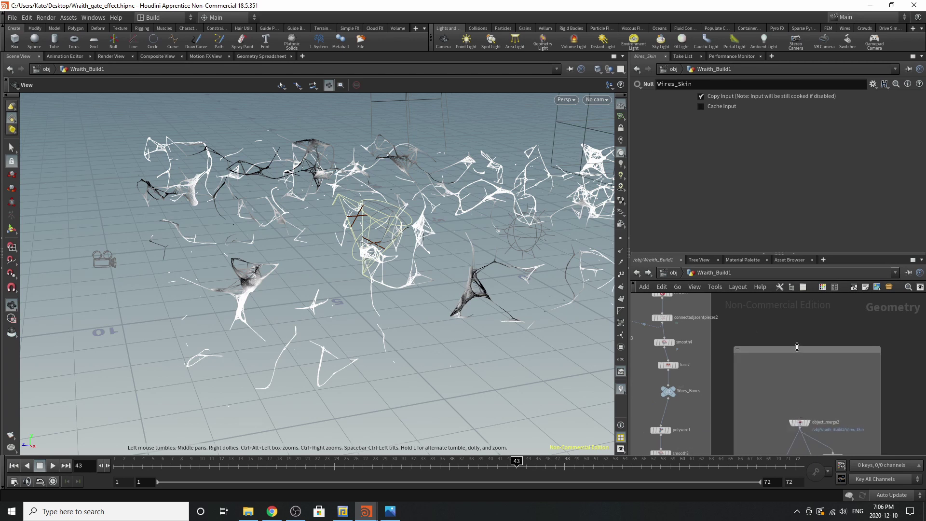
{"action": "left_click_drag", "start_coordinate": [797, 348], "coordinate": [798, 403]}
Step: Display connectadjacentpieces2 and compare it with smooth4, inspecting the smoothed lines from another angle
{"action": "scroll", "coordinate": [810, 366], "scroll_direction": "down", "scroll_amount": 4}
{"action": "scroll", "coordinate": [771, 317], "scroll_direction": "up", "scroll_amount": 3}
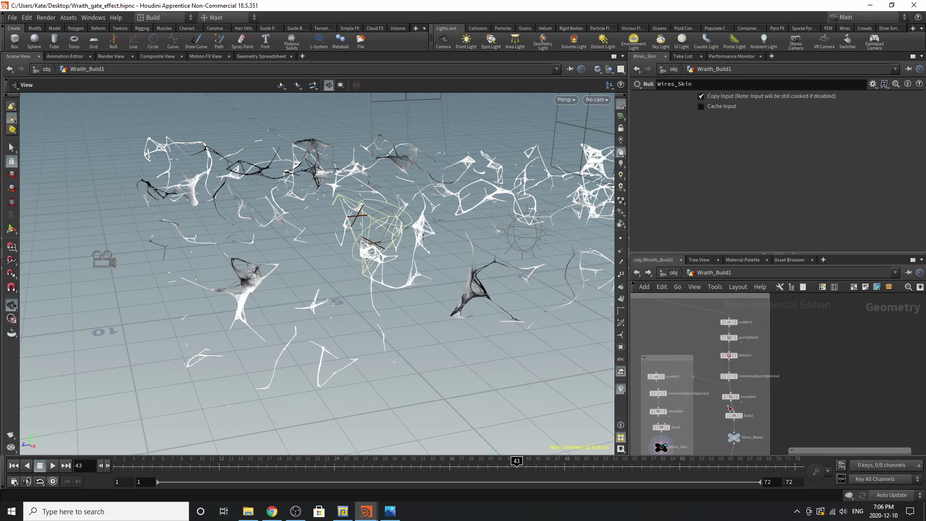
{"action": "scroll", "coordinate": [730, 408], "scroll_direction": "up", "scroll_amount": 4}
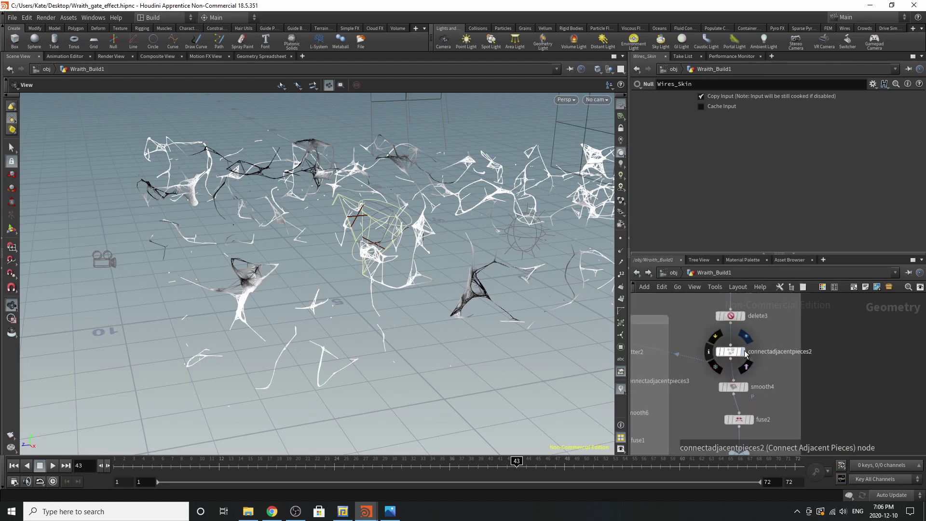
{"action": "left_click", "coordinate": [745, 354]}
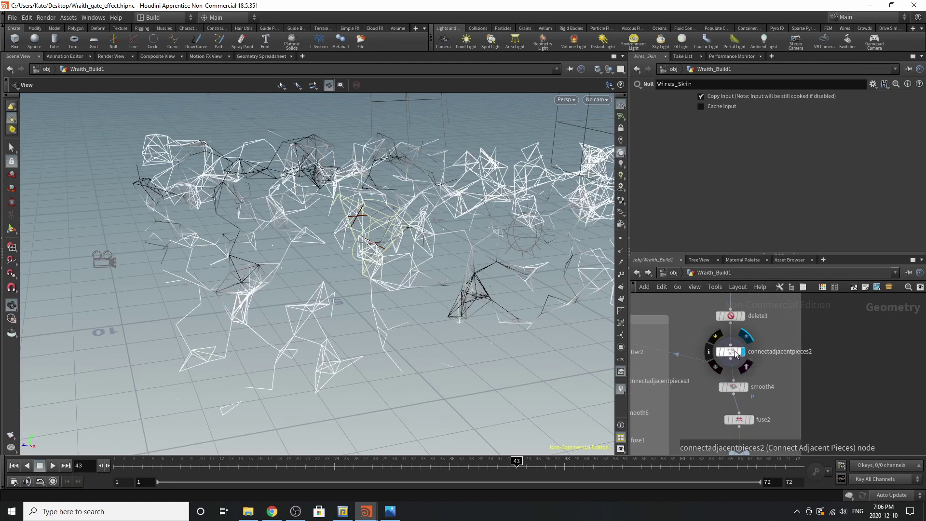
{"action": "left_click", "coordinate": [733, 386]}
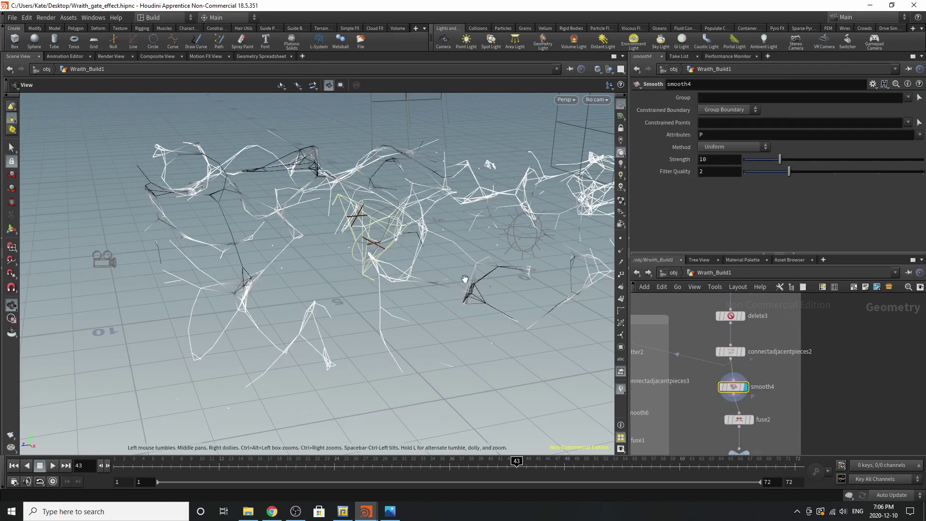
{"action": "left_click_drag", "start_coordinate": [284, 253], "coordinate": [303, 276]}
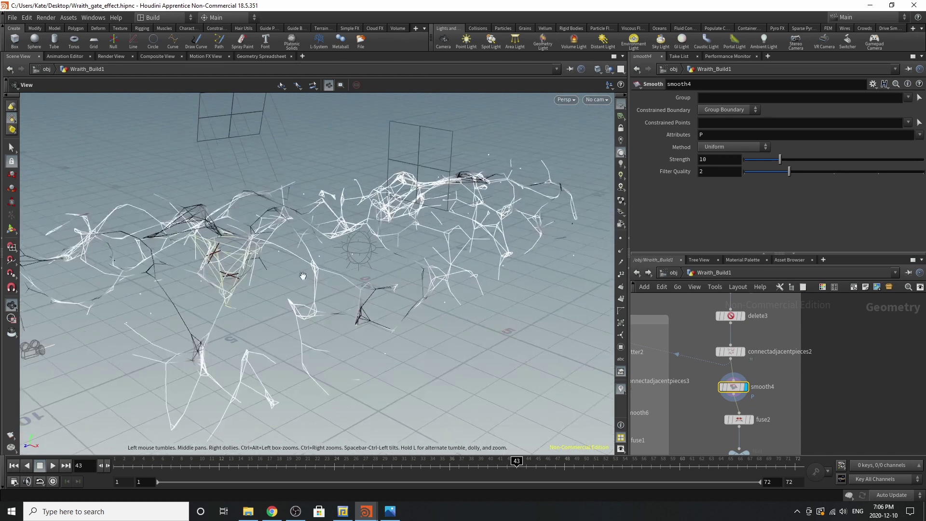
{"action": "middle_click_drag", "start_coordinate": [303, 276], "coordinate": [329, 271]}
Step: Show the fuse2 settings, turn on point display in the viewport, and compare the points of smooth4 and fuse2
{"action": "scroll", "coordinate": [786, 343], "scroll_direction": "down", "scroll_amount": 3}
{"action": "scroll", "coordinate": [777, 390], "scroll_direction": "up", "scroll_amount": 3}
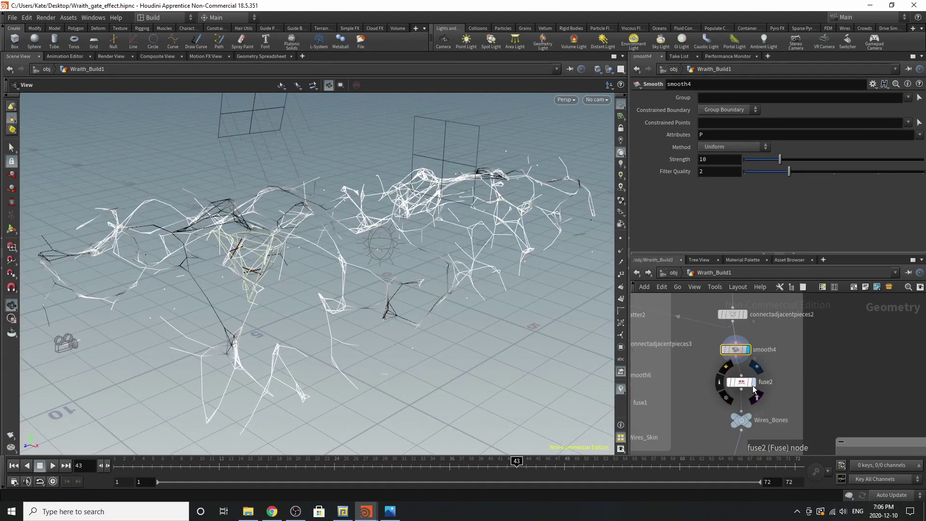
{"action": "left_click", "coordinate": [746, 382]}
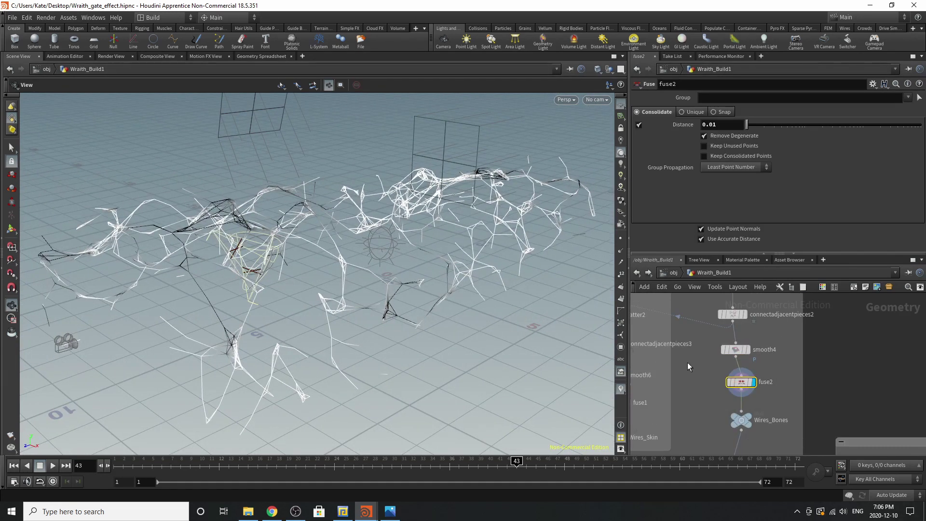
{"action": "left_click", "coordinate": [623, 241]}
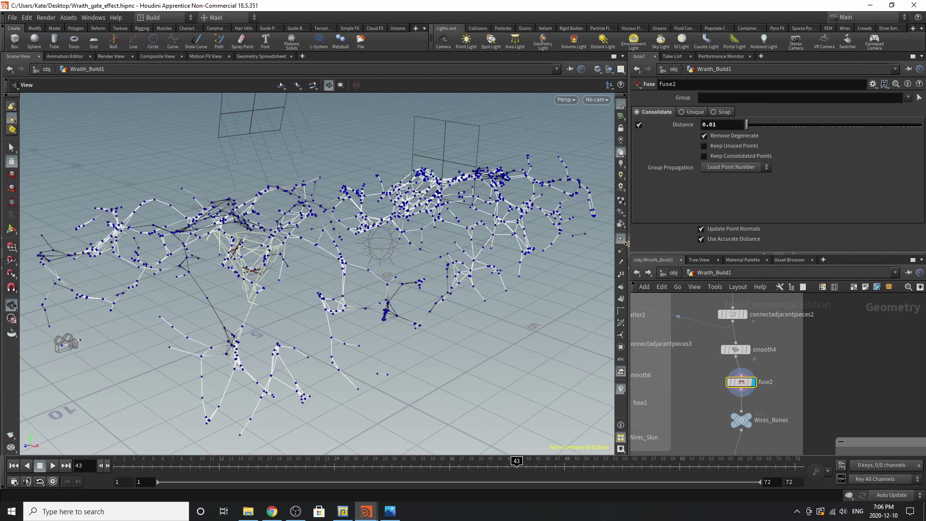
{"action": "left_click", "coordinate": [747, 349]}
{"action": "left_click", "coordinate": [752, 385]}
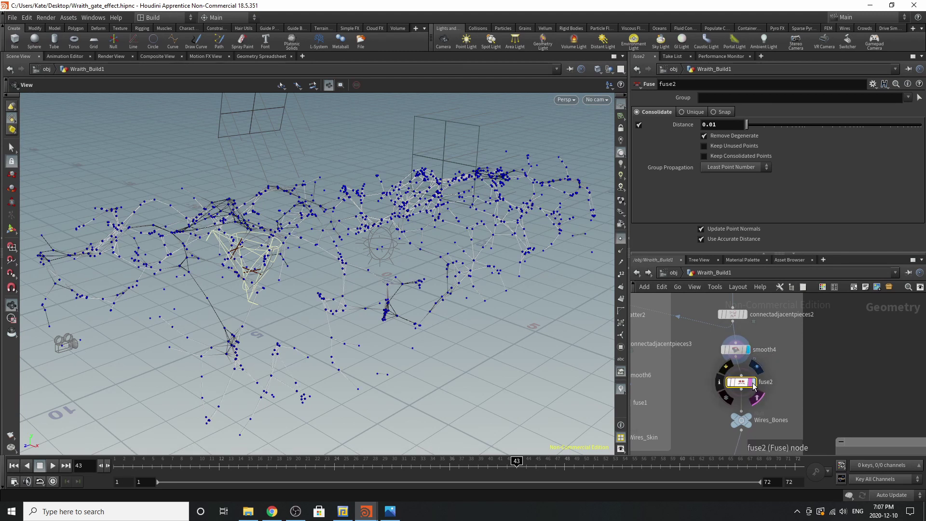
{"action": "left_click", "coordinate": [754, 383]}
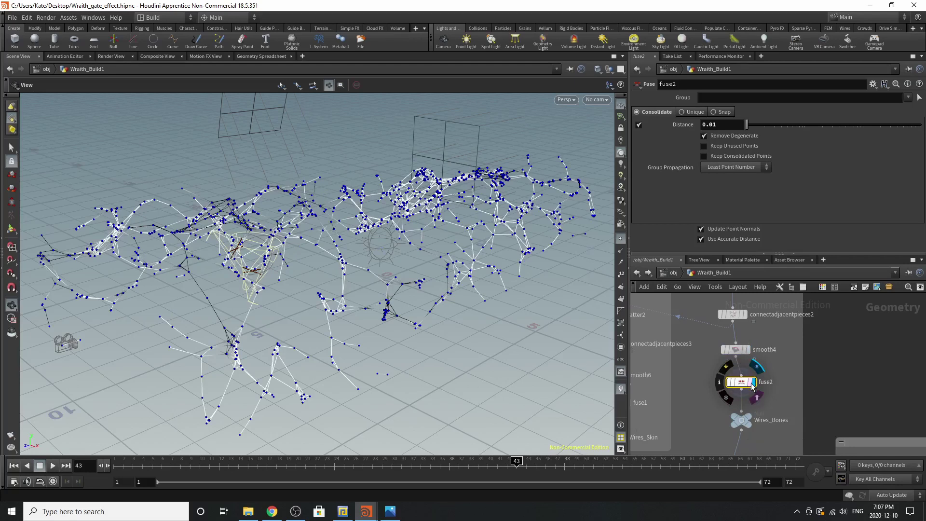
Step: Display Wires_Bones and polywire1, show the PolyWire radius and division settings, and inspect the tubes from several angles
{"action": "left_click", "coordinate": [743, 421]}
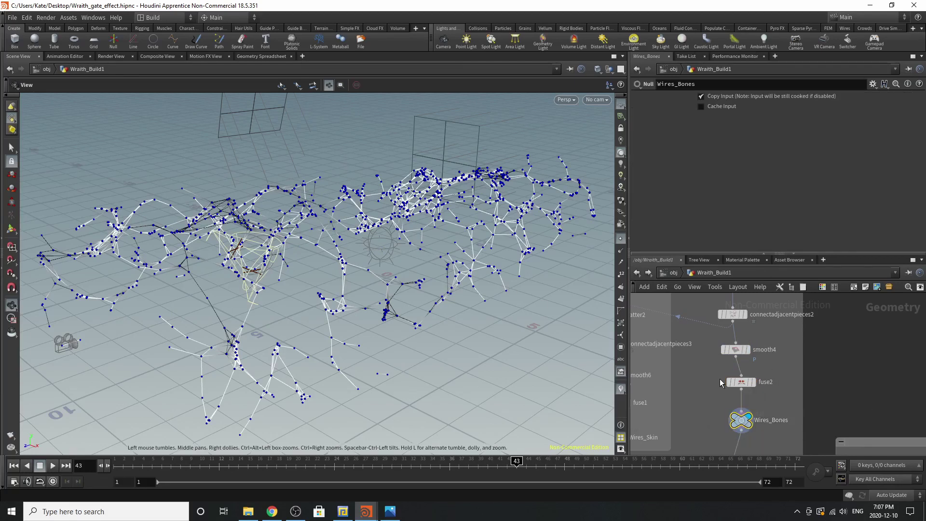
{"action": "scroll", "coordinate": [768, 335], "scroll_direction": "down", "scroll_amount": 3}
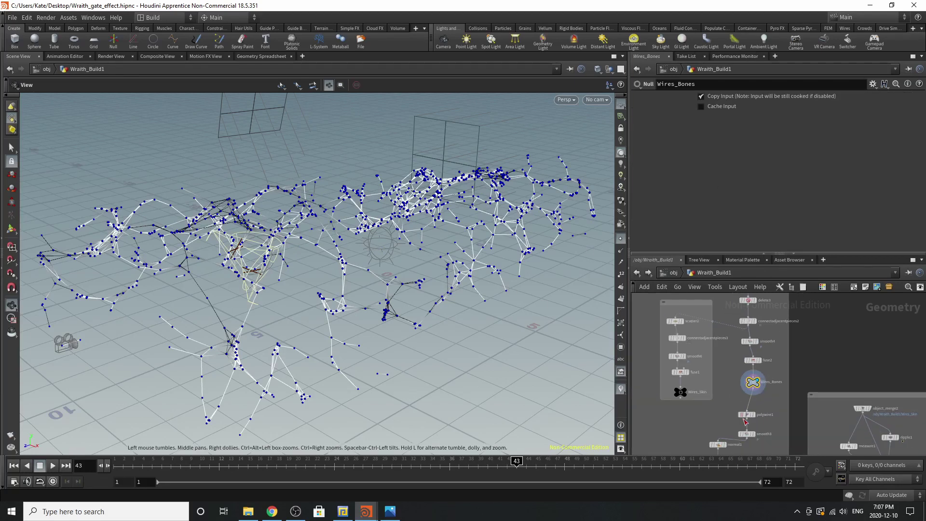
{"action": "scroll", "coordinate": [744, 417], "scroll_direction": "up", "scroll_amount": 3}
{"action": "left_click", "coordinate": [761, 409]}
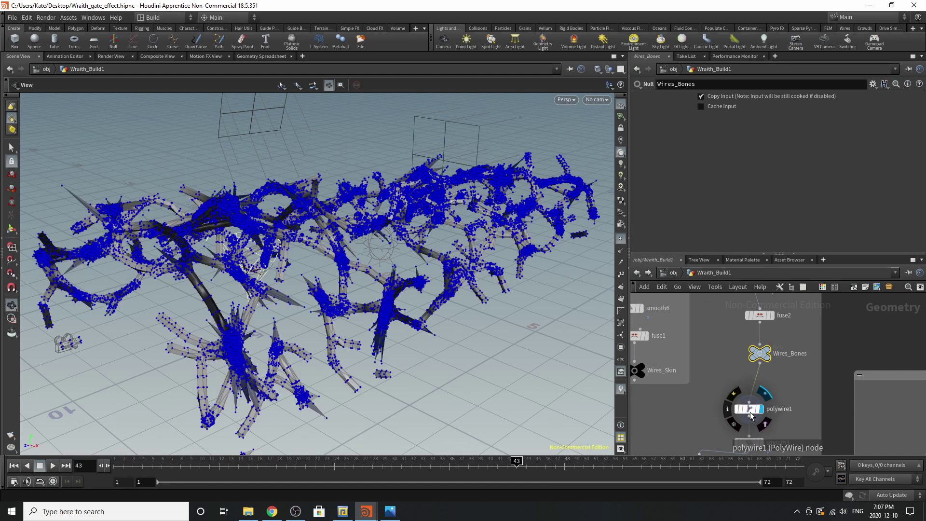
{"action": "left_click", "coordinate": [750, 414]}
{"action": "mouse_move", "coordinate": [207, 278]}
{"action": "right_mouse_down"}
{"action": "mouse_move", "coordinate": [263, 264]}
{"action": "mouse_move", "coordinate": [221, 283]}
{"action": "right_mouse_up"}
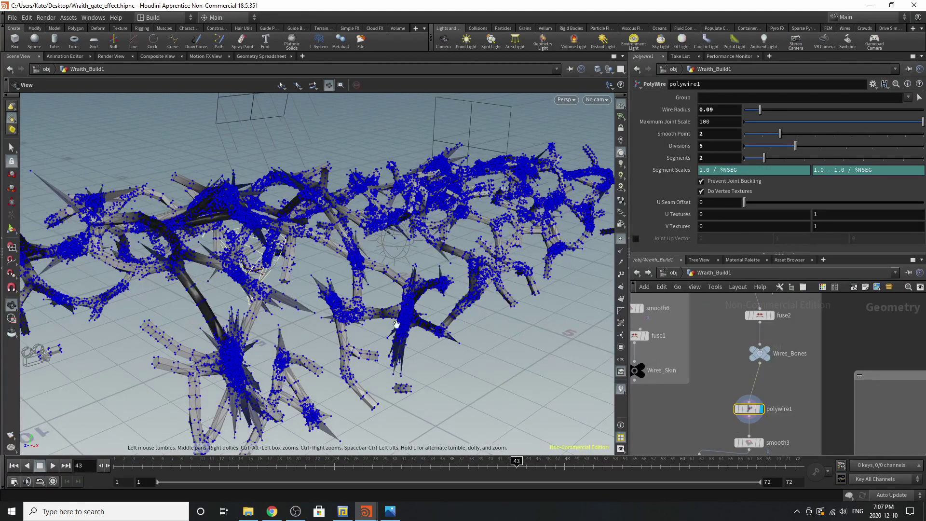
{"action": "left_click_drag", "start_coordinate": [396, 325], "coordinate": [260, 294]}
{"action": "middle_click_drag", "start_coordinate": [260, 294], "coordinate": [341, 310]}
{"action": "right_click_drag", "start_coordinate": [301, 340], "coordinate": [284, 312]}
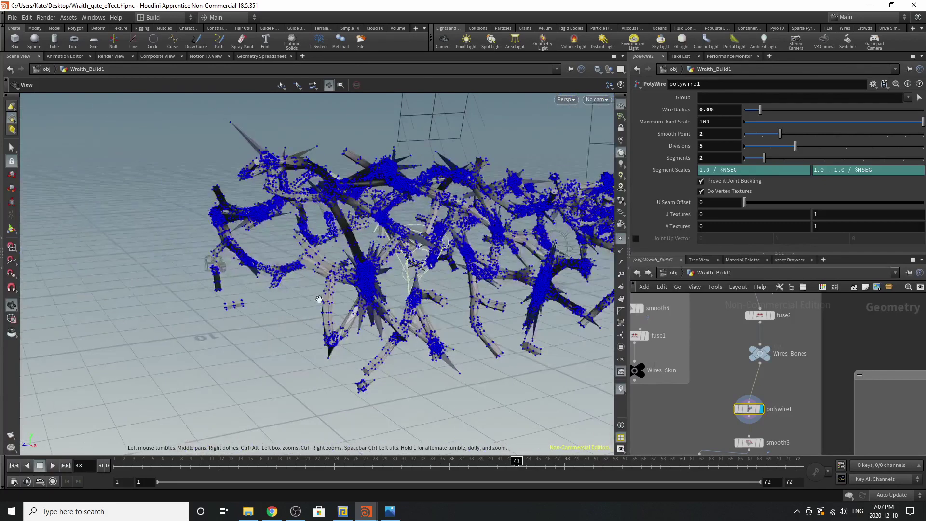
{"action": "left_click_drag", "start_coordinate": [320, 299], "coordinate": [362, 300]}
Step: Display smooth3 with its strength settings and turn off point display in the viewport
{"action": "scroll", "coordinate": [729, 358], "scroll_direction": "down", "scroll_amount": 4}
{"action": "scroll", "coordinate": [738, 422], "scroll_direction": "up", "scroll_amount": 3}
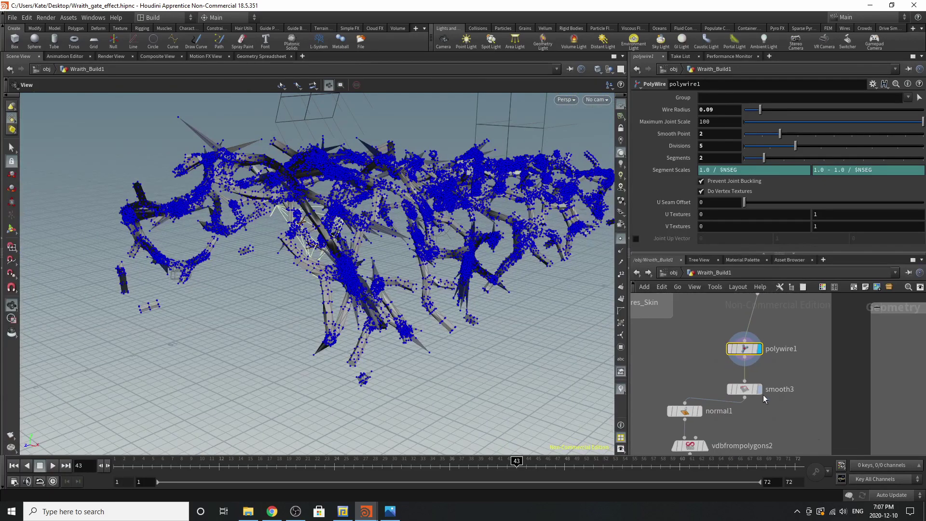
{"action": "mouse_move", "coordinate": [761, 391]}
{"action": "left_click", "coordinate": [763, 371]}
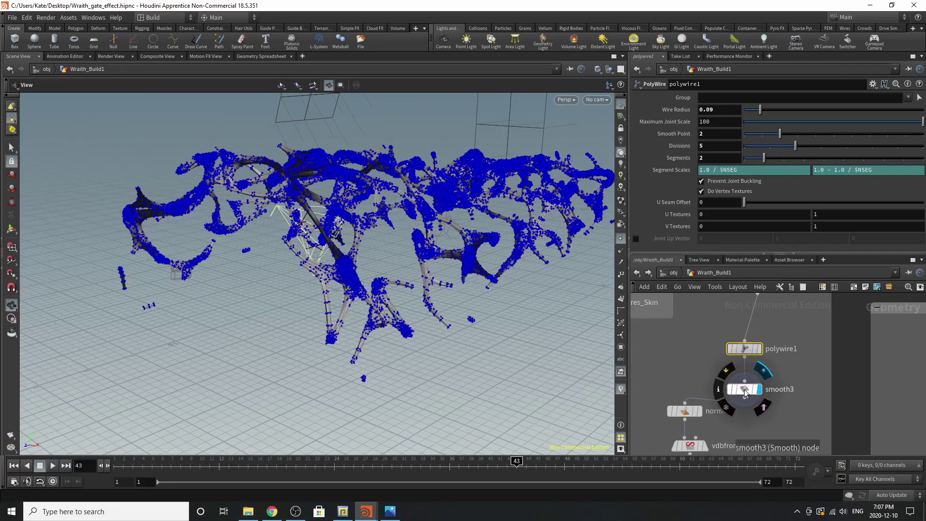
{"action": "left_click", "coordinate": [745, 389]}
{"action": "right_click_drag", "start_coordinate": [320, 215], "coordinate": [368, 210]}
{"action": "left_click", "coordinate": [621, 238]}
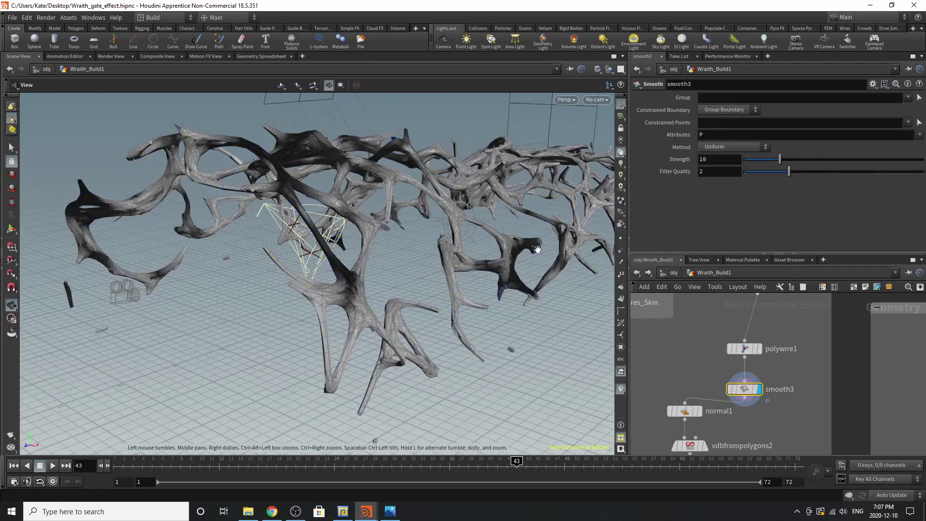
Step: Inspect the smoothed bone-like mesh of smooth3 along its whole length, from above and close up
{"action": "left_click_drag", "start_coordinate": [413, 242], "coordinate": [395, 302]}
{"action": "middle_click_drag", "start_coordinate": [394, 303], "coordinate": [393, 361]}
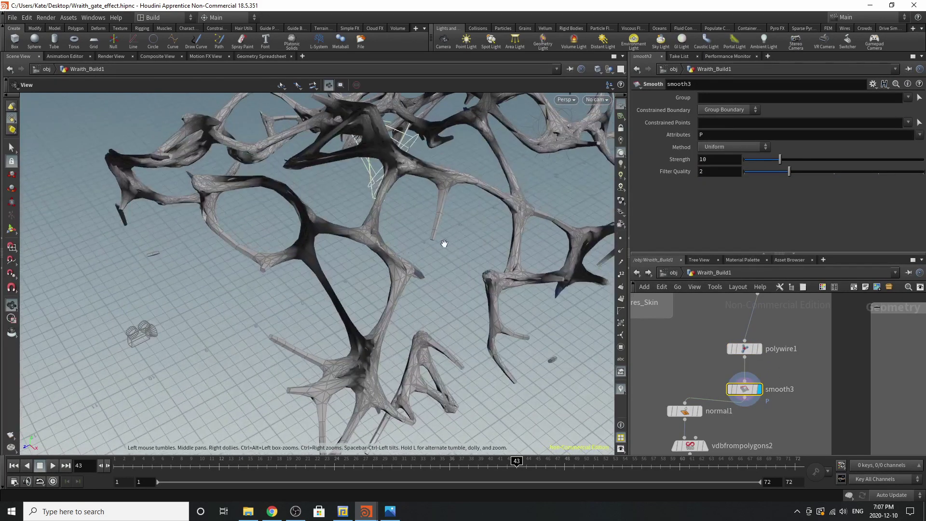
{"action": "right_click_drag", "start_coordinate": [443, 244], "coordinate": [473, 233]}
{"action": "left_click_drag", "start_coordinate": [473, 233], "coordinate": [343, 333]}
{"action": "middle_click_drag", "start_coordinate": [508, 261], "coordinate": [354, 301]}
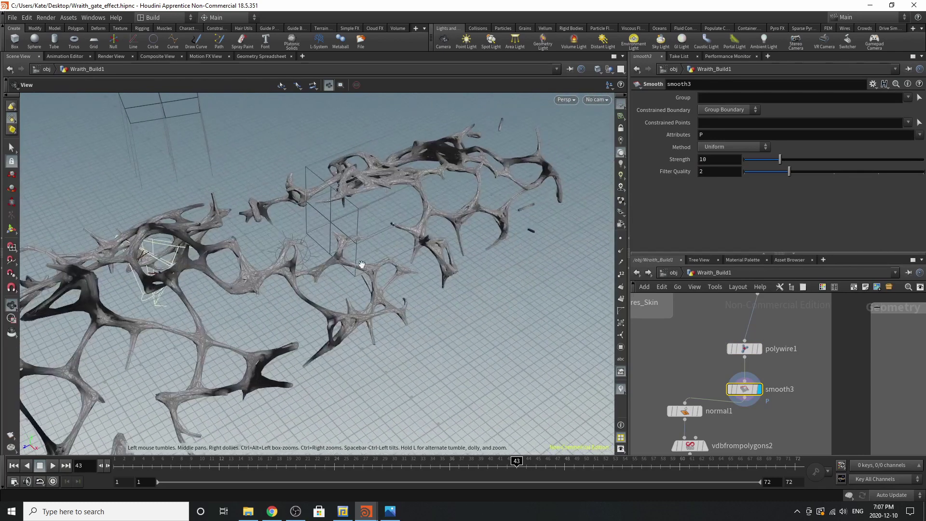
{"action": "right_click_drag", "start_coordinate": [360, 265], "coordinate": [393, 249]}
{"action": "middle_click_drag", "start_coordinate": [419, 240], "coordinate": [569, 208]}
{"action": "right_click_drag", "start_coordinate": [265, 294], "coordinate": [306, 279]}
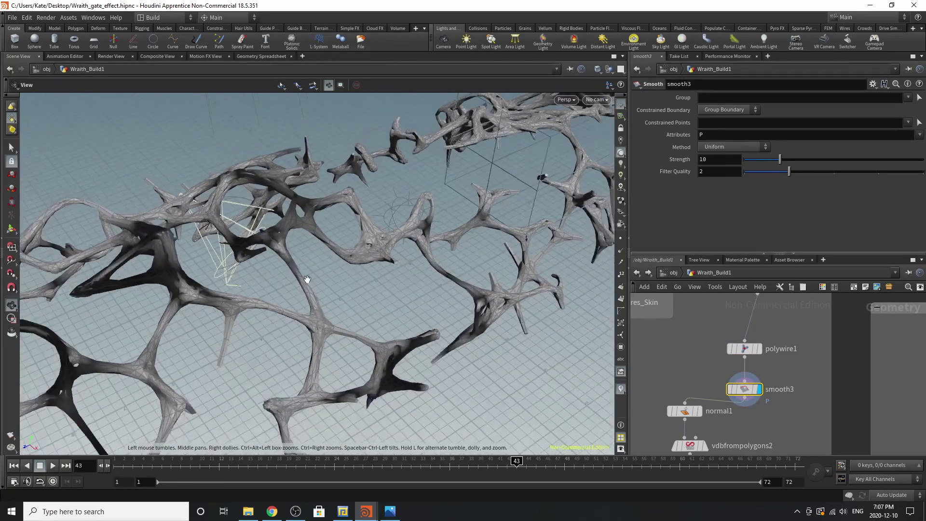
{"action": "middle_click_drag", "start_coordinate": [306, 279], "coordinate": [454, 248]}
{"action": "scroll", "coordinate": [763, 314], "scroll_direction": "down", "scroll_amount": 4}
{"action": "scroll", "coordinate": [736, 369], "scroll_direction": "up", "scroll_amount": 3}
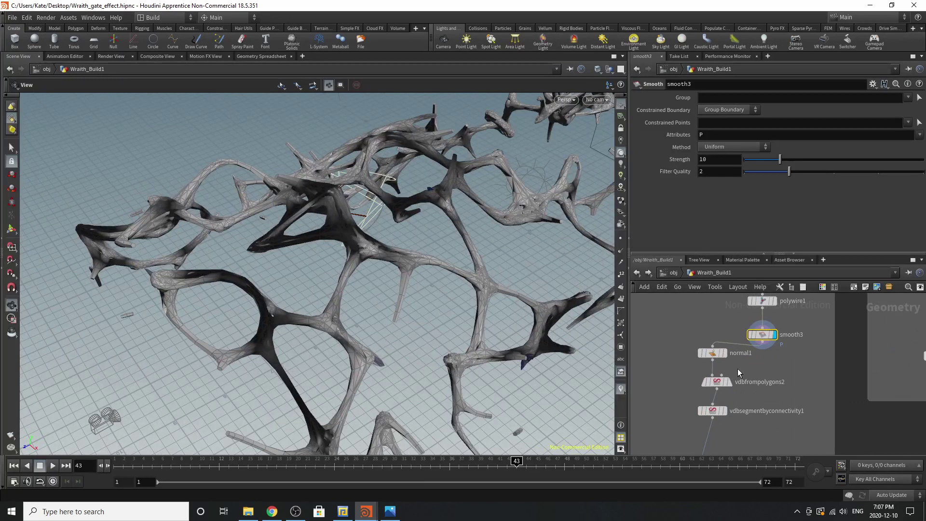
Step: Display normal1 and show its settings, followed by vdbfrompolygons2 with its voxel size settings
{"action": "left_click", "coordinate": [713, 354]}
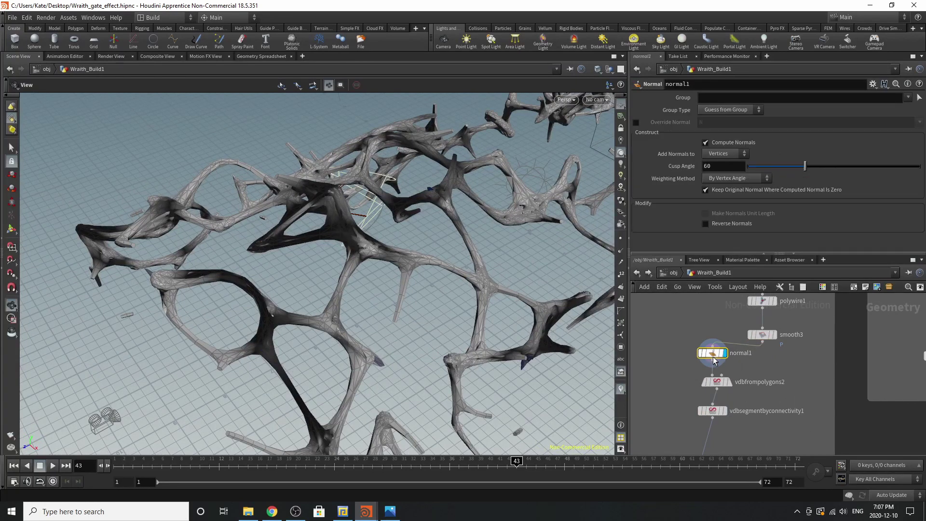
{"action": "left_click", "coordinate": [717, 385]}
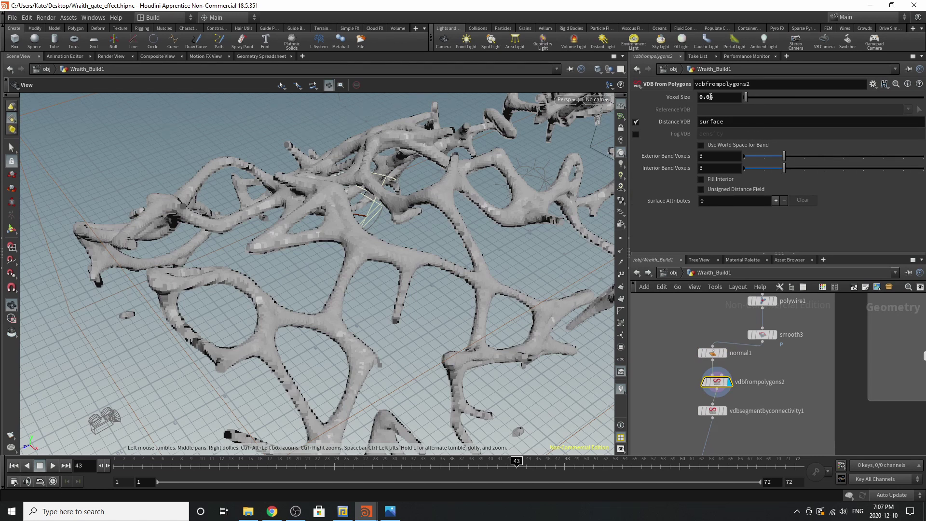
{"action": "scroll", "coordinate": [704, 339], "scroll_direction": "down", "scroll_amount": 2}
{"action": "scroll", "coordinate": [714, 409], "scroll_direction": "up", "scroll_amount": 3}
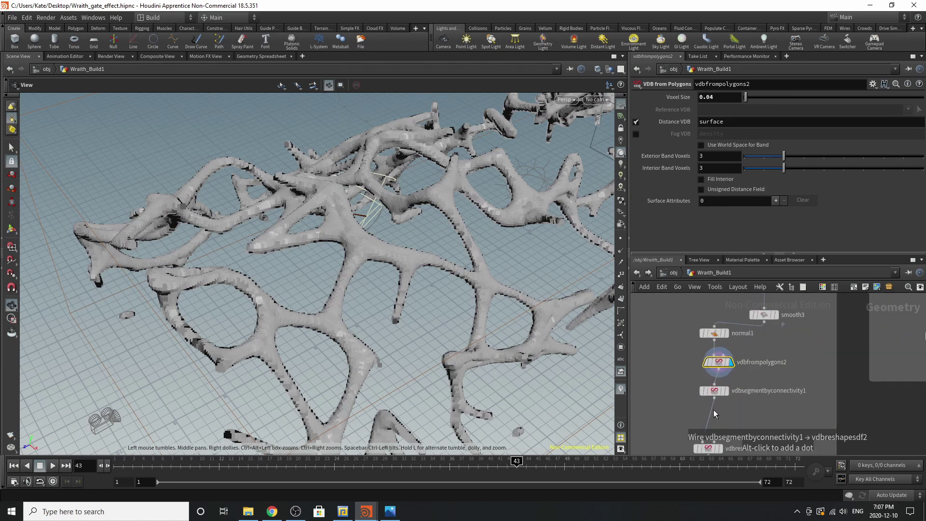
Step: Display vdbsegmentbyconnectivity1 with its settings and inspect the coloured segments of the bone mesh from several angles
{"action": "left_click", "coordinate": [729, 387]}
{"action": "left_click", "coordinate": [716, 386]}
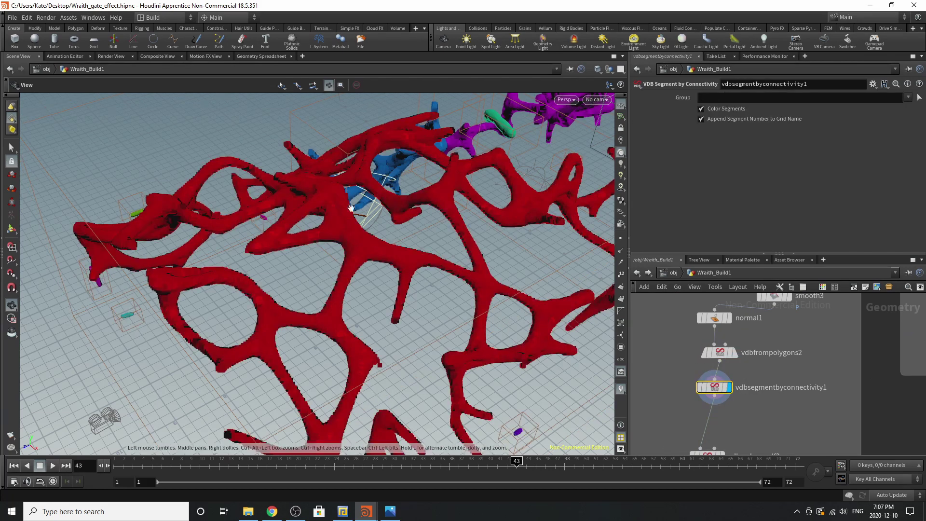
{"action": "left_click_drag", "start_coordinate": [449, 205], "coordinate": [326, 173]}
{"action": "middle_click_drag", "start_coordinate": [331, 193], "coordinate": [363, 301]}
{"action": "left_click_drag", "start_coordinate": [369, 301], "coordinate": [446, 243]}
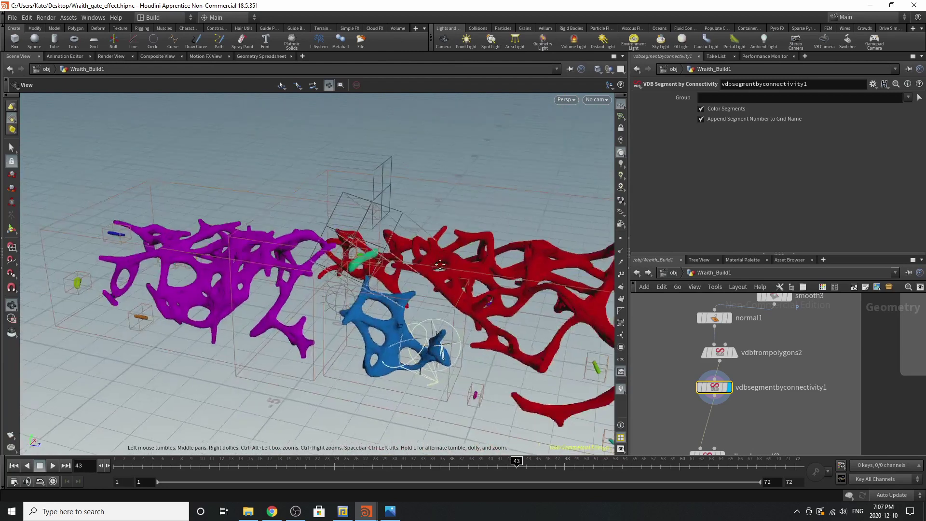
{"action": "middle_click_drag", "start_coordinate": [438, 267], "coordinate": [544, 269]}
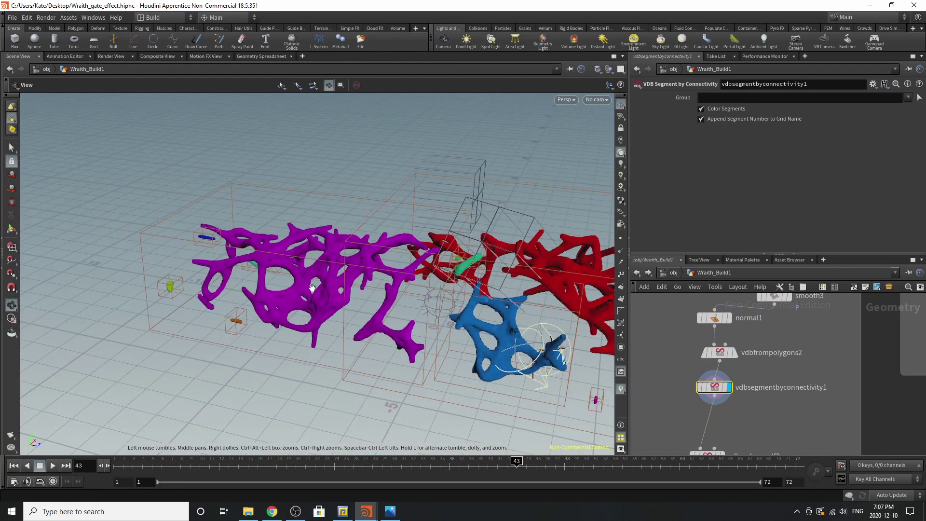
{"action": "scroll", "coordinate": [784, 345], "scroll_direction": "down", "scroll_amount": 3}
{"action": "scroll", "coordinate": [762, 414], "scroll_direction": "up", "scroll_amount": 3}
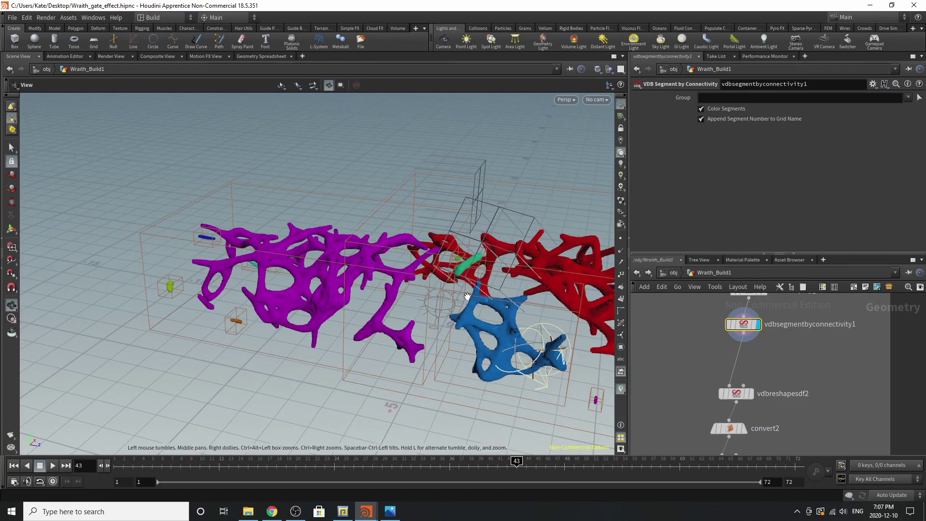
{"action": "middle_click_drag", "start_coordinate": [490, 294], "coordinate": [374, 304]}
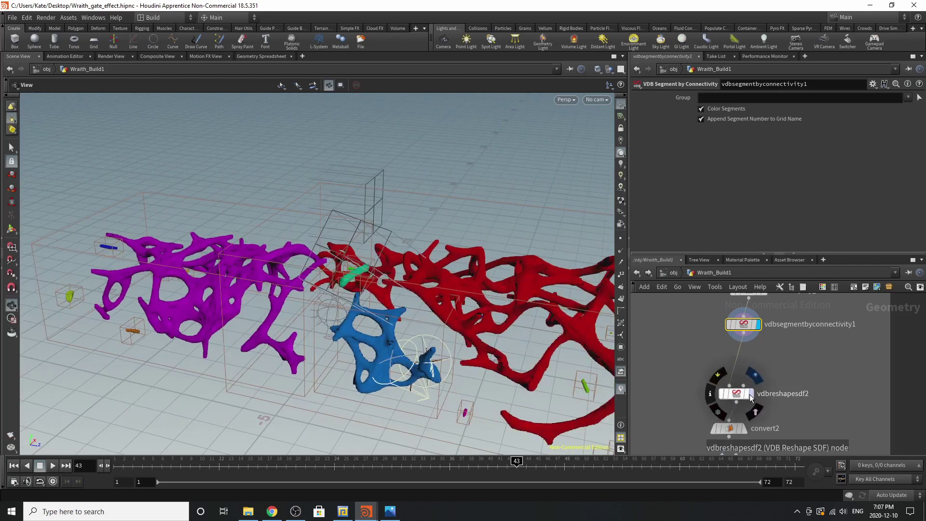
Step: Display vdbreshapesdf2, compare its settings with vdbsegmentbyconnectivity1, and move the vdbreshapesdf2 node closer to it in the network
{"action": "left_click", "coordinate": [751, 394]}
{"action": "left_click", "coordinate": [741, 397]}
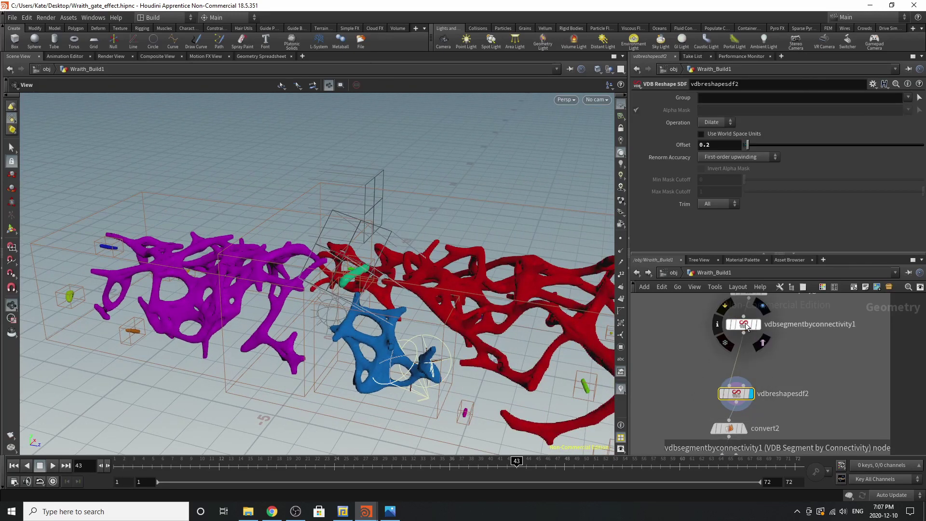
{"action": "left_click", "coordinate": [743, 324]}
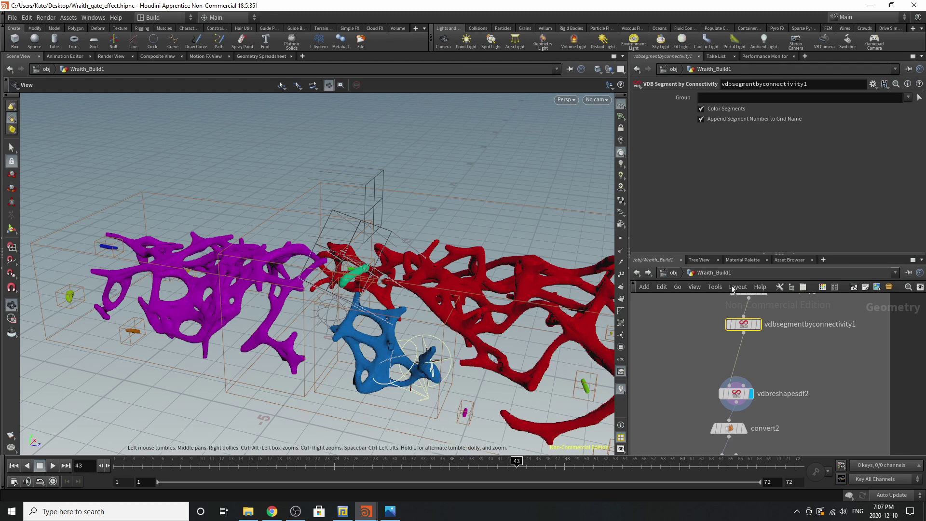
{"action": "left_click", "coordinate": [736, 393]}
{"action": "left_click_drag", "start_coordinate": [736, 393], "coordinate": [738, 371]}
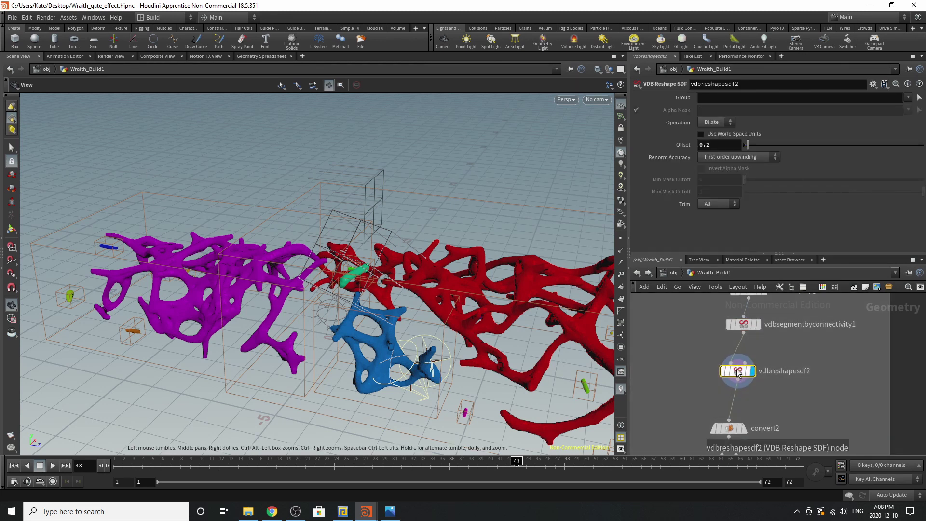
Step: Display convert2 with its polygon conversion settings and inspect the whole converted mesh from the other end
{"action": "scroll", "coordinate": [724, 328], "scroll_direction": "down", "scroll_amount": 2}
{"action": "scroll", "coordinate": [708, 378], "scroll_direction": "up", "scroll_amount": 3}
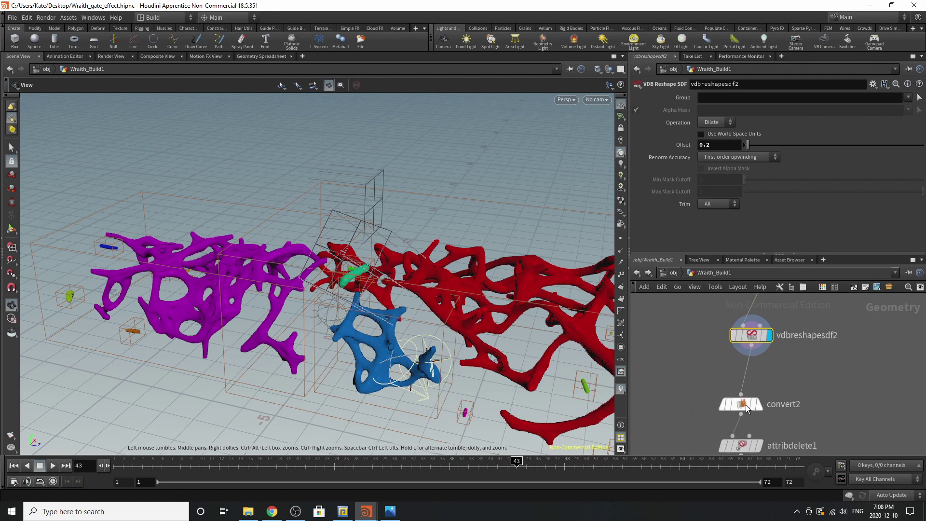
{"action": "left_click", "coordinate": [759, 402]}
{"action": "left_click", "coordinate": [743, 412]}
{"action": "scroll", "coordinate": [314, 360], "scroll_direction": "down", "scroll_amount": 3}
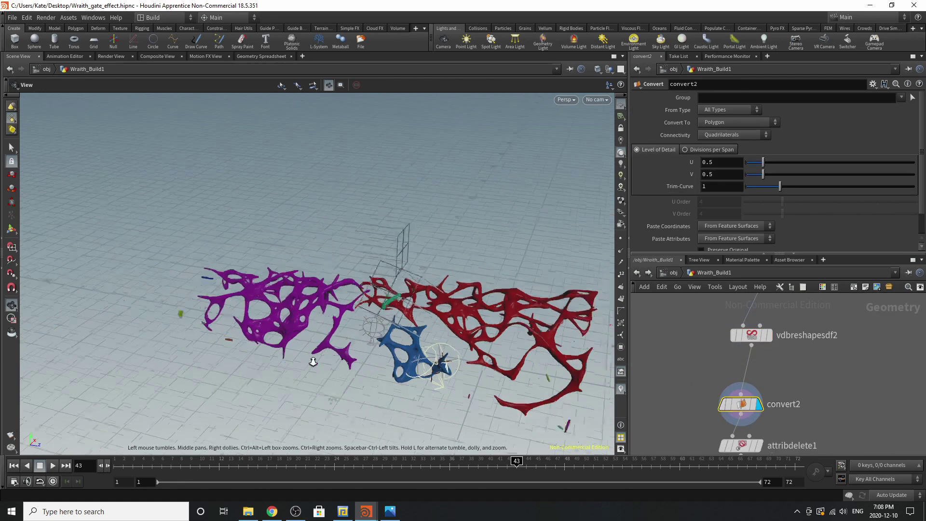
{"action": "left_click_drag", "start_coordinate": [314, 359], "coordinate": [465, 336]}
{"action": "middle_click_drag", "start_coordinate": [465, 336], "coordinate": [405, 314]}
{"action": "scroll", "coordinate": [722, 420], "scroll_direction": "down", "scroll_amount": 4}
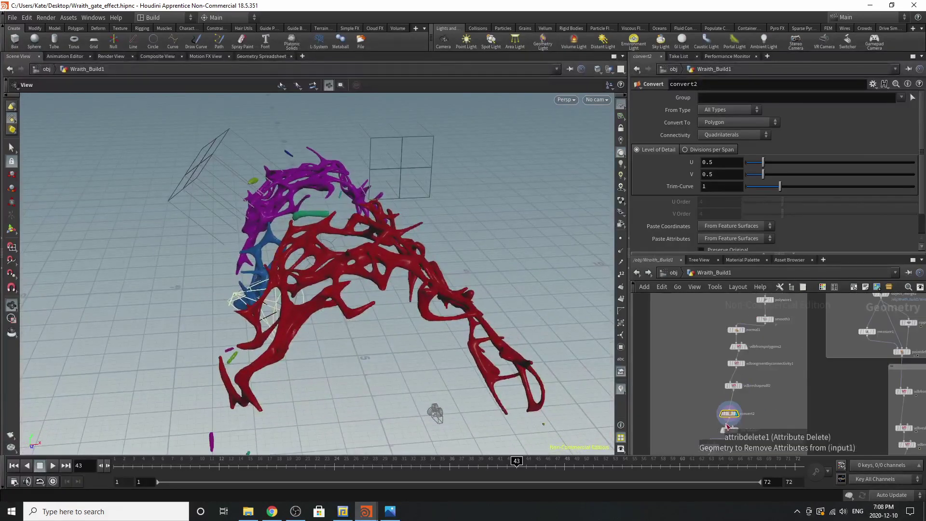
Step: Display polywire1 and smooth3 again and inspect the arch-shaped bone mesh for comparison with the converted version
{"action": "middle_click_drag", "start_coordinate": [773, 332], "coordinate": [757, 371]}
{"action": "scroll", "coordinate": [748, 338], "scroll_direction": "up", "scroll_amount": 3}
{"action": "left_click", "coordinate": [746, 338]}
{"action": "left_click", "coordinate": [736, 339]}
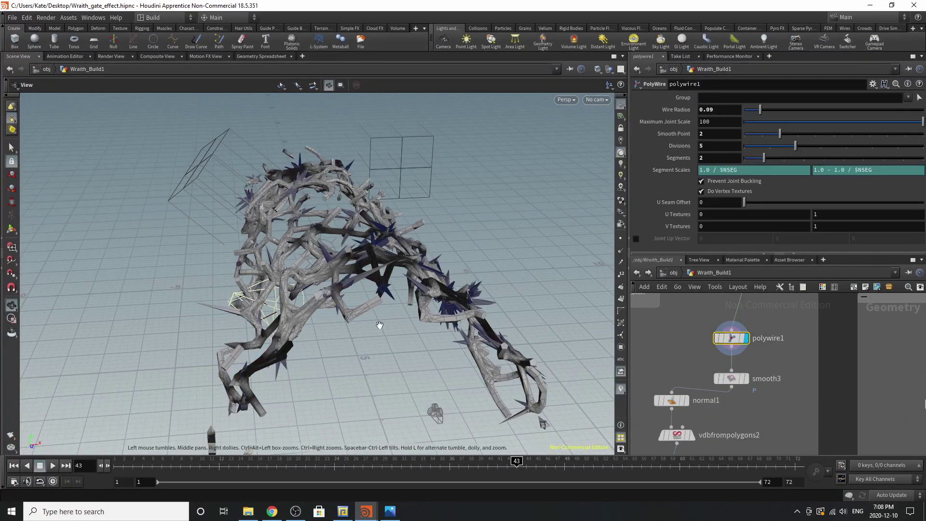
{"action": "left_click", "coordinate": [747, 378]}
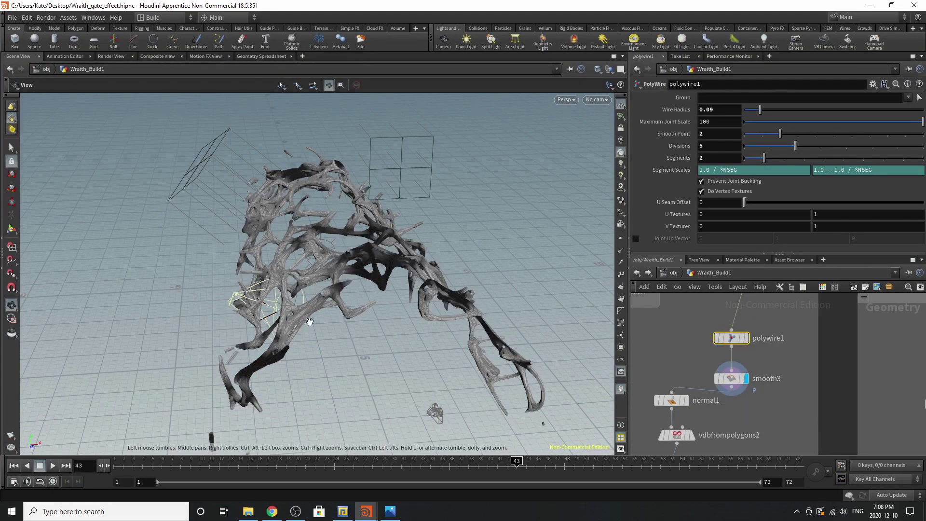
{"action": "left_click_drag", "start_coordinate": [304, 320], "coordinate": [399, 309]}
{"action": "scroll", "coordinate": [474, 317], "scroll_direction": "down", "scroll_amount": 3}
{"action": "left_click_drag", "start_coordinate": [438, 343], "coordinate": [308, 338]}
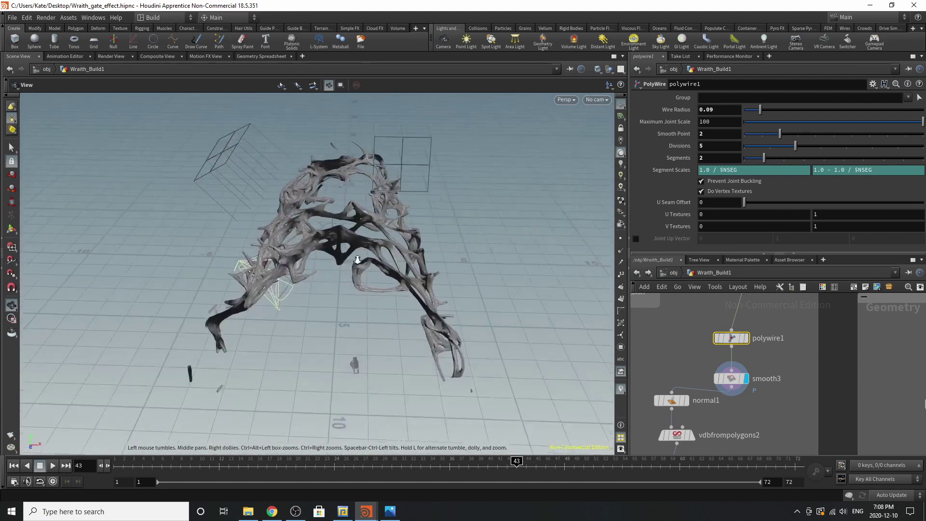
{"action": "scroll", "coordinate": [313, 328], "scroll_direction": "up", "scroll_amount": 3}
Step: Return the display to convert2, show its settings, and look through cam4 in the viewport
{"action": "scroll", "coordinate": [641, 337], "scroll_direction": "down", "scroll_amount": 5}
{"action": "middle_click_drag", "start_coordinate": [641, 338], "coordinate": [692, 338]}
{"action": "scroll", "coordinate": [703, 413], "scroll_direction": "up", "scroll_amount": 6}
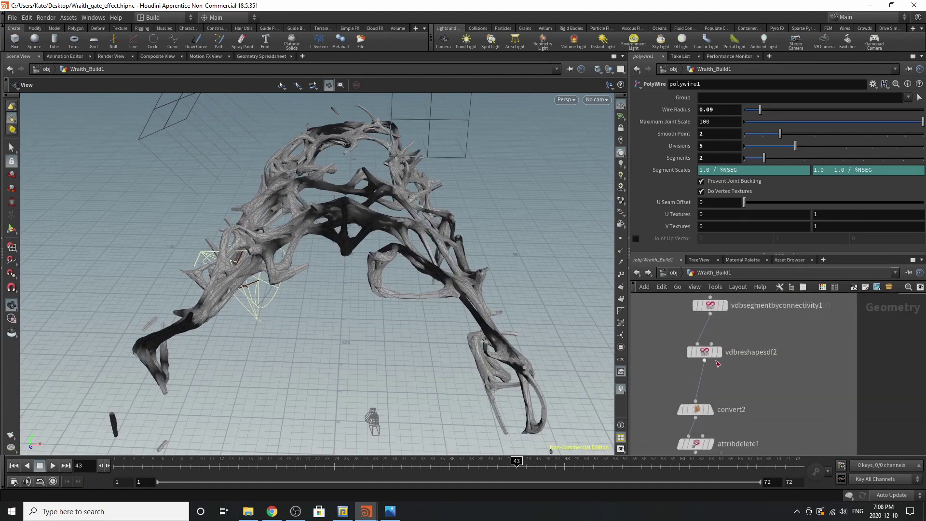
{"action": "scroll", "coordinate": [725, 356], "scroll_direction": "down", "scroll_amount": 3}
{"action": "scroll", "coordinate": [715, 416], "scroll_direction": "up", "scroll_amount": 4}
{"action": "left_click", "coordinate": [722, 358]}
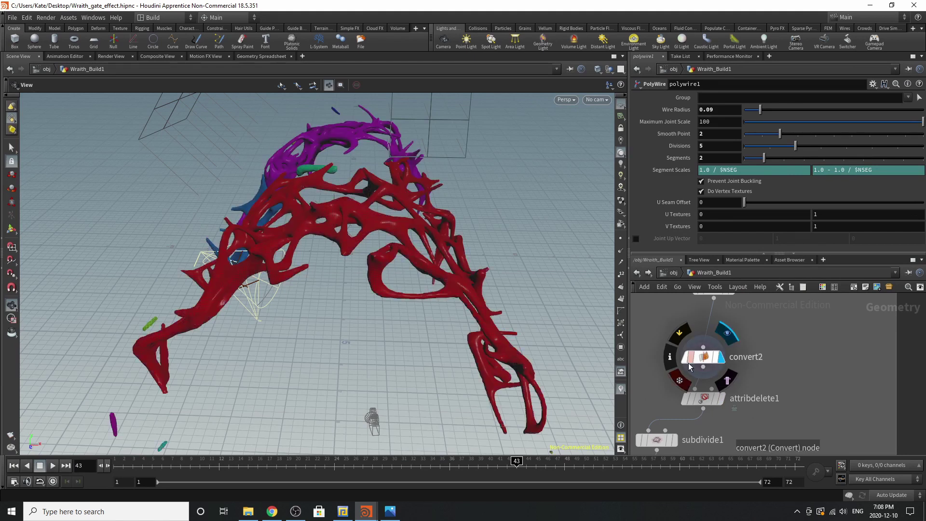
{"action": "left_click", "coordinate": [696, 363]}
{"action": "left_click", "coordinate": [598, 102]}
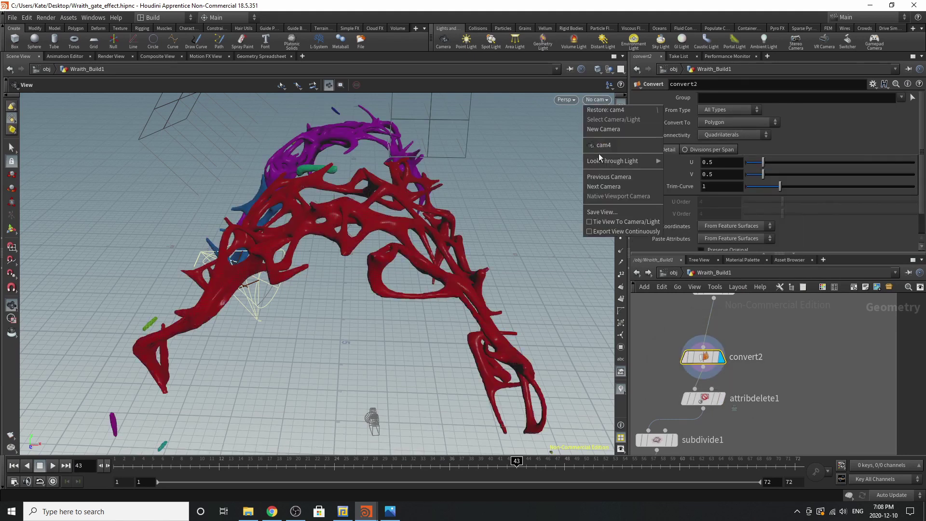
{"action": "left_click", "coordinate": [604, 145]}
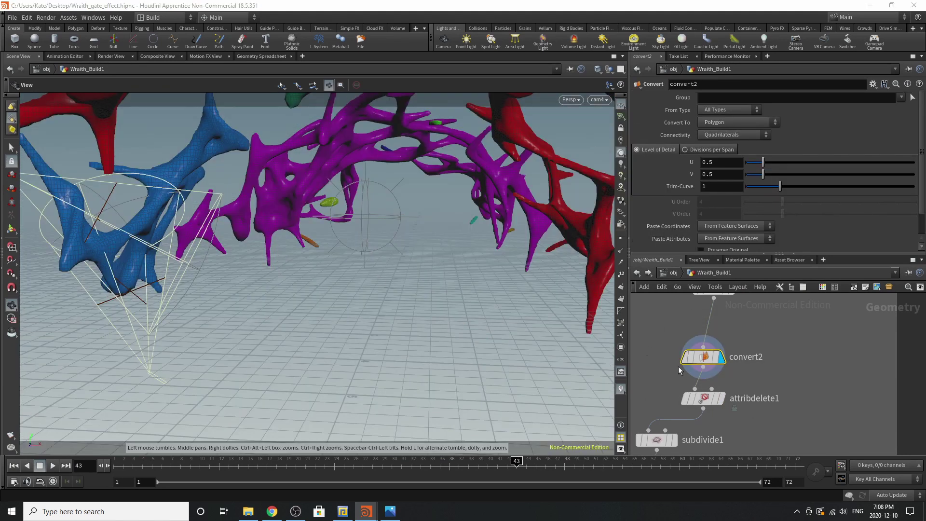
Step: Display attribdelete1 and show its primitive attribute deletion settings
{"action": "scroll", "coordinate": [728, 389], "scroll_direction": "down", "scroll_amount": 2}
{"action": "scroll", "coordinate": [708, 422], "scroll_direction": "up", "scroll_amount": 2}
{"action": "left_click", "coordinate": [740, 374]}
{"action": "left_click", "coordinate": [719, 375]}
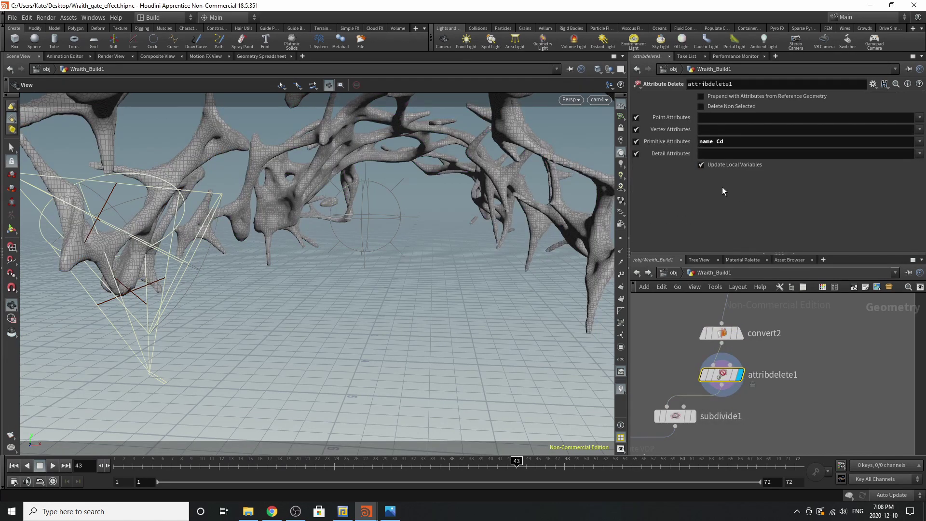
{"action": "scroll", "coordinate": [762, 372], "scroll_direction": "down", "scroll_amount": 2}
{"action": "scroll", "coordinate": [694, 388], "scroll_direction": "up", "scroll_amount": 2}
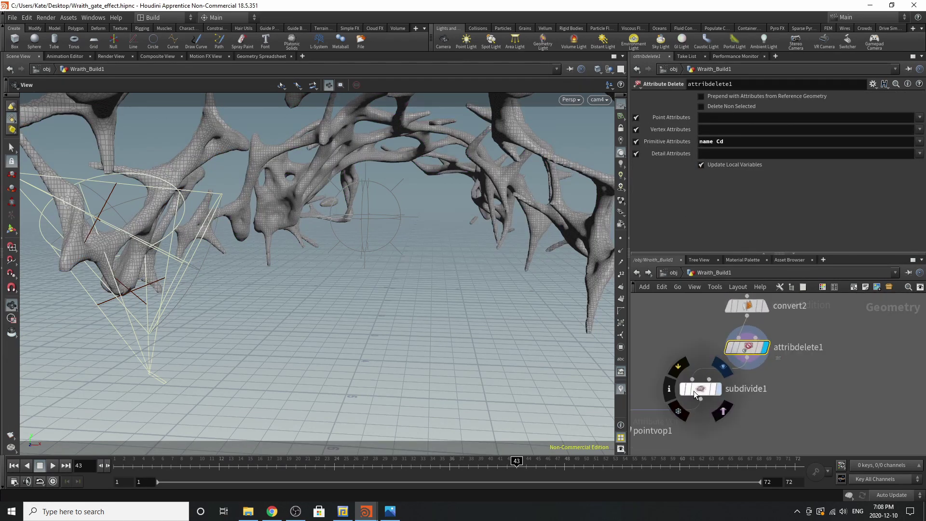
Step: Display subdivide1 and show its algorithm and depth settings
{"action": "left_click", "coordinate": [718, 390]}
{"action": "left_click", "coordinate": [702, 388]}
{"action": "scroll", "coordinate": [824, 350], "scroll_direction": "down", "scroll_amount": 2}
{"action": "scroll", "coordinate": [663, 408], "scroll_direction": "up", "scroll_amount": 2}
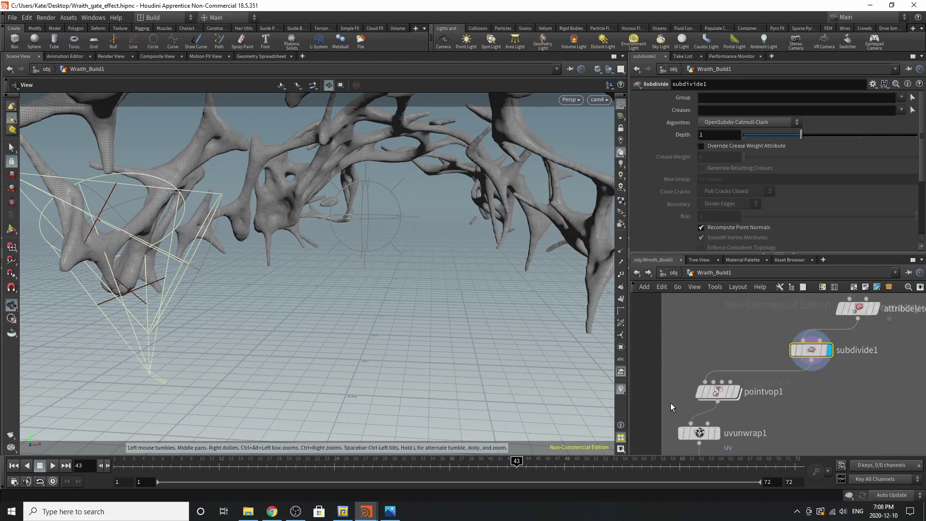
Step: Display pointvop1 and show its frequency, offset, amplitude and roughness noise parameters
{"action": "left_click", "coordinate": [737, 391]}
{"action": "left_click", "coordinate": [718, 392]}
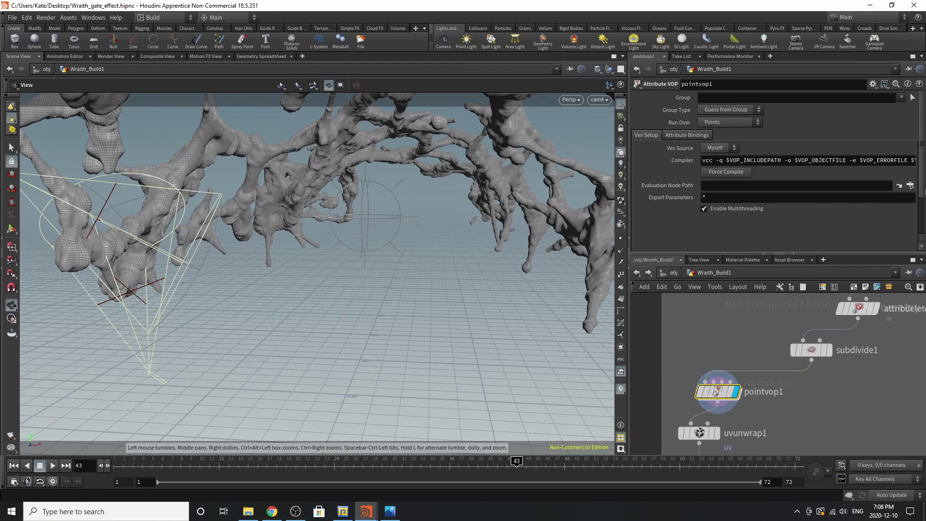
{"action": "scroll", "coordinate": [922, 121], "scroll_direction": "down", "scroll_amount": 3}
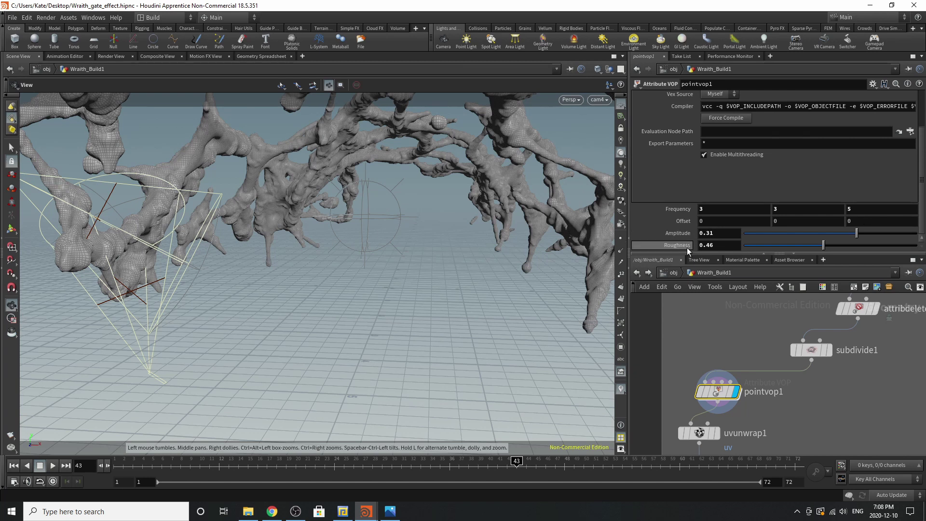
Step: Open the network inside pointvop1 and show the Anti-Aliased Noise settings of aanoise1
{"action": "double_click", "coordinate": [715, 393]}
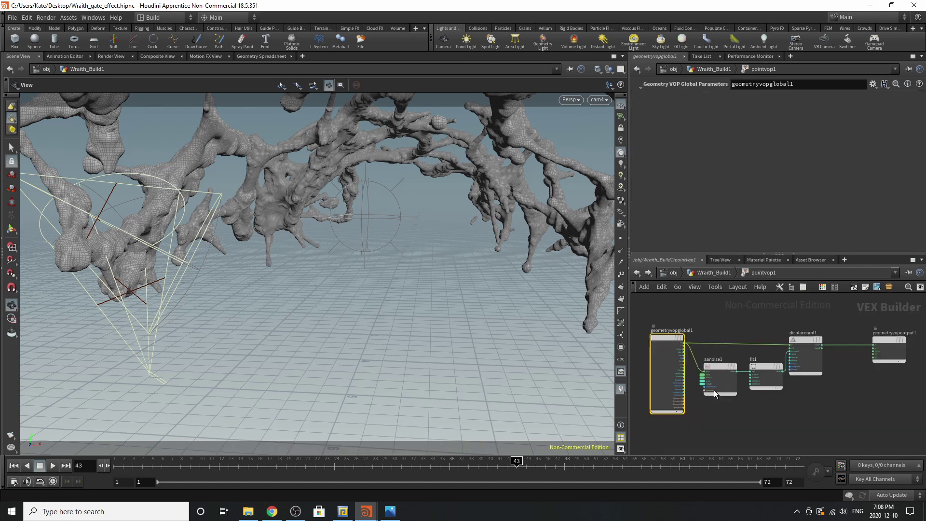
{"action": "scroll", "coordinate": [673, 371], "scroll_direction": "up", "scroll_amount": 2}
{"action": "scroll", "coordinate": [672, 345], "scroll_direction": "down", "scroll_amount": 2}
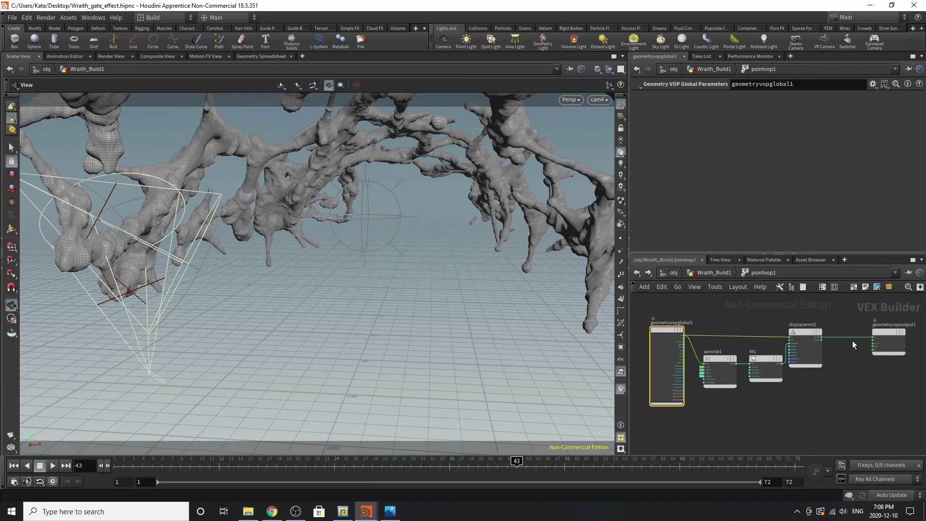
{"action": "scroll", "coordinate": [720, 361], "scroll_direction": "up", "scroll_amount": 3}
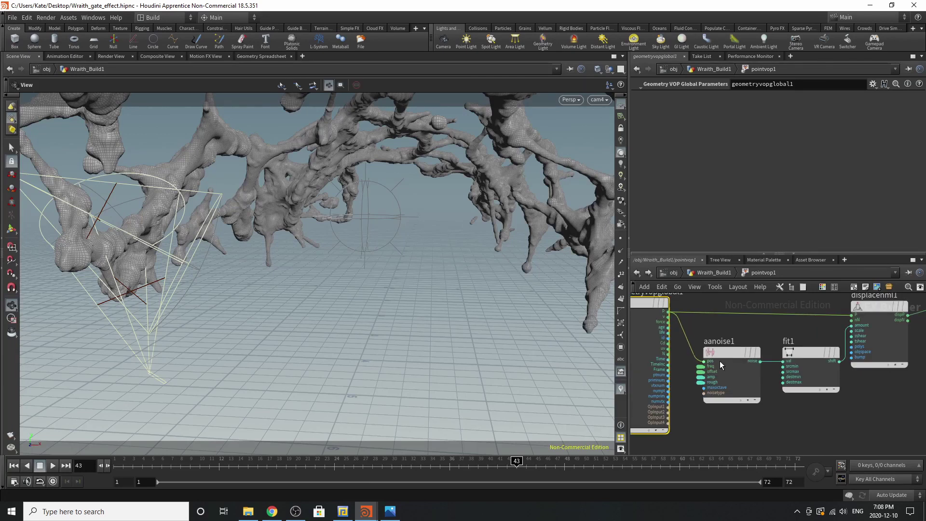
{"action": "left_click", "coordinate": [728, 354]}
{"action": "scroll", "coordinate": [665, 310], "scroll_direction": "up", "scroll_amount": 1}
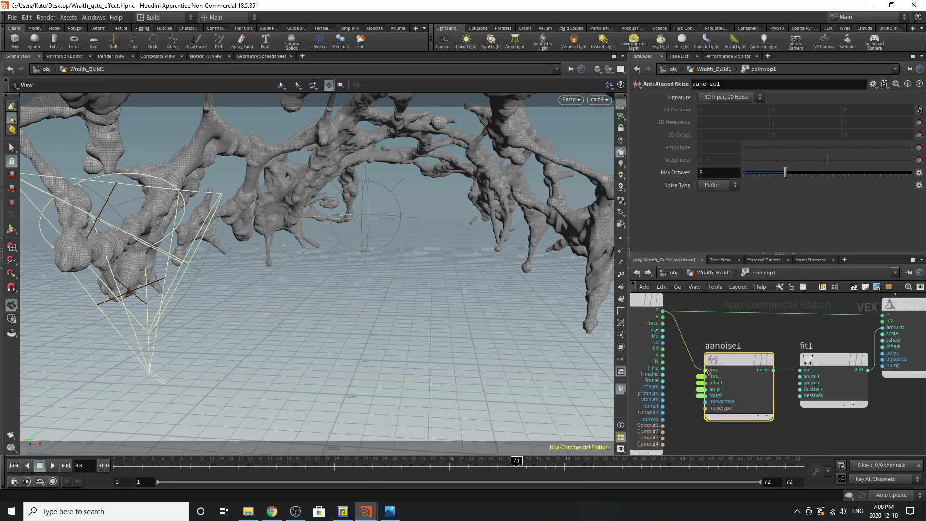
Step: Show the Promote Parameter option for the maxoctave input of aanoise1 without applying it
{"action": "scroll", "coordinate": [700, 402], "scroll_direction": "up", "scroll_amount": 3}
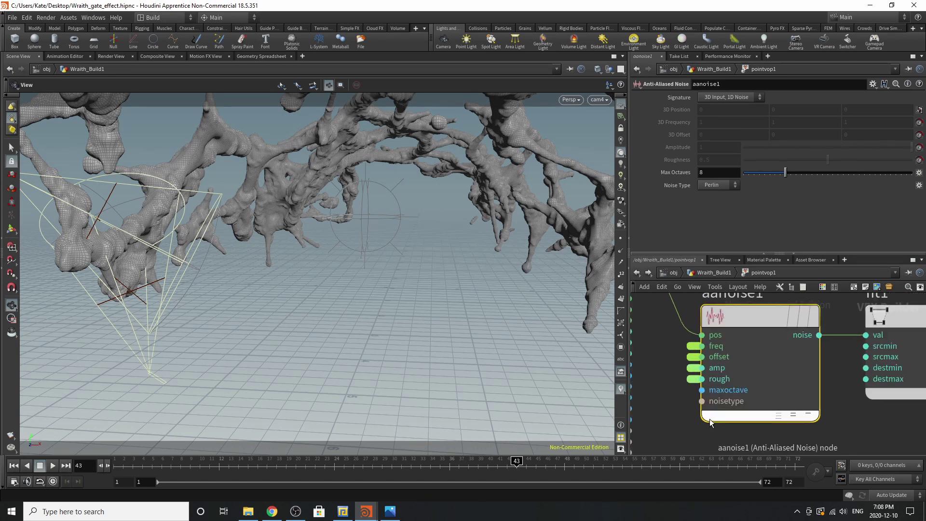
{"action": "right_click", "coordinate": [702, 391]}
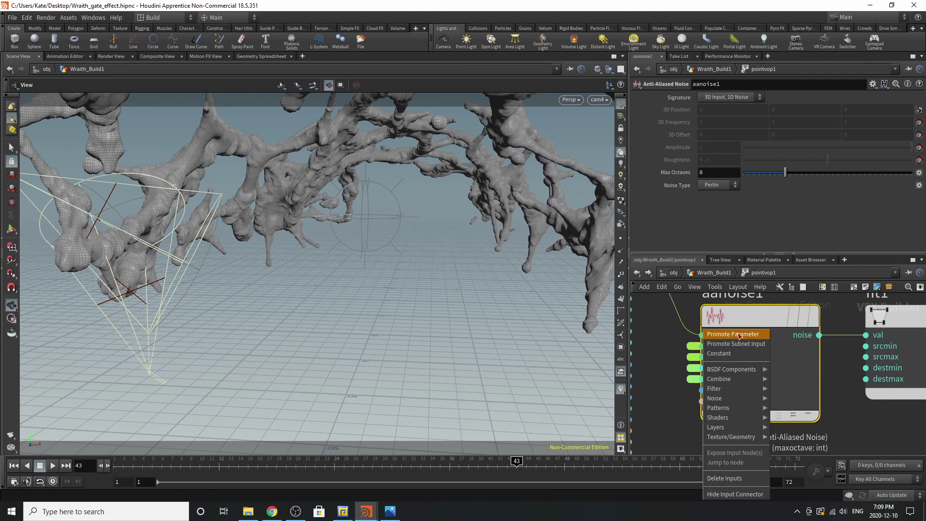
{"action": "left_click", "coordinate": [659, 303]}
{"action": "scroll", "coordinate": [680, 404], "scroll_direction": "down", "scroll_amount": 4}
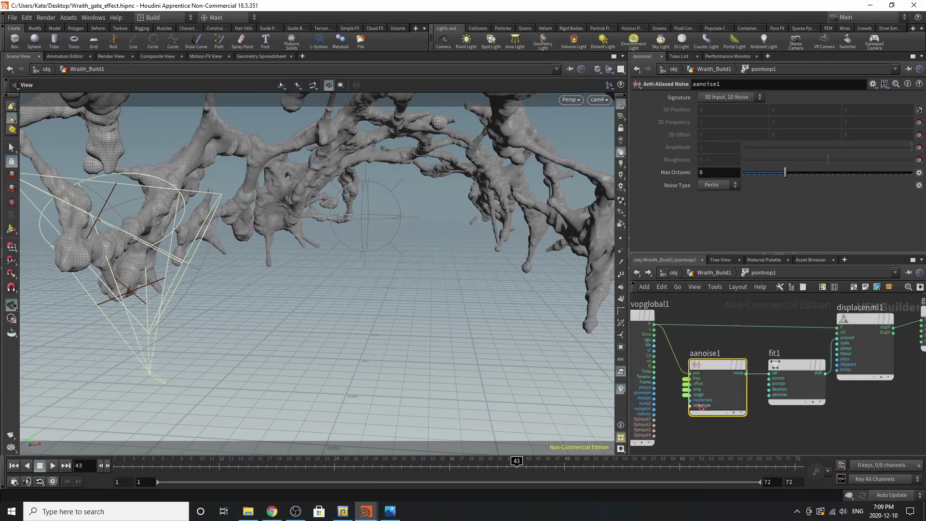
Step: Show the Fit Range settings of fit1 and the Displace Along Normal settings of displacenml1
{"action": "scroll", "coordinate": [810, 369], "scroll_direction": "up", "scroll_amount": 2}
{"action": "left_click", "coordinate": [800, 363]}
{"action": "scroll", "coordinate": [798, 353], "scroll_direction": "down", "scroll_amount": 3}
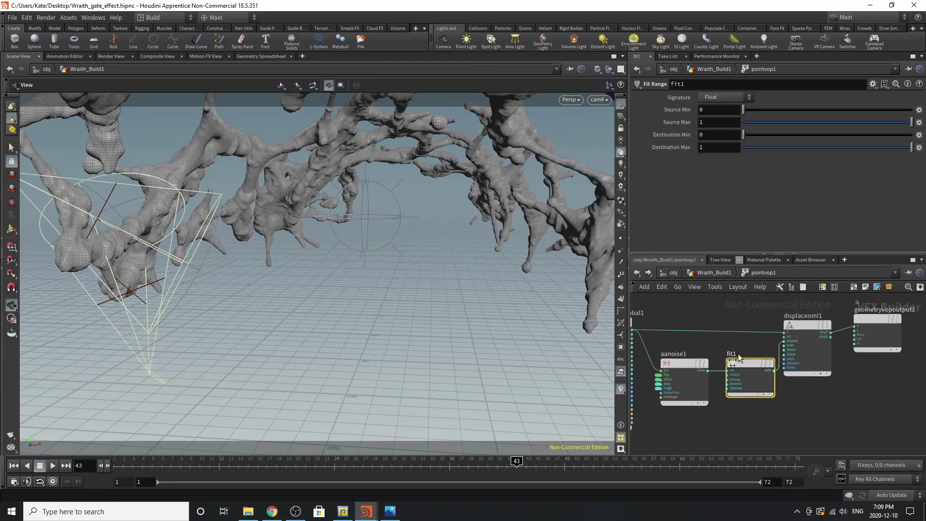
{"action": "left_click", "coordinate": [791, 333]}
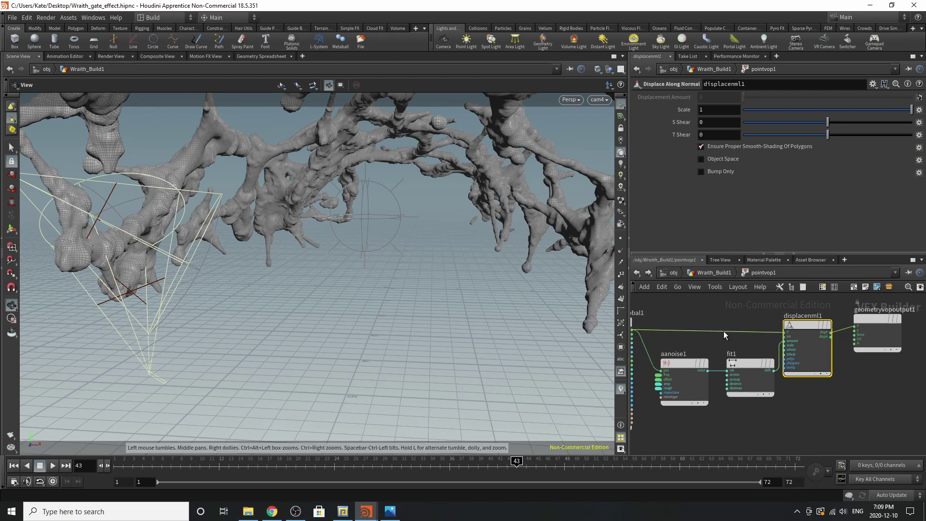
Step: Show how displacenml1 feeds geometryvopoutput1, and return from pointvop1 to the Wraith_Build1 network
{"action": "scroll", "coordinate": [838, 332], "scroll_direction": "up", "scroll_amount": 3}
{"action": "left_click_drag", "start_coordinate": [689, 391], "coordinate": [681, 370]}
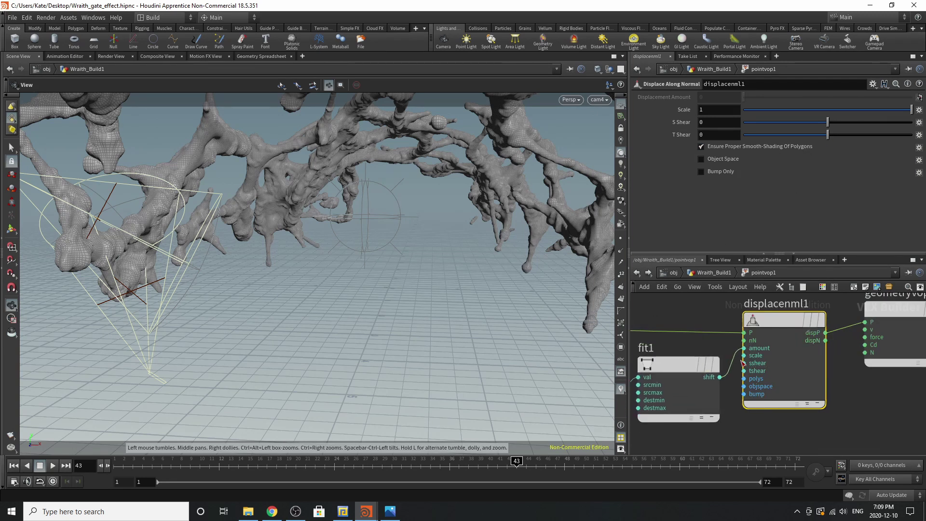
{"action": "middle_click_drag", "start_coordinate": [887, 309], "coordinate": [798, 349]}
{"action": "scroll", "coordinate": [819, 341], "scroll_direction": "down", "scroll_amount": 2}
{"action": "scroll", "coordinate": [826, 339], "scroll_direction": "up", "scroll_amount": 1}
{"action": "left_click", "coordinate": [812, 354]}
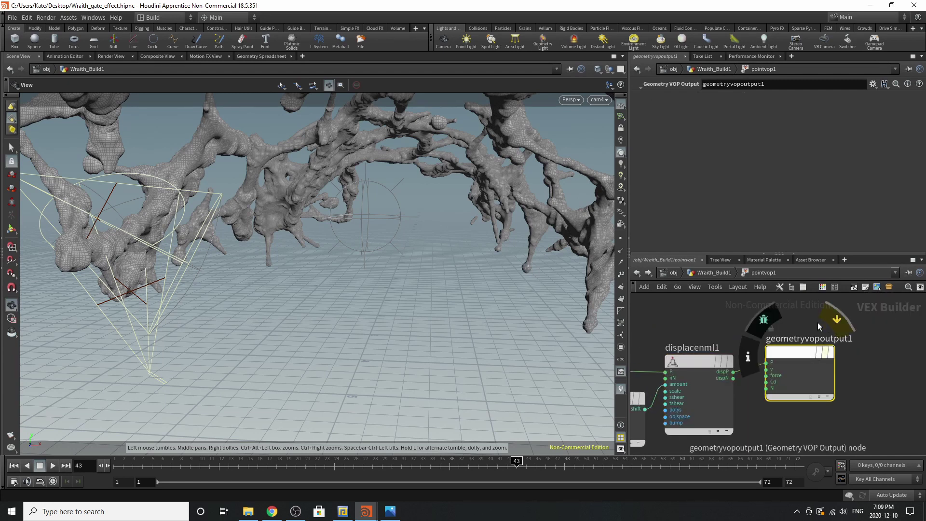
{"action": "left_click", "coordinate": [716, 272]}
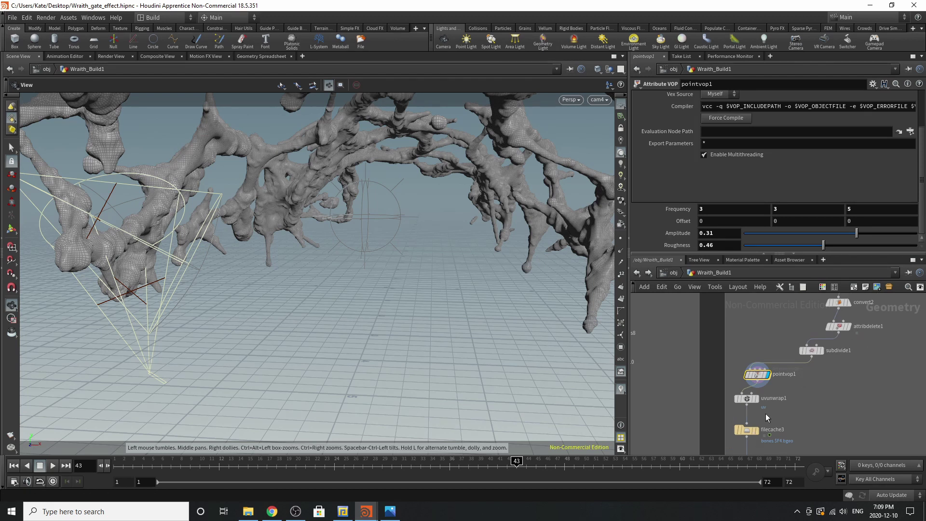
Step: Display uvunwrap1 and filecache3 below pointvop1 and show their UV Unwrap and File Cache settings
{"action": "scroll", "coordinate": [765, 413], "scroll_direction": "up", "scroll_amount": 2}
{"action": "left_click", "coordinate": [733, 389]}
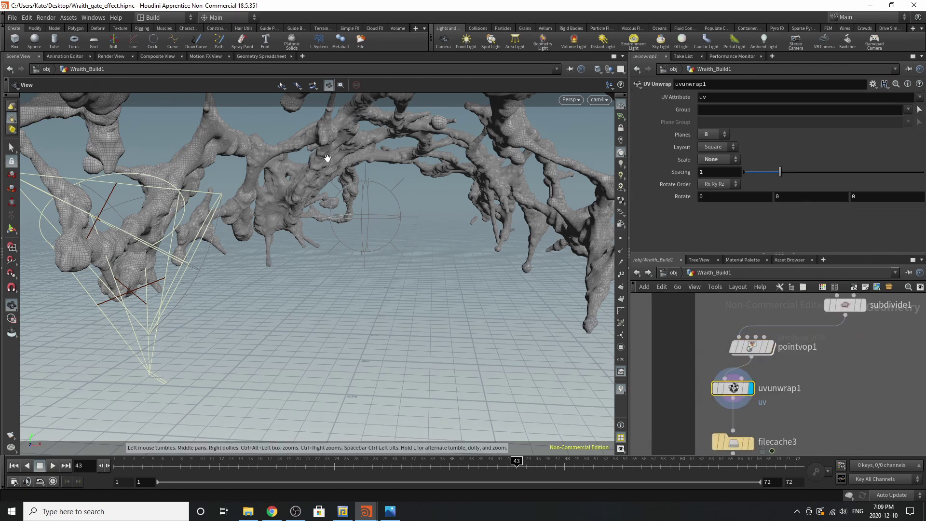
{"action": "scroll", "coordinate": [746, 397], "scroll_direction": "down", "scroll_amount": 3}
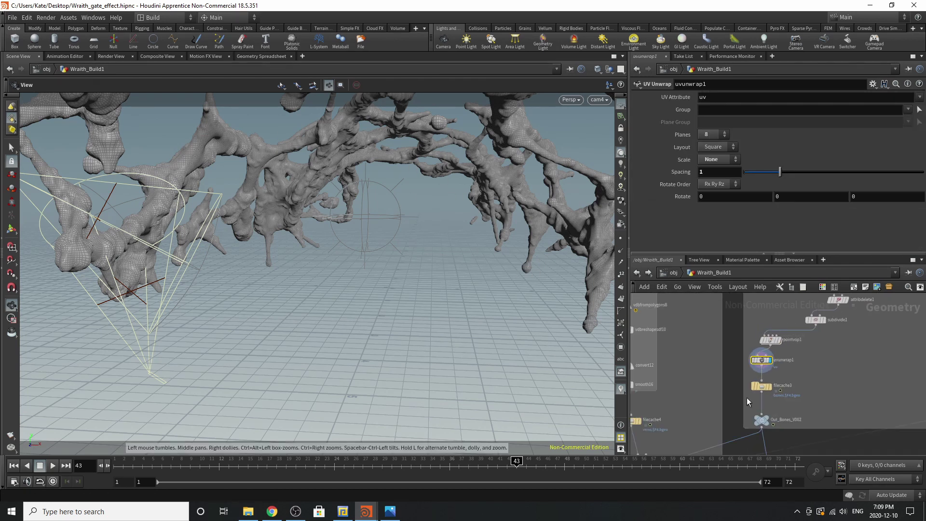
{"action": "scroll", "coordinate": [771, 386], "scroll_direction": "up", "scroll_amount": 2}
{"action": "left_click", "coordinate": [764, 375]}
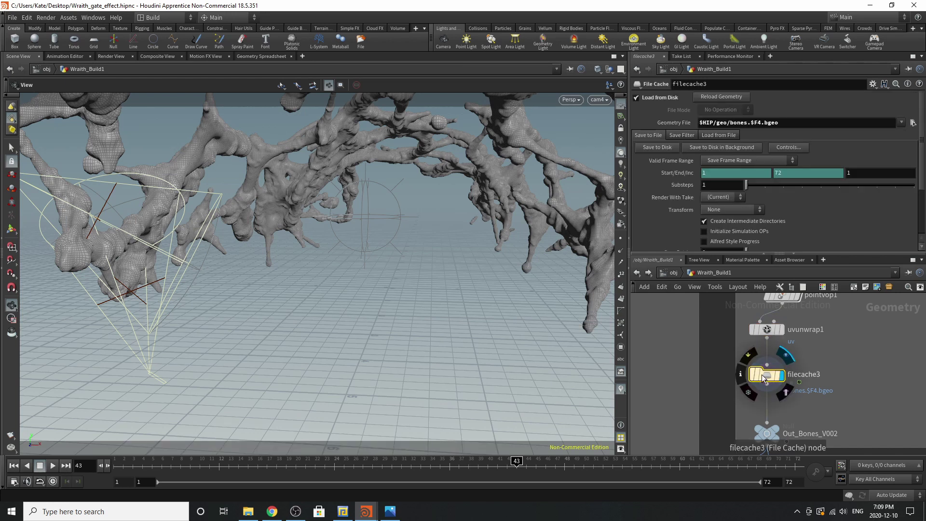
{"action": "scroll", "coordinate": [812, 369], "scroll_direction": "down", "scroll_amount": 3}
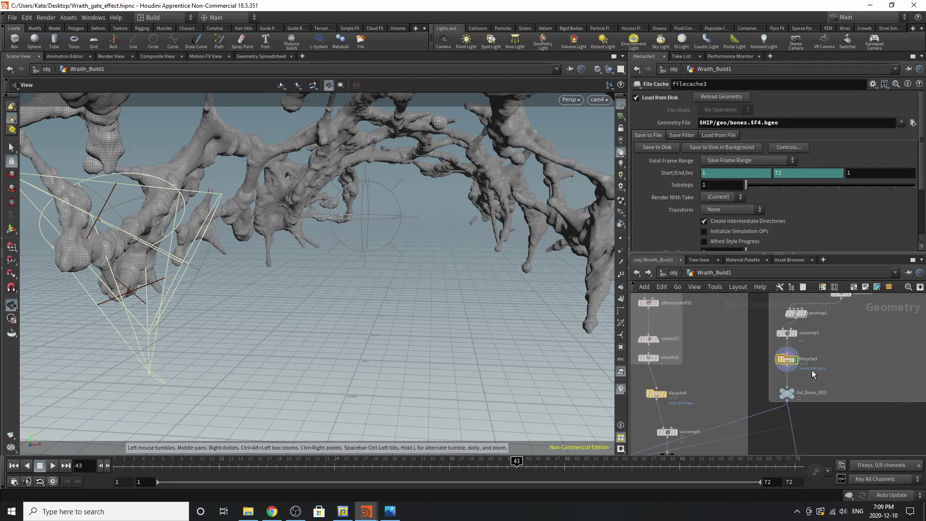
Step: Rename the Out_Bones_V002 null as Out_Bones and colour the node black
{"action": "scroll", "coordinate": [812, 369], "scroll_direction": "up", "scroll_amount": 5}
{"action": "left_click", "coordinate": [773, 374]}
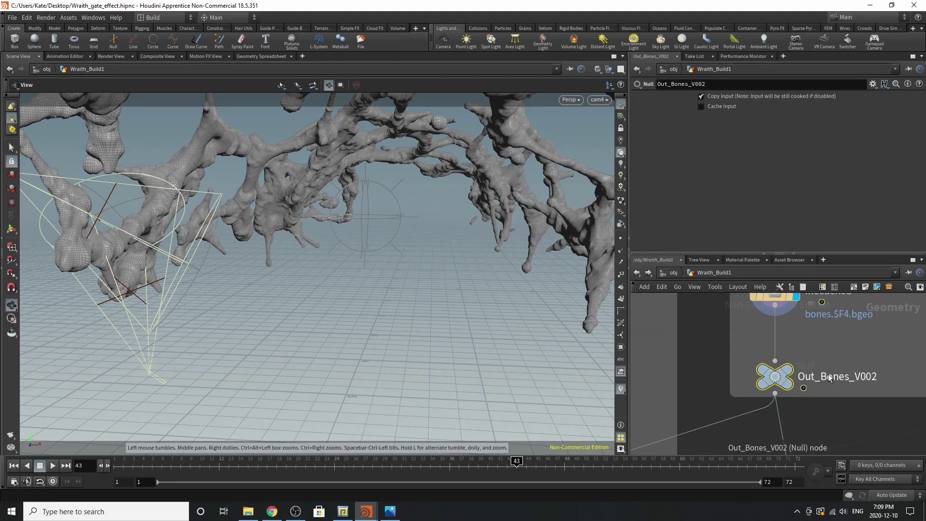
{"action": "double_click", "coordinate": [863, 376]}
{"action": "type", "text": "c"}
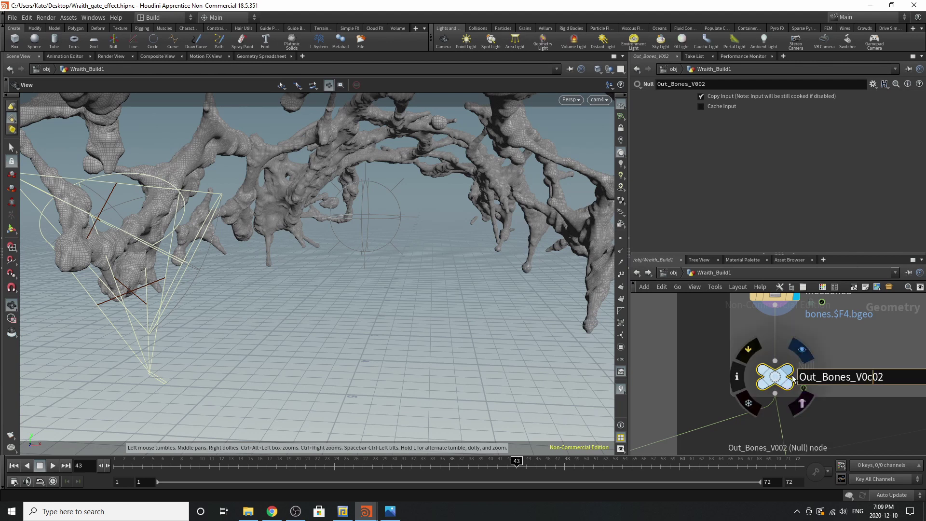
{"action": "left_click_drag", "start_coordinate": [876, 381], "coordinate": [847, 388]}
{"action": "type", "text": "s"}
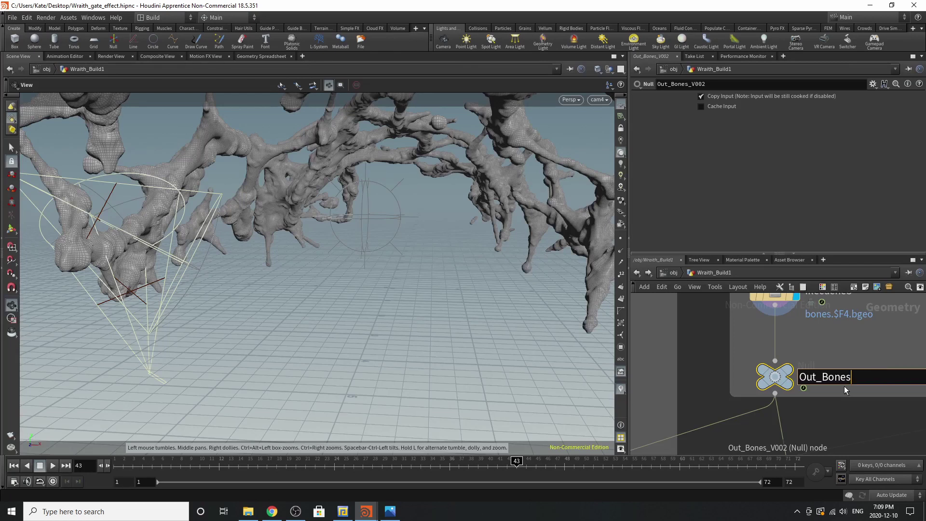
{"action": "key", "text": "Return"}
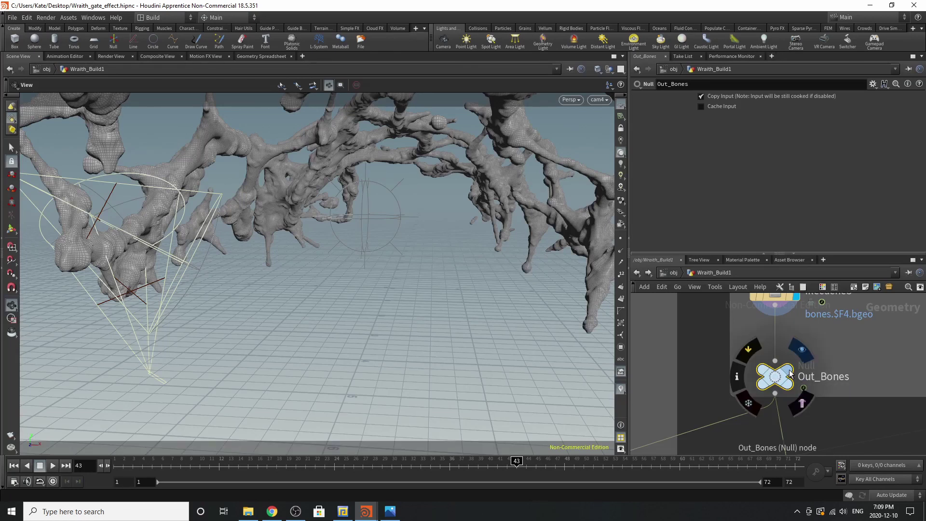
{"action": "key", "text": "c"}
{"action": "key", "text": "c"}
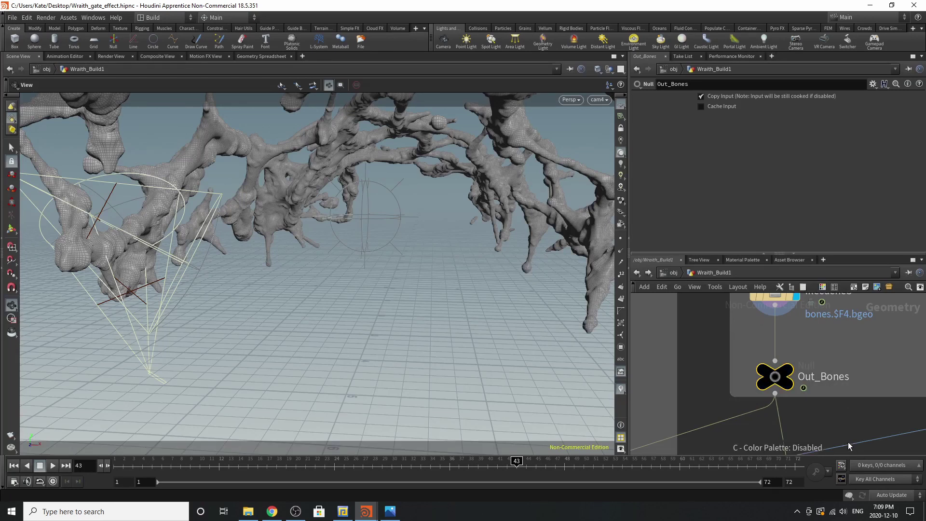
Step: Find the network box with the point deform setup and display object_merge2, which references Wires_Skin
{"action": "scroll", "coordinate": [793, 373], "scroll_direction": "down", "scroll_amount": 6}
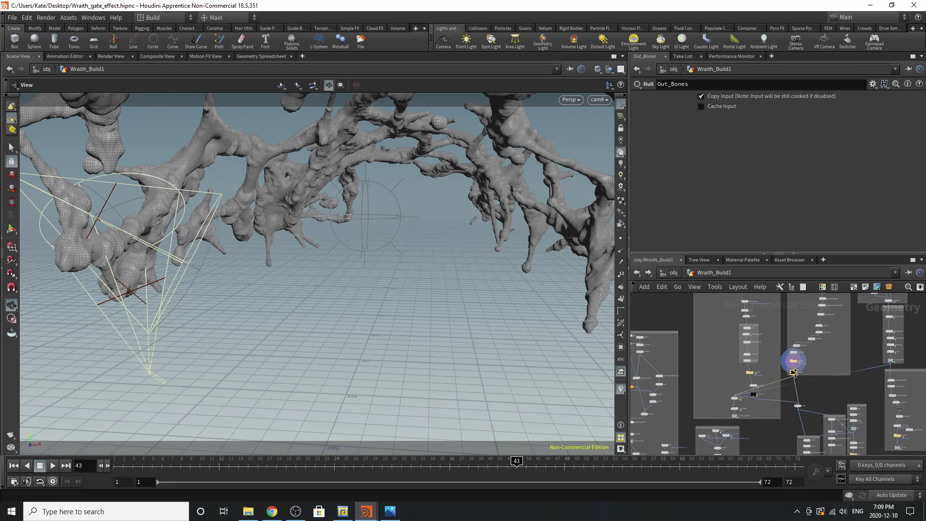
{"action": "scroll", "coordinate": [794, 372], "scroll_direction": "down", "scroll_amount": 5}
{"action": "scroll", "coordinate": [845, 342], "scroll_direction": "up", "scroll_amount": 4}
{"action": "scroll", "coordinate": [803, 371], "scroll_direction": "up", "scroll_amount": 8}
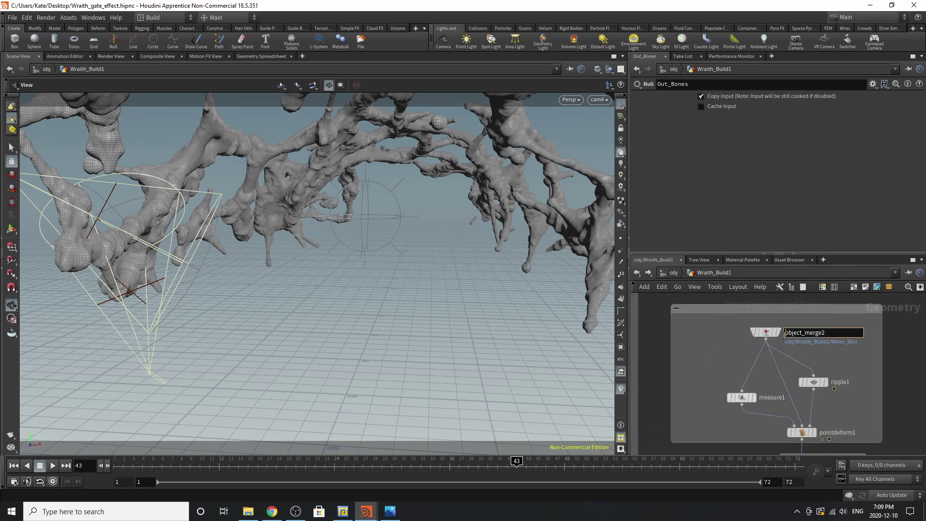
{"action": "left_click", "coordinate": [780, 334]}
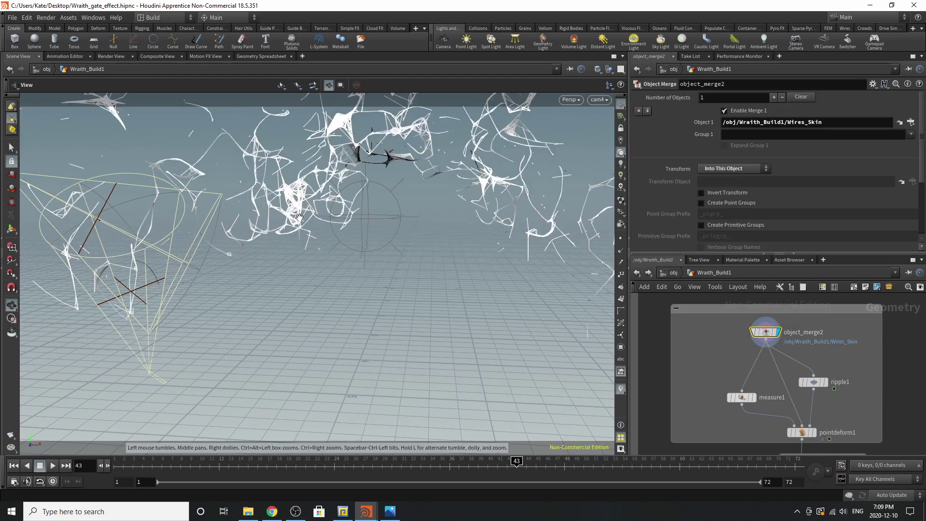
Step: Display ripple1 and measure1 in turn and show the Measure settings of measure1
{"action": "scroll", "coordinate": [830, 386], "scroll_direction": "up", "scroll_amount": 1}
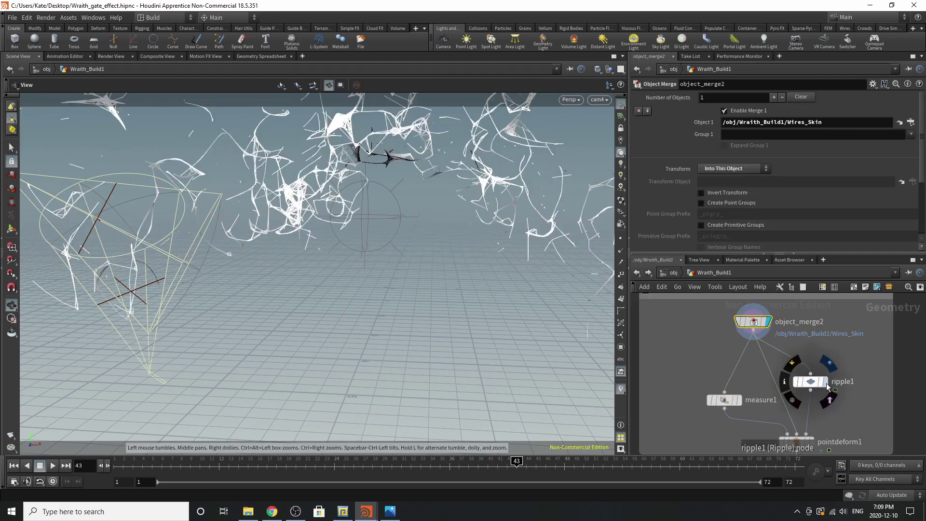
{"action": "left_click", "coordinate": [825, 382]}
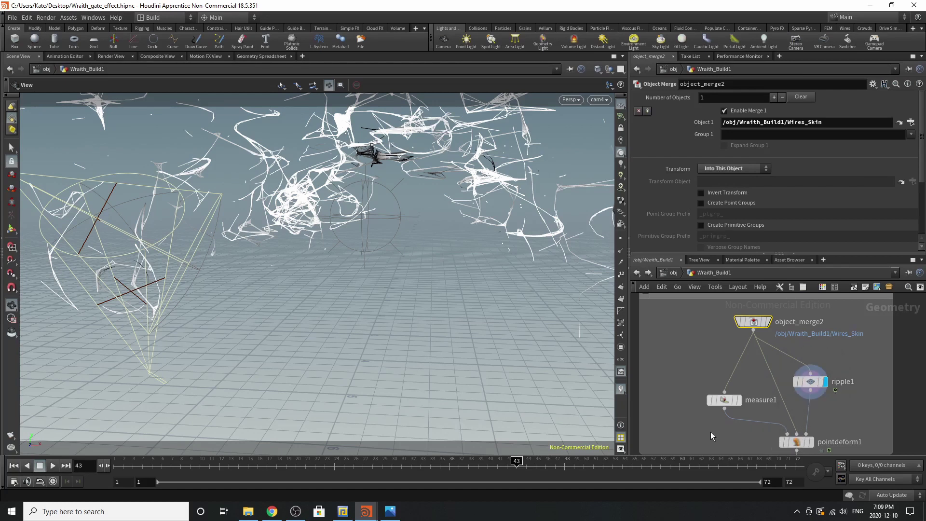
{"action": "left_click", "coordinate": [739, 400]}
{"action": "left_click", "coordinate": [723, 402]}
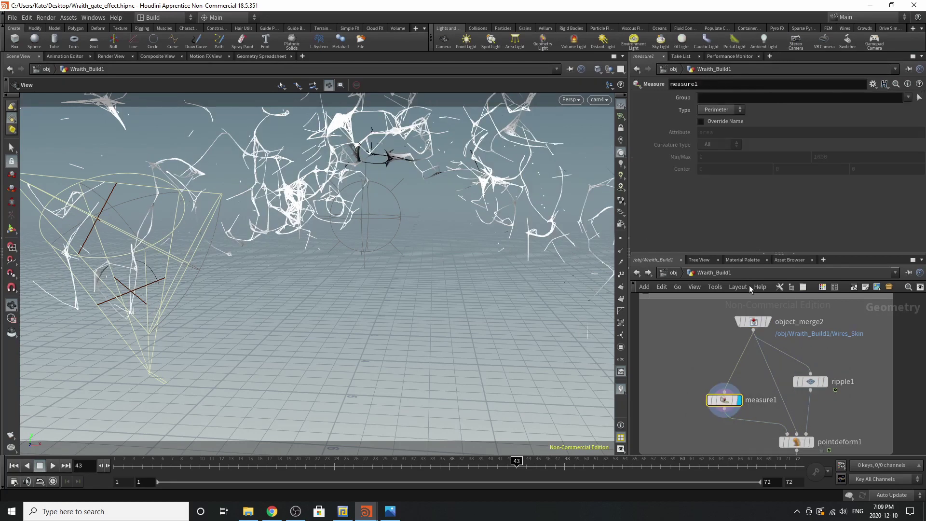
Step: Show the Ripple settings of ripple1, the pointdeform1 node it feeds, and the Object Merge settings of object_merge2
{"action": "left_click", "coordinate": [811, 381]}
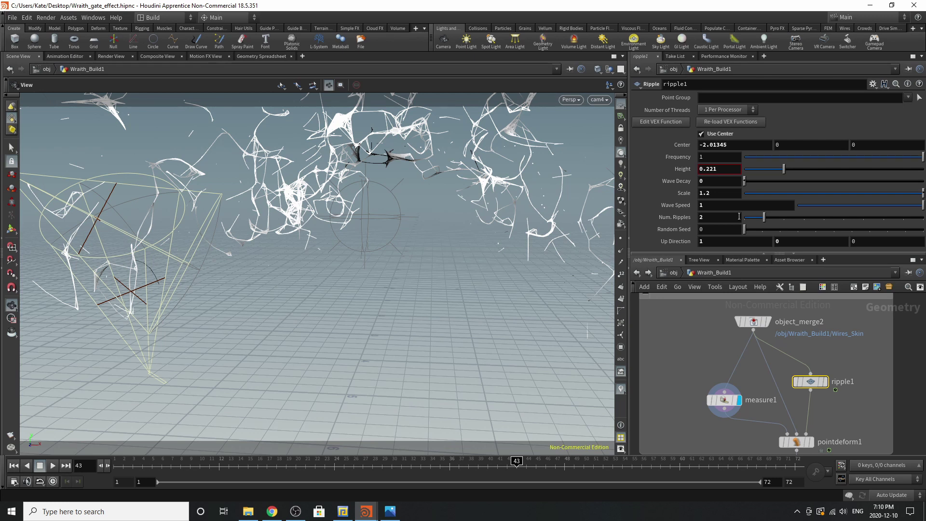
{"action": "scroll", "coordinate": [782, 357], "scroll_direction": "down", "scroll_amount": 3}
{"action": "scroll", "coordinate": [801, 403], "scroll_direction": "up", "scroll_amount": 3}
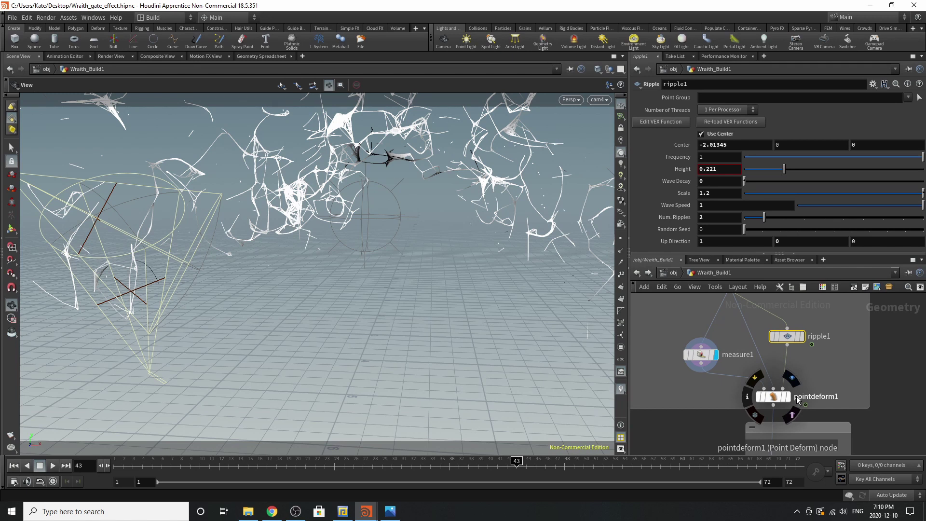
{"action": "scroll", "coordinate": [677, 435], "scroll_direction": "down", "scroll_amount": 3}
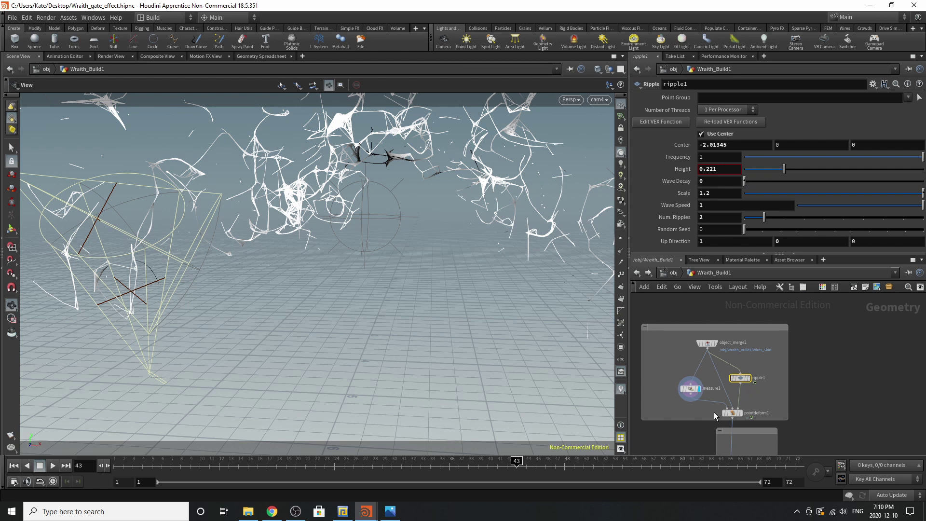
{"action": "left_click", "coordinate": [705, 343]}
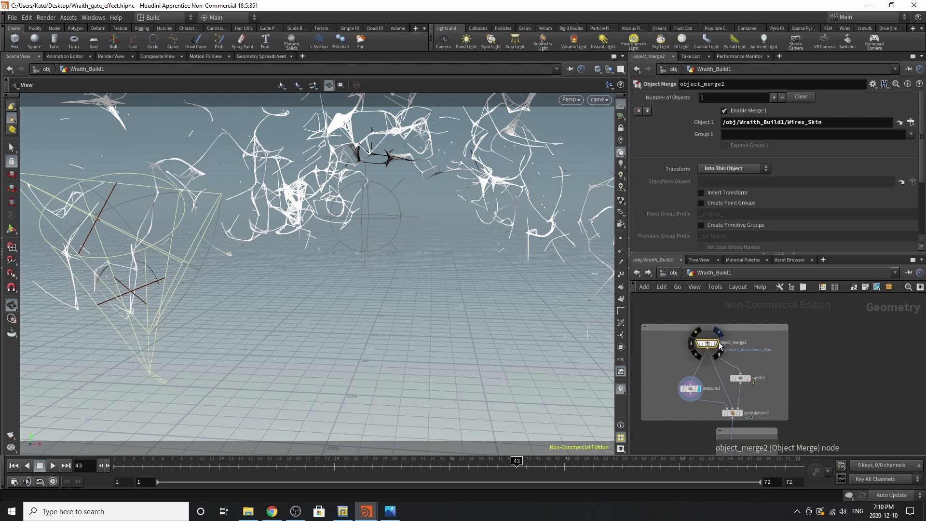
Step: Display the pointdeform1 node's result and play the animation from the first frame to check the deformed wires
{"action": "scroll", "coordinate": [733, 350], "scroll_direction": "down", "scroll_amount": 3}
{"action": "scroll", "coordinate": [744, 404], "scroll_direction": "up", "scroll_amount": 4}
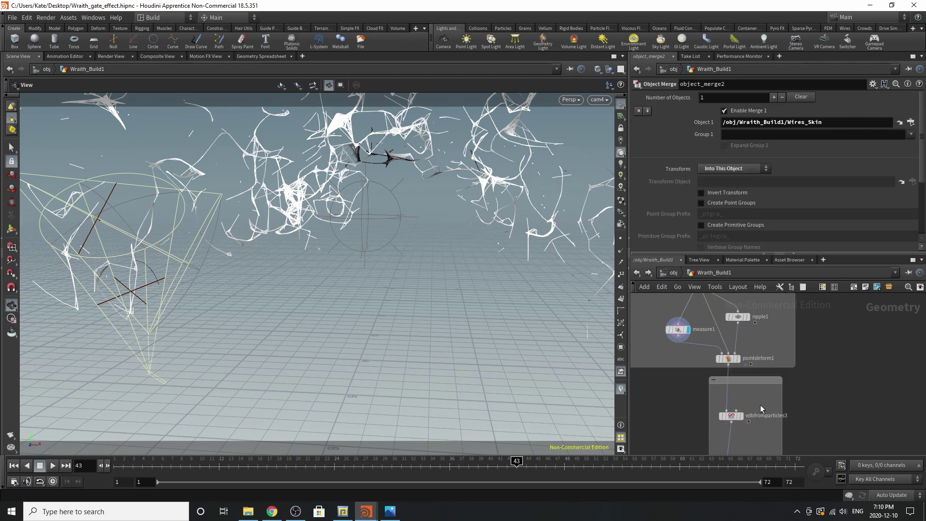
{"action": "scroll", "coordinate": [748, 361], "scroll_direction": "up", "scroll_amount": 2}
{"action": "left_click", "coordinate": [734, 359]}
{"action": "left_click", "coordinate": [719, 359]}
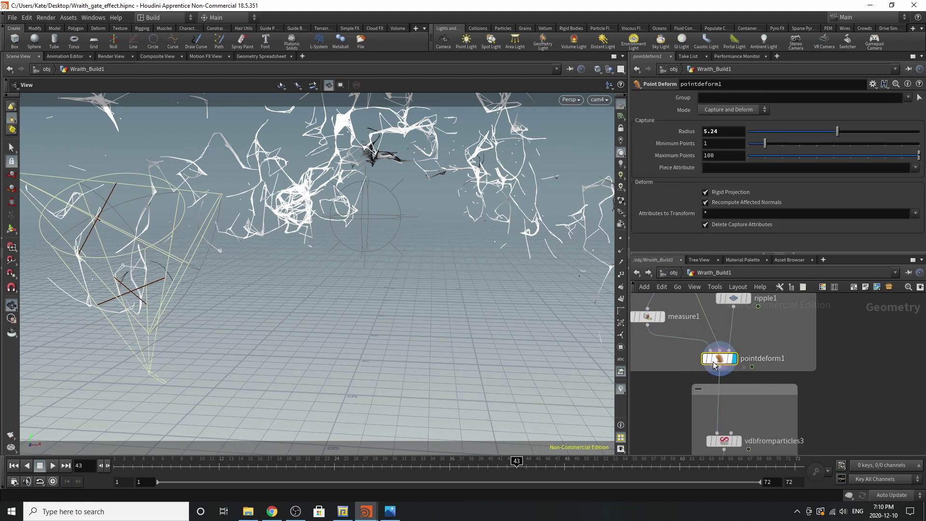
{"action": "left_click", "coordinate": [14, 466]}
{"action": "left_click", "coordinate": [52, 466]}
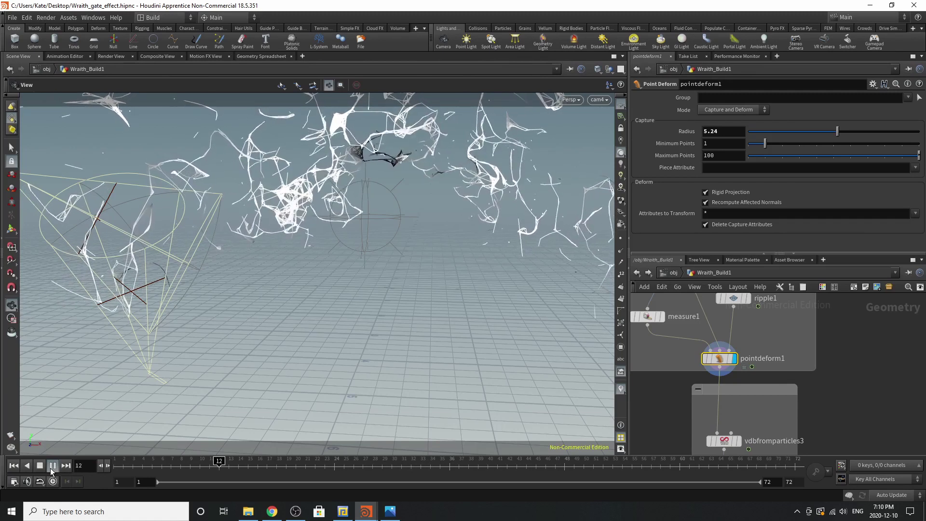
{"action": "left_click", "coordinate": [53, 466]}
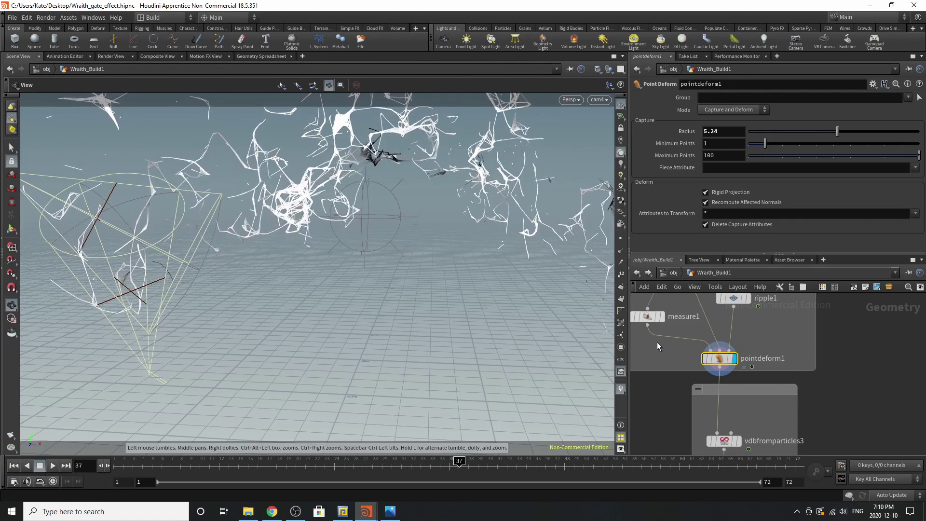
Step: Display the vdbfromparticles3 node's result and show its parameters
{"action": "scroll", "coordinate": [657, 342], "scroll_direction": "down", "scroll_amount": 3}
{"action": "scroll", "coordinate": [759, 338], "scroll_direction": "up", "scroll_amount": 2}
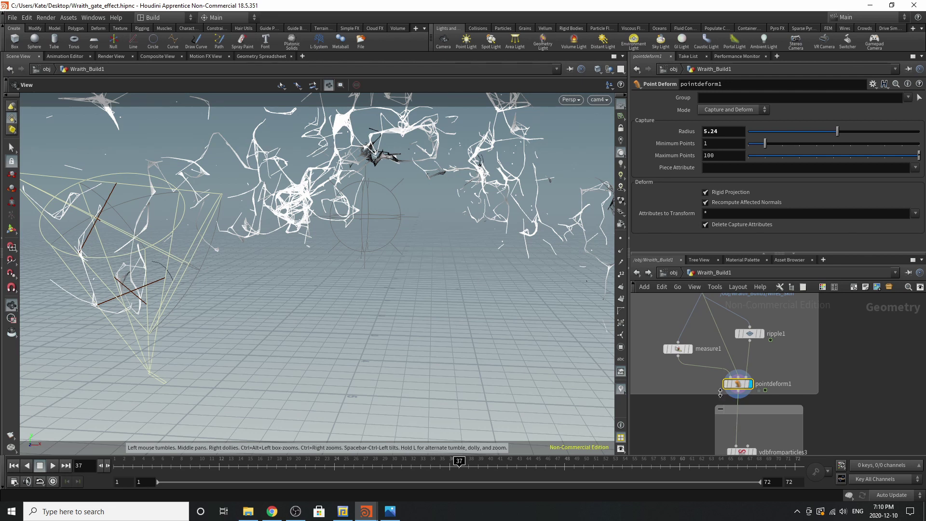
{"action": "scroll", "coordinate": [726, 392], "scroll_direction": "down", "scroll_amount": 2}
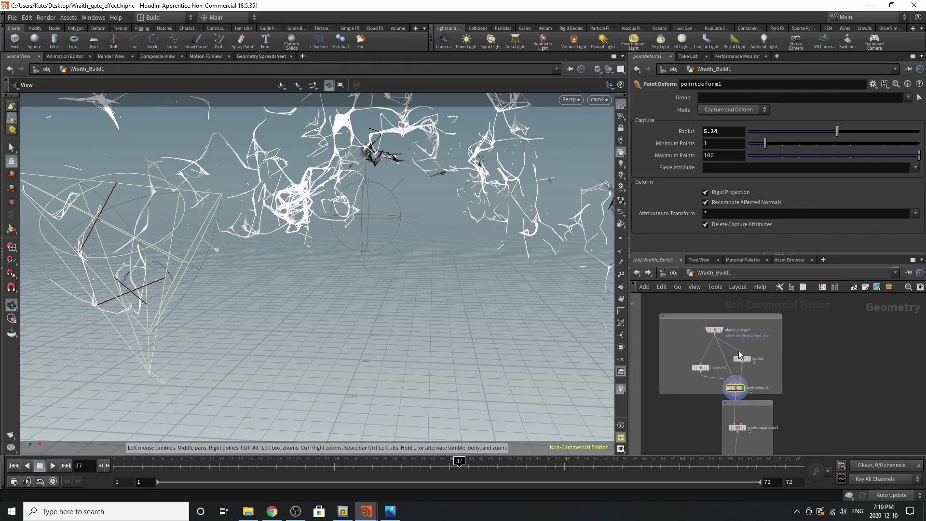
{"action": "scroll", "coordinate": [740, 357], "scroll_direction": "up", "scroll_amount": 2}
{"action": "scroll", "coordinate": [755, 404], "scroll_direction": "down", "scroll_amount": 4}
{"action": "scroll", "coordinate": [767, 446], "scroll_direction": "up", "scroll_amount": 4}
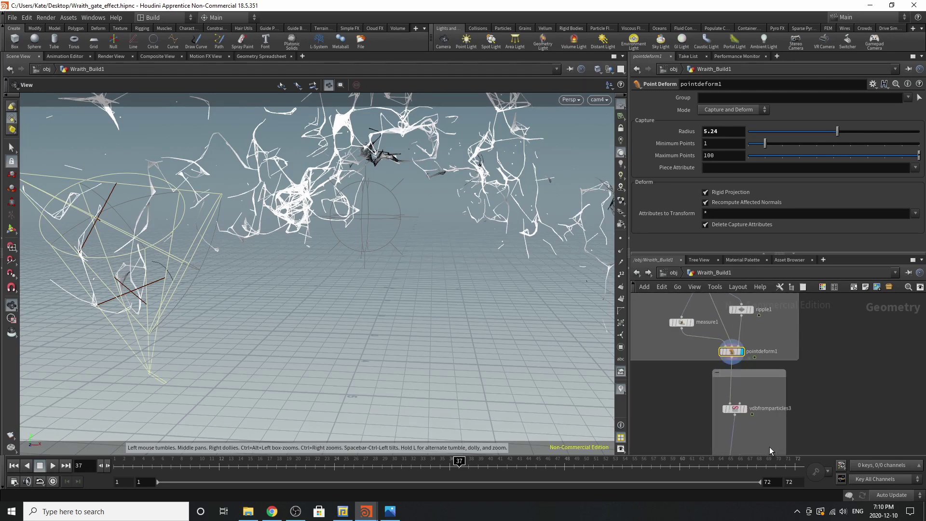
{"action": "scroll", "coordinate": [749, 409], "scroll_direction": "up", "scroll_amount": 3}
{"action": "left_click", "coordinate": [739, 408]}
{"action": "left_click", "coordinate": [722, 409]}
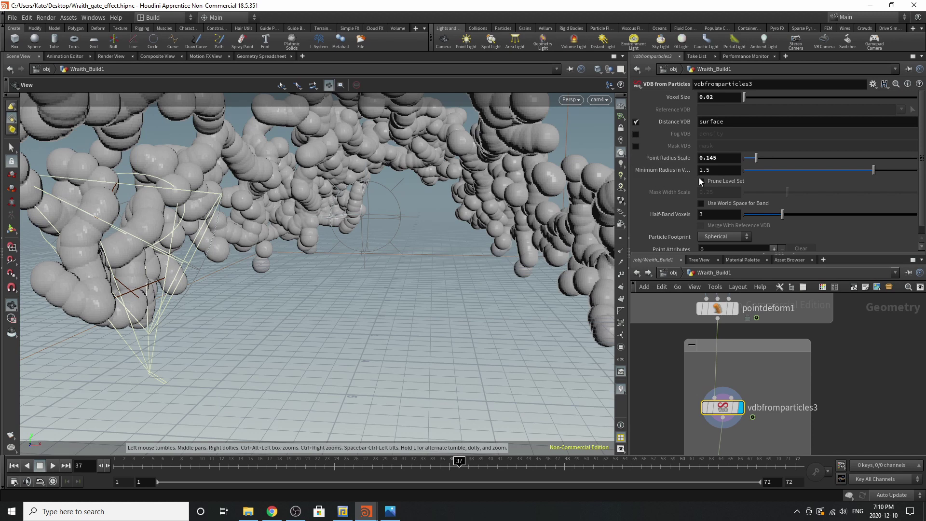
Step: Inspect the parameters of vdbreshapesdf6 and vdbreshapesdf7 and display the reshaped VDB surface
{"action": "scroll", "coordinate": [745, 366], "scroll_direction": "down", "scroll_amount": 5}
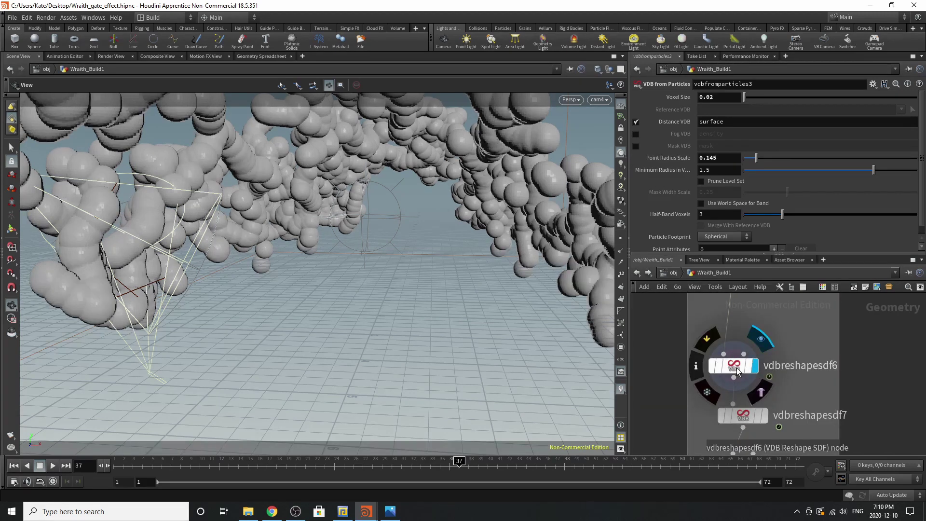
{"action": "left_click", "coordinate": [737, 368]}
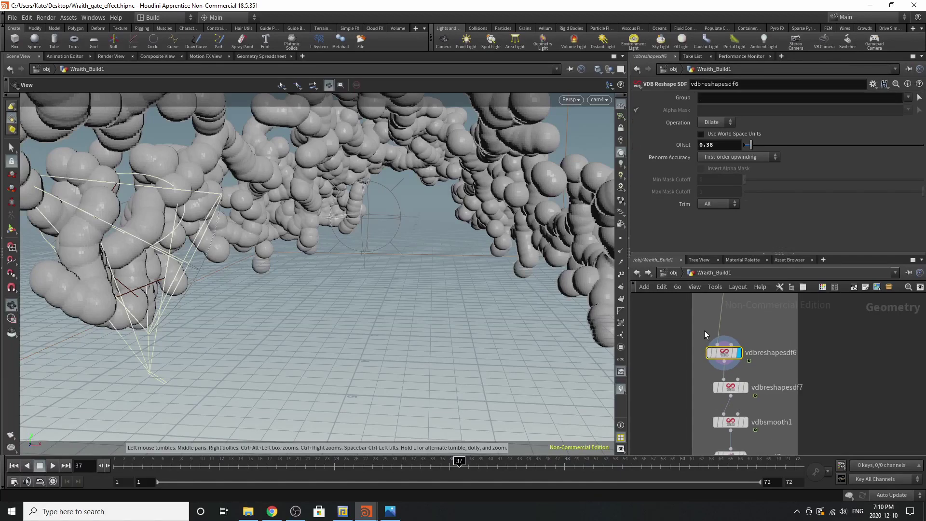
{"action": "scroll", "coordinate": [704, 330], "scroll_direction": "down", "scroll_amount": 3}
{"action": "left_click", "coordinate": [718, 354]}
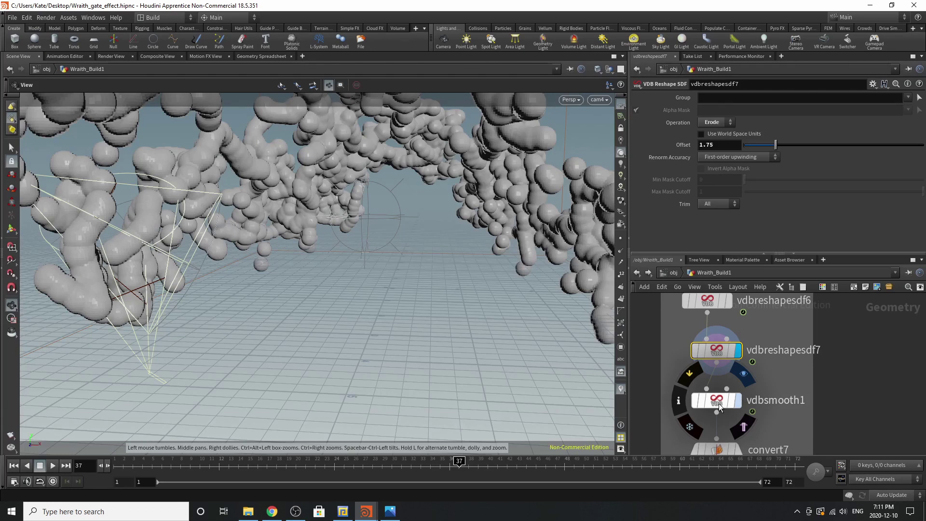
Step: Display the vdbsmooth1 result, followed by the convert7 polygon mesh, showing each node's parameters
{"action": "left_click", "coordinate": [738, 401]}
{"action": "left_click", "coordinate": [718, 405]}
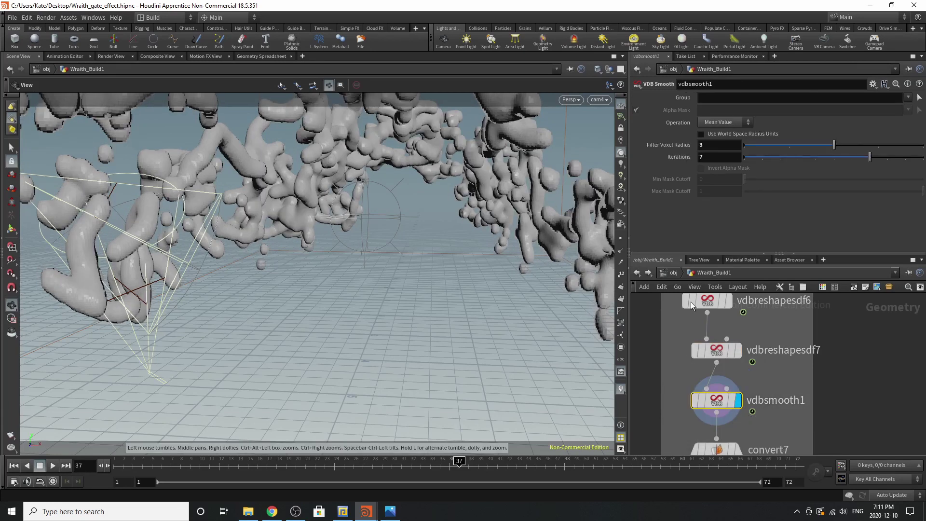
{"action": "scroll", "coordinate": [690, 302], "scroll_direction": "down", "scroll_amount": 3}
{"action": "scroll", "coordinate": [705, 384], "scroll_direction": "up", "scroll_amount": 3}
{"action": "left_click", "coordinate": [725, 383]}
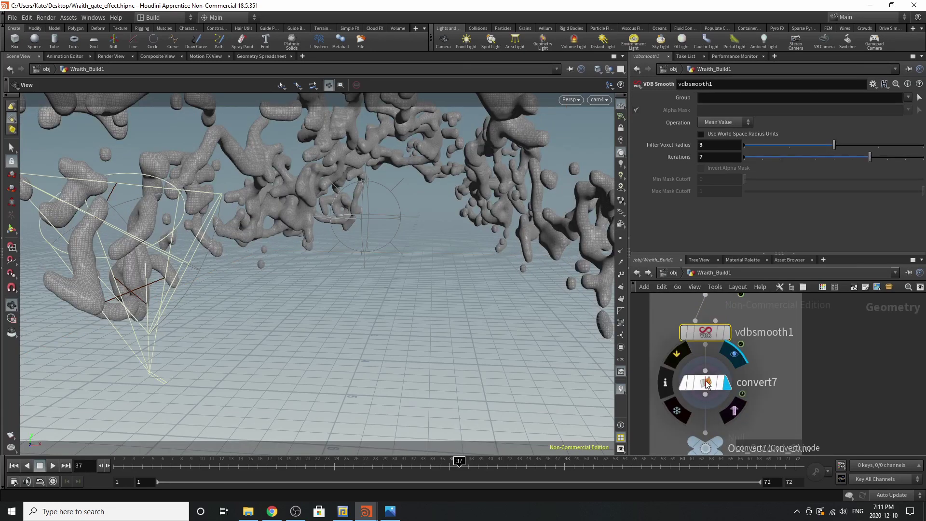
{"action": "left_click", "coordinate": [706, 382]}
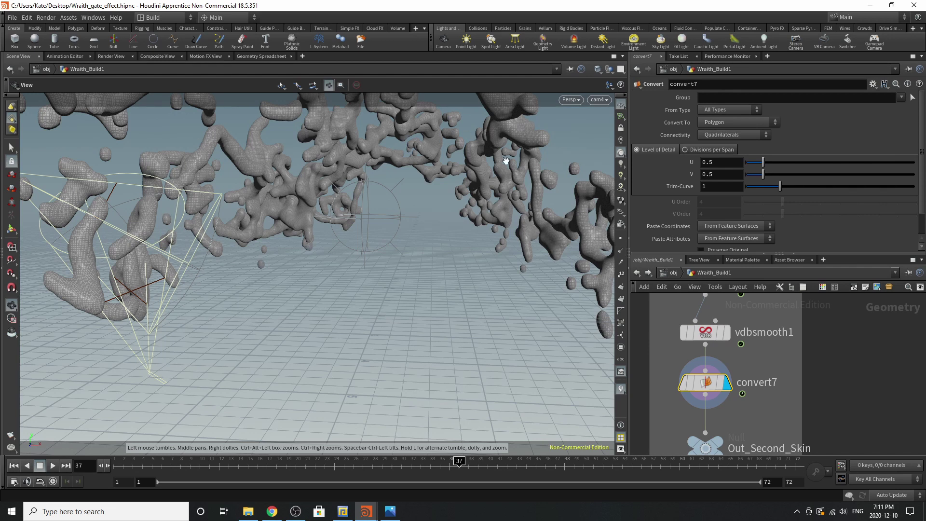
Step: Display the Out_Second_Skin null and colour the node black
{"action": "scroll", "coordinate": [704, 338], "scroll_direction": "down", "scroll_amount": 3}
{"action": "scroll", "coordinate": [708, 367], "scroll_direction": "up", "scroll_amount": 3}
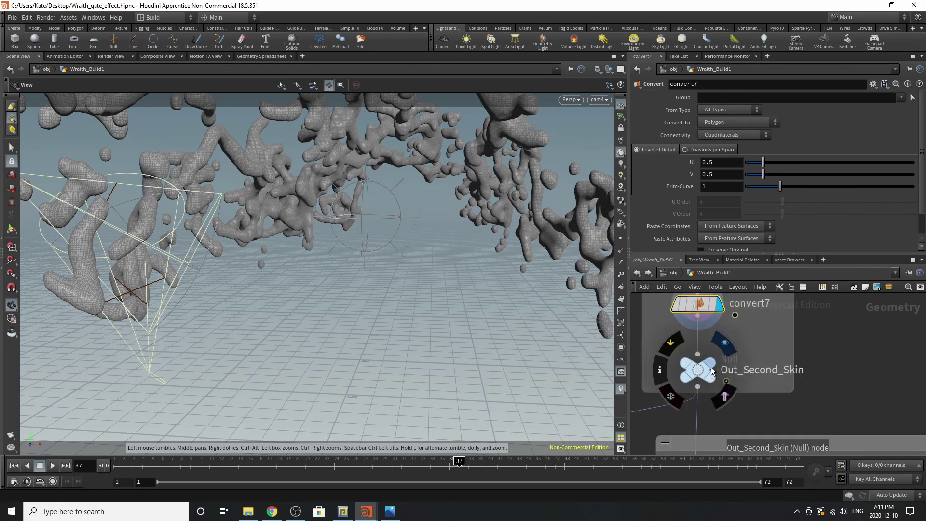
{"action": "left_click", "coordinate": [702, 375]}
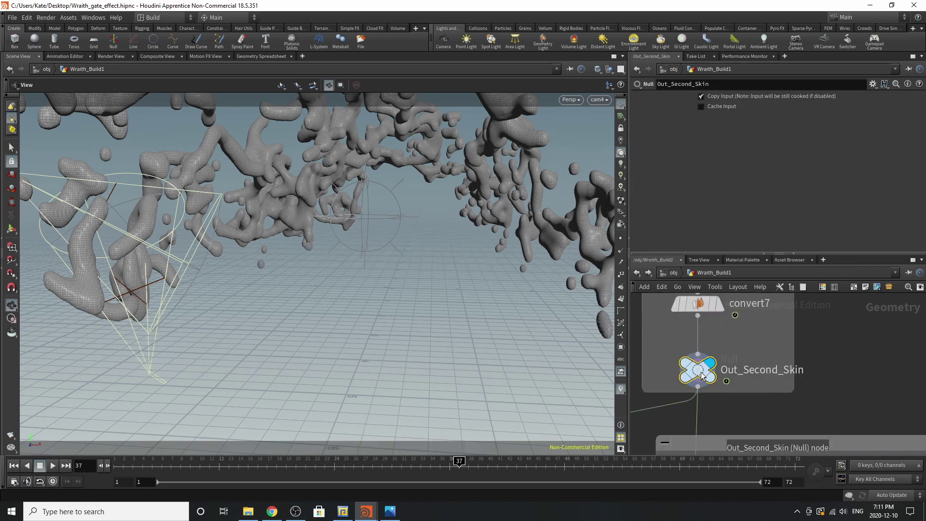
{"action": "key", "text": "c"}
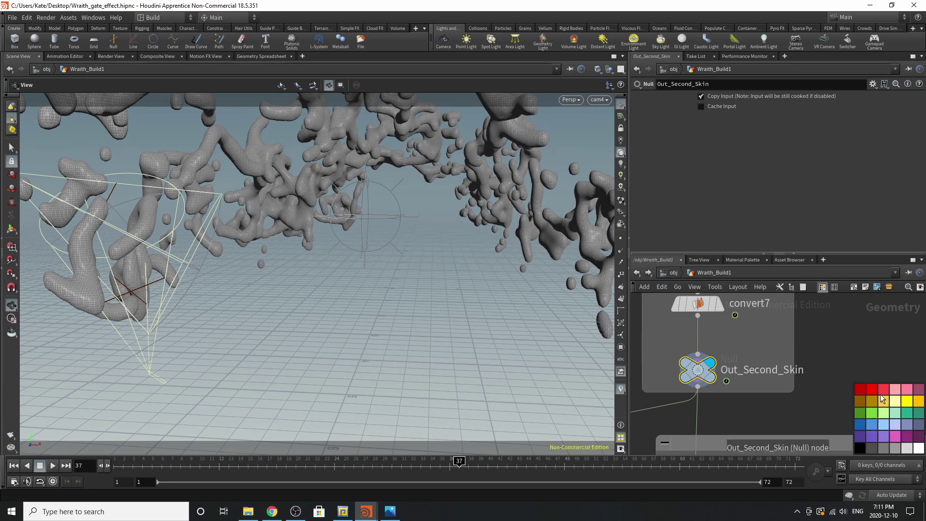
{"action": "left_click", "coordinate": [861, 450]}
{"action": "key", "text": "c"}
Step: Delete the bypassed node between convert3 and subdivide2
{"action": "scroll", "coordinate": [792, 351], "scroll_direction": "down", "scroll_amount": 6}
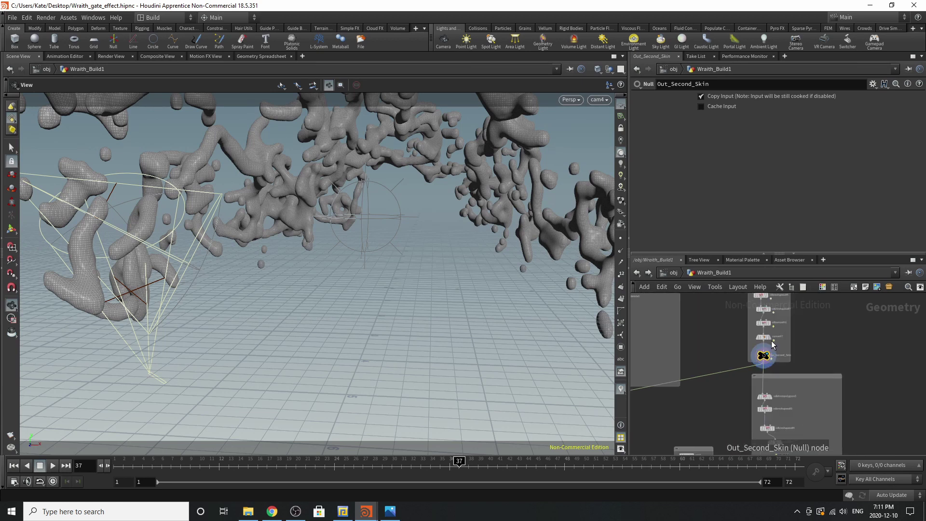
{"action": "middle_click_drag", "start_coordinate": [776, 381], "coordinate": [775, 309]}
{"action": "scroll", "coordinate": [789, 383], "scroll_direction": "up", "scroll_amount": 6}
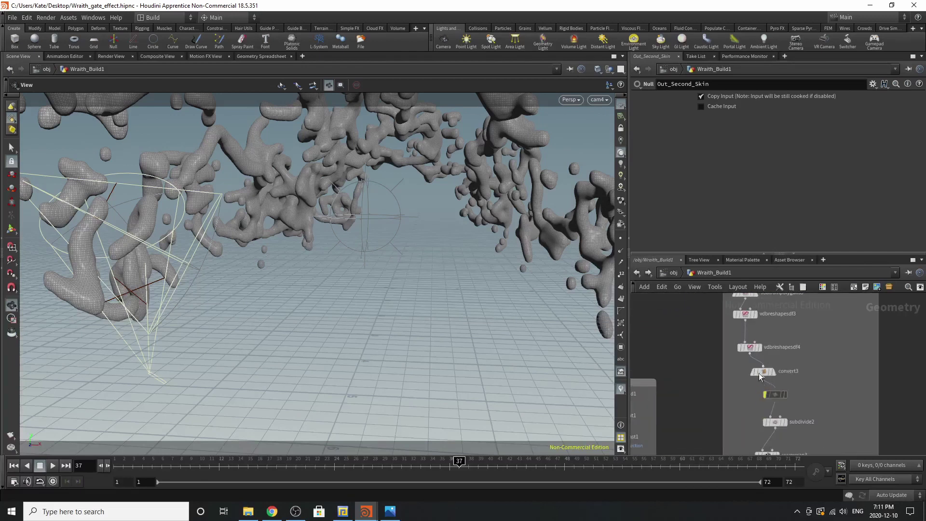
{"action": "left_click", "coordinate": [784, 389]}
{"action": "key", "text": "Delete"}
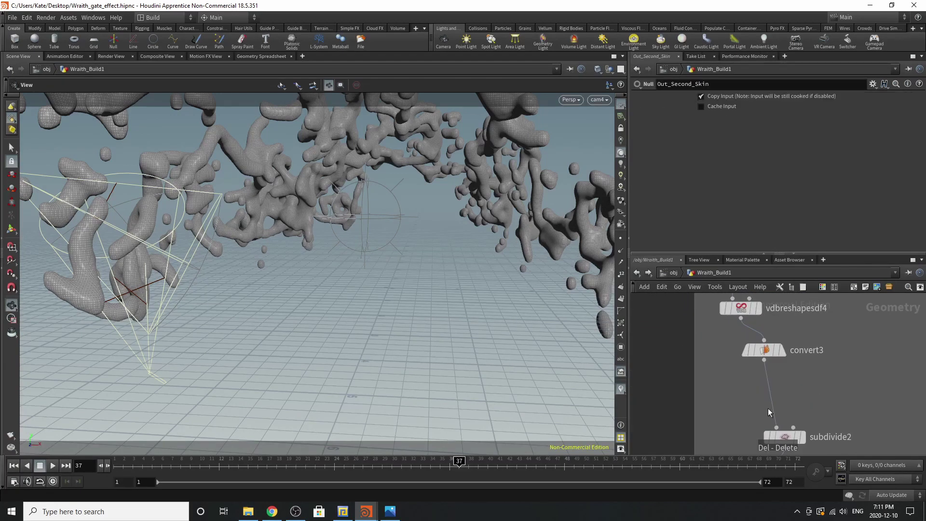
Step: Display the vdbfrompolygons3 node's result and show its parameters
{"action": "scroll", "coordinate": [753, 408], "scroll_direction": "down", "scroll_amount": 6}
{"action": "middle_click_drag", "start_coordinate": [739, 371], "coordinate": [745, 332]}
{"action": "scroll", "coordinate": [748, 347], "scroll_direction": "up", "scroll_amount": 5}
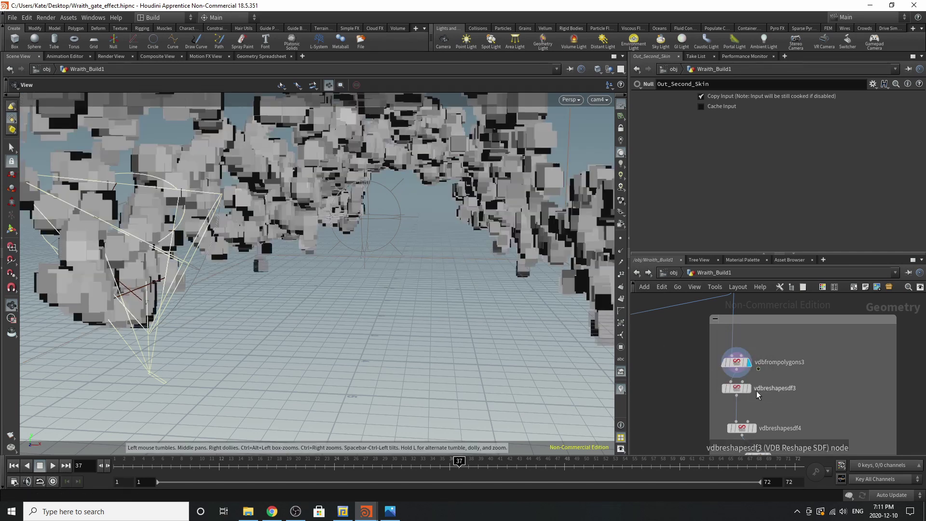
{"action": "left_click", "coordinate": [738, 364]}
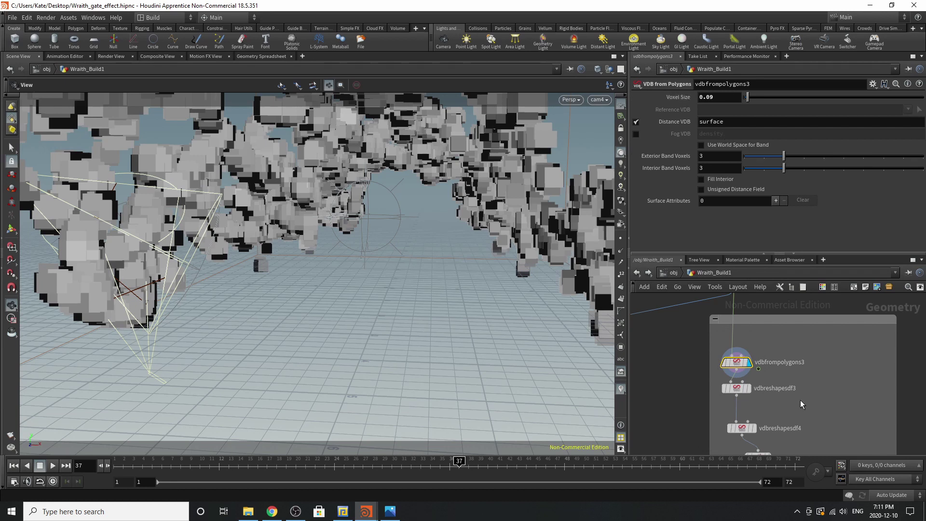
Step: Compare the vdbreshapesdf3 dilate and vdbreshapesdf4 erode results, showing each node's parameters
{"action": "scroll", "coordinate": [771, 396], "scroll_direction": "up", "scroll_amount": 2}
{"action": "left_click", "coordinate": [744, 387]}
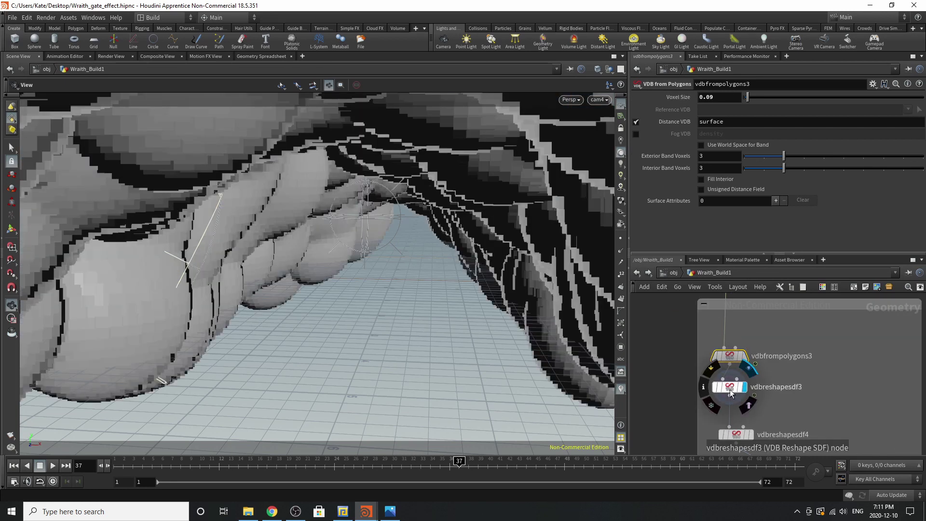
{"action": "left_click", "coordinate": [729, 387]}
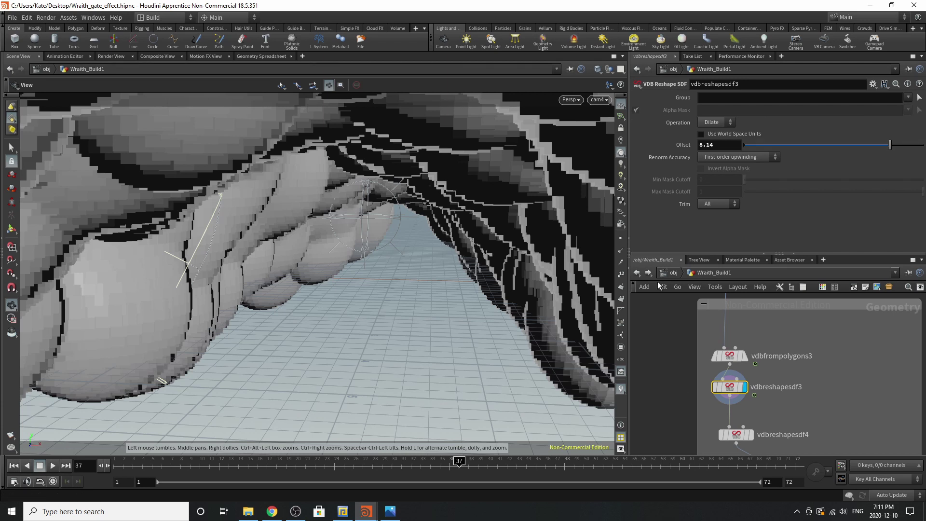
{"action": "scroll", "coordinate": [779, 364], "scroll_direction": "down", "scroll_amount": 3}
{"action": "scroll", "coordinate": [748, 429], "scroll_direction": "up", "scroll_amount": 4}
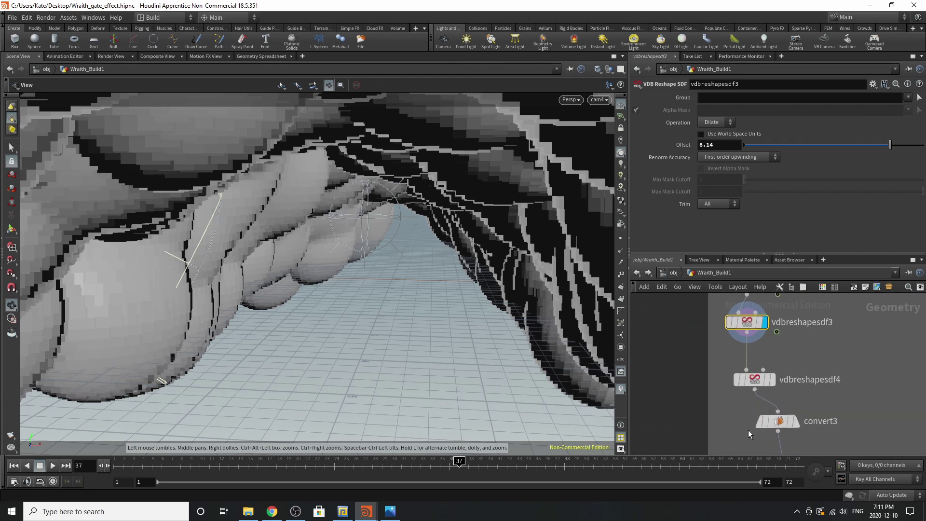
{"action": "left_click", "coordinate": [772, 379]}
{"action": "left_click", "coordinate": [755, 380]}
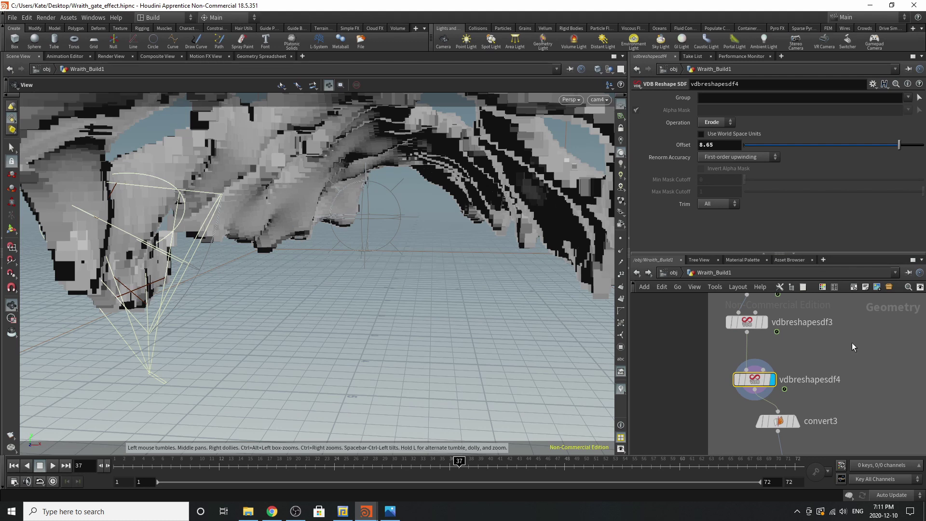
Step: Display the convert3 mesh and examine it from outside the camera view at frame 26
{"action": "left_click", "coordinate": [793, 421]}
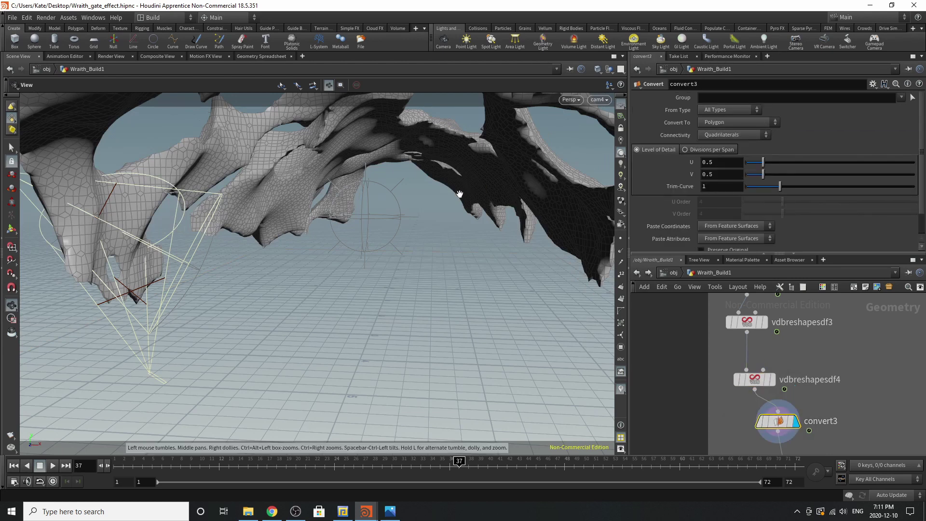
{"action": "left_click_drag", "start_coordinate": [460, 193], "coordinate": [399, 157]}
{"action": "scroll", "coordinate": [399, 157], "scroll_direction": "up", "scroll_amount": 2}
{"action": "left_click", "coordinate": [354, 466]}
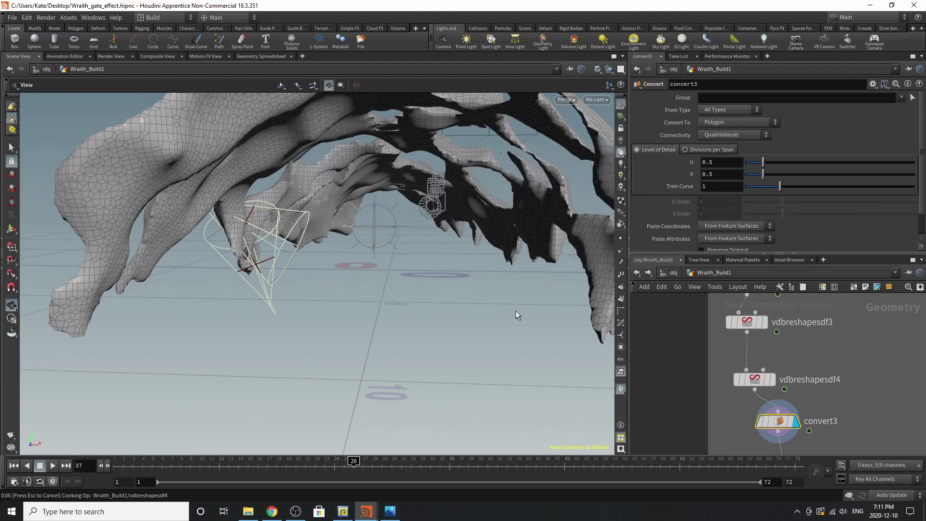
Step: Display the subdivide2 result, followed by uvunwrap3 with its UV unwrap parameters
{"action": "scroll", "coordinate": [671, 315], "scroll_direction": "down", "scroll_amount": 4}
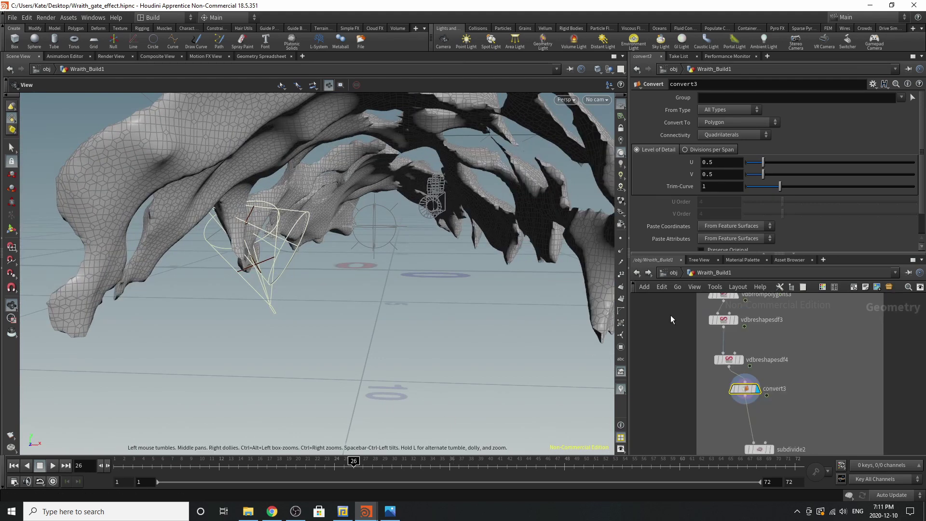
{"action": "scroll", "coordinate": [717, 413], "scroll_direction": "up", "scroll_amount": 4}
{"action": "left_click", "coordinate": [772, 403]}
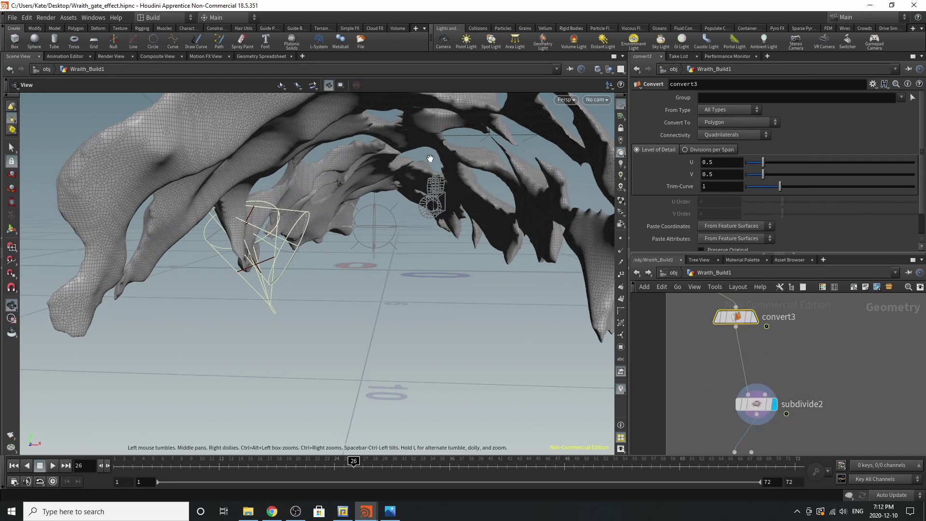
{"action": "scroll", "coordinate": [759, 354], "scroll_direction": "down", "scroll_amount": 4}
{"action": "scroll", "coordinate": [764, 403], "scroll_direction": "up", "scroll_amount": 3}
{"action": "left_click", "coordinate": [769, 401]}
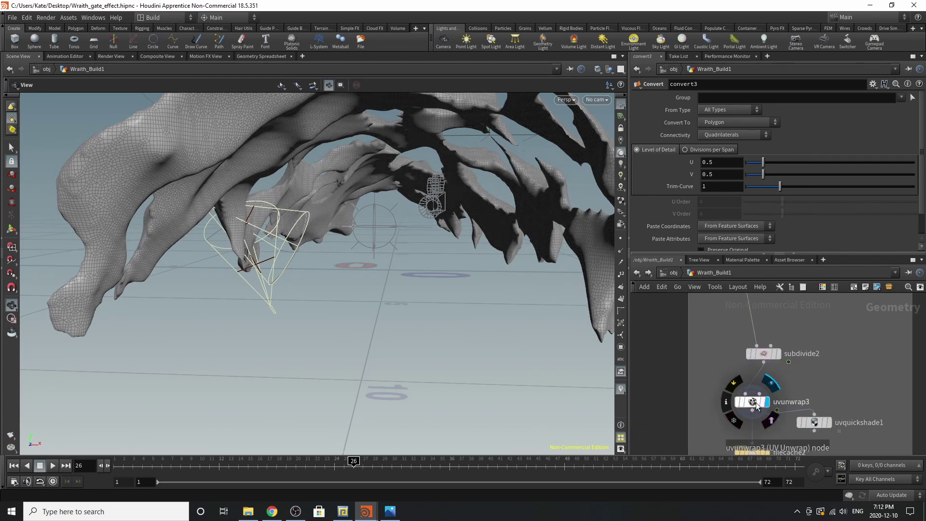
{"action": "left_click", "coordinate": [756, 403]}
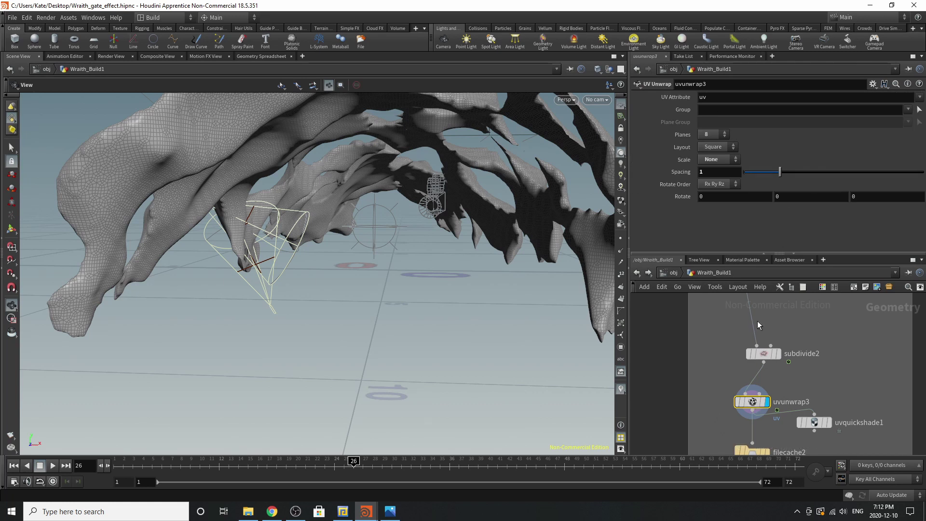
Step: Colour the Skin_Out null at the end of the skin branch black
{"action": "scroll", "coordinate": [780, 426], "scroll_direction": "down", "scroll_amount": 3}
{"action": "scroll", "coordinate": [762, 357], "scroll_direction": "up", "scroll_amount": 3}
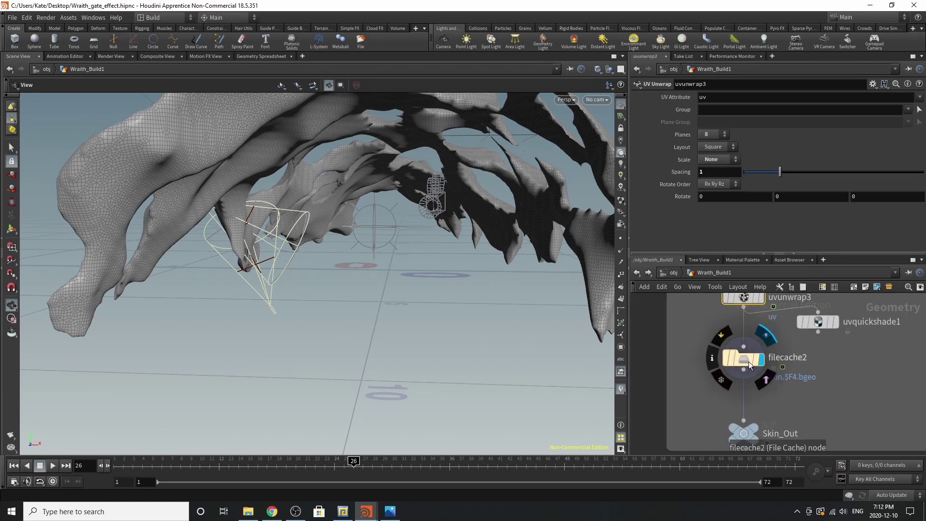
{"action": "left_click", "coordinate": [747, 362]}
{"action": "left_click", "coordinate": [749, 435]}
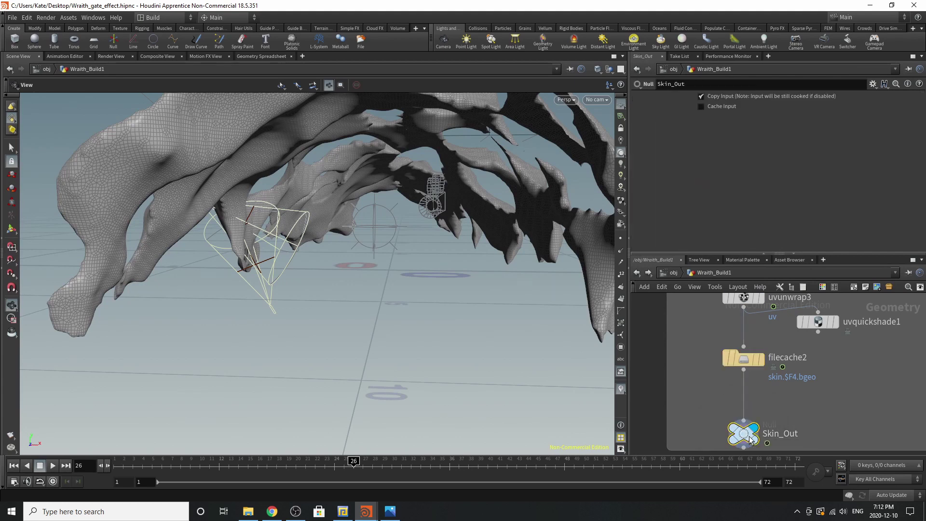
{"action": "key", "text": "c"}
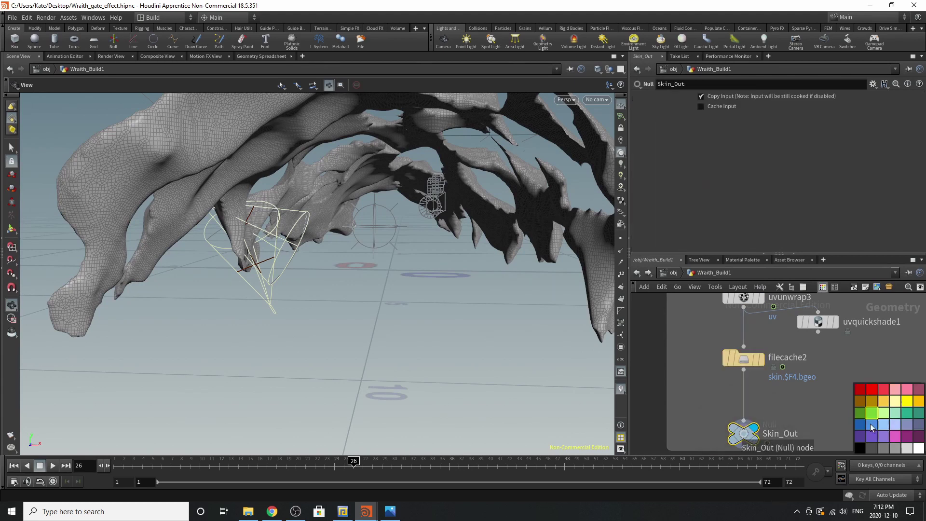
{"action": "left_click", "coordinate": [859, 447]}
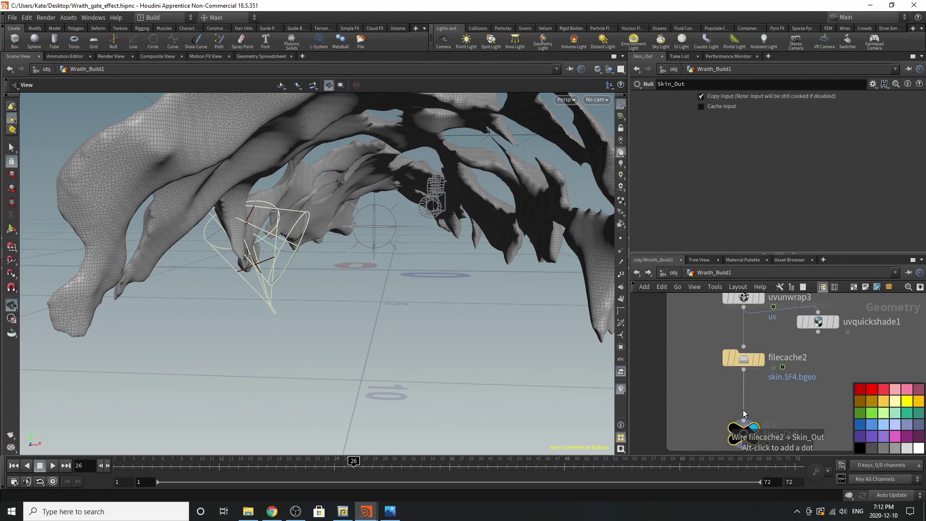
Step: Select the Out_Second_Skin null that feeds the skin branch and show its parameters
{"action": "scroll", "coordinate": [762, 364], "scroll_direction": "down", "scroll_amount": 5}
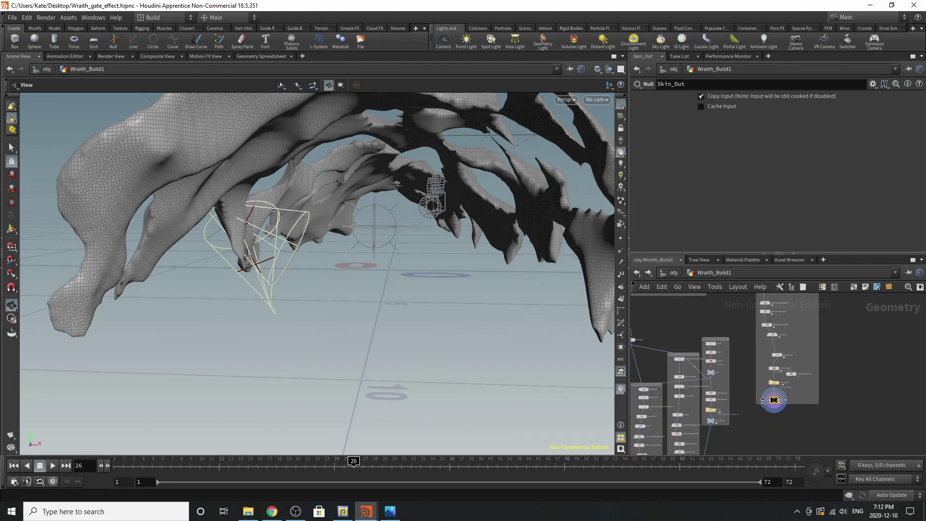
{"action": "scroll", "coordinate": [763, 393], "scroll_direction": "up", "scroll_amount": 5}
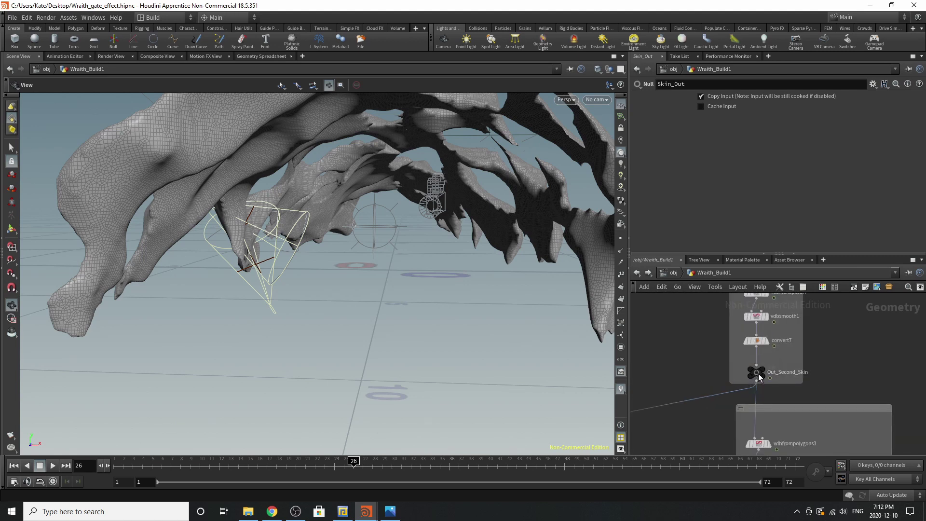
{"action": "left_click", "coordinate": [757, 374]}
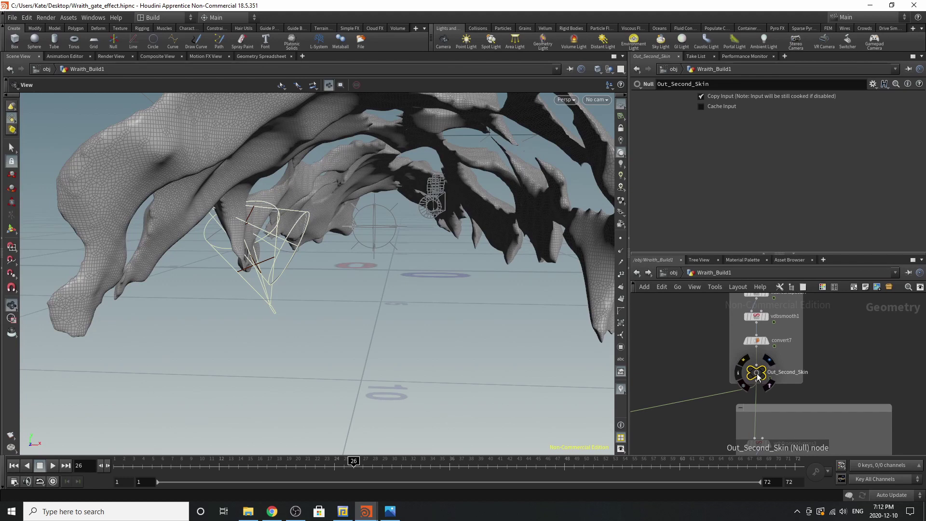
Step: Display the merge7 result and examine the combined geometry from outside and close up
{"action": "scroll", "coordinate": [756, 373], "scroll_direction": "down", "scroll_amount": 5}
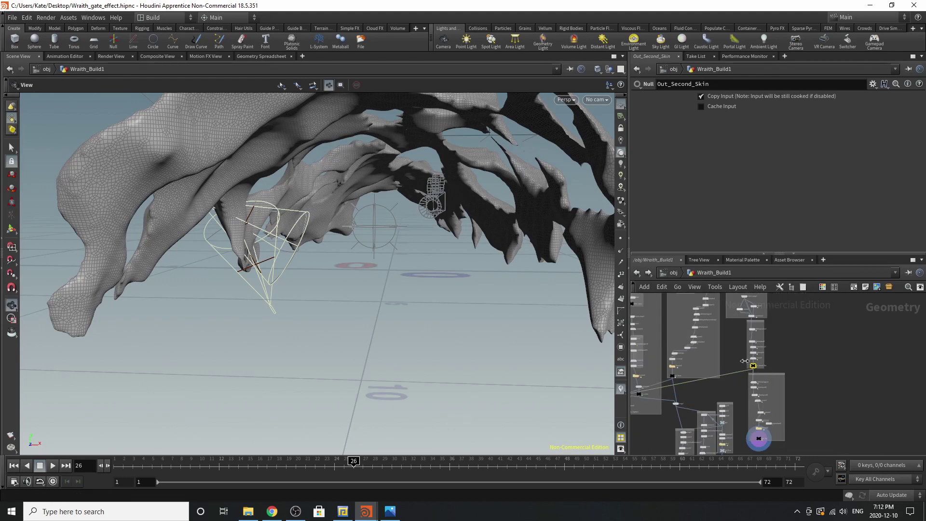
{"action": "scroll", "coordinate": [795, 399], "scroll_direction": "down", "scroll_amount": 3}
{"action": "scroll", "coordinate": [798, 395], "scroll_direction": "up", "scroll_amount": 4}
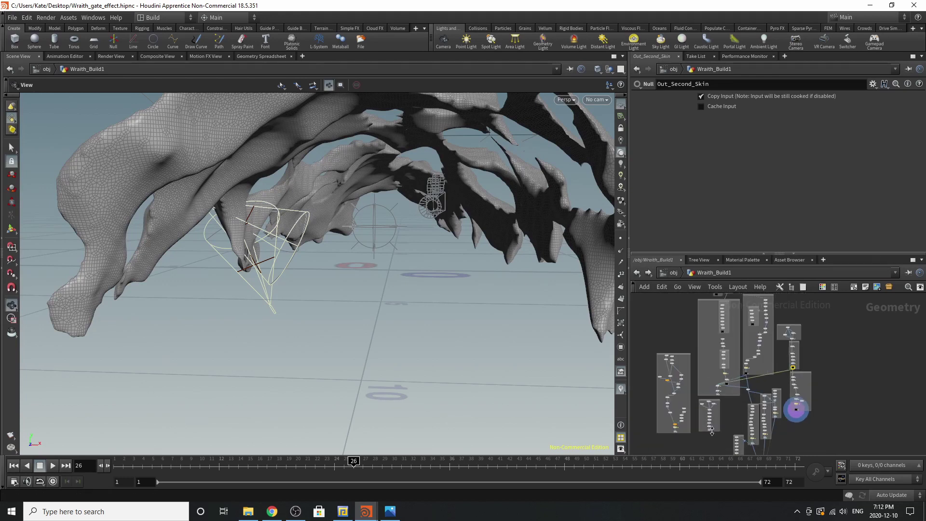
{"action": "scroll", "coordinate": [730, 374], "scroll_direction": "up", "scroll_amount": 5}
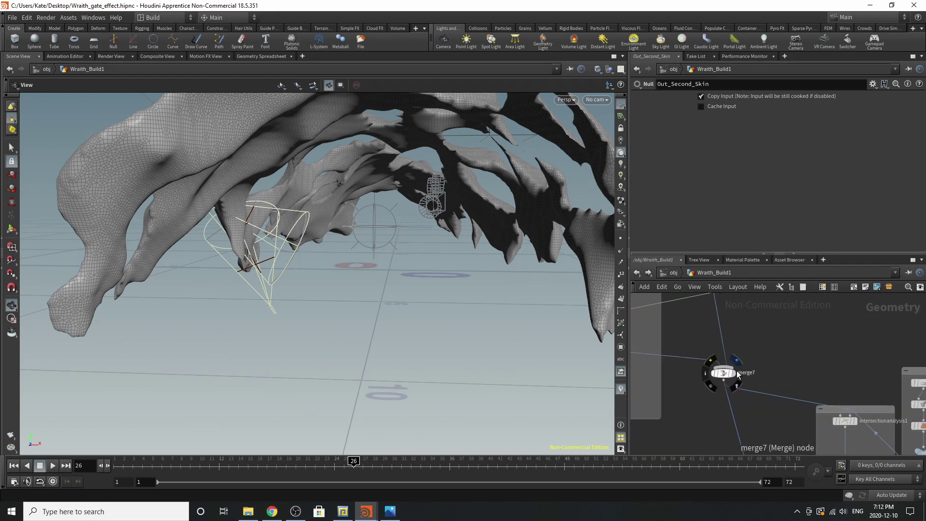
{"action": "key", "text": "r"}
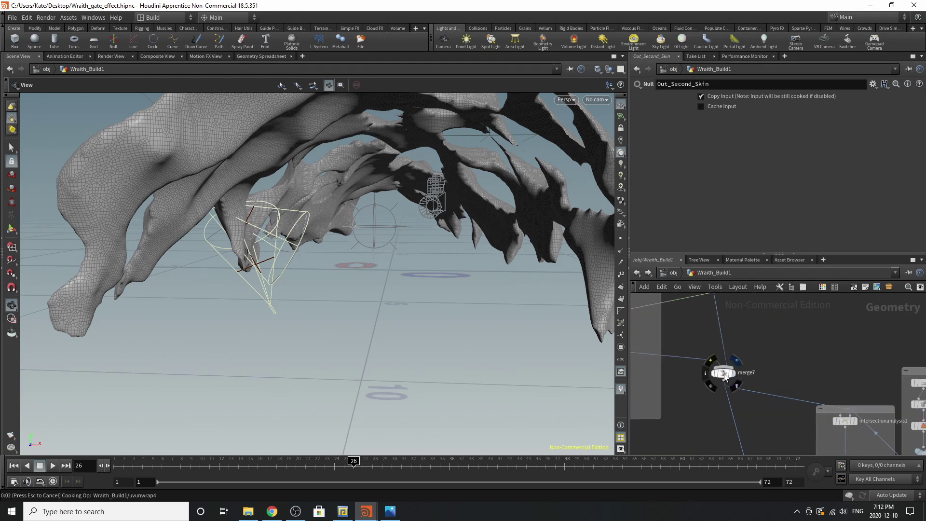
{"action": "left_click", "coordinate": [724, 376]}
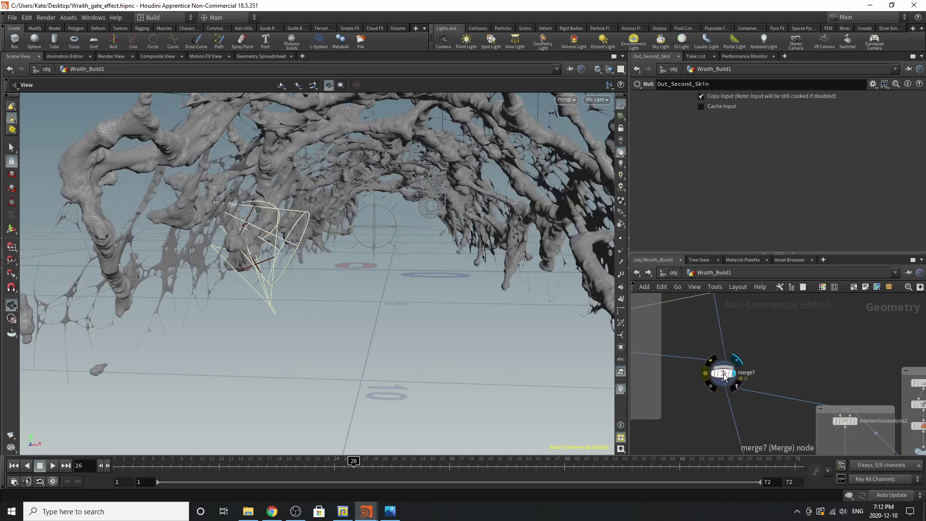
{"action": "right_click_drag", "start_coordinate": [357, 212], "coordinate": [205, 228]}
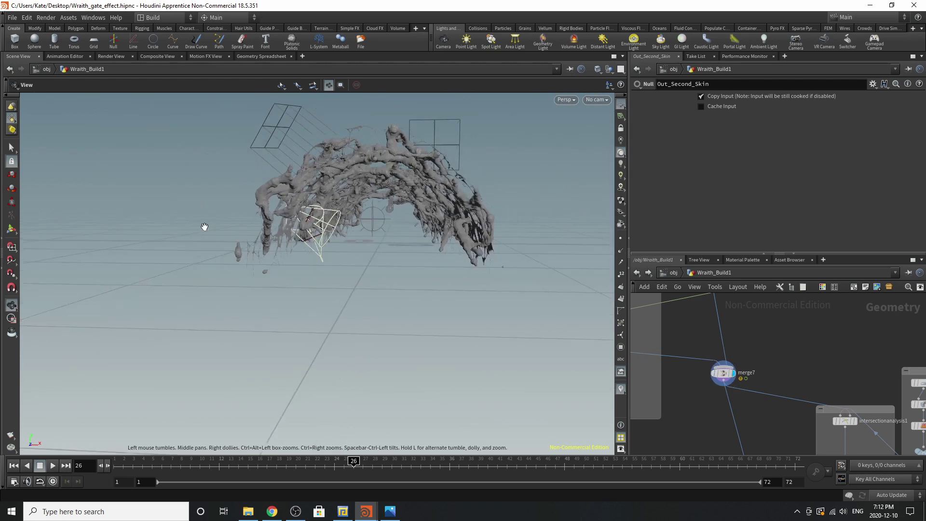
{"action": "left_click_drag", "start_coordinate": [250, 184], "coordinate": [482, 243]}
{"action": "right_click_drag", "start_coordinate": [342, 129], "coordinate": [462, 65]}
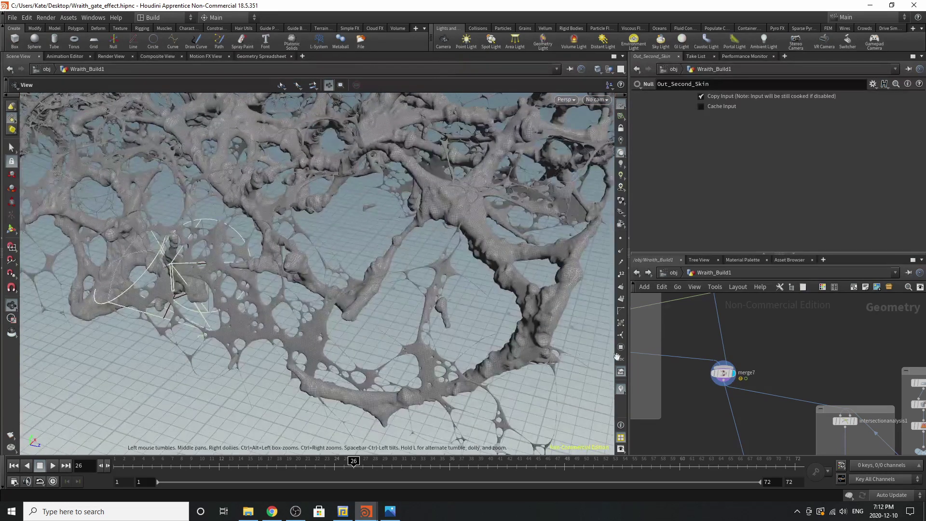
Step: Examine the black output nulls feeding merge7 and the branches that follow it in the network
{"action": "right_click_drag", "start_coordinate": [710, 381], "coordinate": [747, 459]}
{"action": "middle_click_drag", "start_coordinate": [738, 376], "coordinate": [760, 405]}
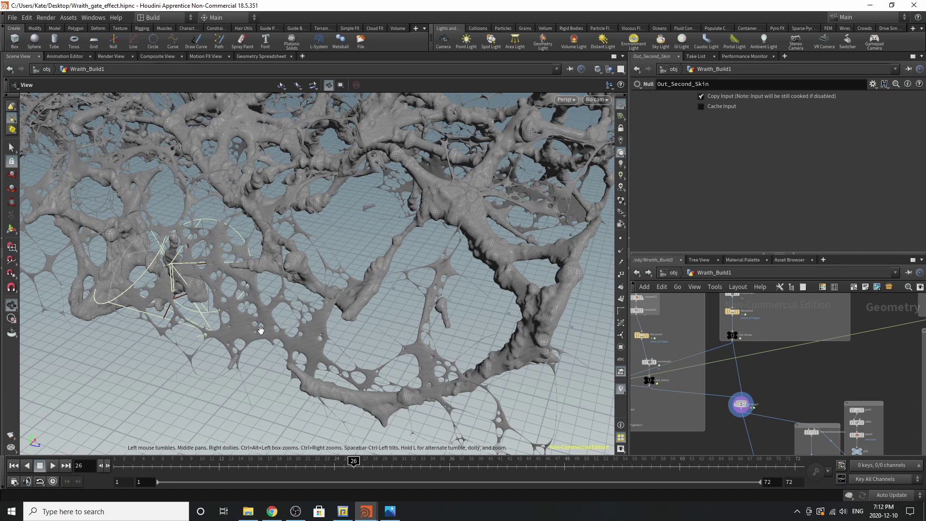
{"action": "scroll", "coordinate": [776, 383], "scroll_direction": "down", "scroll_amount": 2}
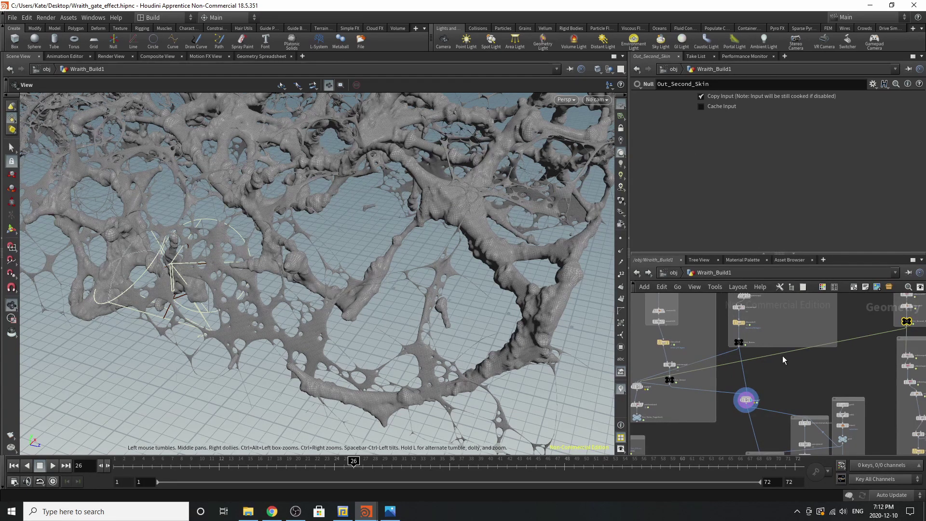
{"action": "scroll", "coordinate": [757, 335], "scroll_direction": "down", "scroll_amount": 3}
{"action": "scroll", "coordinate": [764, 397], "scroll_direction": "up", "scroll_amount": 3}
{"action": "scroll", "coordinate": [800, 342], "scroll_direction": "up", "scroll_amount": 2}
{"action": "scroll", "coordinate": [781, 331], "scroll_direction": "down", "scroll_amount": 3}
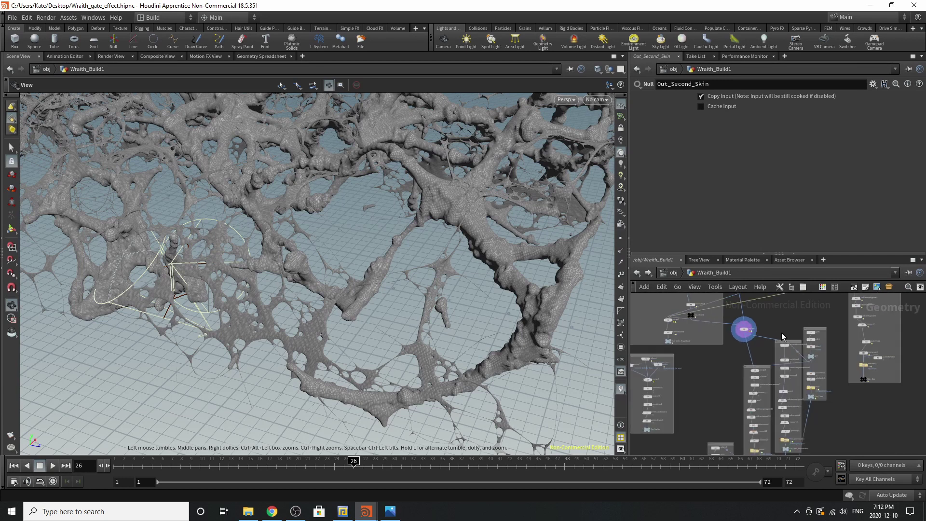
{"action": "scroll", "coordinate": [781, 332], "scroll_direction": "down", "scroll_amount": 3}
{"action": "scroll", "coordinate": [773, 367], "scroll_direction": "up", "scroll_amount": 2}
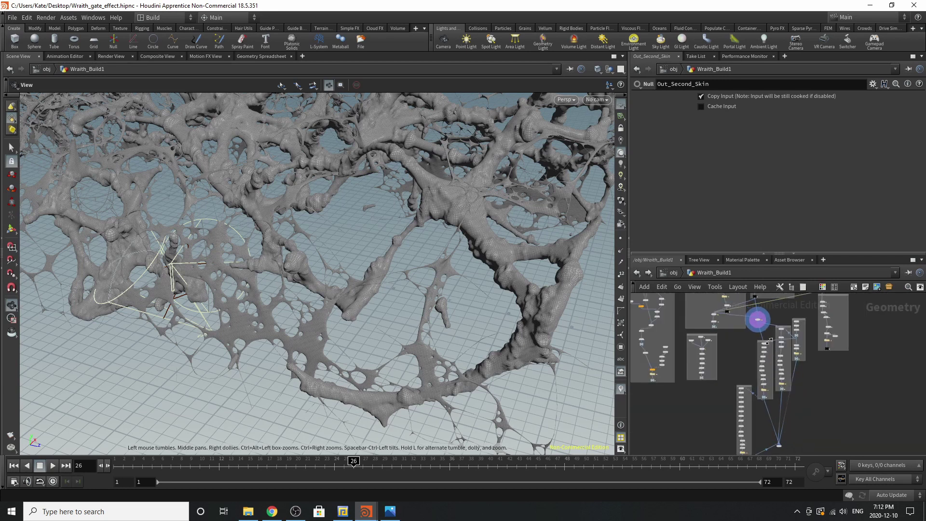
Step: Display the merge6 result, show its input operators and examine the floor, pillars and wall pieces
{"action": "scroll", "coordinate": [780, 434], "scroll_direction": "up", "scroll_amount": 5}
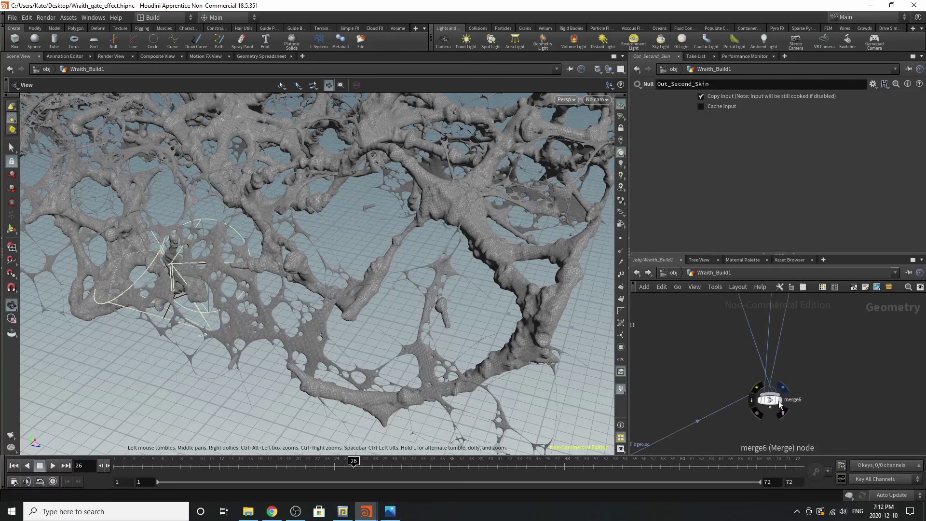
{"action": "left_click", "coordinate": [778, 401]}
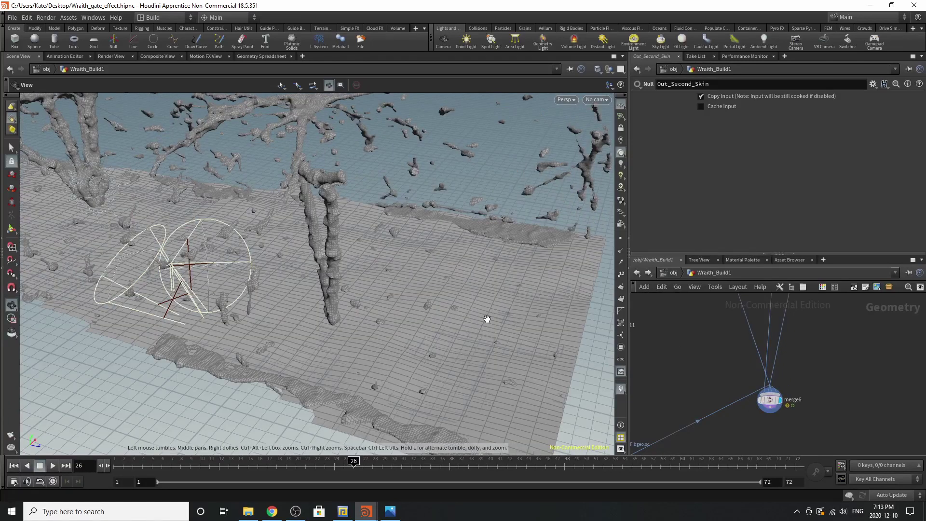
{"action": "left_click", "coordinate": [764, 397]}
{"action": "left_click_drag", "start_coordinate": [498, 328], "coordinate": [353, 267]}
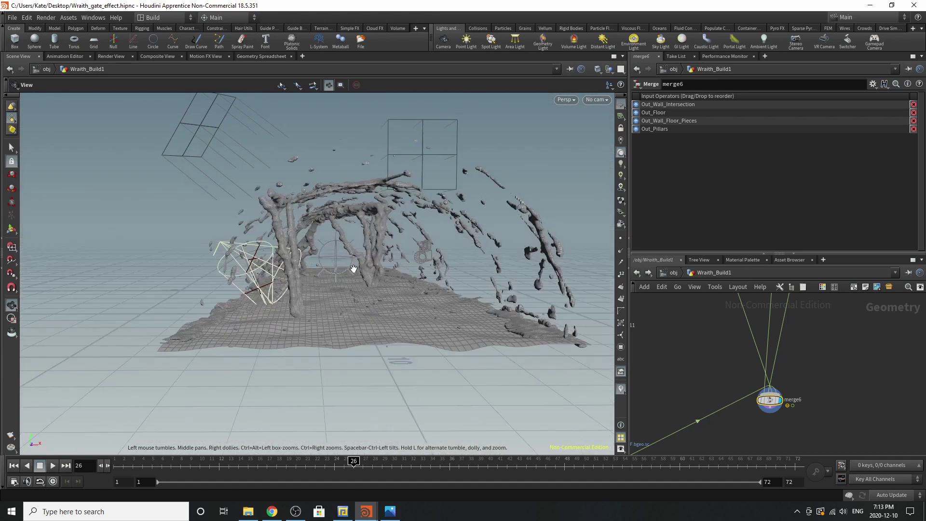
{"action": "right_click_drag", "start_coordinate": [353, 267], "coordinate": [409, 249]}
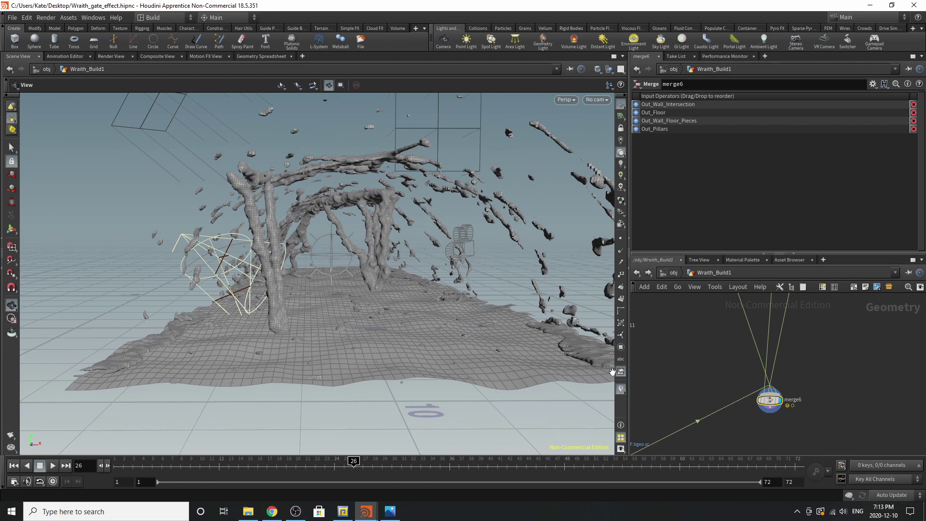
Step: Return to the merge7 node, show its input operators and display its result
{"action": "scroll", "coordinate": [751, 412], "scroll_direction": "down", "scroll_amount": 4}
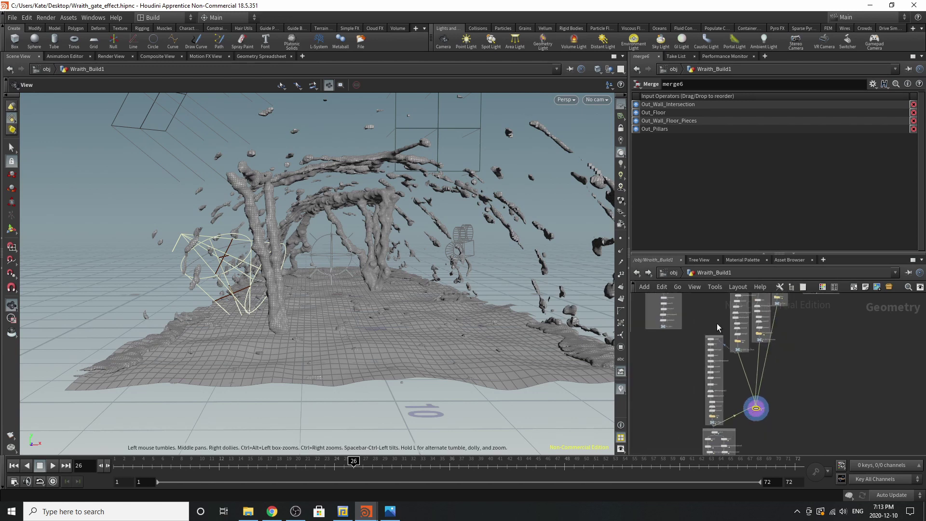
{"action": "left_click_drag", "start_coordinate": [717, 337], "coordinate": [712, 330]}
{"action": "scroll", "coordinate": [792, 393], "scroll_direction": "down", "scroll_amount": 3}
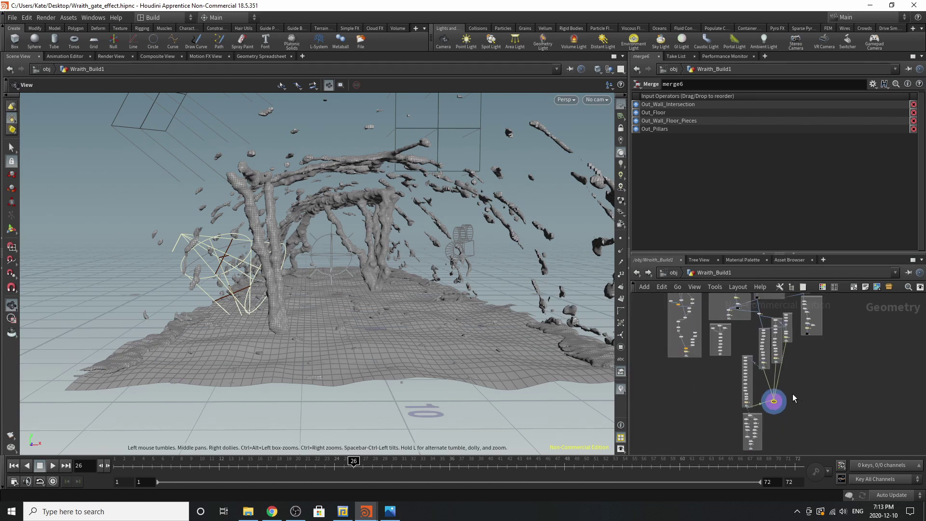
{"action": "scroll", "coordinate": [779, 312], "scroll_direction": "up", "scroll_amount": 8}
{"action": "left_click", "coordinate": [680, 312]}
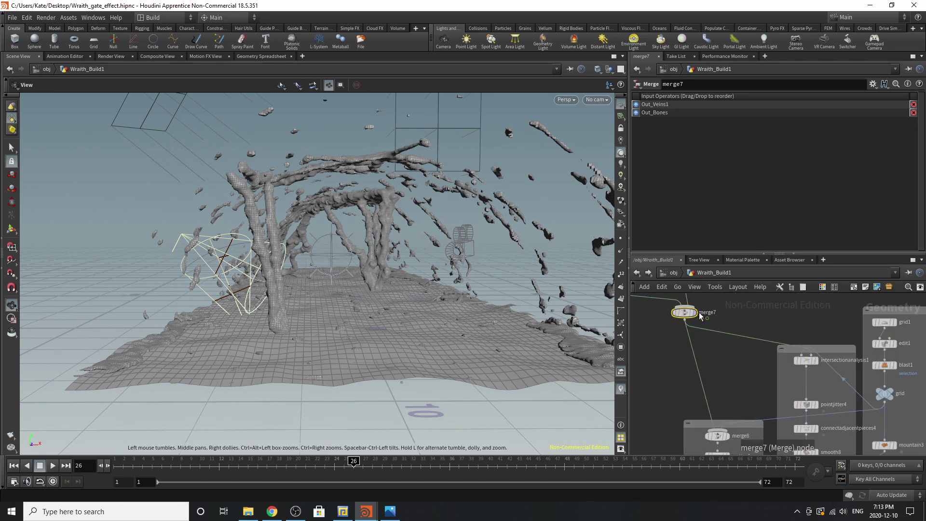
{"action": "left_click", "coordinate": [693, 312]}
Step: Display the intersectionanalysis1 result with its parameters and turn on point display in the viewport
{"action": "left_click_drag", "start_coordinate": [802, 361], "coordinate": [803, 373]}
{"action": "scroll", "coordinate": [820, 373], "scroll_direction": "up", "scroll_amount": 2}
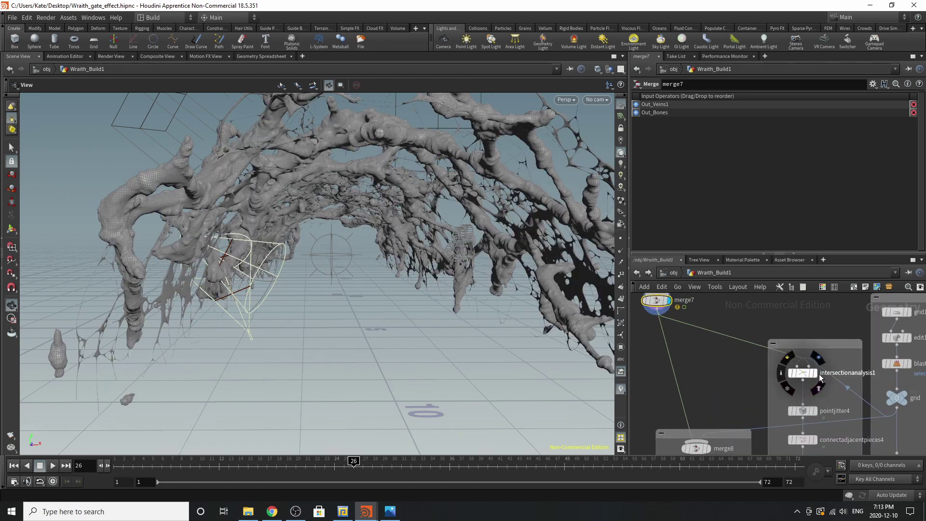
{"action": "left_click", "coordinate": [804, 374]}
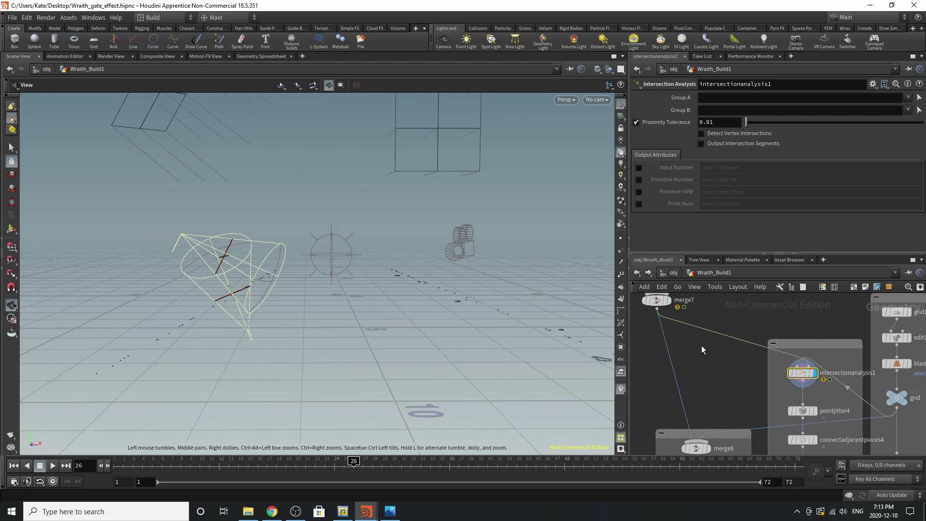
{"action": "left_click", "coordinate": [621, 239]}
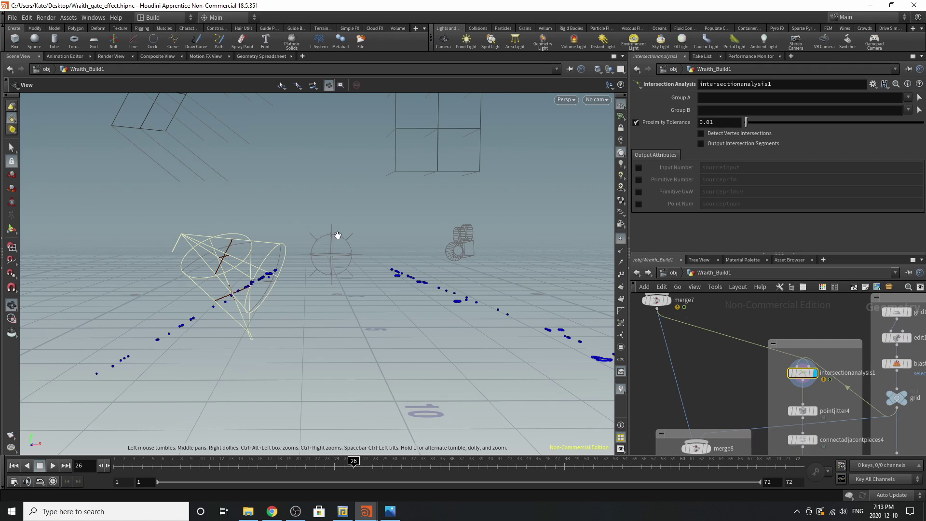
Step: Display the grid1 floor plane from the grid branch that feeds the intersection analysis
{"action": "scroll", "coordinate": [832, 389], "scroll_direction": "down", "scroll_amount": 3}
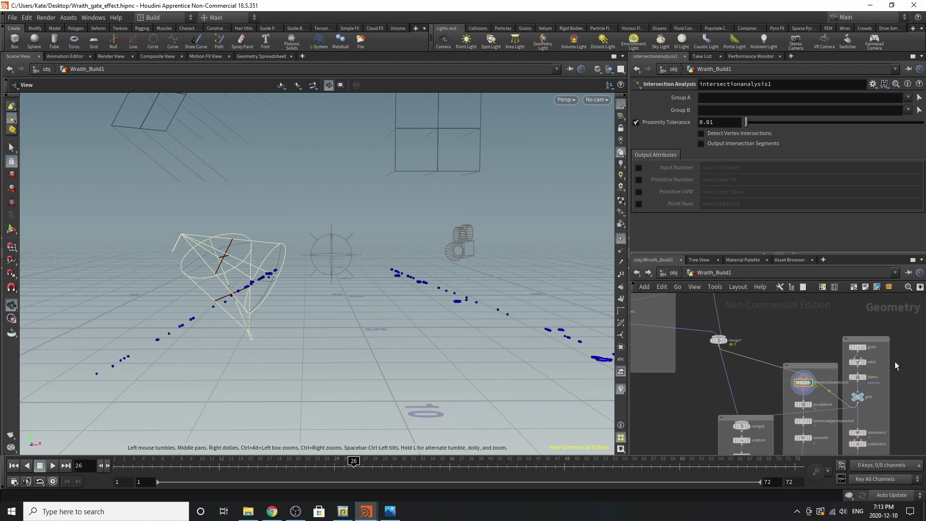
{"action": "scroll", "coordinate": [895, 360], "scroll_direction": "up", "scroll_amount": 2}
{"action": "scroll", "coordinate": [845, 354], "scroll_direction": "up", "scroll_amount": 2}
{"action": "mouse_move", "coordinate": [840, 338]}
{"action": "left_click", "coordinate": [855, 319]}
{"action": "left_click", "coordinate": [844, 339]}
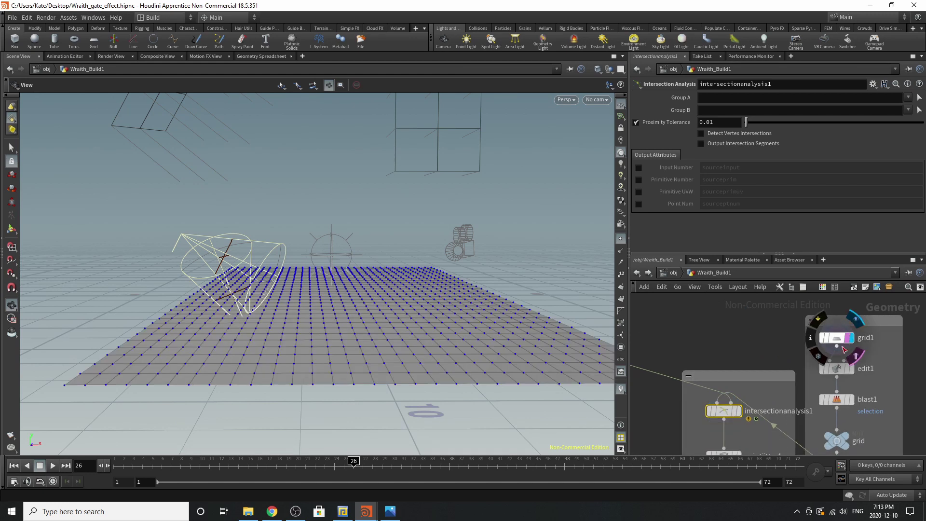
Step: Show merge7 as a template over the displayed grid1 plane and open grid1's parameters
{"action": "scroll", "coordinate": [747, 405], "scroll_direction": "down", "scroll_amount": 2}
{"action": "scroll", "coordinate": [639, 363], "scroll_direction": "up", "scroll_amount": 1}
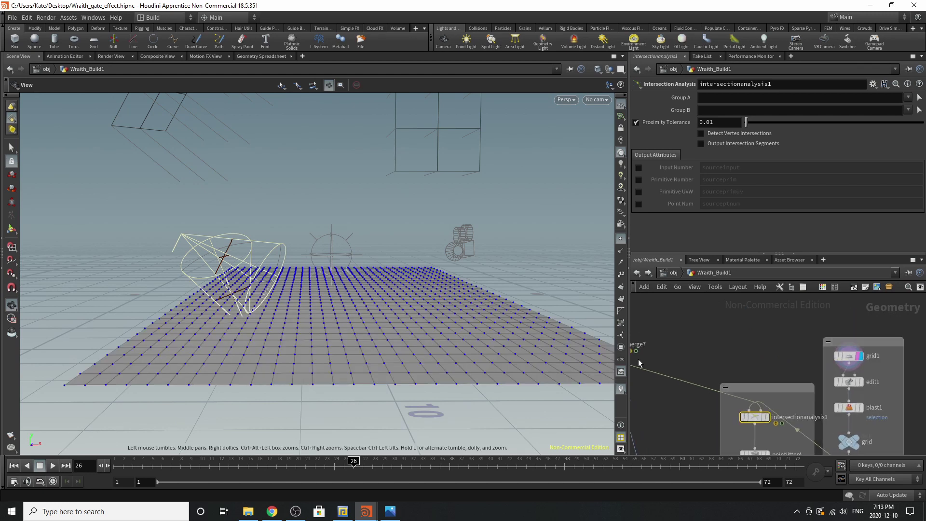
{"action": "scroll", "coordinate": [786, 390], "scroll_direction": "down", "scroll_amount": 3}
{"action": "scroll", "coordinate": [713, 381], "scroll_direction": "up", "scroll_amount": 2}
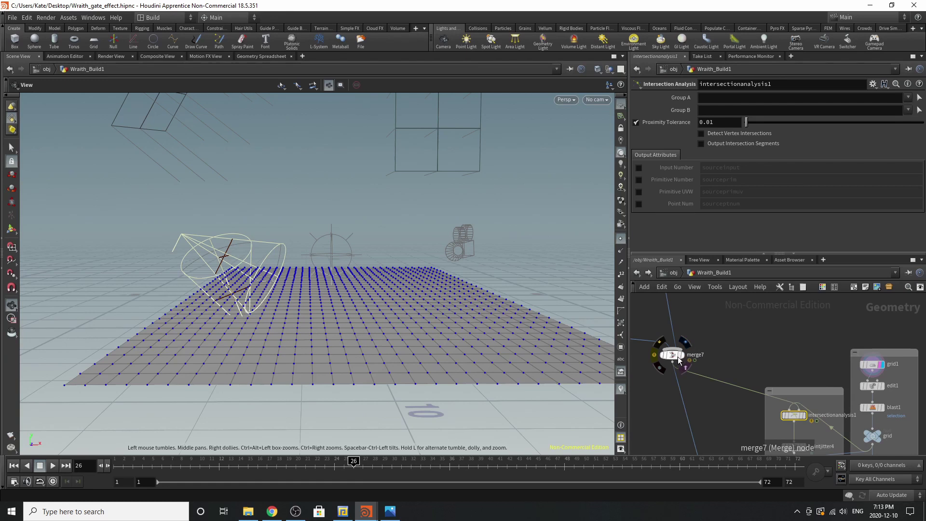
{"action": "left_click", "coordinate": [684, 366]}
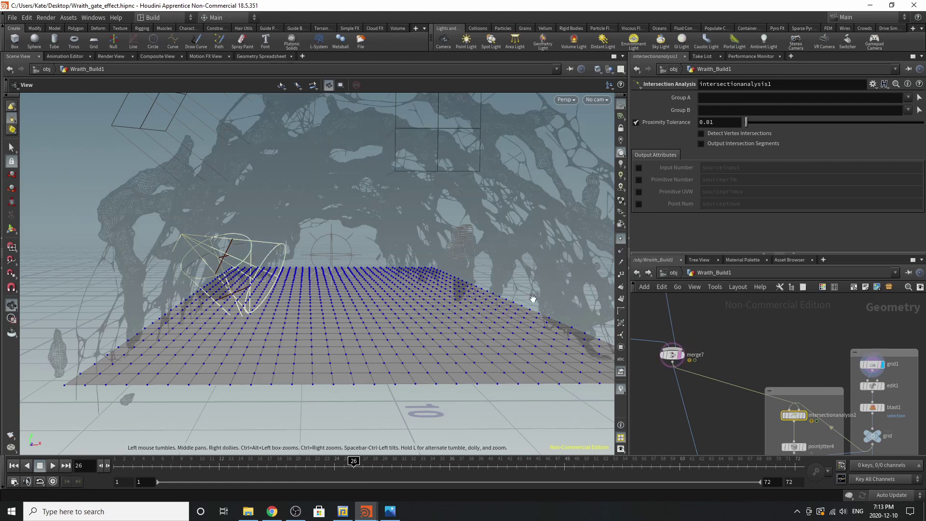
{"action": "scroll", "coordinate": [727, 394], "scroll_direction": "down", "scroll_amount": 2}
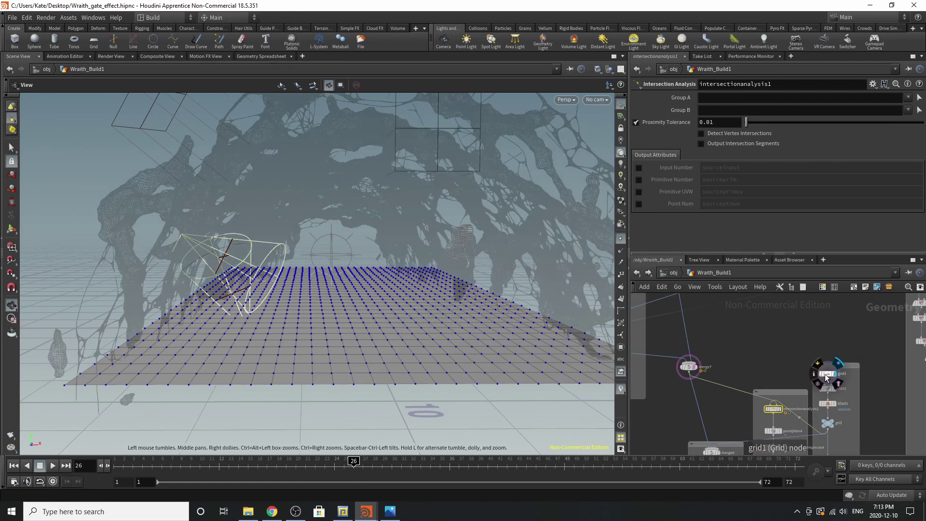
{"action": "left_click", "coordinate": [828, 375]}
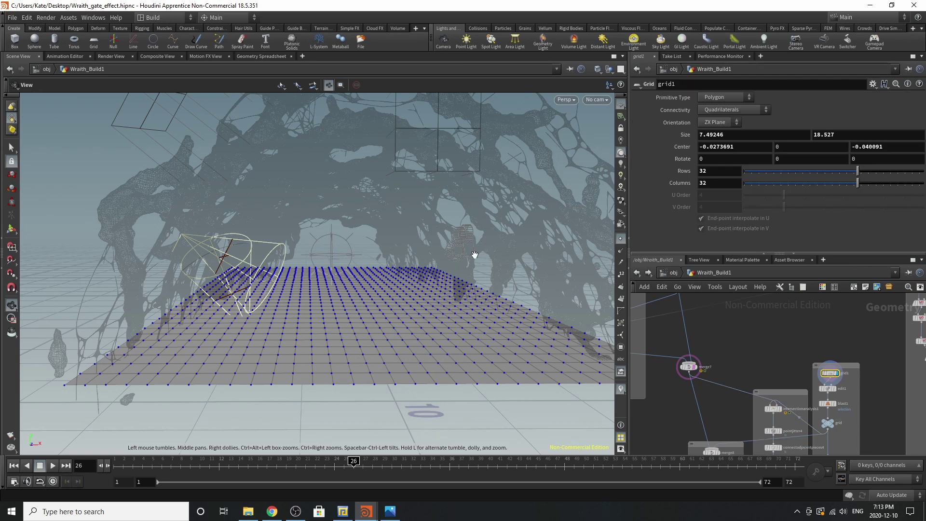
Step: View the grid from above against the templated structure and display the edit1 result with its parameters
{"action": "left_click_drag", "start_coordinate": [475, 255], "coordinate": [399, 371]}
{"action": "middle_click_drag", "start_coordinate": [413, 366], "coordinate": [411, 341]}
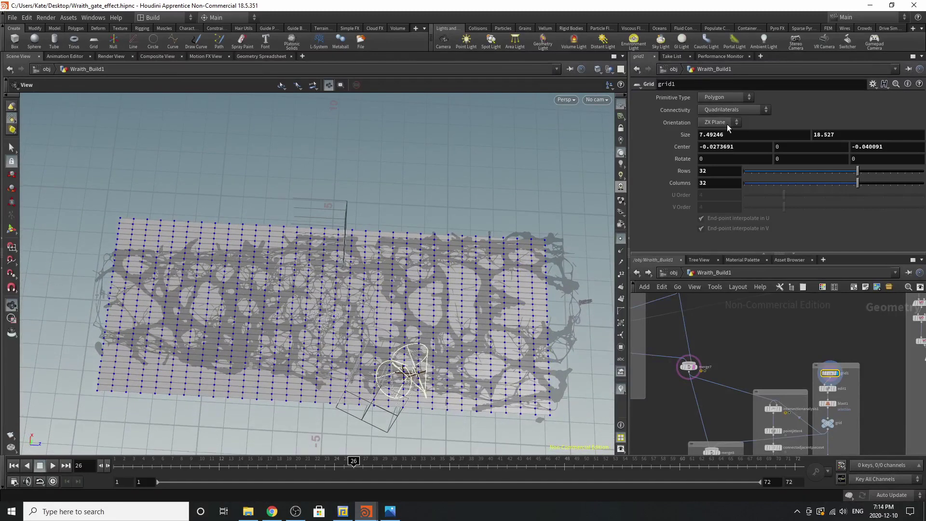
{"action": "scroll", "coordinate": [804, 372], "scroll_direction": "down", "scroll_amount": 3}
{"action": "scroll", "coordinate": [823, 385], "scroll_direction": "up", "scroll_amount": 3}
{"action": "scroll", "coordinate": [822, 385], "scroll_direction": "up", "scroll_amount": 3}
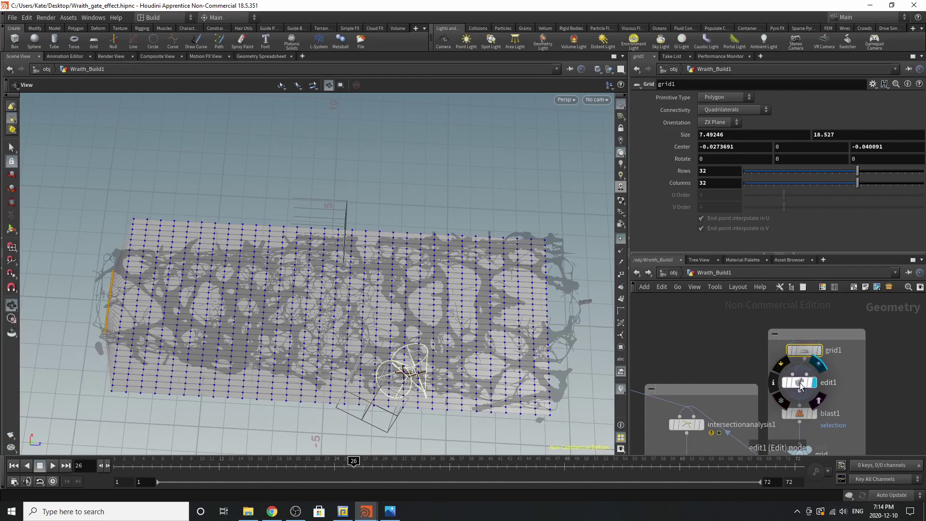
{"action": "left_click", "coordinate": [800, 383]}
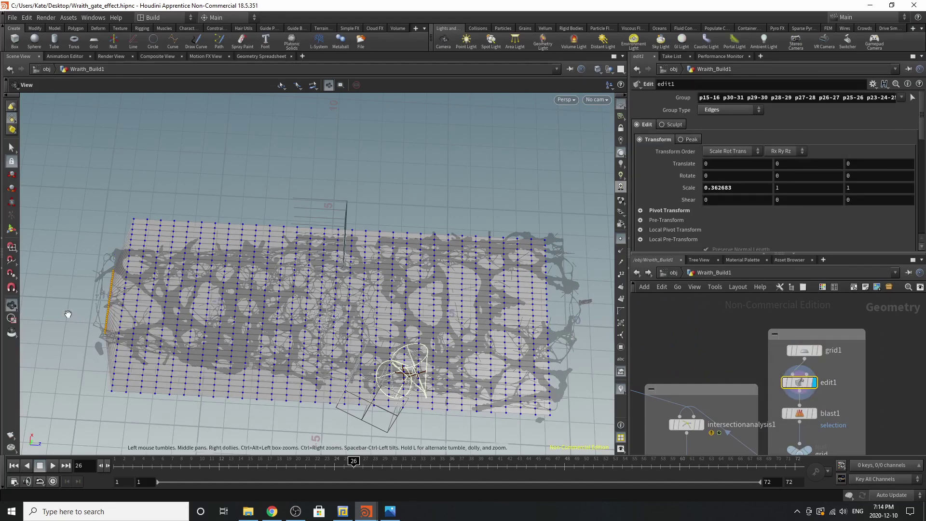
Step: Try transforming the selected edges at the tapered end of the grid with edit1's handle and undo the change
{"action": "scroll", "coordinate": [73, 312], "scroll_direction": "up", "scroll_amount": 4}
{"action": "middle_click_drag", "start_coordinate": [130, 304], "coordinate": [276, 290]}
{"action": "left_click_drag", "start_coordinate": [243, 294], "coordinate": [312, 291]}
{"action": "middle_click_drag", "start_coordinate": [434, 364], "coordinate": [487, 237]}
{"action": "left_click_drag", "start_coordinate": [299, 359], "coordinate": [272, 357]}
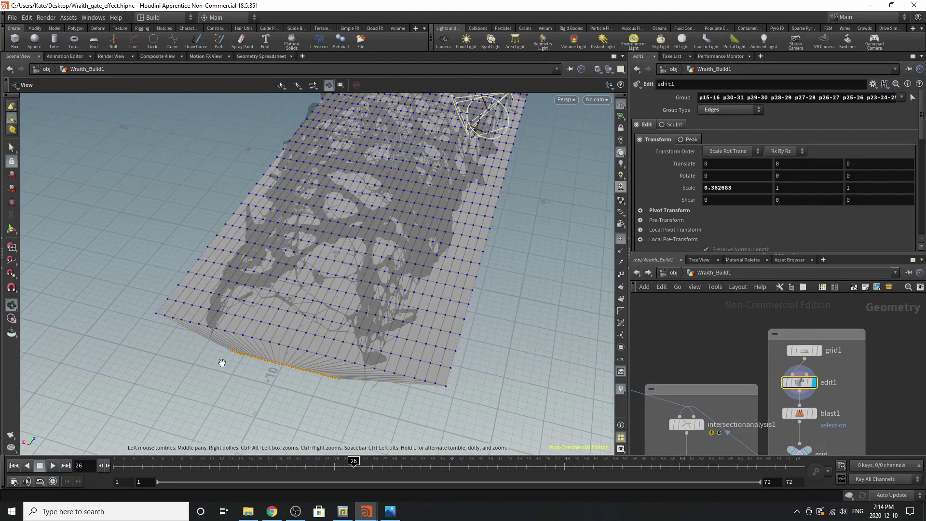
{"action": "key", "text": "Return"}
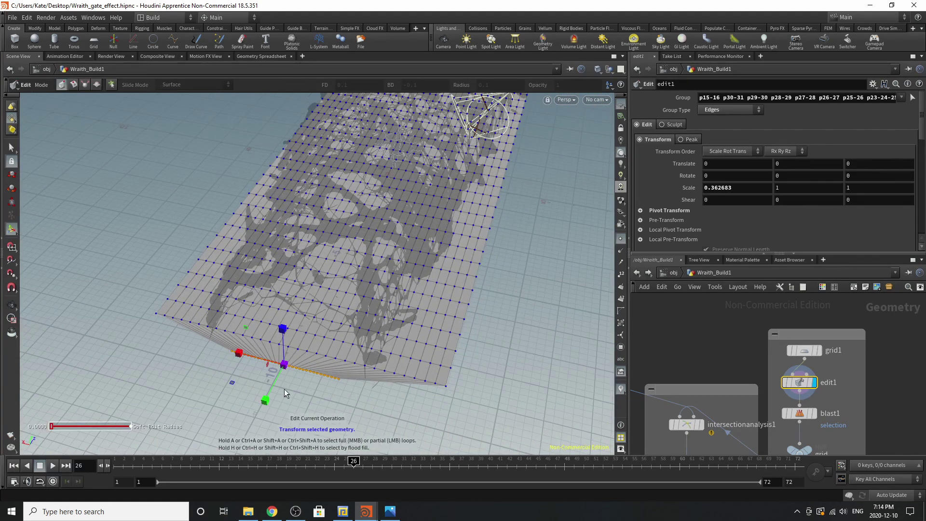
{"action": "mouse_move", "coordinate": [236, 357]}
{"action": "left_mouse_down"}
{"action": "mouse_move", "coordinate": [307, 380]}
{"action": "mouse_move", "coordinate": [206, 363]}
{"action": "mouse_move", "coordinate": [231, 369]}
{"action": "left_mouse_up"}
{"action": "key", "text": "ctrl+z"}
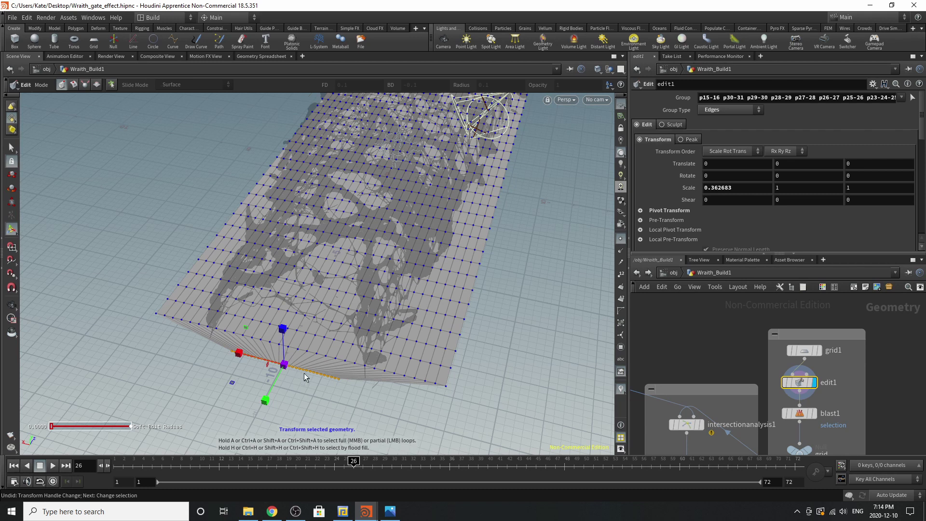
Step: Display the blast1 result with its parameters and look over the trimmed floor grid along its full length
{"action": "mouse_move", "coordinate": [796, 356]}
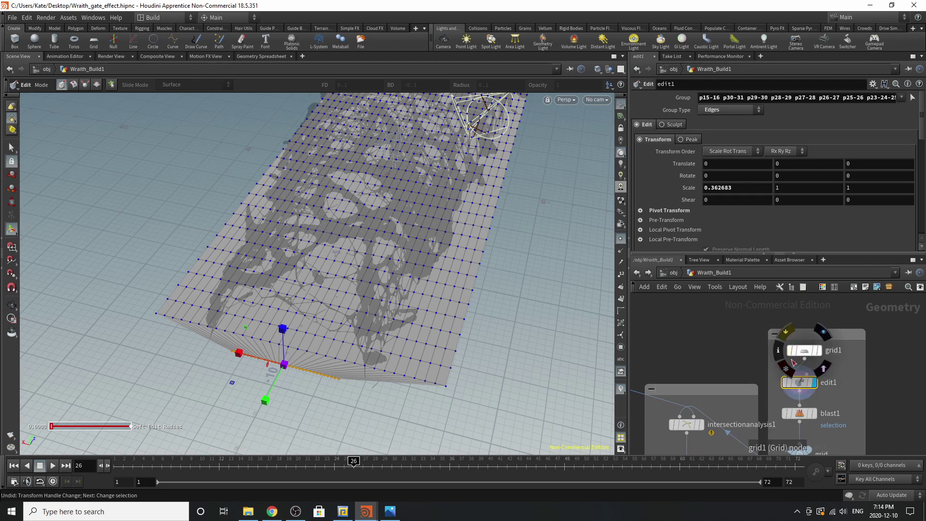
{"action": "scroll", "coordinate": [756, 364], "scroll_direction": "down", "scroll_amount": 3}
{"action": "scroll", "coordinate": [776, 391], "scroll_direction": "up", "scroll_amount": 3}
{"action": "mouse_move", "coordinate": [784, 391]}
{"action": "left_click", "coordinate": [801, 375]}
{"action": "left_click", "coordinate": [785, 393]}
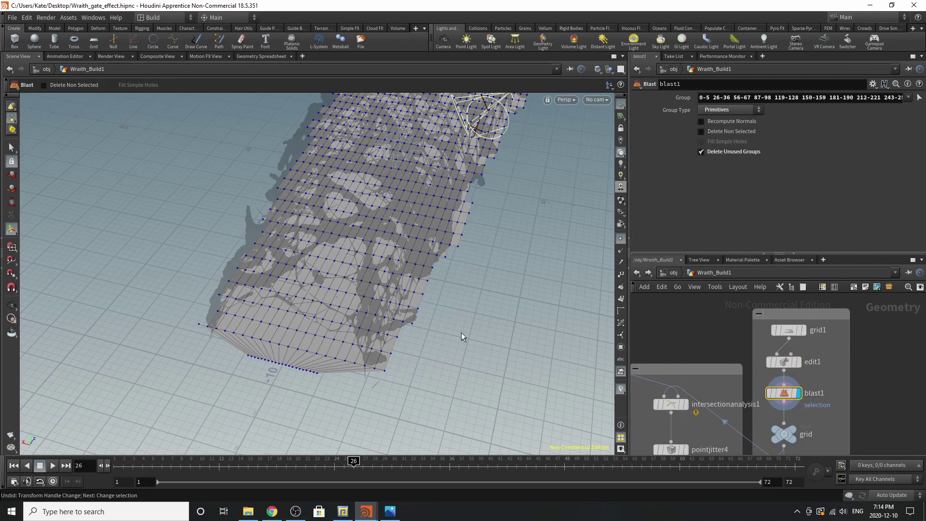
{"action": "right_click_drag", "start_coordinate": [461, 331], "coordinate": [386, 254], "text": "alt"}
{"action": "left_click_drag", "start_coordinate": [386, 254], "coordinate": [407, 324], "text": "alt"}
{"action": "left_click_drag", "start_coordinate": [420, 287], "coordinate": [502, 243], "text": "alt"}
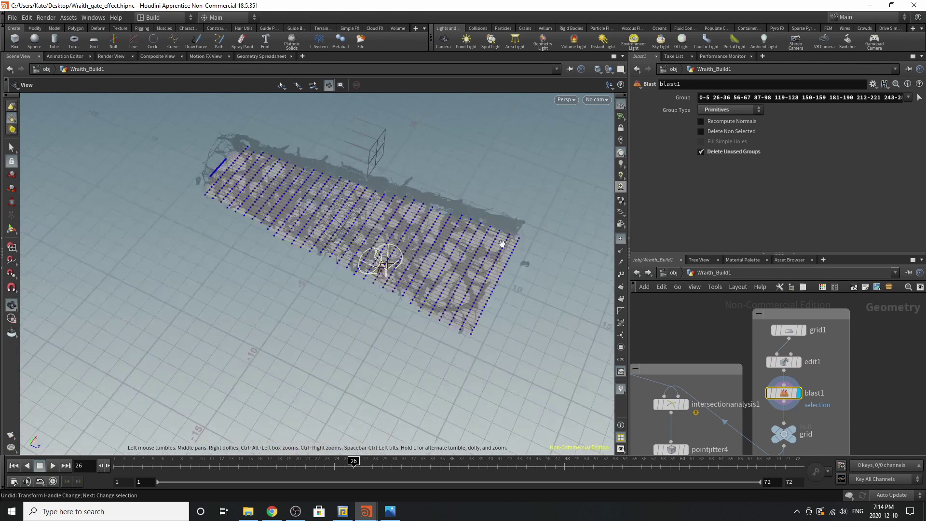
{"action": "middle_click_drag", "start_coordinate": [502, 244], "coordinate": [350, 343]}
{"action": "key", "text": "Return"}
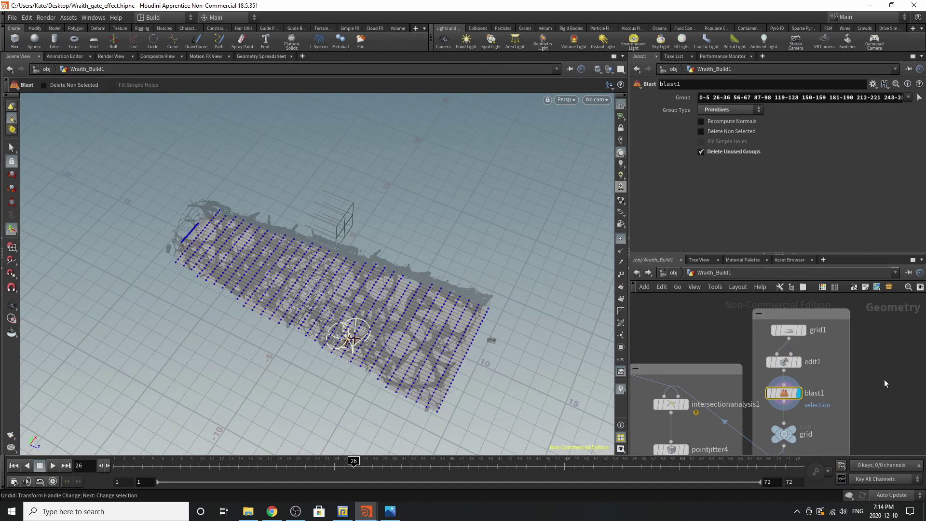
Step: Display the grid null below blast1 and open its parameters
{"action": "scroll", "coordinate": [819, 432], "scroll_direction": "down", "scroll_amount": 2}
{"action": "middle_click_drag", "start_coordinate": [820, 431], "coordinate": [821, 387]}
{"action": "scroll", "coordinate": [807, 396], "scroll_direction": "up", "scroll_amount": 2}
{"action": "left_click", "coordinate": [806, 365]}
{"action": "left_click", "coordinate": [790, 384]}
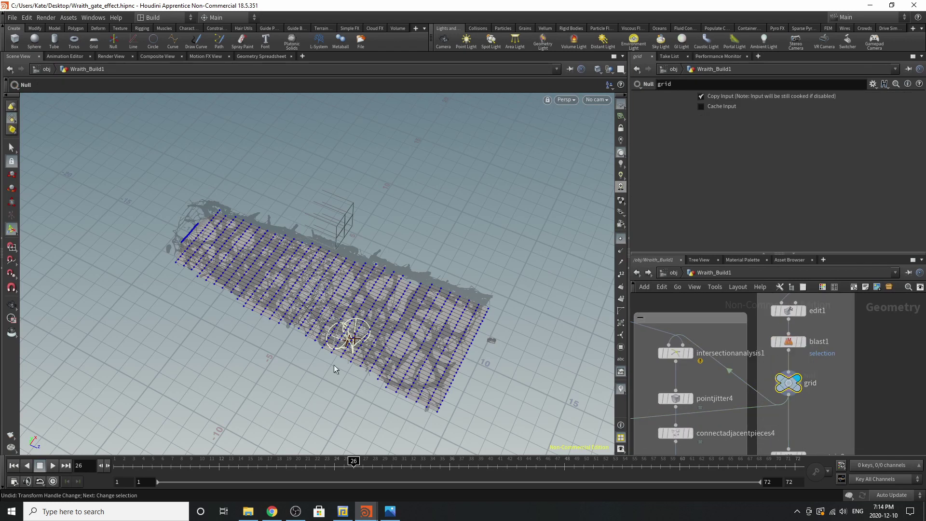
Step: Display the intersectionanalysis1 result with its parameters and turn off the merge7 template
{"action": "mouse_move", "coordinate": [677, 355]}
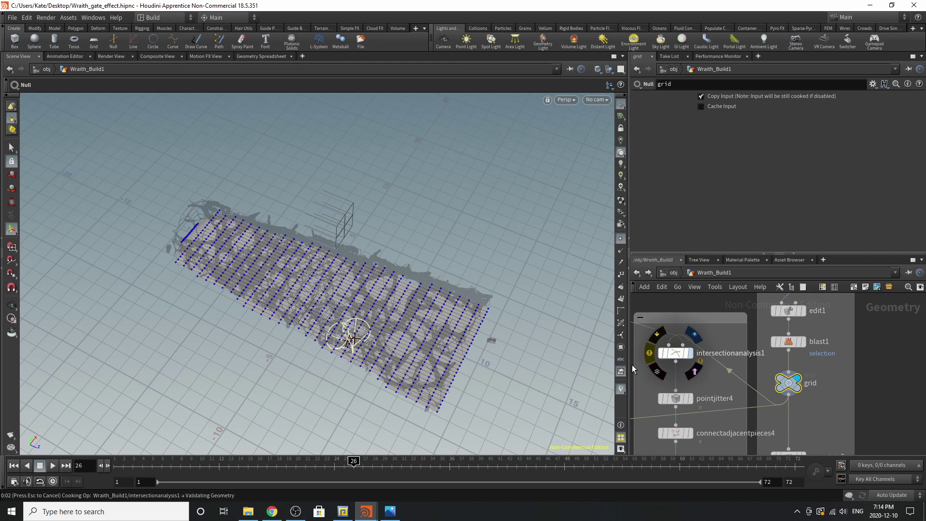
{"action": "key", "text": "ctrl+z"}
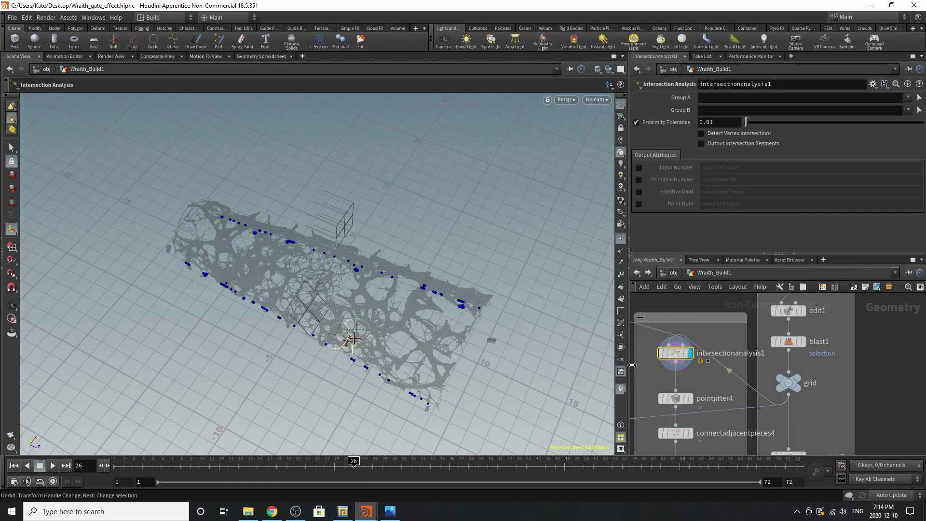
{"action": "scroll", "coordinate": [723, 387], "scroll_direction": "down", "scroll_amount": 4}
{"action": "scroll", "coordinate": [684, 339], "scroll_direction": "up", "scroll_amount": 2}
{"action": "left_click", "coordinate": [680, 341]}
Step: Display the pointjitter4 result with its parameters and examine the scattered intersection points up close
{"action": "scroll", "coordinate": [684, 341], "scroll_direction": "down", "scroll_amount": 2}
{"action": "scroll", "coordinate": [728, 401], "scroll_direction": "up", "scroll_amount": 3}
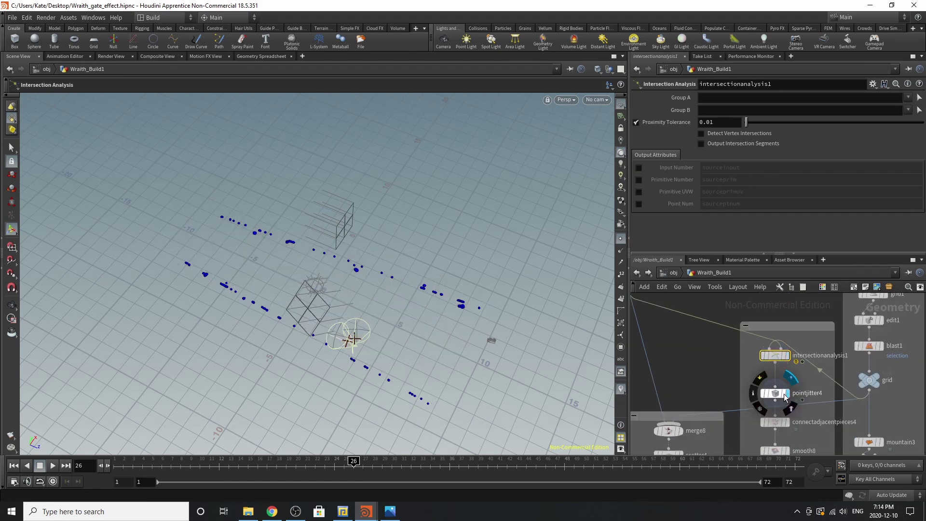
{"action": "left_click", "coordinate": [790, 384]}
{"action": "right_click_drag", "start_coordinate": [312, 334], "coordinate": [510, 265], "text": "alt"}
{"action": "middle_click_drag", "start_coordinate": [373, 284], "coordinate": [298, 313], "text": "alt"}
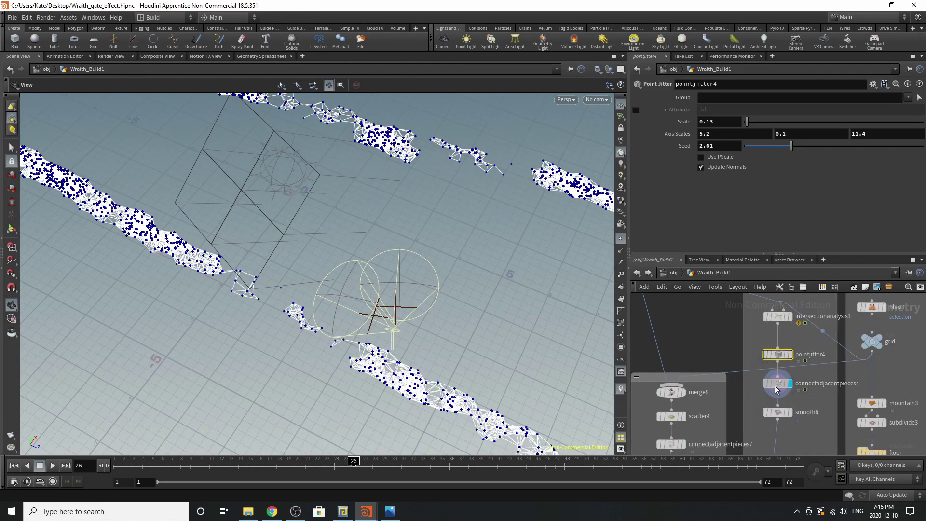
Step: Display the connectadjacentpieces4 result with its parameters and examine the lines connecting the jittered points
{"action": "right_click_drag", "start_coordinate": [496, 340], "coordinate": [334, 337]}
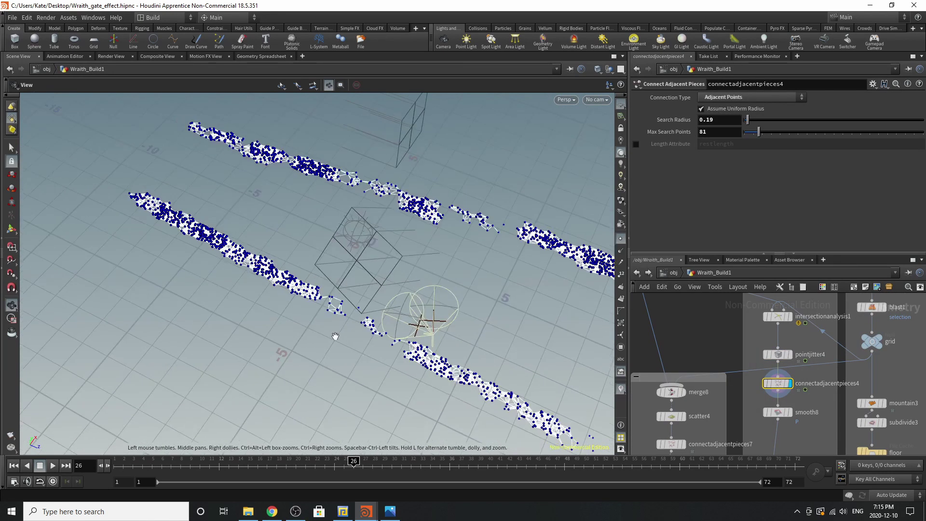
{"action": "right_click_drag", "start_coordinate": [184, 239], "coordinate": [372, 194]}
{"action": "middle_click_drag", "start_coordinate": [262, 224], "coordinate": [244, 249]}
{"action": "right_click_drag", "start_coordinate": [244, 249], "coordinate": [316, 222]}
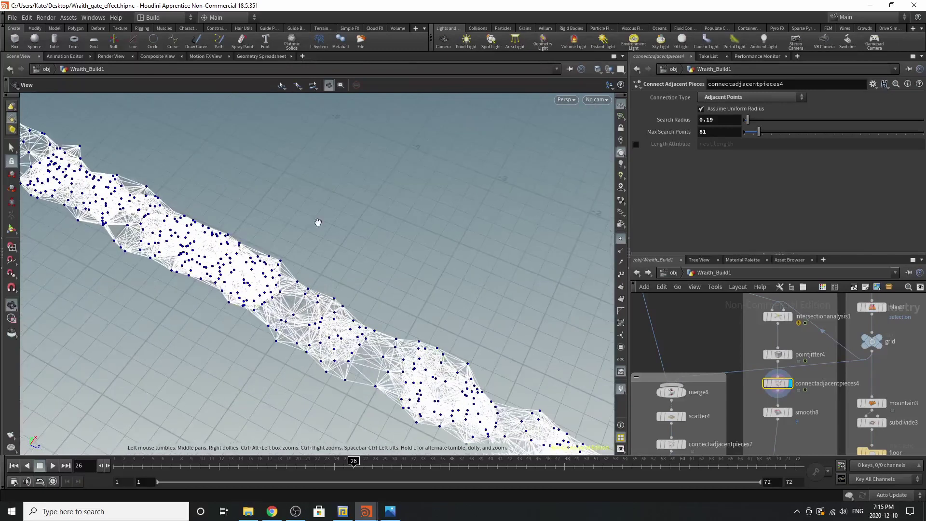
Step: Display the smooth8 result with its parameters and look over the smoothed line strips
{"action": "left_click", "coordinate": [791, 413]}
{"action": "left_click", "coordinate": [777, 413]}
{"action": "right_click_drag", "start_coordinate": [368, 355], "coordinate": [128, 271]}
{"action": "middle_click_drag", "start_coordinate": [128, 271], "coordinate": [153, 306]}
{"action": "left_click_drag", "start_coordinate": [153, 306], "coordinate": [321, 234]}
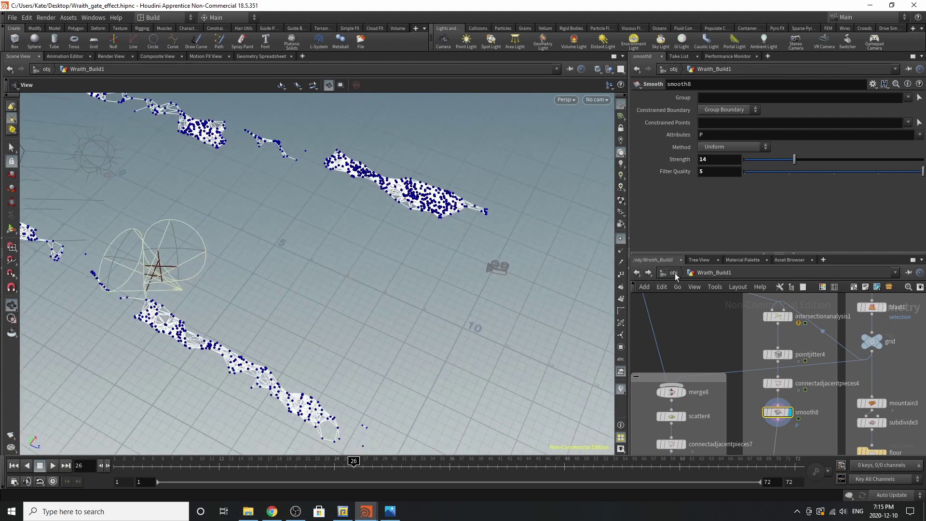
Step: Turn off point display in the viewport and display the wire6 result to examine the wire tubes up close
{"action": "left_click", "coordinate": [621, 238]}
{"action": "scroll", "coordinate": [786, 351], "scroll_direction": "down", "scroll_amount": 3}
{"action": "scroll", "coordinate": [781, 410], "scroll_direction": "up", "scroll_amount": 5}
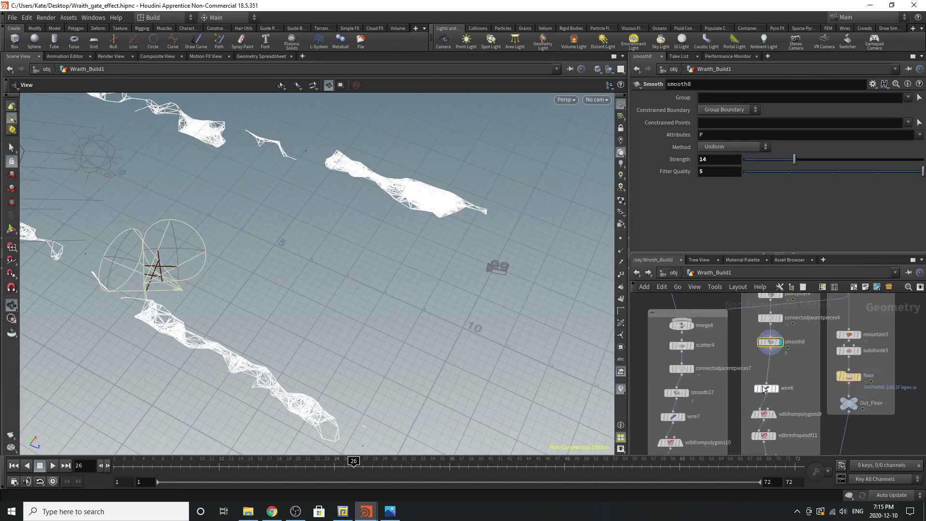
{"action": "left_click", "coordinate": [782, 391]}
{"action": "left_click", "coordinate": [782, 391]}
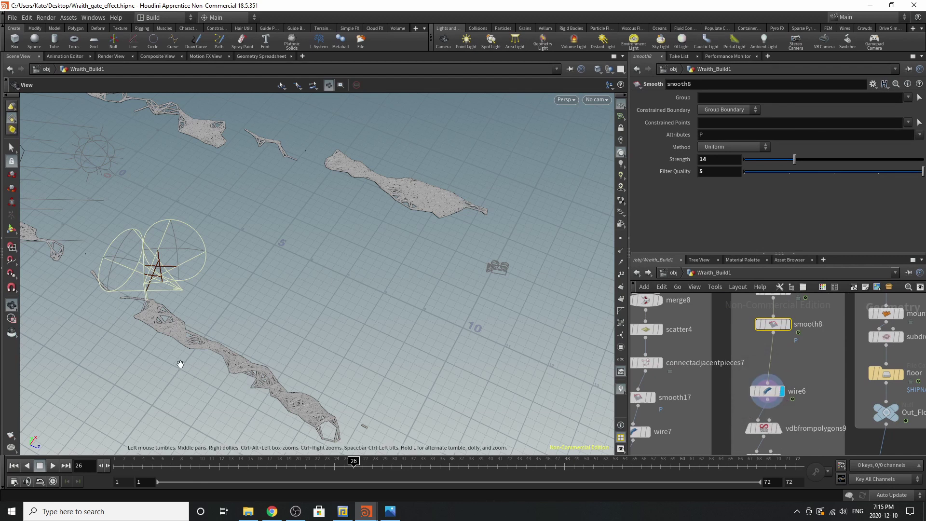
{"action": "scroll", "coordinate": [184, 316], "scroll_direction": "up", "scroll_amount": 2}
{"action": "scroll", "coordinate": [302, 318], "scroll_direction": "up", "scroll_amount": 5}
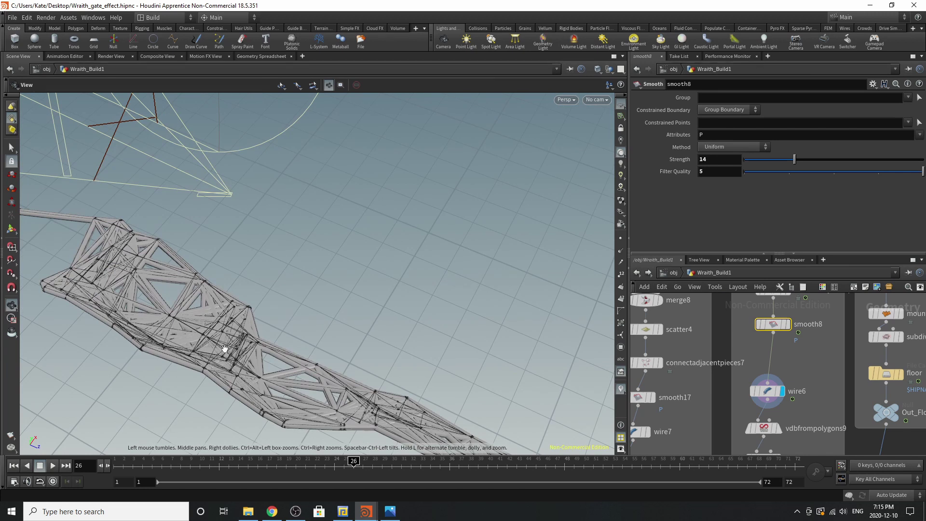
{"action": "scroll", "coordinate": [753, 339], "scroll_direction": "down", "scroll_amount": 3}
{"action": "scroll", "coordinate": [755, 422], "scroll_direction": "up", "scroll_amount": 2}
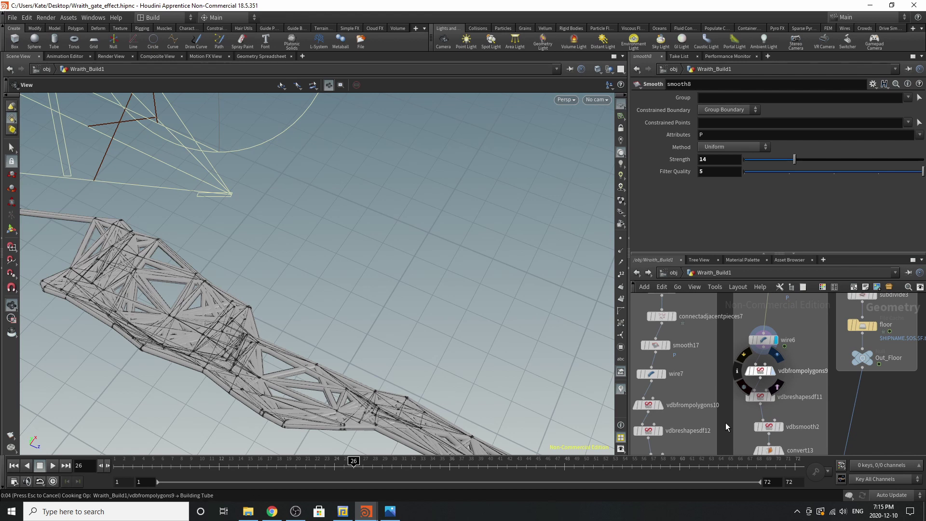
Step: Display the vdbfrompolygons9 result with its parameters and look over both voxelised strips
{"action": "left_click", "coordinate": [760, 370]}
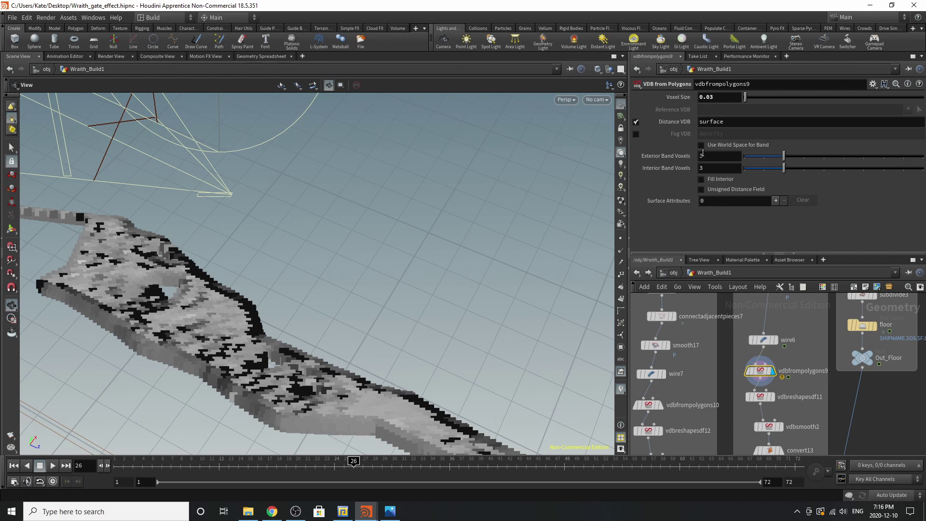
{"action": "right_click_drag", "start_coordinate": [525, 219], "coordinate": [132, 308]}
{"action": "middle_click_drag", "start_coordinate": [348, 216], "coordinate": [297, 290]}
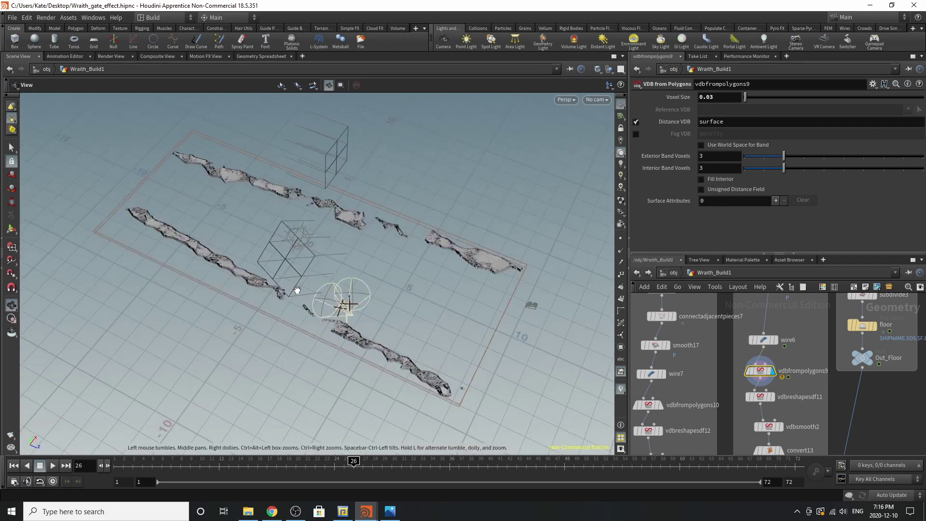
{"action": "left_click_drag", "start_coordinate": [297, 290], "coordinate": [316, 291]}
{"action": "middle_click_drag", "start_coordinate": [493, 370], "coordinate": [480, 334]}
Step: Display the vdbreshapesdf11 and vdbsmooth2 results in turn and open vdbsmooth2's parameters
{"action": "left_click", "coordinate": [772, 397]}
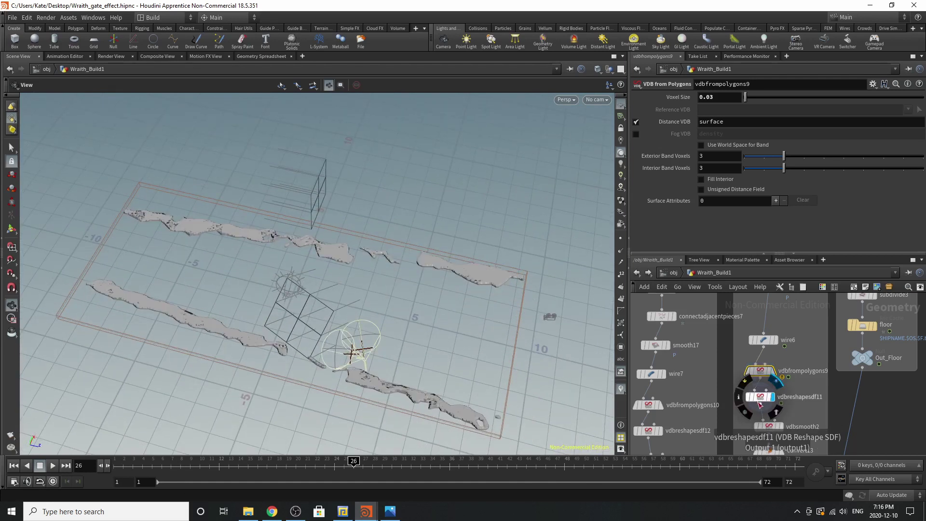
{"action": "left_click", "coordinate": [759, 404]}
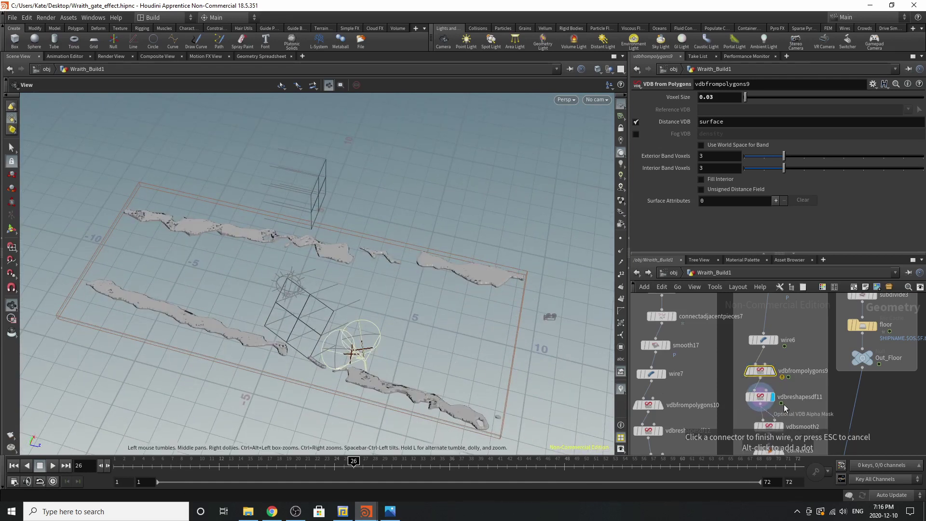
{"action": "left_click", "coordinate": [817, 401]}
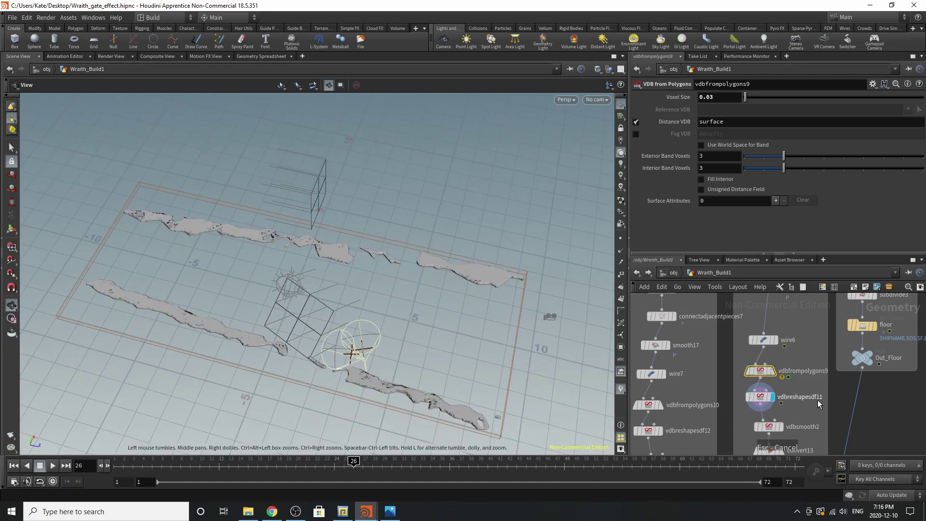
{"action": "left_click", "coordinate": [781, 426]}
{"action": "left_click", "coordinate": [769, 427]}
{"action": "right_click_drag", "start_coordinate": [193, 303], "coordinate": [368, 300]}
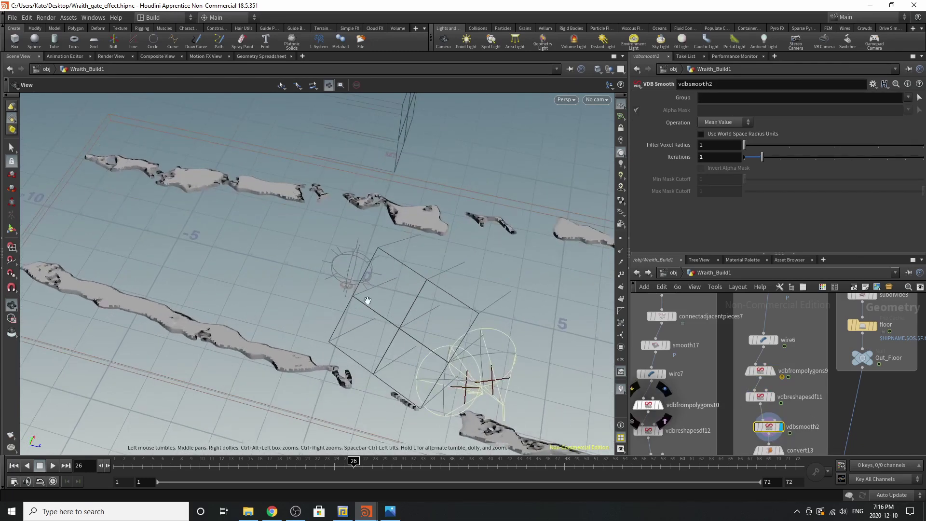
Step: Display the convert13 polygon mesh with its parameters and examine its surface up close
{"action": "scroll", "coordinate": [817, 360], "scroll_direction": "up", "scroll_amount": 5}
{"action": "left_click", "coordinate": [787, 400]}
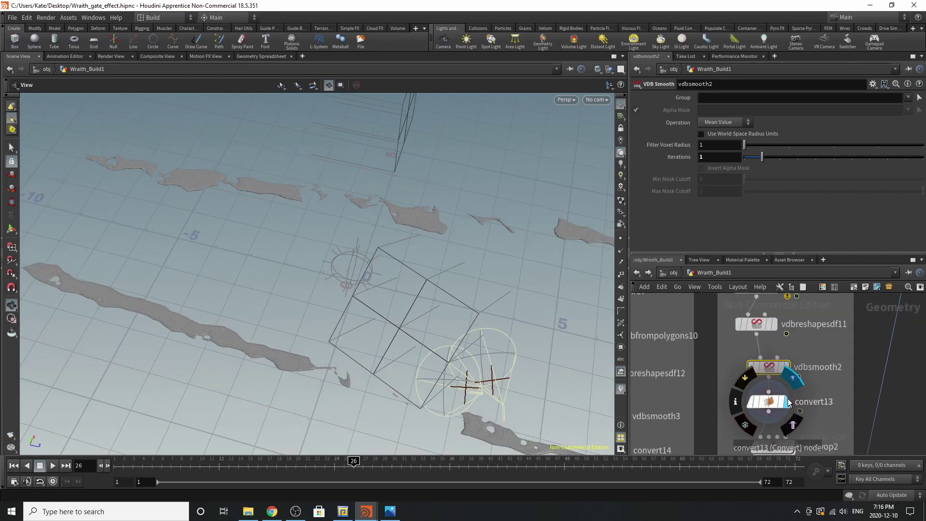
{"action": "left_click", "coordinate": [769, 400]}
{"action": "scroll", "coordinate": [314, 306], "scroll_direction": "up", "scroll_amount": 5}
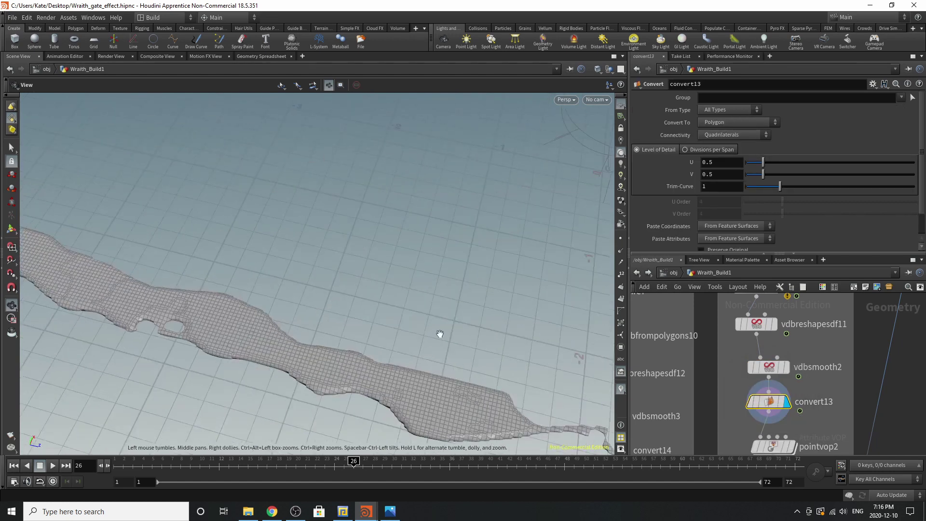
Step: Display the pointvop2 result with its noise frequency, amplitude and roughness parameters, and enter its VOP network
{"action": "scroll", "coordinate": [771, 381], "scroll_direction": "down", "scroll_amount": 4}
{"action": "scroll", "coordinate": [783, 402], "scroll_direction": "up", "scroll_amount": 4}
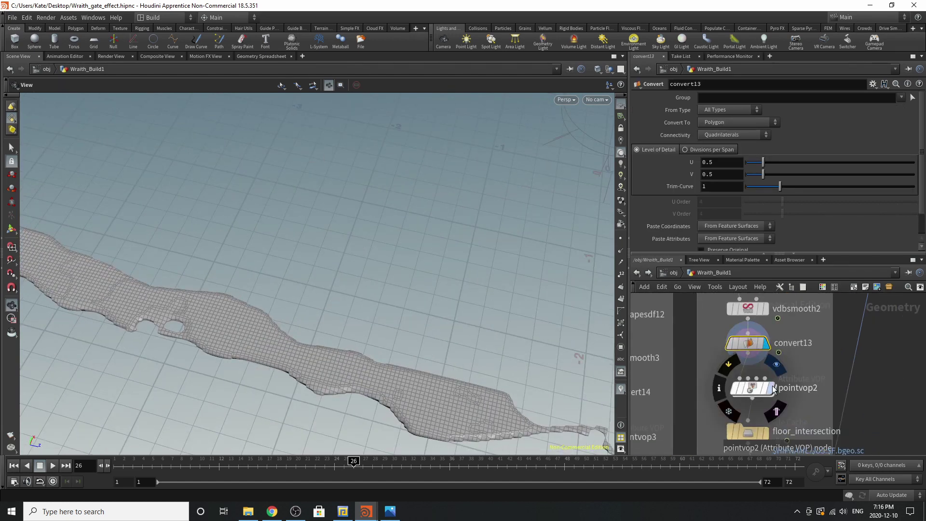
{"action": "left_click", "coordinate": [748, 392]}
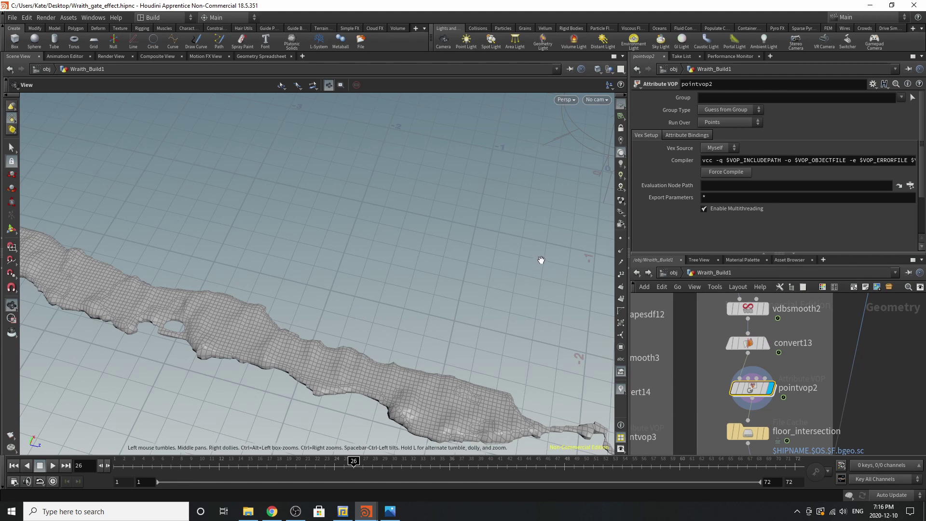
{"action": "scroll", "coordinate": [741, 165], "scroll_direction": "down", "scroll_amount": 3}
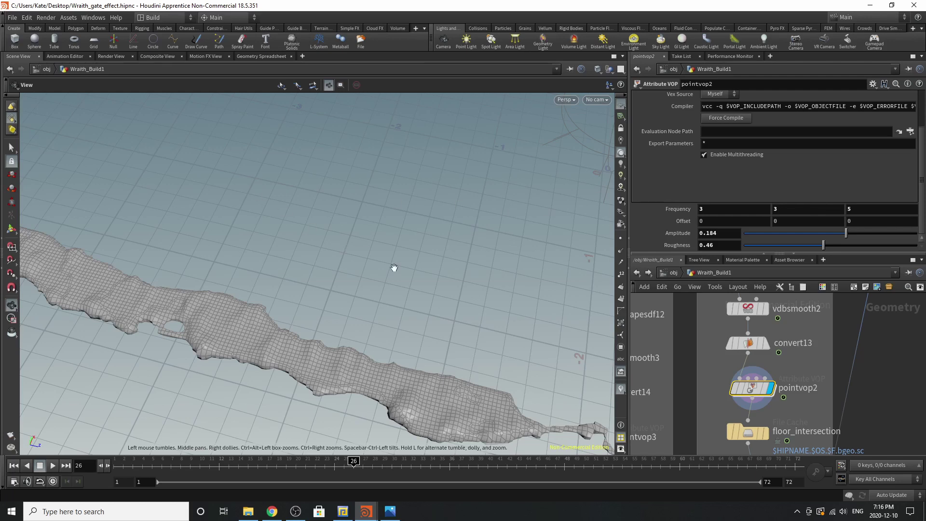
{"action": "right_click_drag", "start_coordinate": [394, 268], "coordinate": [279, 270]}
{"action": "middle_click_drag", "start_coordinate": [312, 253], "coordinate": [273, 270]}
{"action": "right_click_drag", "start_coordinate": [275, 267], "coordinate": [319, 230]}
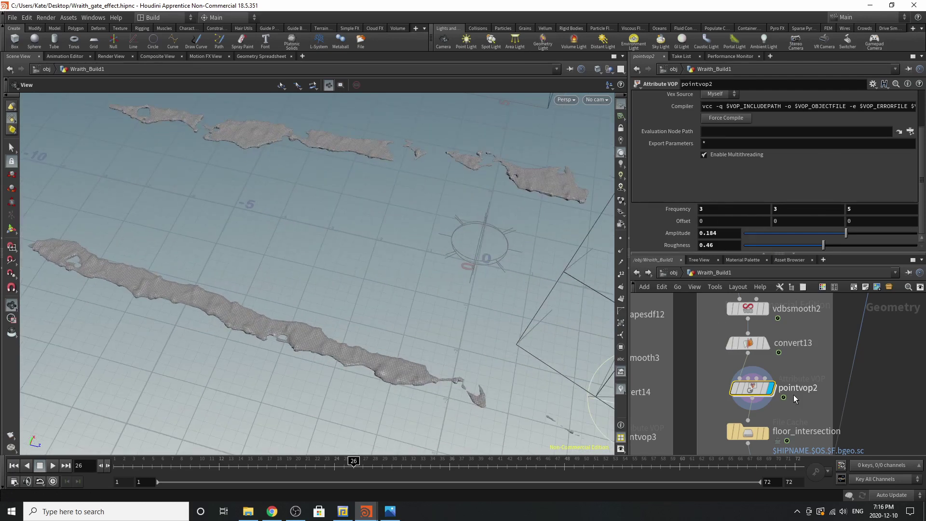
{"action": "double_click", "coordinate": [752, 388]}
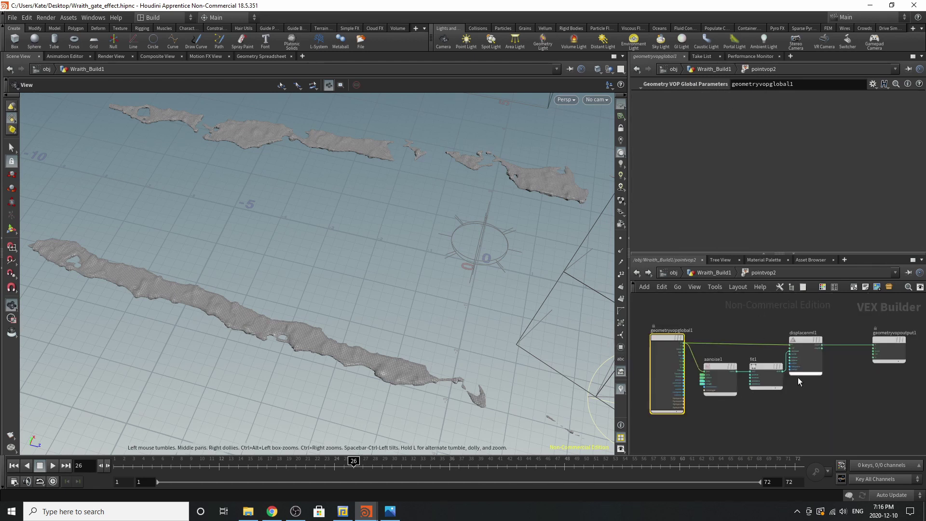
Step: Return to the Wraith_Build1 network level and display the floor_intersection file cache with its parameters
{"action": "left_click", "coordinate": [723, 272]}
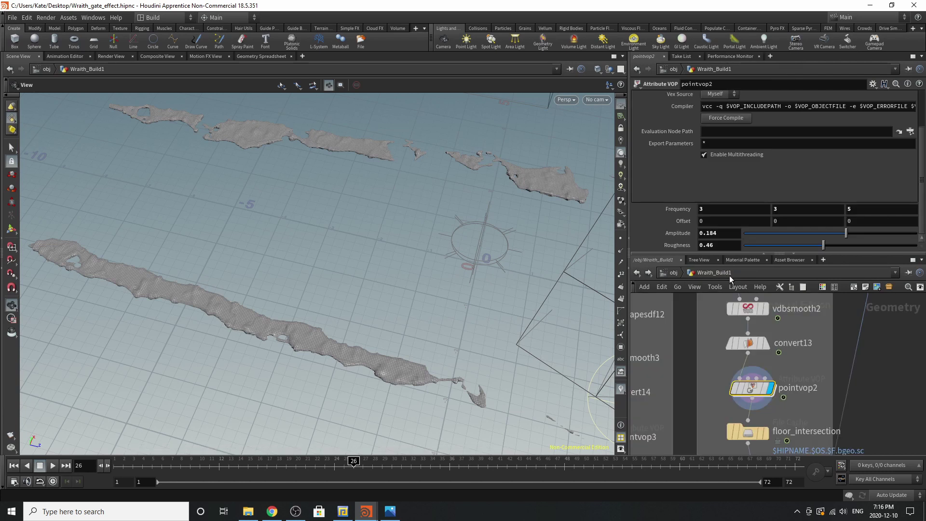
{"action": "scroll", "coordinate": [752, 393], "scroll_direction": "up", "scroll_amount": 5}
{"action": "left_click", "coordinate": [755, 398]}
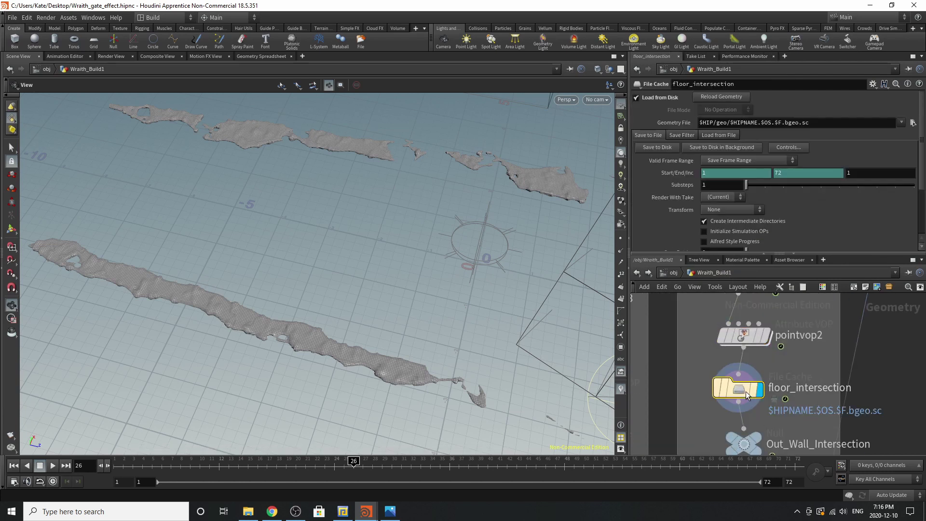
{"action": "scroll", "coordinate": [760, 362], "scroll_direction": "down", "scroll_amount": 3}
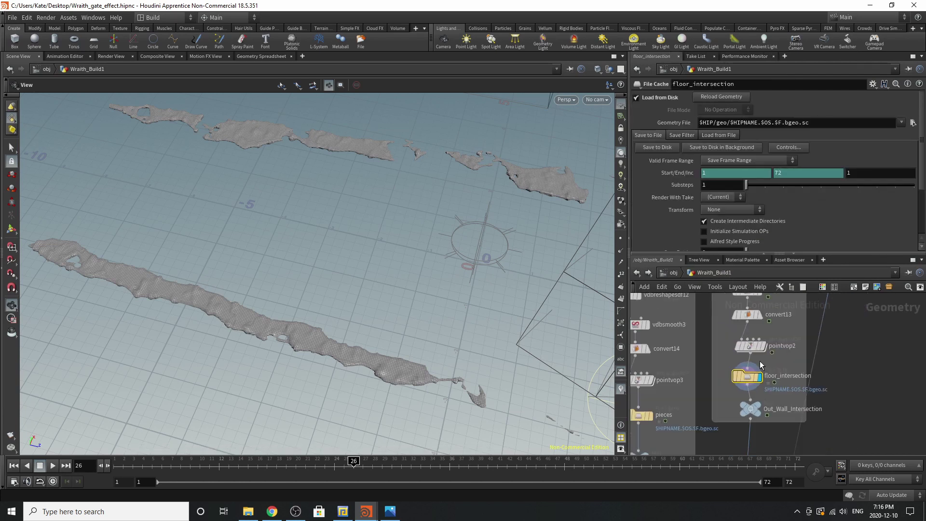
Step: Display the Out_Wall_Intersection null and colour its node black
{"action": "scroll", "coordinate": [756, 408], "scroll_direction": "up", "scroll_amount": 3}
{"action": "left_click", "coordinate": [736, 406]}
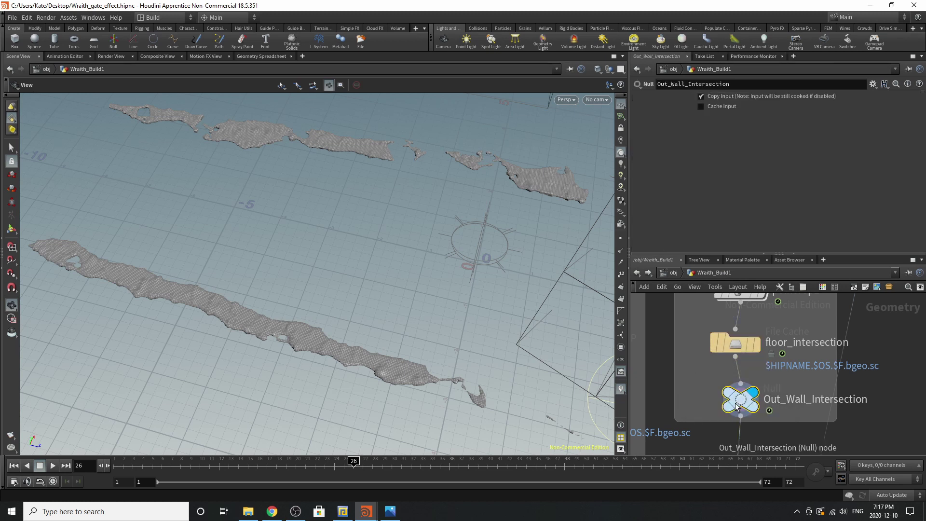
{"action": "key", "text": "c"}
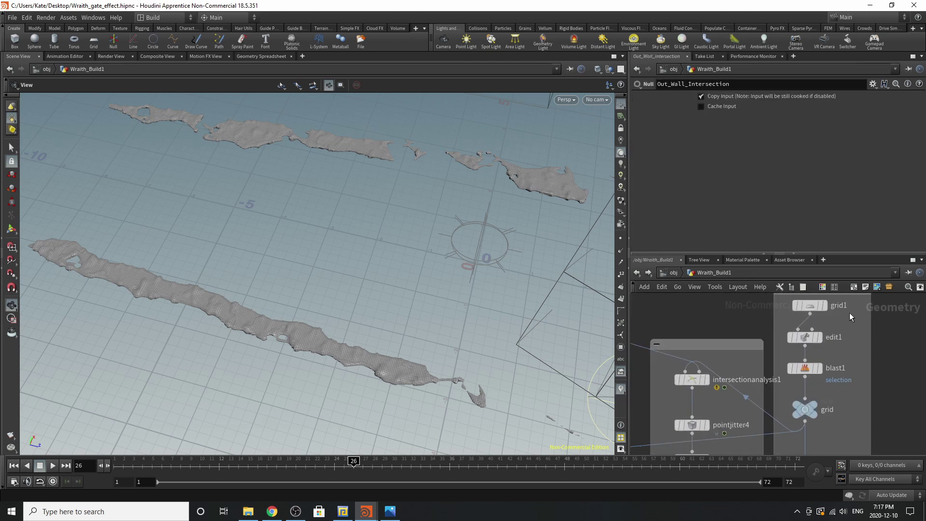
Step: Display the grid null's result and look over the whole floor grid in the viewport
{"action": "left_click", "coordinate": [812, 405]}
{"action": "left_click", "coordinate": [808, 410]}
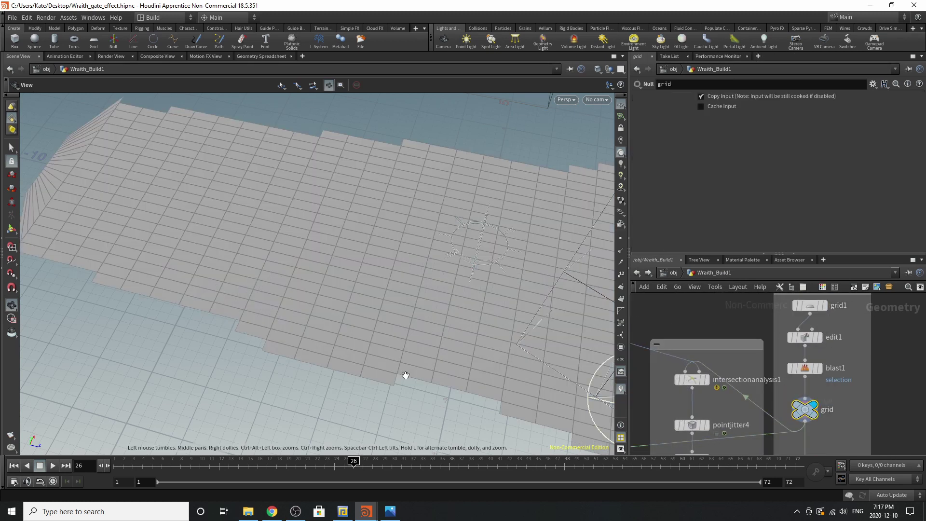
{"action": "right_click_drag", "start_coordinate": [280, 268], "coordinate": [194, 254]}
{"action": "middle_click_drag", "start_coordinate": [467, 261], "coordinate": [387, 266]}
{"action": "scroll", "coordinate": [362, 289], "scroll_direction": "up", "scroll_amount": 2}
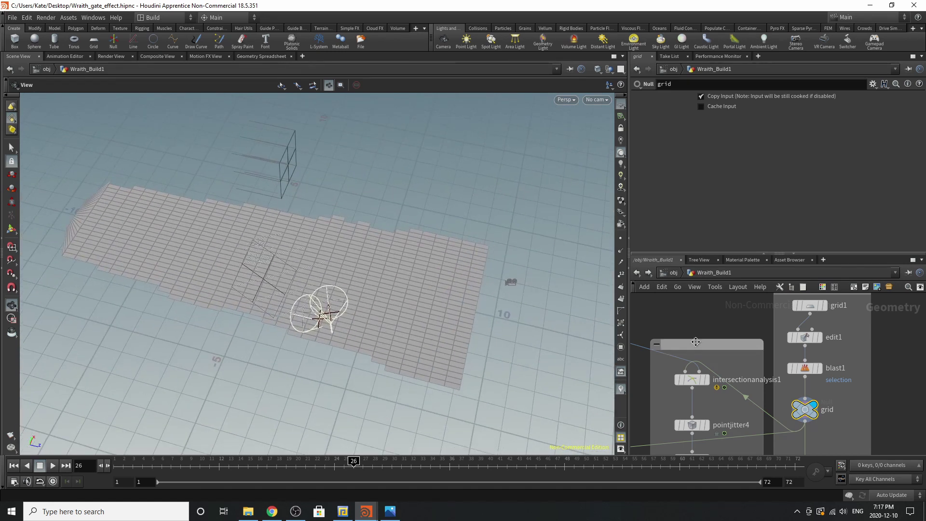
Step: Display the mountain3 result with its noise parameters and examine the uneven floor surface from a low angle
{"action": "scroll", "coordinate": [714, 340], "scroll_direction": "down", "scroll_amount": 6}
{"action": "scroll", "coordinate": [766, 401], "scroll_direction": "up", "scroll_amount": 6}
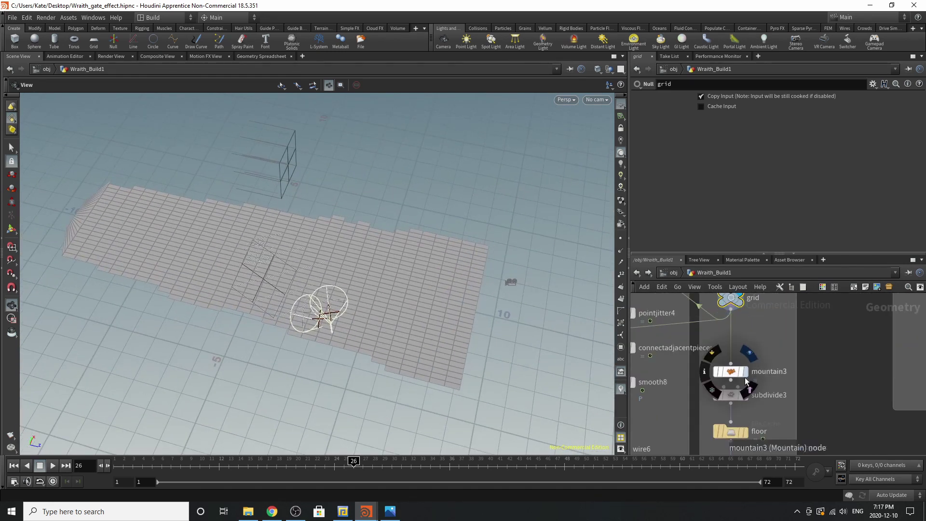
{"action": "left_click", "coordinate": [730, 372]}
{"action": "scroll", "coordinate": [404, 269], "scroll_direction": "up", "scroll_amount": 2}
{"action": "scroll", "coordinate": [403, 269], "scroll_direction": "up", "scroll_amount": 2}
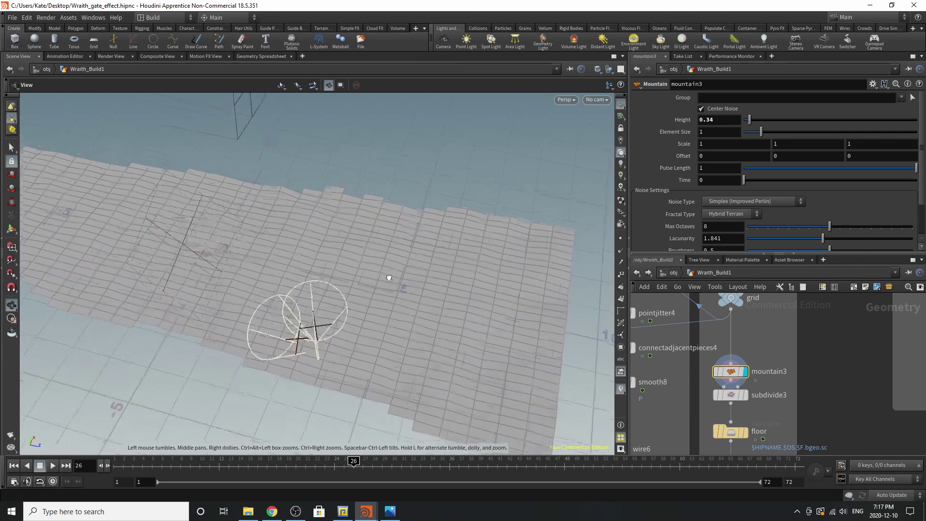
{"action": "left_click_drag", "start_coordinate": [389, 275], "coordinate": [409, 218]}
{"action": "scroll", "coordinate": [428, 292], "scroll_direction": "up", "scroll_amount": 4}
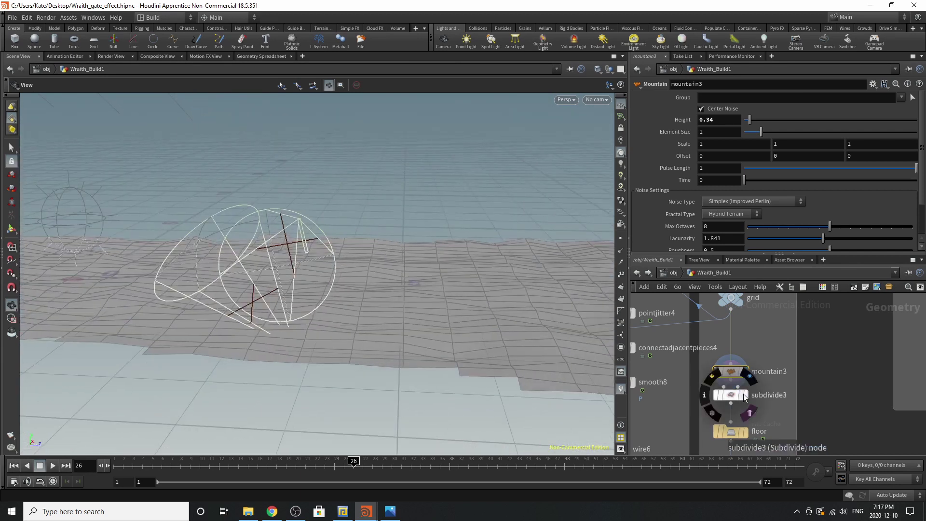
Step: Display the subdivide3 result and the floor file cache in turn, opening the parameters of each
{"action": "left_click", "coordinate": [746, 396]}
{"action": "left_click", "coordinate": [732, 397]}
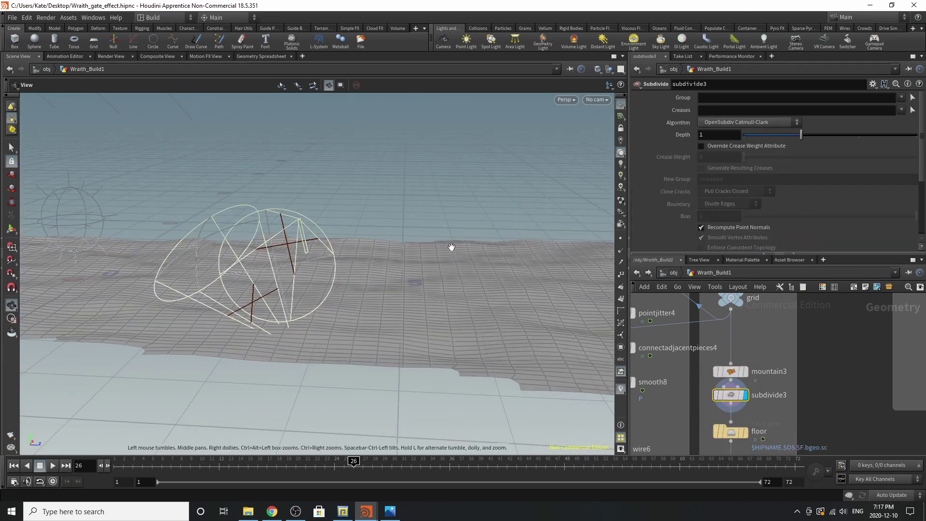
{"action": "scroll", "coordinate": [747, 342], "scroll_direction": "down", "scroll_amount": 3}
{"action": "scroll", "coordinate": [744, 409], "scroll_direction": "up", "scroll_amount": 3}
{"action": "left_click", "coordinate": [748, 377]}
{"action": "left_click", "coordinate": [733, 379]}
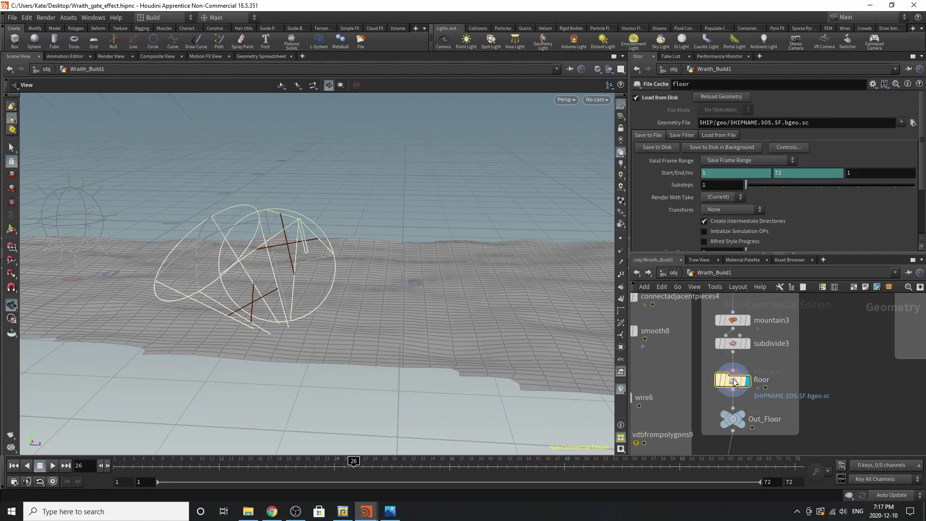
Step: Display the Out_Floor null and colour its node black
{"action": "left_click", "coordinate": [743, 418]}
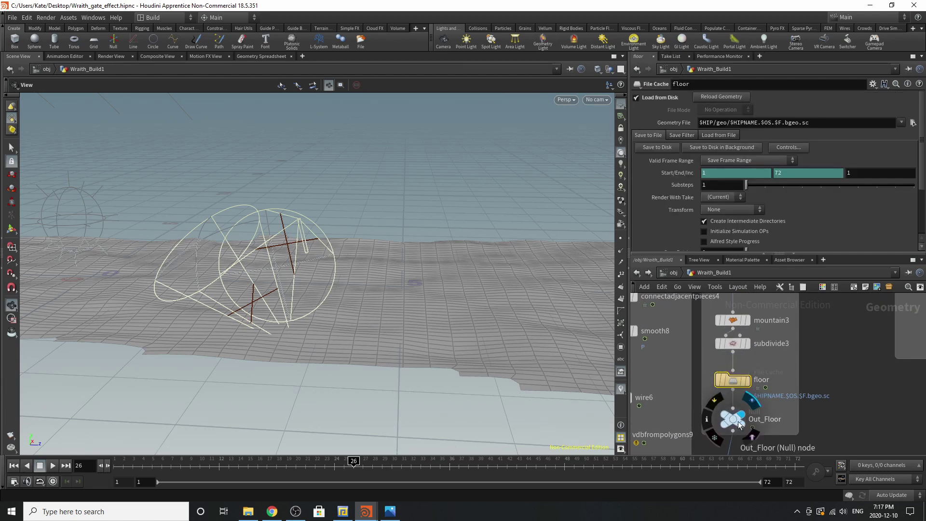
{"action": "left_click", "coordinate": [733, 418]}
Step: Display the merge8 result with its merge7 and grid inputs and view it through the cam4 camera
{"action": "scroll", "coordinate": [764, 347], "scroll_direction": "down", "scroll_amount": 4}
{"action": "scroll", "coordinate": [764, 348], "scroll_direction": "up", "scroll_amount": 4}
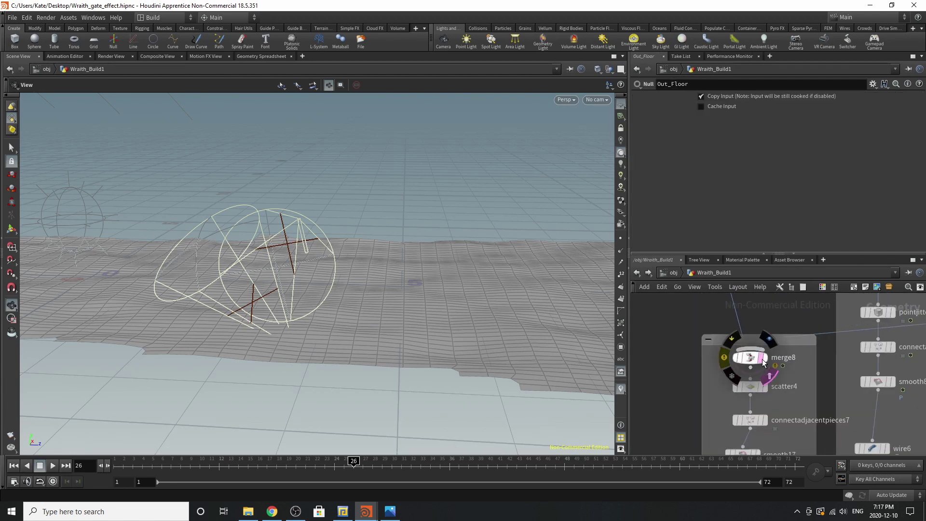
{"action": "left_click", "coordinate": [763, 363]}
{"action": "left_click", "coordinate": [749, 358]}
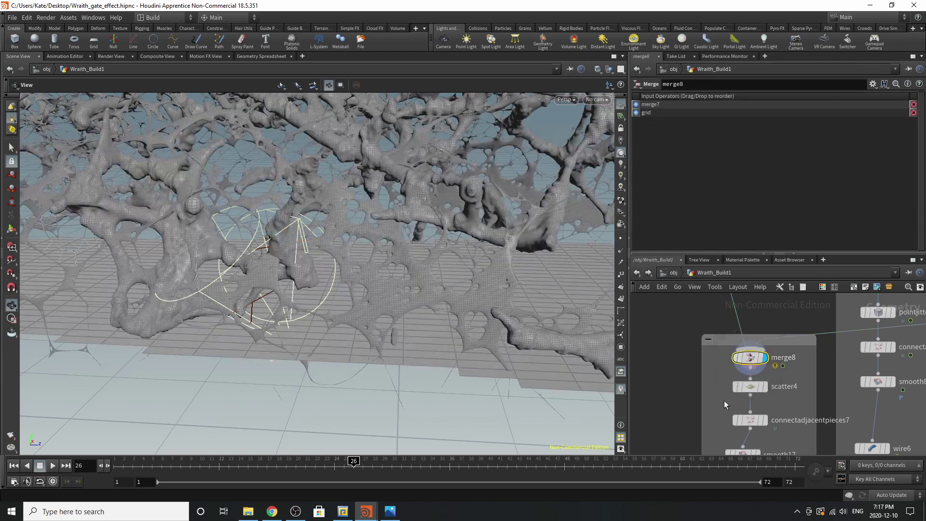
{"action": "scroll", "coordinate": [726, 405], "scroll_direction": "down", "scroll_amount": 3}
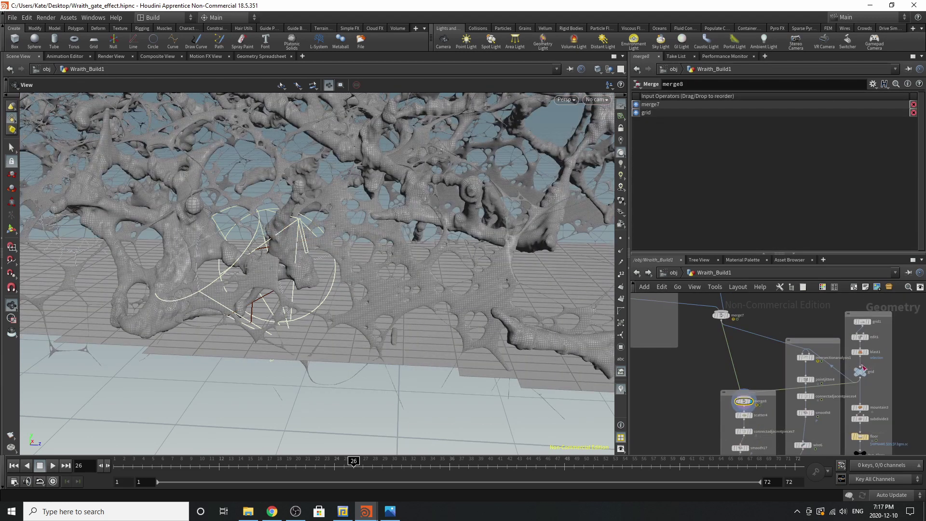
{"action": "mouse_move", "coordinate": [728, 328]}
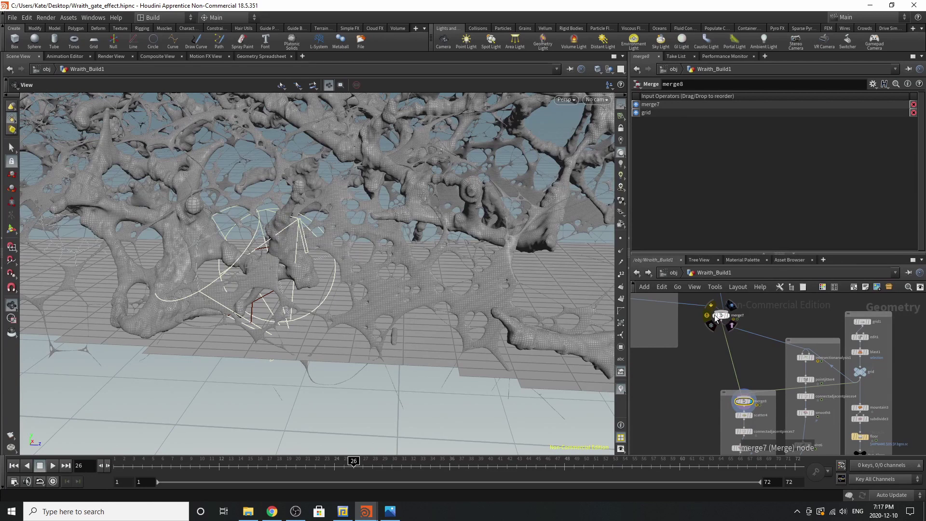
{"action": "left_click", "coordinate": [595, 99]}
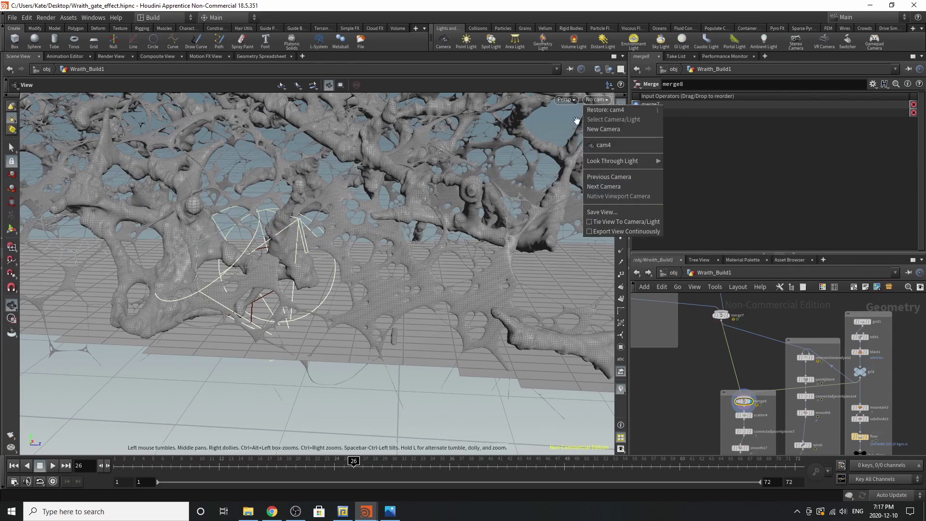
{"action": "left_click", "coordinate": [612, 146]}
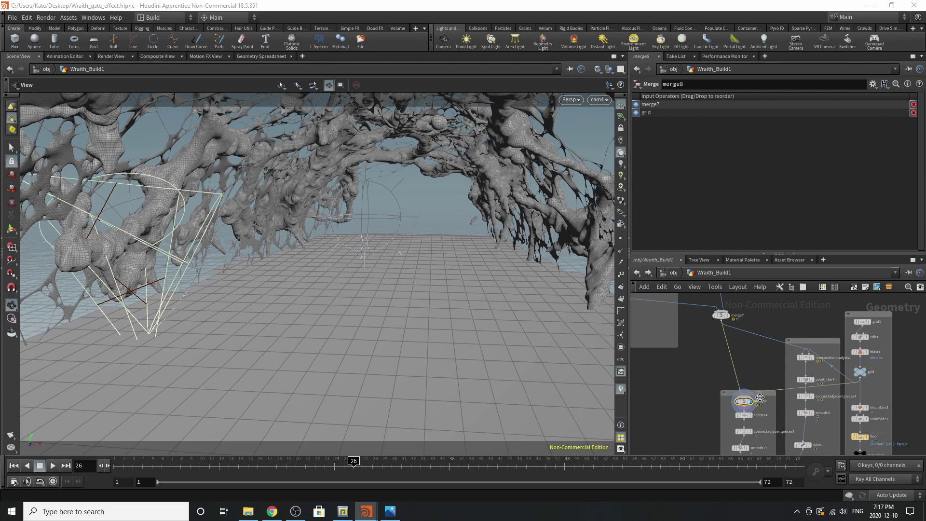
Step: Display the scatter4 points and the connectadjacentpieces7 line network in turn, with the parameters of each
{"action": "scroll", "coordinate": [757, 405], "scroll_direction": "up", "scroll_amount": 5}
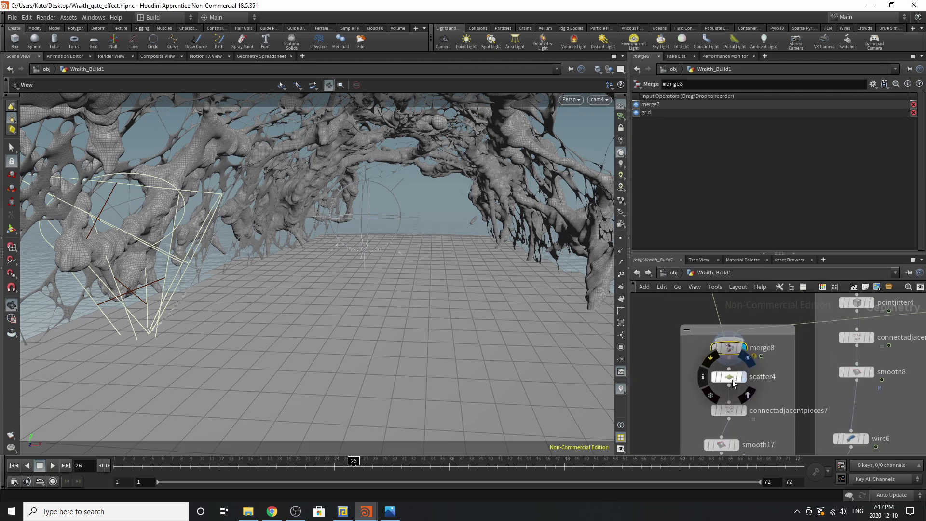
{"action": "left_click", "coordinate": [732, 380]}
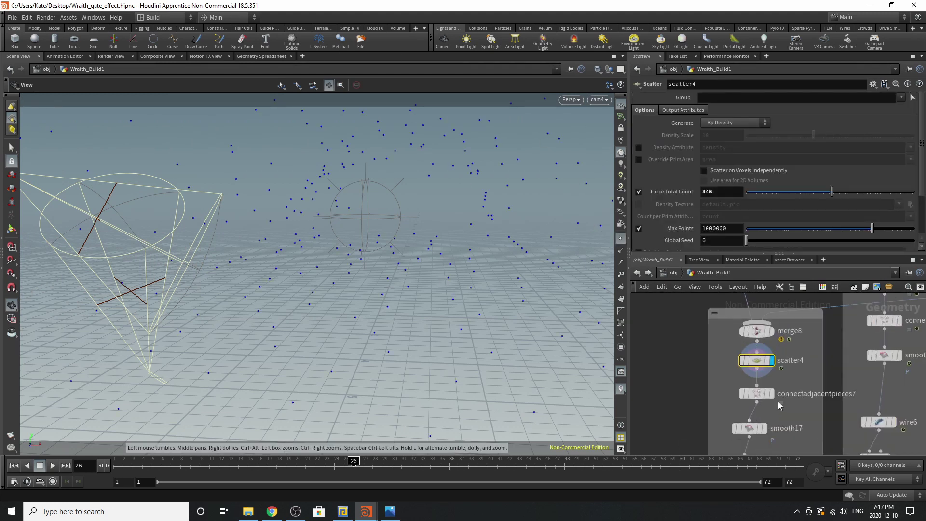
{"action": "left_click", "coordinate": [755, 399]}
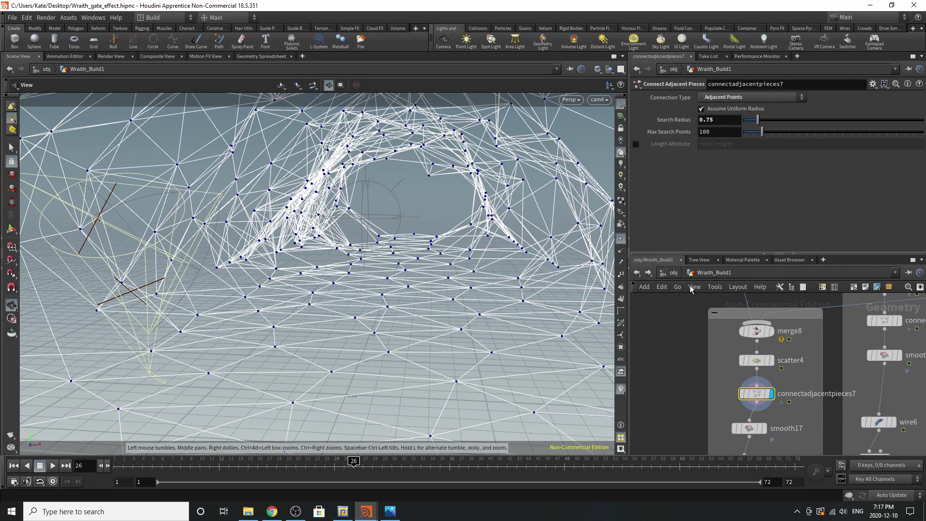
Step: Display the smooth17 and wire7 results in turn and open their smoothing and wire radius parameters
{"action": "scroll", "coordinate": [717, 359], "scroll_direction": "down", "scroll_amount": 2}
{"action": "scroll", "coordinate": [755, 425], "scroll_direction": "up", "scroll_amount": 2}
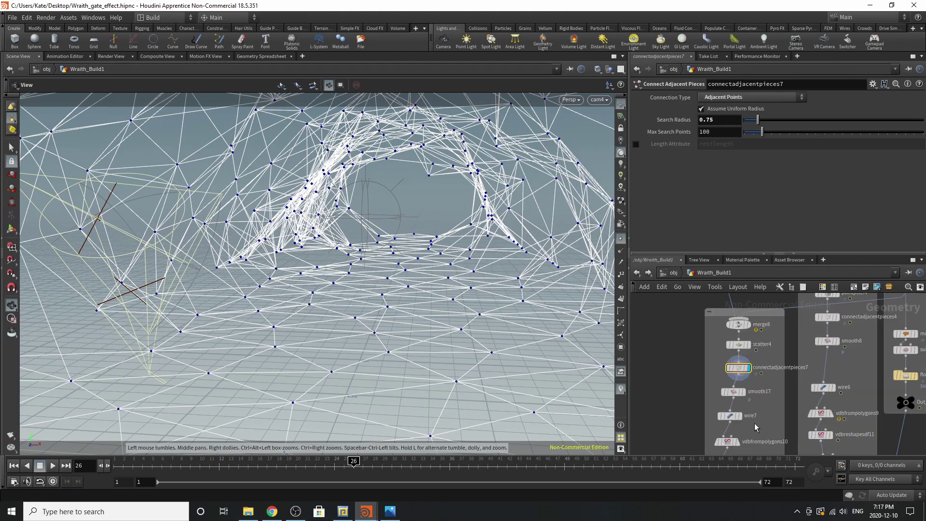
{"action": "left_click", "coordinate": [738, 378]}
{"action": "left_click", "coordinate": [732, 381]}
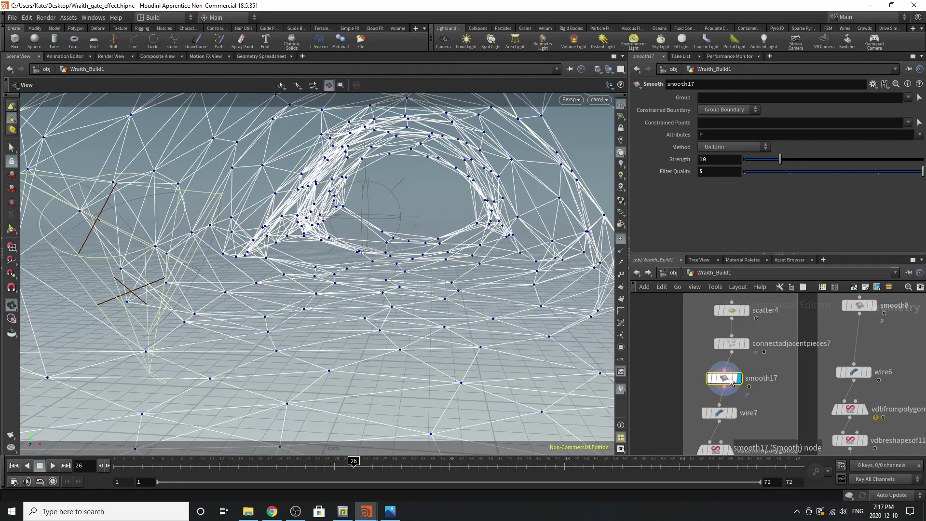
{"action": "scroll", "coordinate": [730, 378], "scroll_direction": "down", "scroll_amount": 2}
{"action": "scroll", "coordinate": [731, 435], "scroll_direction": "up", "scroll_amount": 2}
{"action": "left_click", "coordinate": [738, 357]}
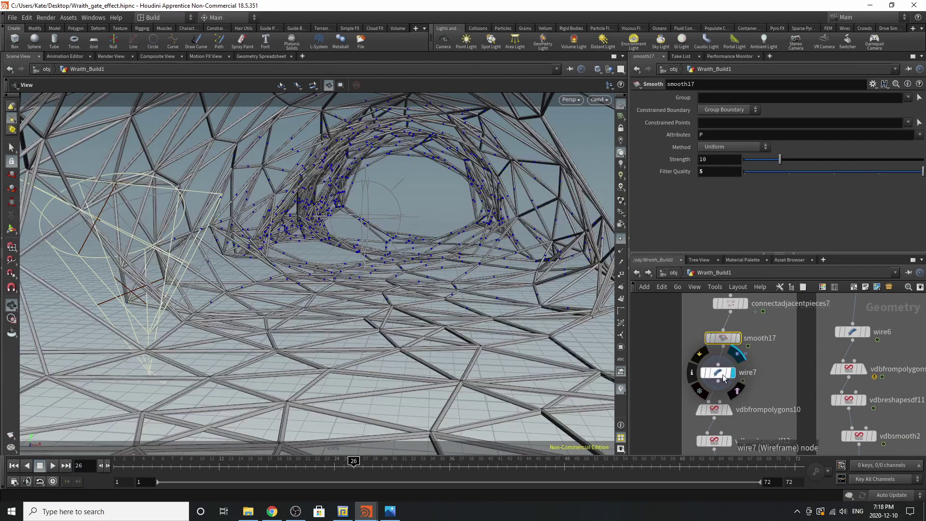
{"action": "left_click", "coordinate": [719, 374]}
Step: Display the vdbfrompolygons10 result with its voxel size parameters
{"action": "scroll", "coordinate": [728, 381], "scroll_direction": "down", "scroll_amount": 2}
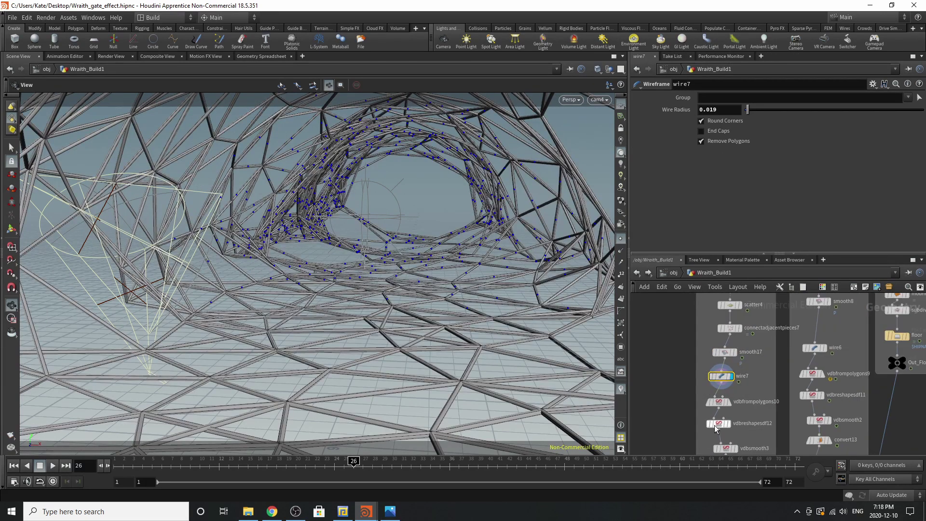
{"action": "scroll", "coordinate": [734, 396], "scroll_direction": "up", "scroll_amount": 2}
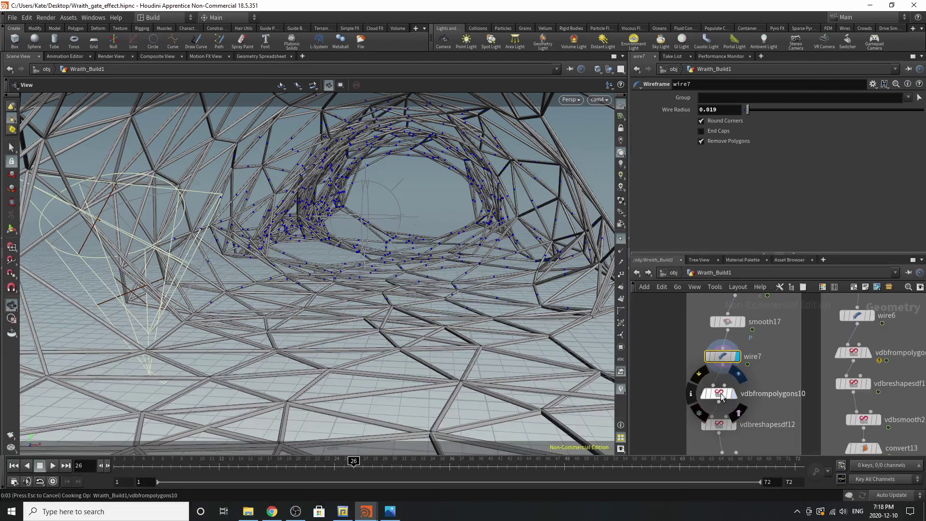
{"action": "left_click", "coordinate": [722, 394]}
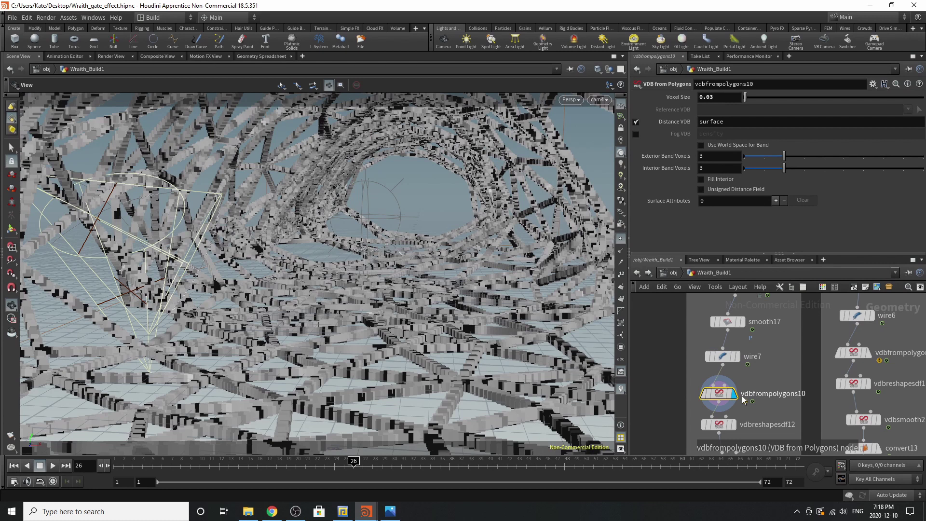
Step: Display the vdbreshapesdf12 and vdbsmooth3 results in turn and open the parameters of each
{"action": "scroll", "coordinate": [742, 398], "scroll_direction": "down", "scroll_amount": 3}
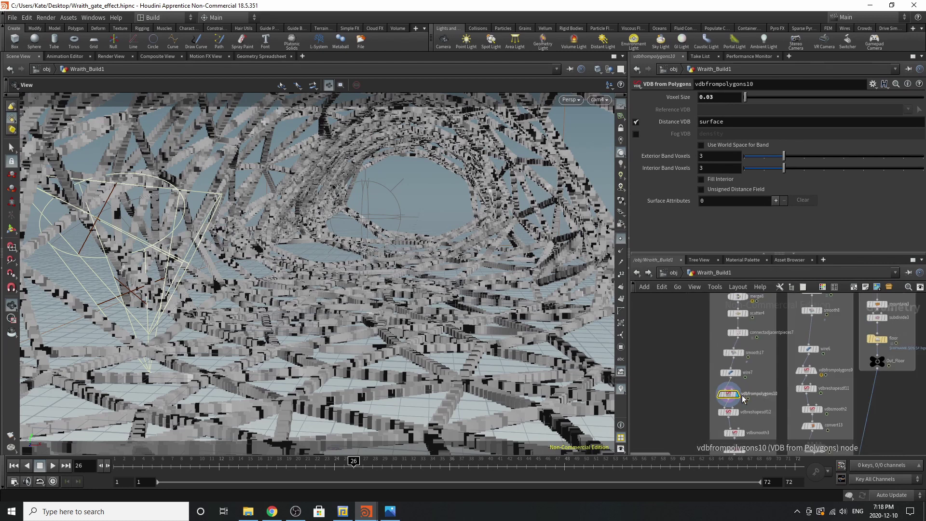
{"action": "scroll", "coordinate": [731, 441], "scroll_direction": "up", "scroll_amount": 3}
{"action": "left_click", "coordinate": [749, 388]}
{"action": "left_click", "coordinate": [745, 388]}
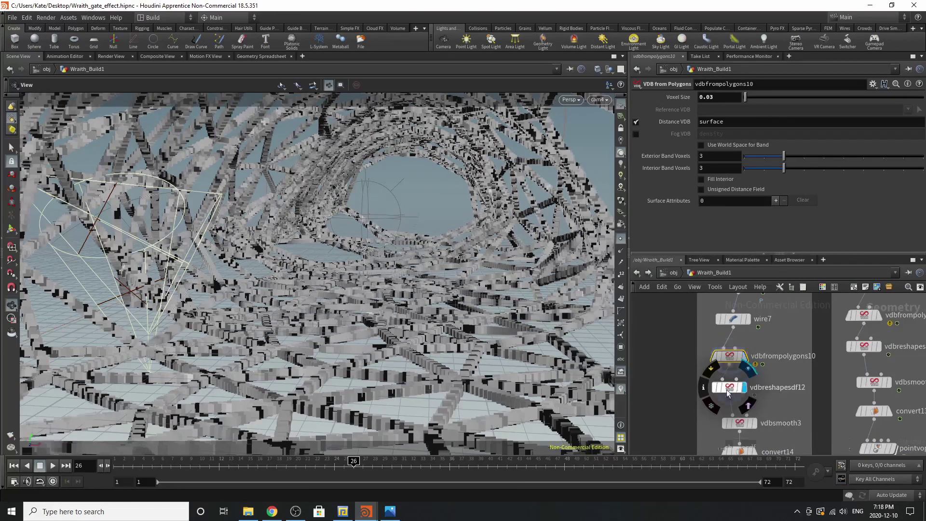
{"action": "left_click", "coordinate": [727, 389]}
{"action": "middle_click_drag", "start_coordinate": [731, 380], "coordinate": [735, 324]}
{"action": "left_click", "coordinate": [758, 367]}
{"action": "left_click", "coordinate": [742, 371]}
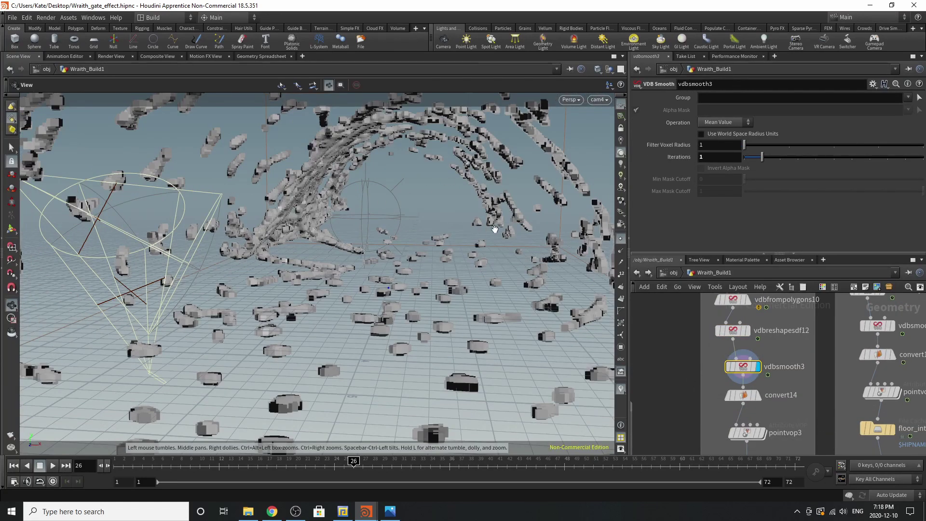
Step: Display the convert14 polygon mesh with its parameters
{"action": "middle_click_drag", "start_coordinate": [742, 400], "coordinate": [733, 368]}
{"action": "left_click", "coordinate": [747, 362]}
{"action": "left_click", "coordinate": [730, 361]}
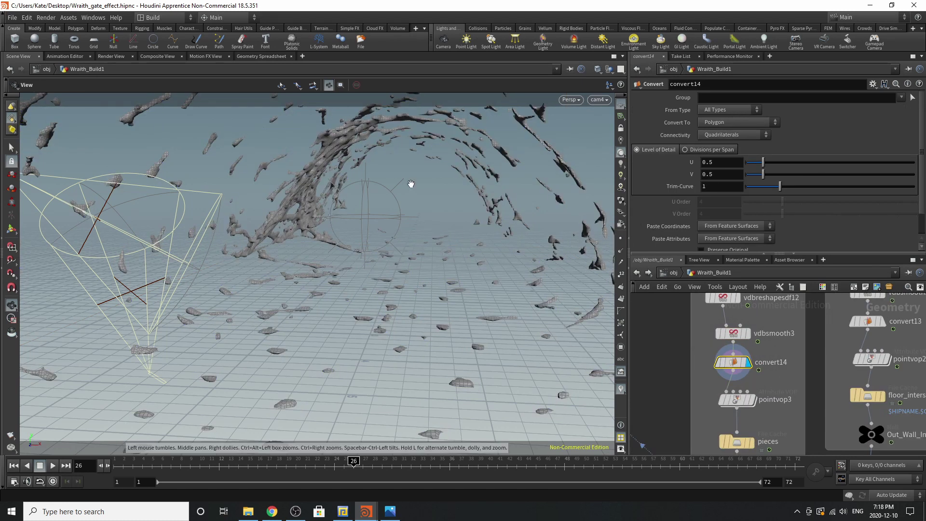
Step: Display the pointvop3 result with its noise parameters, followed by the pieces file cache and its settings
{"action": "scroll", "coordinate": [682, 312], "scroll_direction": "down", "scroll_amount": 3}
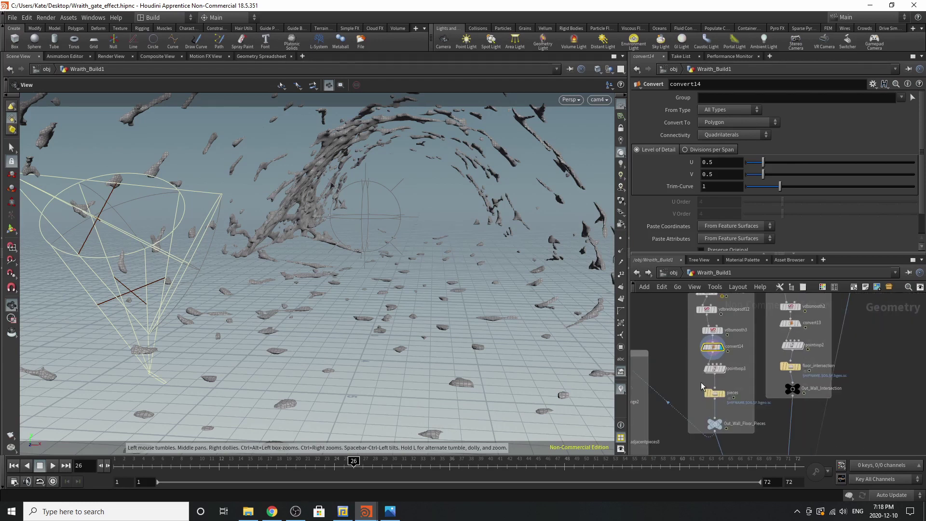
{"action": "scroll", "coordinate": [705, 379], "scroll_direction": "up", "scroll_amount": 3}
{"action": "left_click", "coordinate": [737, 360]}
{"action": "left_click", "coordinate": [721, 363]}
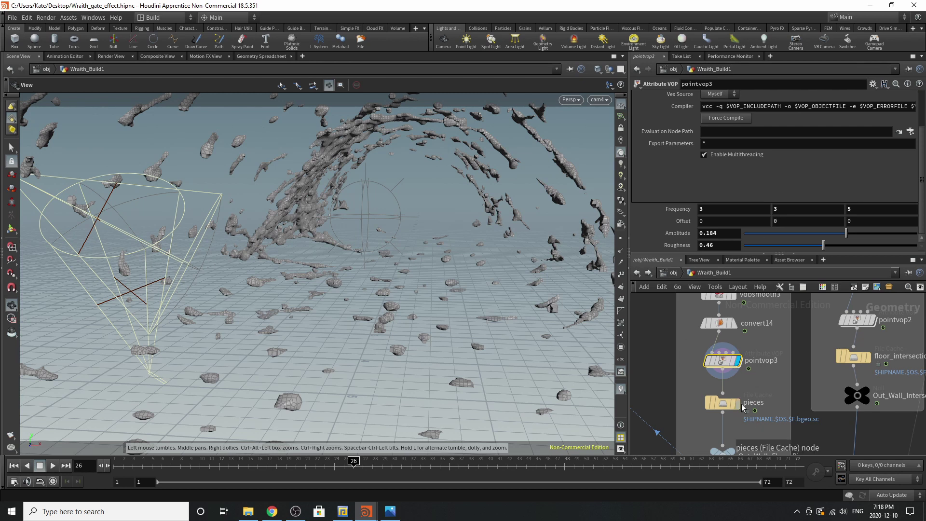
{"action": "left_click", "coordinate": [736, 404]}
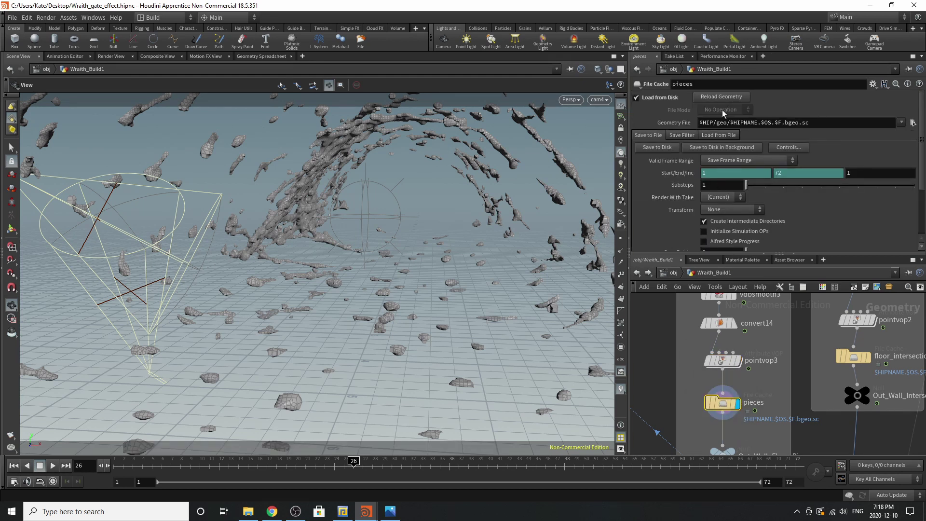
Step: Display the Out_Wall_Floor_Pieces null below the pieces file cache and colour its node black
{"action": "scroll", "coordinate": [741, 391], "scroll_direction": "down", "scroll_amount": 4}
{"action": "scroll", "coordinate": [738, 427], "scroll_direction": "up", "scroll_amount": 6}
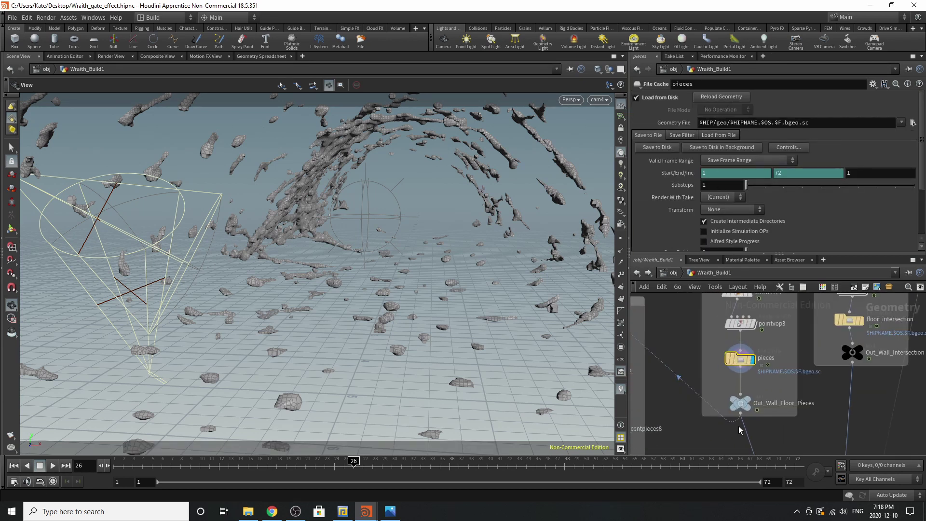
{"action": "left_click", "coordinate": [739, 401]}
{"action": "key", "text": "c"}
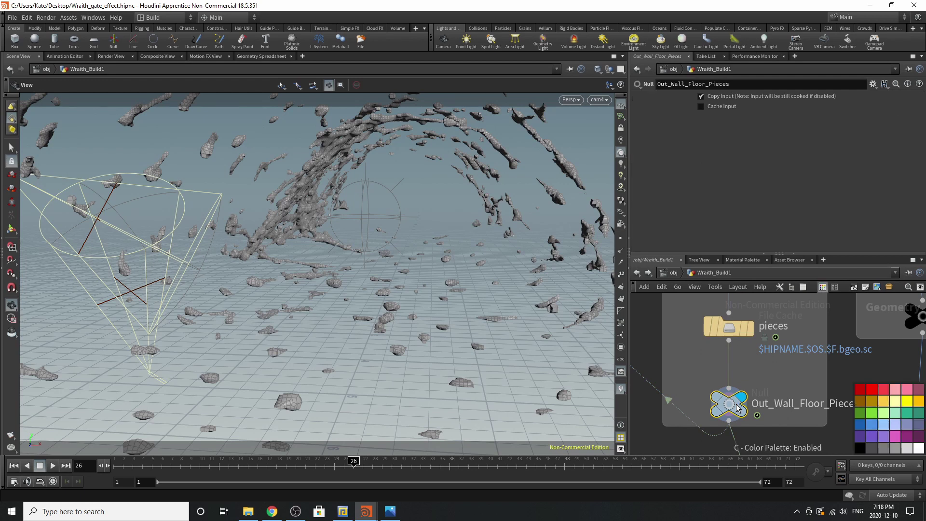
{"action": "left_click", "coordinate": [857, 449]}
{"action": "key", "text": "c"}
Step: Display the scatter8 result with its parameters and turn on point markers in the viewport
{"action": "scroll", "coordinate": [769, 403], "scroll_direction": "down", "scroll_amount": 5}
{"action": "scroll", "coordinate": [768, 382], "scroll_direction": "up", "scroll_amount": 2}
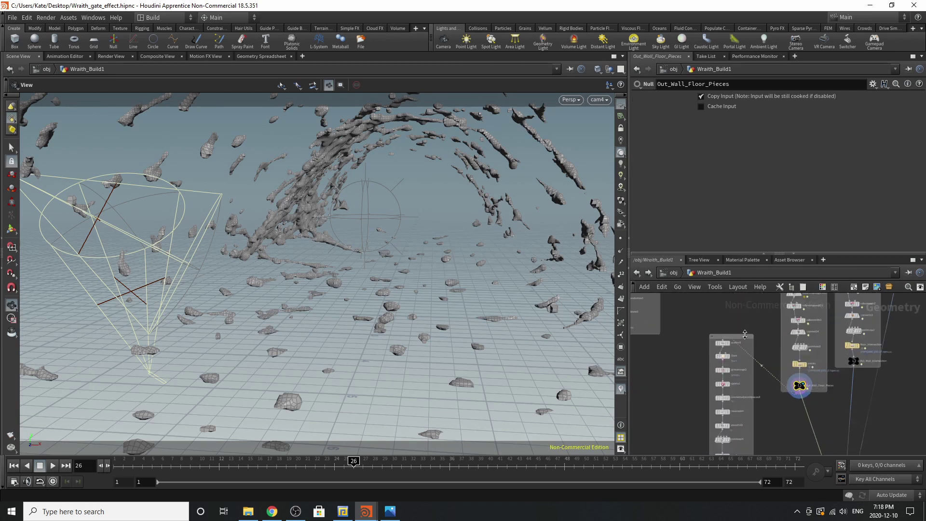
{"action": "scroll", "coordinate": [724, 340], "scroll_direction": "up", "scroll_amount": 3}
{"action": "left_click", "coordinate": [726, 352]}
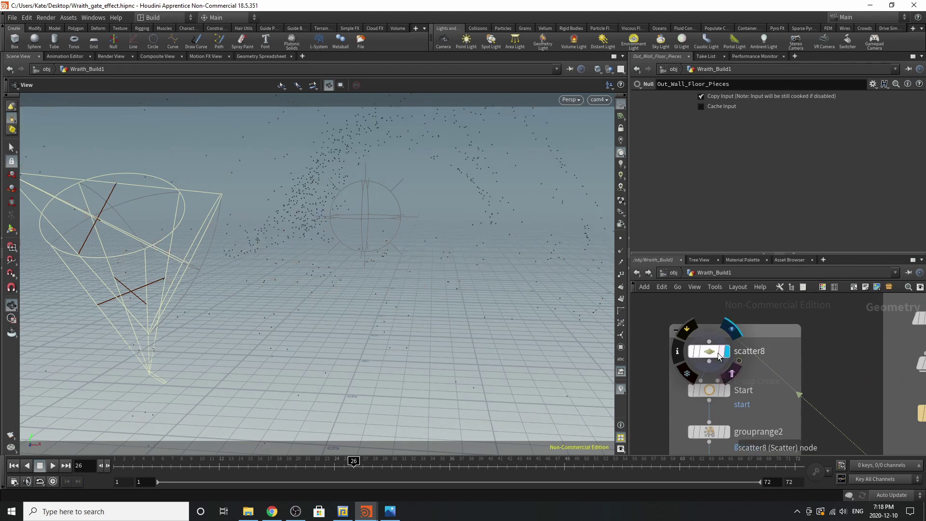
{"action": "left_click", "coordinate": [715, 352]}
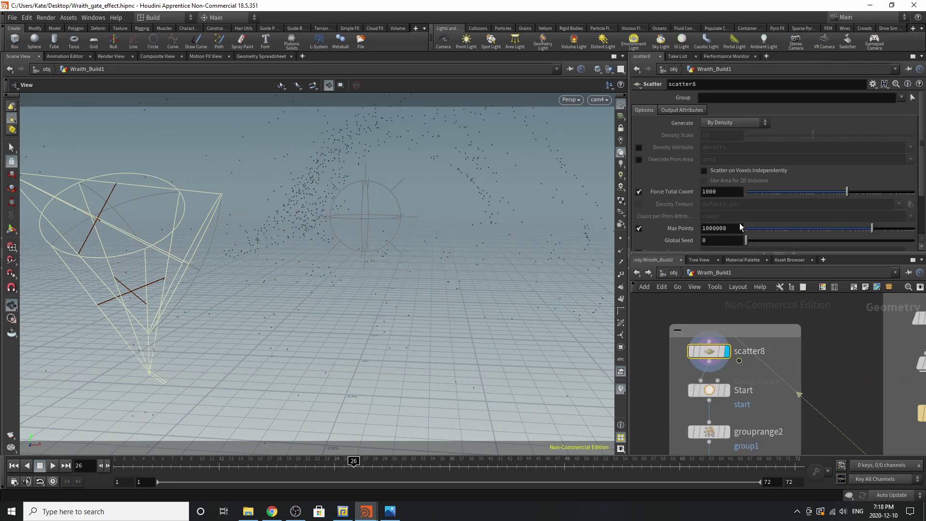
{"action": "left_click", "coordinate": [621, 238]}
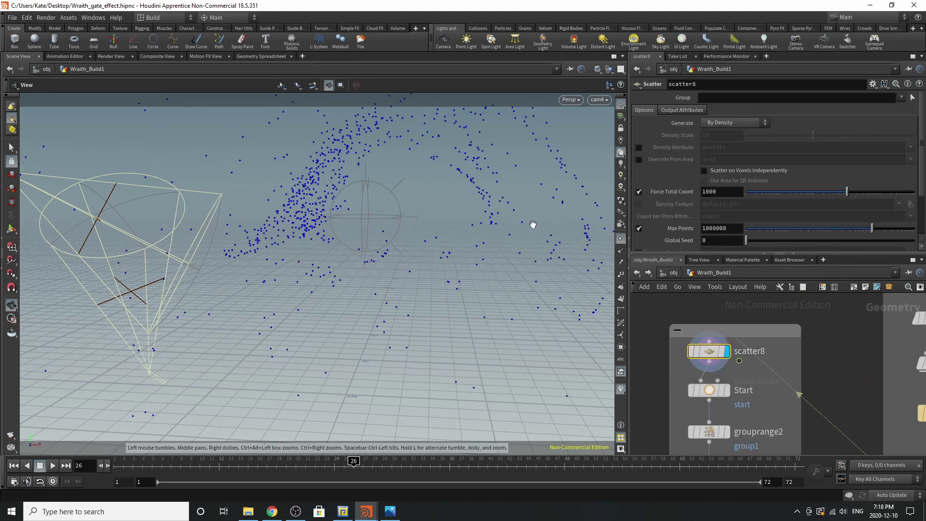
Step: Display the Start group node with its parameters and examine the grouped points around the tunnel from several angles
{"action": "scroll", "coordinate": [723, 367], "scroll_direction": "down", "scroll_amount": 3}
{"action": "scroll", "coordinate": [725, 357], "scroll_direction": "up", "scroll_amount": 3}
{"action": "left_click", "coordinate": [710, 351]}
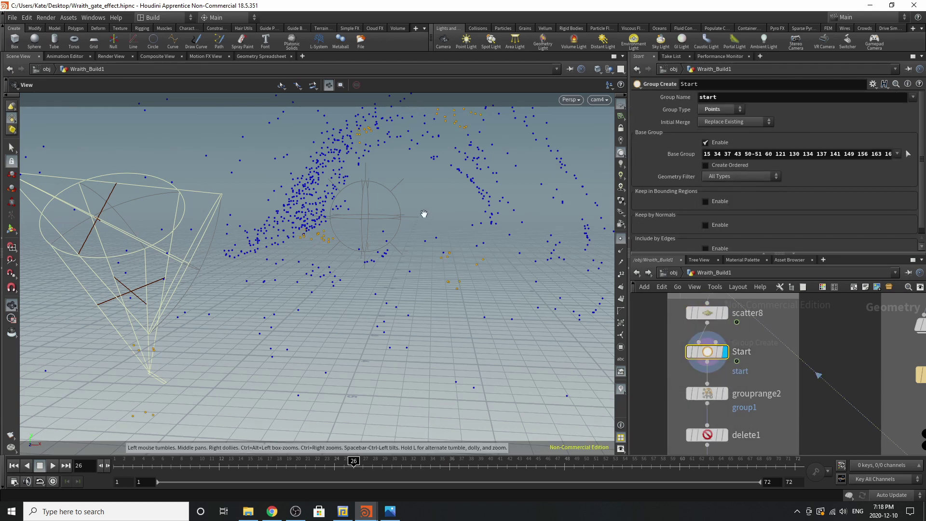
{"action": "left_click_drag", "start_coordinate": [476, 283], "coordinate": [466, 240]}
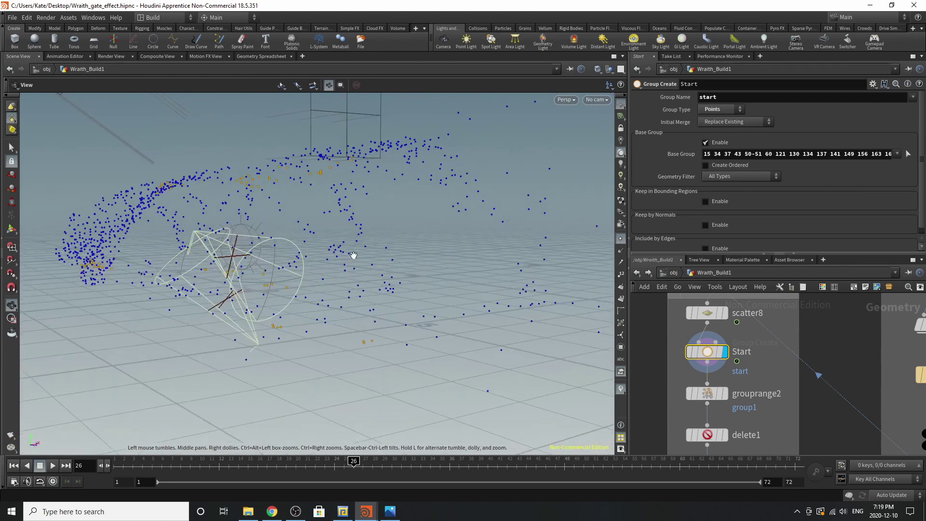
{"action": "left_click_drag", "start_coordinate": [353, 254], "coordinate": [330, 273]}
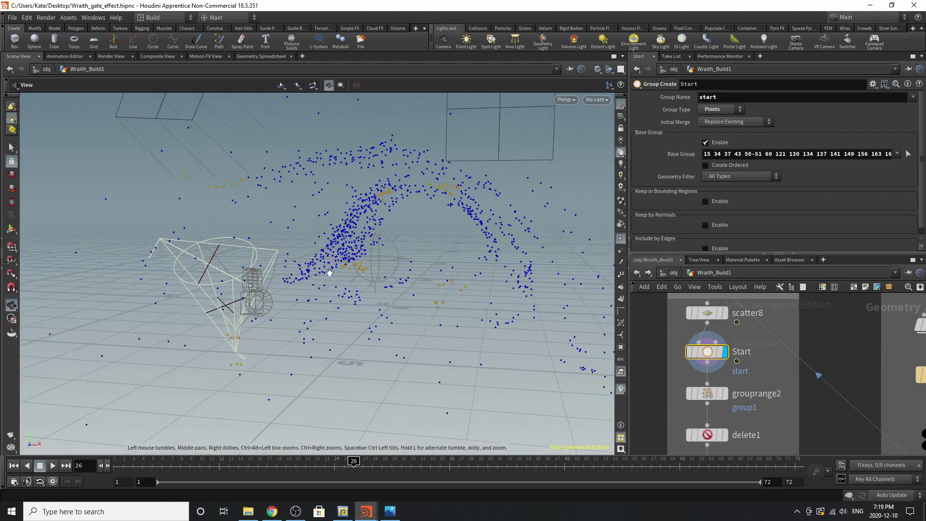
{"action": "left_click_drag", "start_coordinate": [433, 241], "coordinate": [492, 230]}
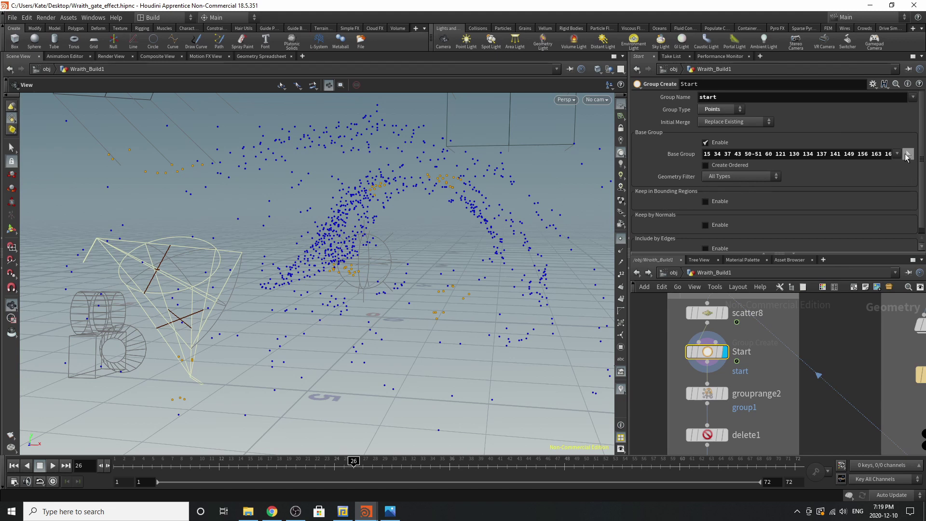
Step: Try reselecting the points of the Start node's base group in the viewport and undo the selection change
{"action": "left_click", "coordinate": [906, 155]}
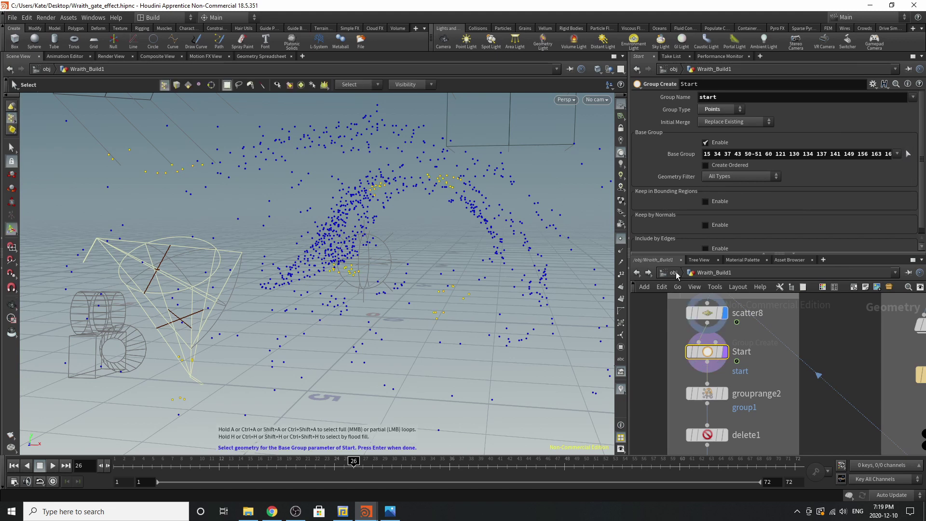
{"action": "left_click", "coordinate": [500, 337]}
{"action": "key", "text": "ctrl+z"}
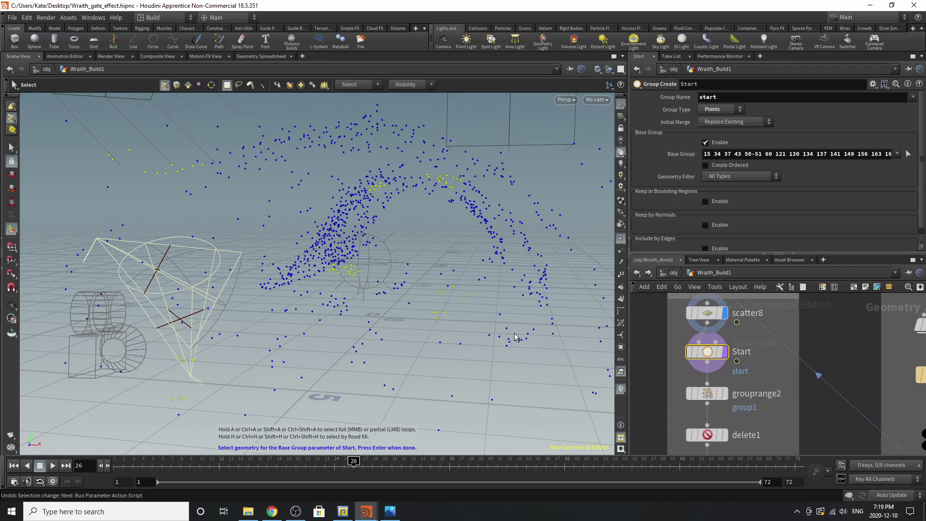
Step: Display the grouprange2 result with its range filter parameters and inspect the reduced point group
{"action": "scroll", "coordinate": [713, 340], "scroll_direction": "down", "scroll_amount": 3}
{"action": "scroll", "coordinate": [713, 375], "scroll_direction": "up", "scroll_amount": 3}
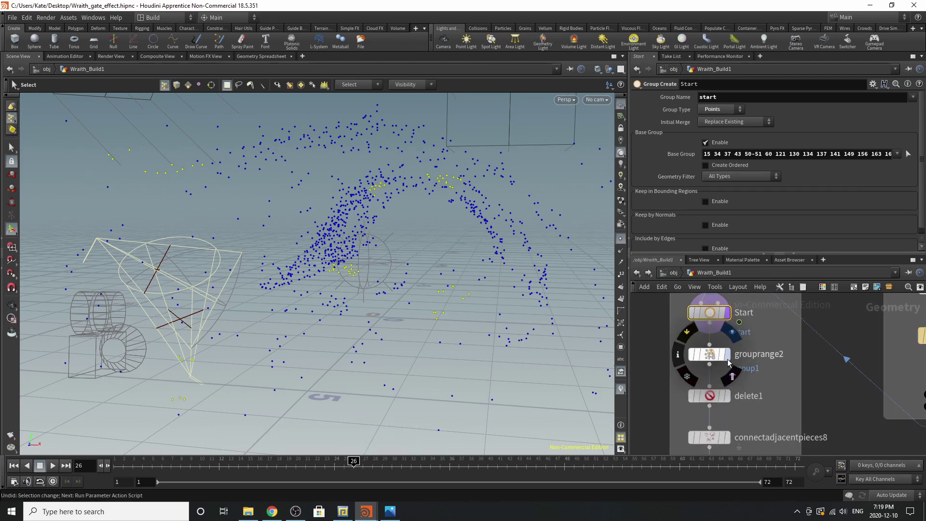
{"action": "left_click", "coordinate": [714, 357]}
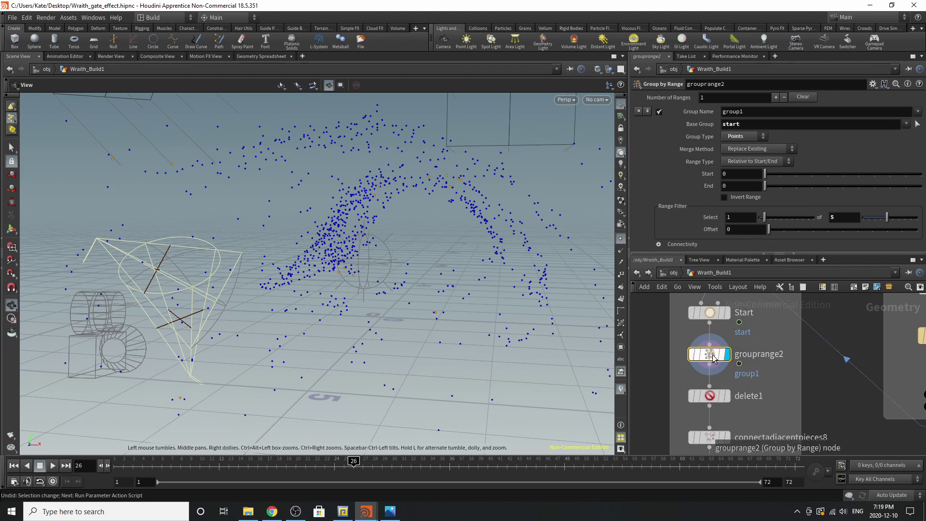
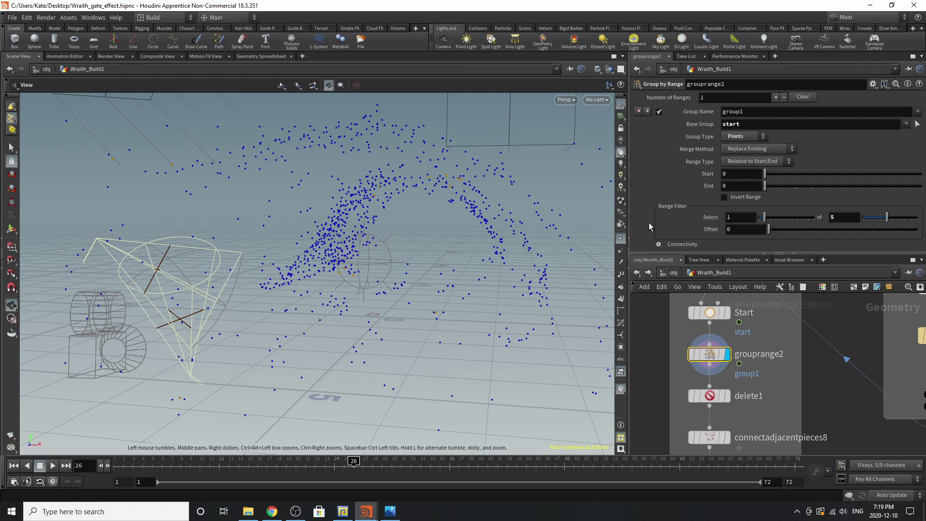
{"action": "left_click_drag", "start_coordinate": [357, 245], "coordinate": [448, 266]}
Step: Display the delete1 result and open its parameters for removing the non-selected points
{"action": "middle_click_drag", "start_coordinate": [726, 395], "coordinate": [727, 372]}
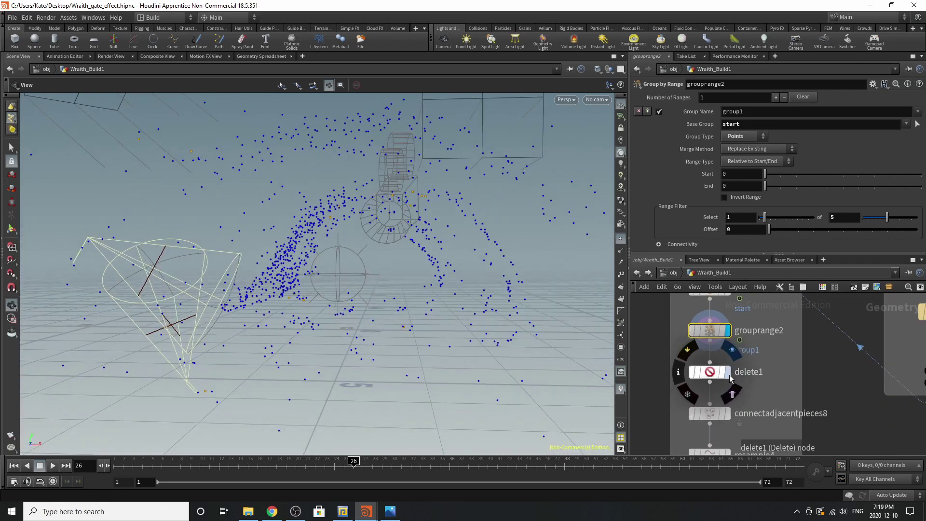
{"action": "left_click", "coordinate": [727, 372]}
{"action": "left_click", "coordinate": [718, 375]}
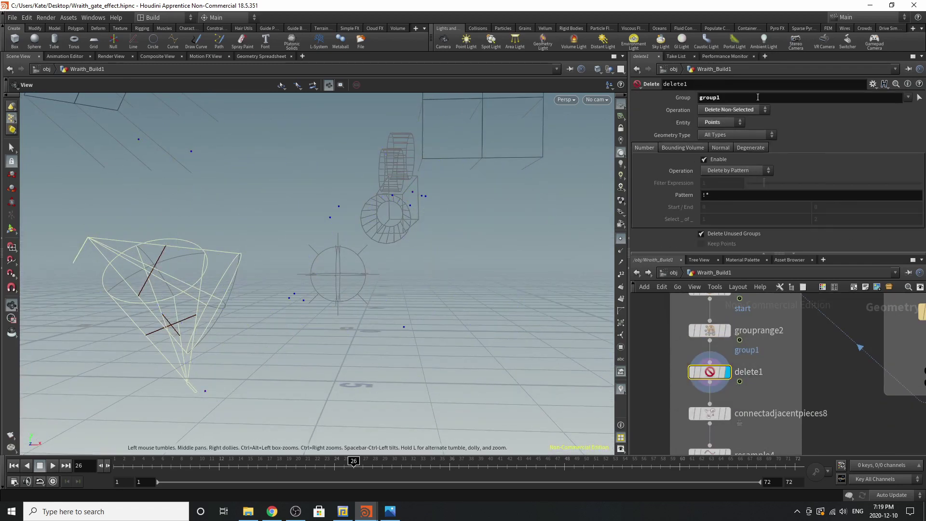
{"action": "scroll", "coordinate": [745, 374], "scroll_direction": "down", "scroll_amount": 2}
{"action": "scroll", "coordinate": [736, 341], "scroll_direction": "up", "scroll_amount": 2}
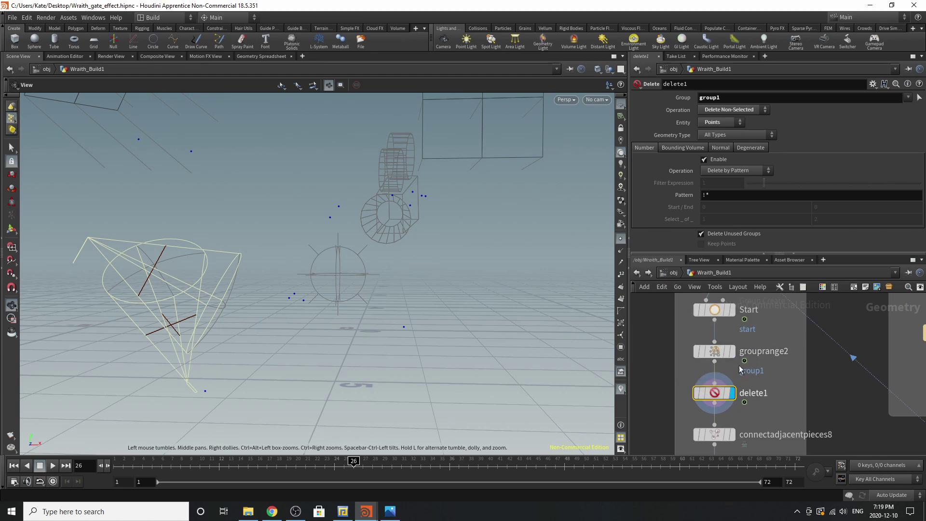
Step: Display the connectadjacentpieces8 result with its search radius parameters
{"action": "middle_click_drag", "start_coordinate": [739, 367], "coordinate": [743, 324]}
{"action": "left_click", "coordinate": [737, 391]}
{"action": "left_click", "coordinate": [718, 391]}
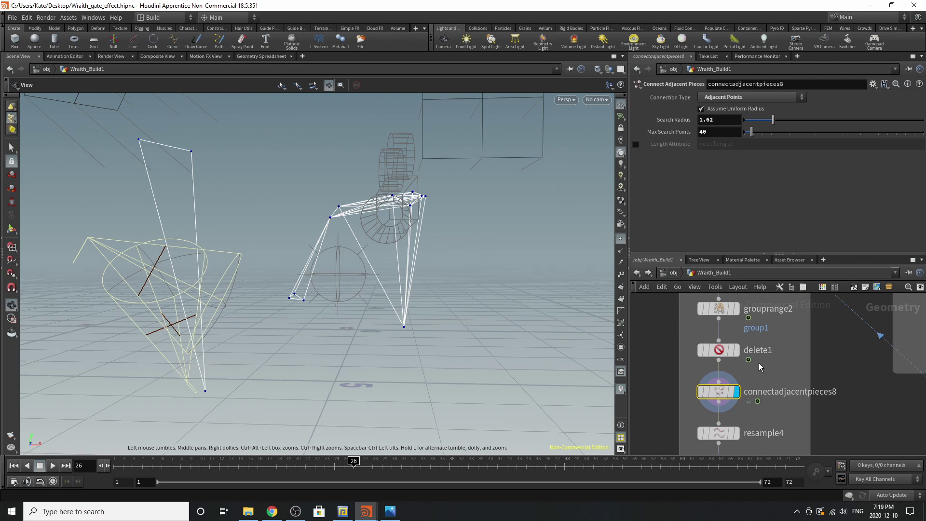
Step: Display the resample4 and smooth18 results in turn and open the smooth18 parameters
{"action": "scroll", "coordinate": [766, 360], "scroll_direction": "down", "scroll_amount": 3}
{"action": "scroll", "coordinate": [761, 417], "scroll_direction": "up", "scroll_amount": 3}
{"action": "left_click", "coordinate": [748, 391]}
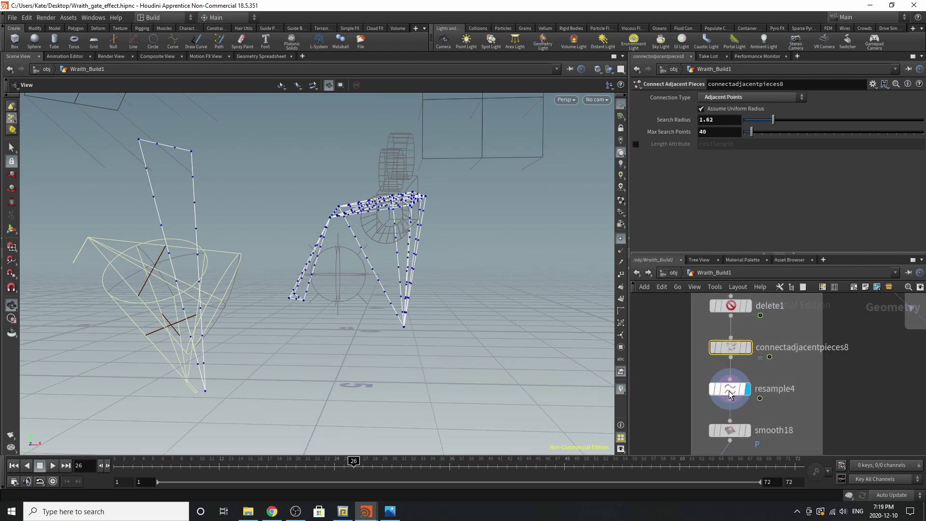
{"action": "middle_click_drag", "start_coordinate": [750, 429], "coordinate": [741, 371]}
{"action": "left_click", "coordinate": [741, 372]}
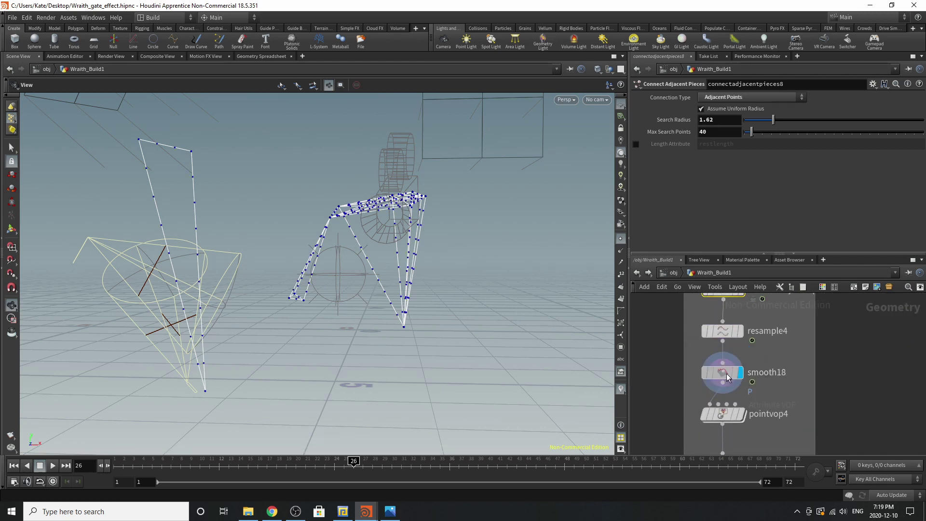
{"action": "left_click", "coordinate": [726, 374]}
Step: Display the pointvop4 result with its noise parameters, look inside its VOP network and return to Wraith_Build1
{"action": "scroll", "coordinate": [728, 376], "scroll_direction": "down", "scroll_amount": 3}
{"action": "scroll", "coordinate": [745, 403], "scroll_direction": "up", "scroll_amount": 4}
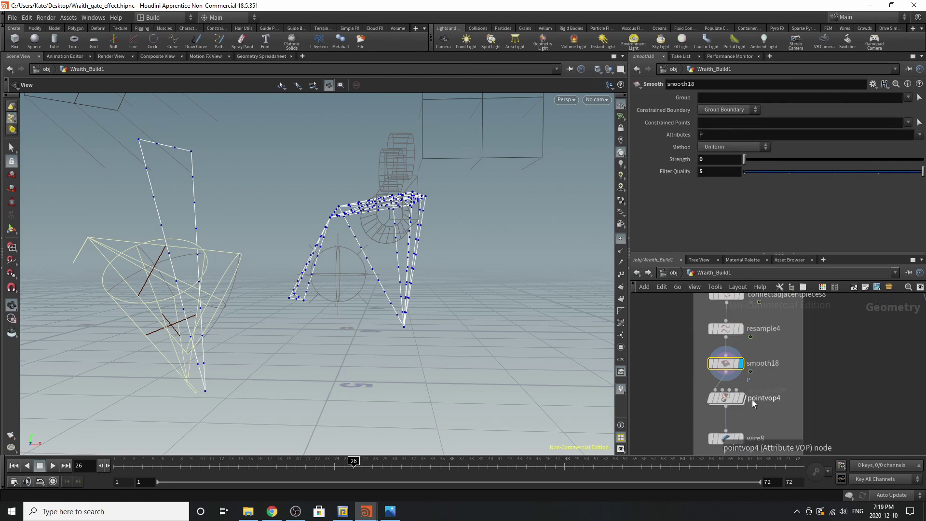
{"action": "left_click", "coordinate": [736, 397]}
{"action": "left_click", "coordinate": [716, 401]}
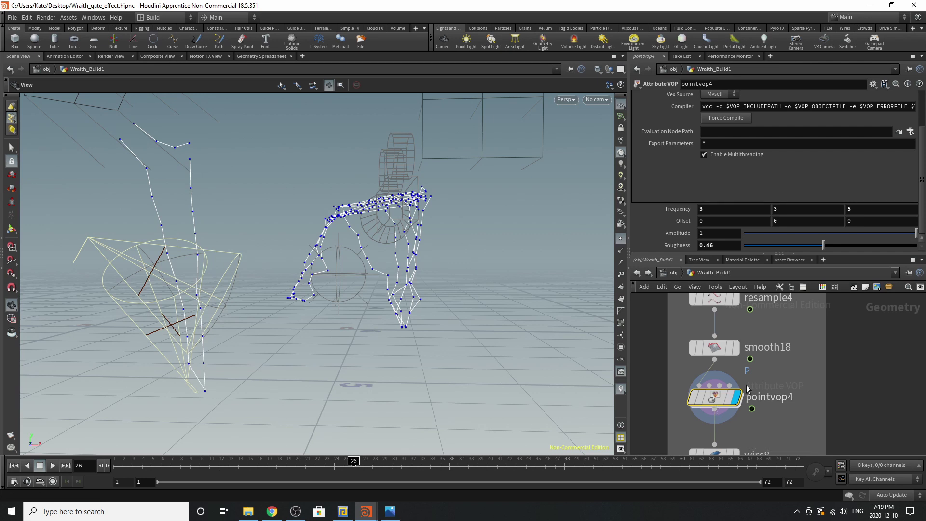
{"action": "double_click", "coordinate": [720, 398]}
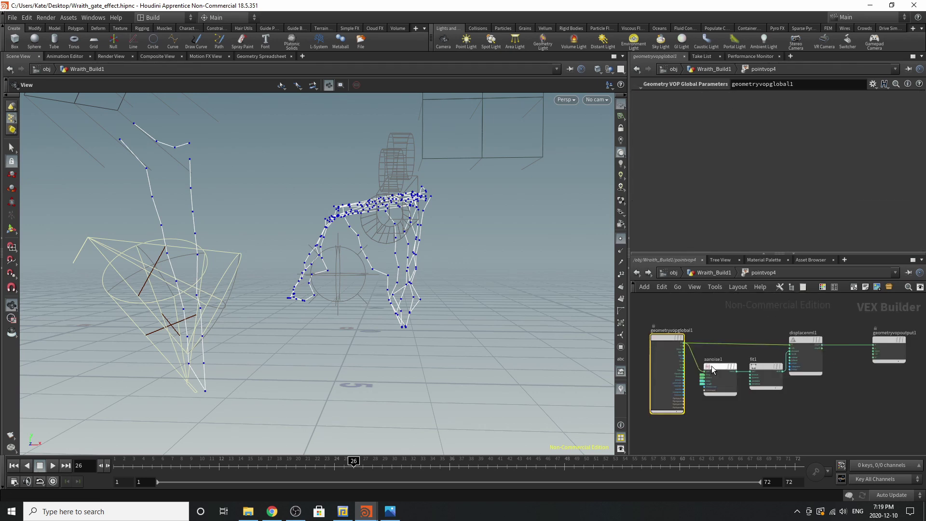
{"action": "left_click", "coordinate": [722, 276]}
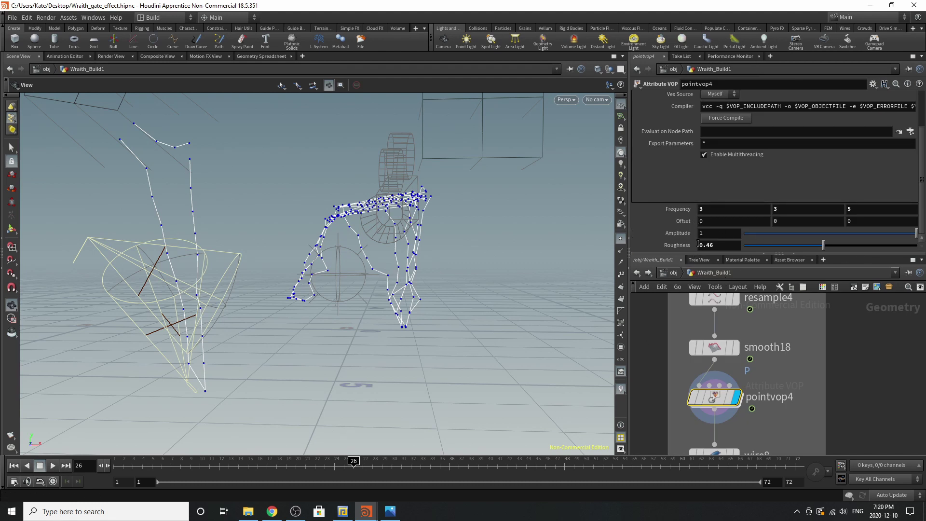
Step: Display the wire8 and vdbfrompolygons11 results in turn and open the parameters of each
{"action": "scroll", "coordinate": [768, 377], "scroll_direction": "down", "scroll_amount": 3}
{"action": "scroll", "coordinate": [748, 410], "scroll_direction": "up", "scroll_amount": 3}
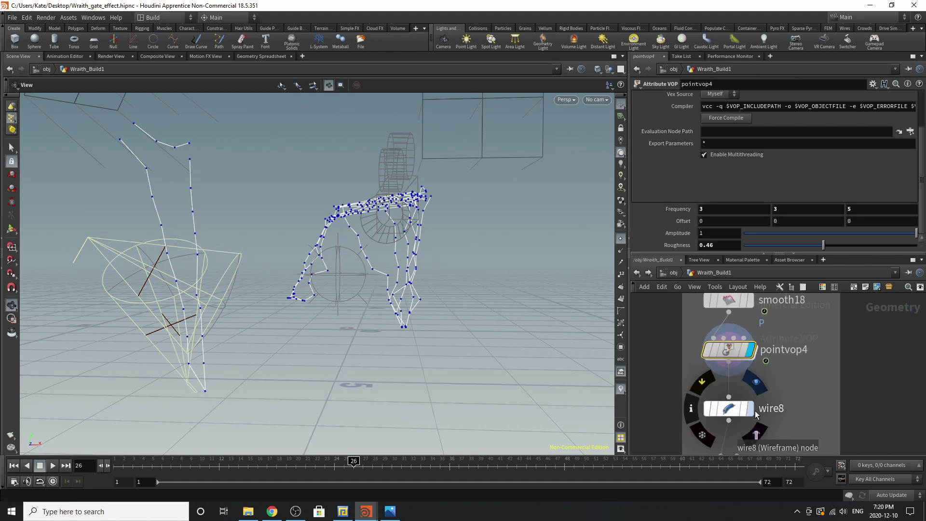
{"action": "left_click", "coordinate": [751, 410]}
{"action": "left_click", "coordinate": [734, 410]}
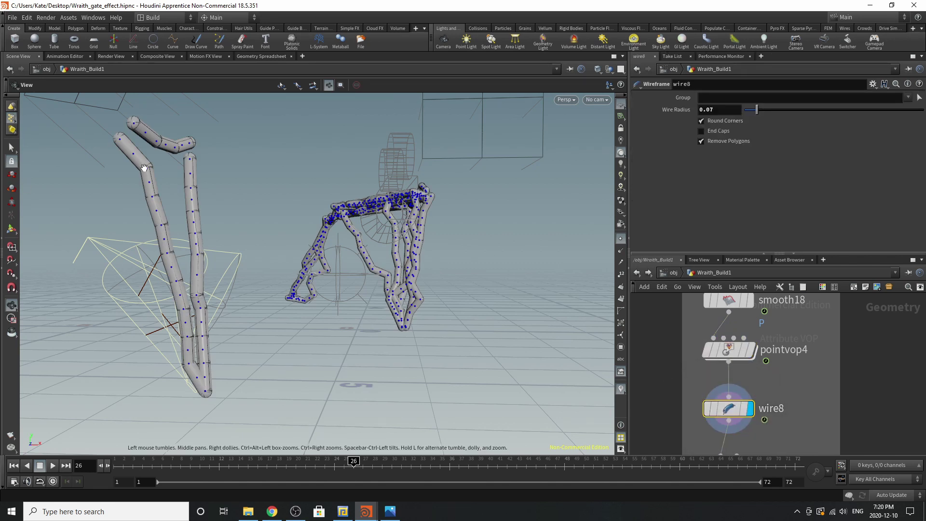
{"action": "scroll", "coordinate": [701, 343], "scroll_direction": "down", "scroll_amount": 3}
{"action": "scroll", "coordinate": [728, 407], "scroll_direction": "up", "scroll_amount": 3}
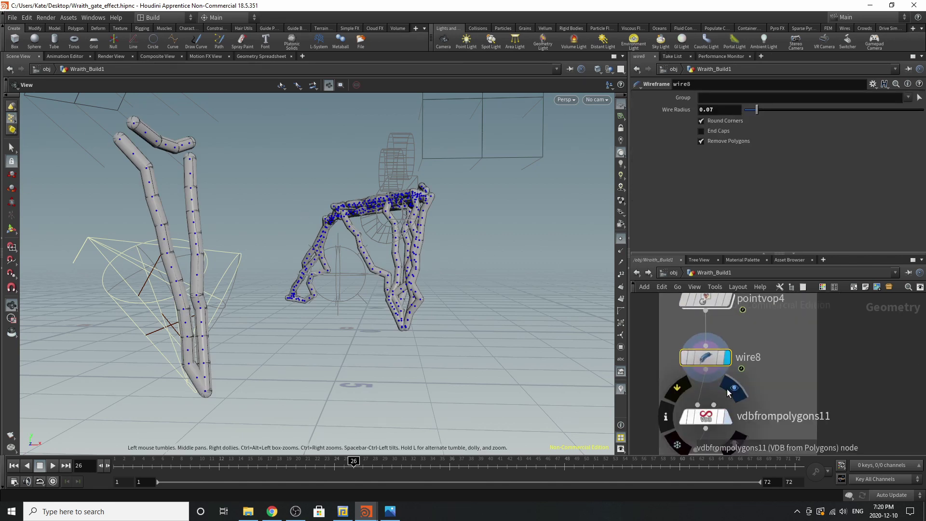
{"action": "left_click", "coordinate": [727, 418]}
{"action": "left_click", "coordinate": [714, 422]}
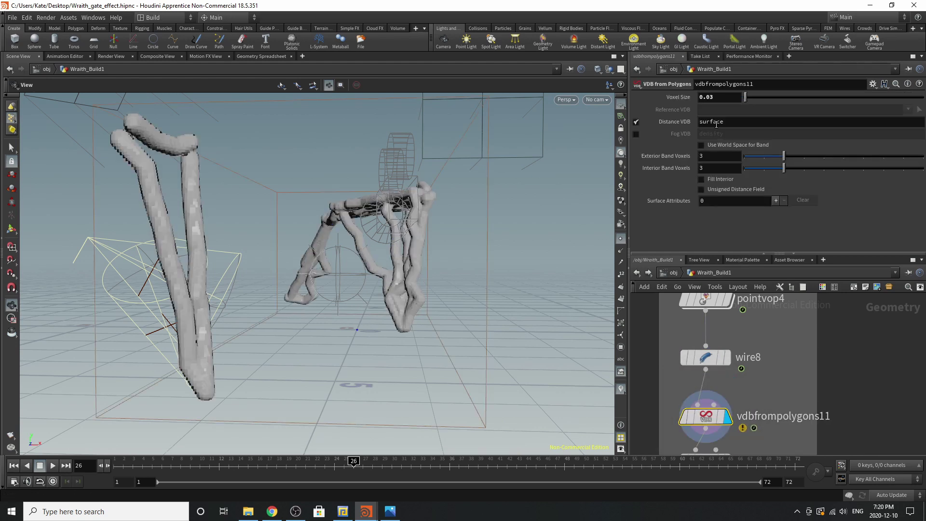
Step: Display the vdbreshapesdf13 and vdbsmooth4 results in turn and open the parameters of each
{"action": "scroll", "coordinate": [718, 346], "scroll_direction": "down", "scroll_amount": 3}
{"action": "scroll", "coordinate": [730, 422], "scroll_direction": "up", "scroll_amount": 4}
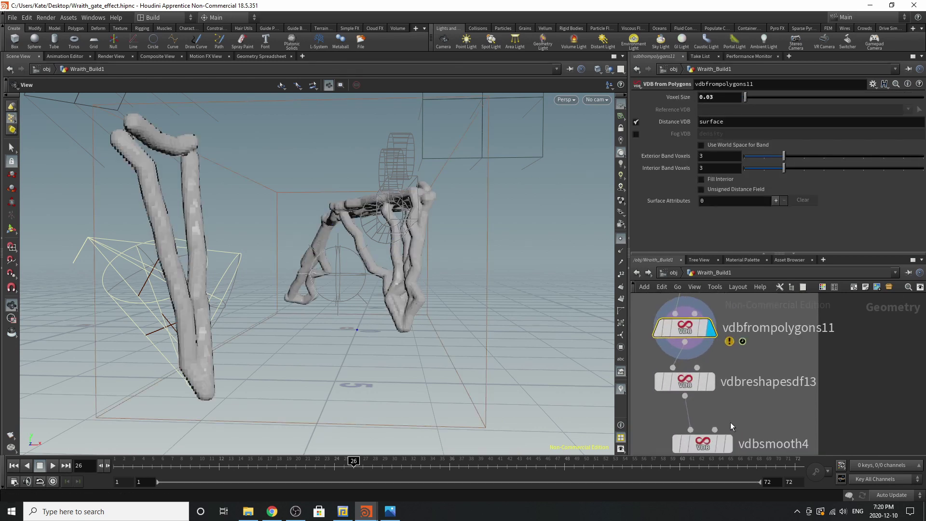
{"action": "left_click", "coordinate": [710, 382]}
{"action": "left_click", "coordinate": [687, 386]}
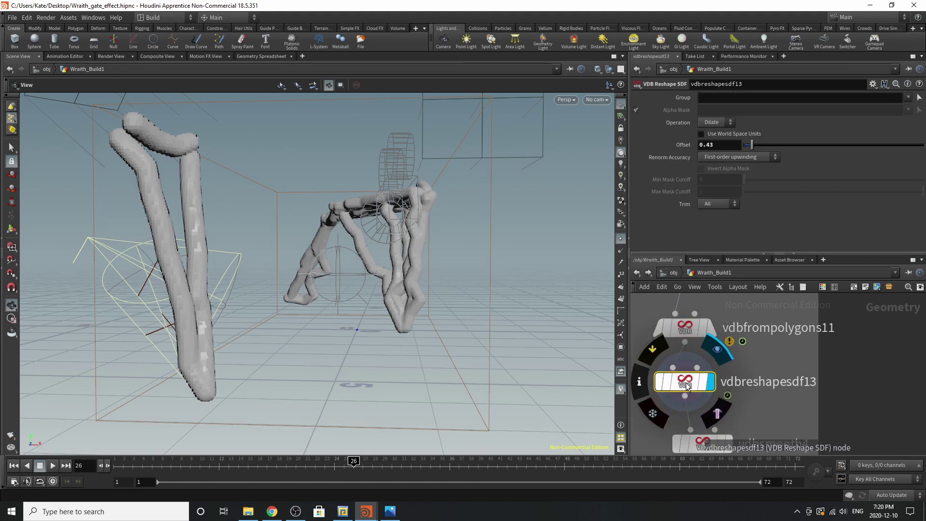
{"action": "scroll", "coordinate": [687, 387], "scroll_direction": "down", "scroll_amount": 3}
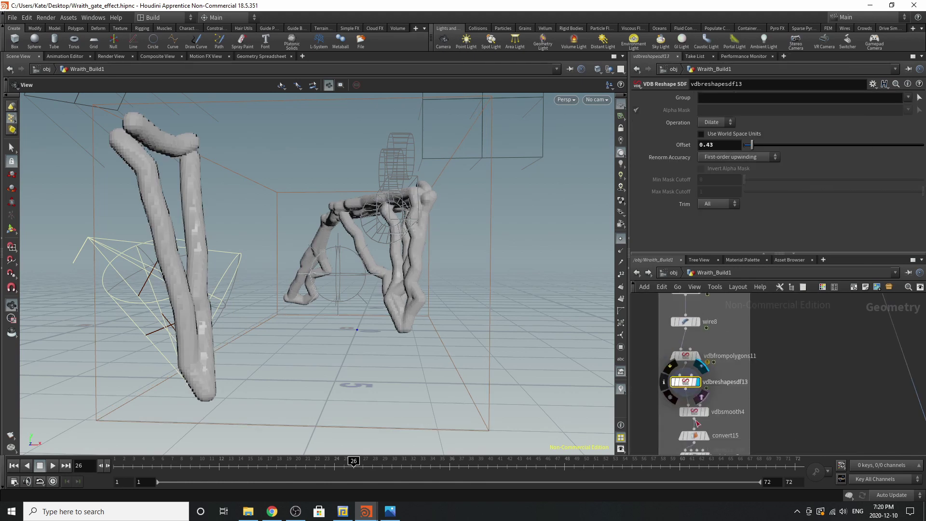
{"action": "scroll", "coordinate": [704, 407], "scroll_direction": "up", "scroll_amount": 3}
{"action": "left_click", "coordinate": [707, 404]}
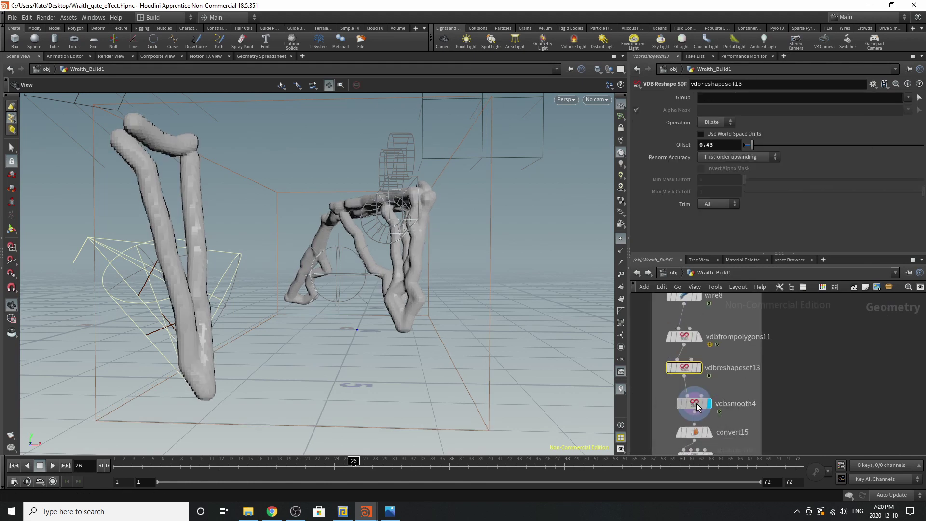
{"action": "left_click", "coordinate": [697, 404]}
Step: Display the convert15 polygon mesh of the pillars with its parameters
{"action": "scroll", "coordinate": [699, 404], "scroll_direction": "down", "scroll_amount": 3}
{"action": "scroll", "coordinate": [739, 368], "scroll_direction": "up", "scroll_amount": 3}
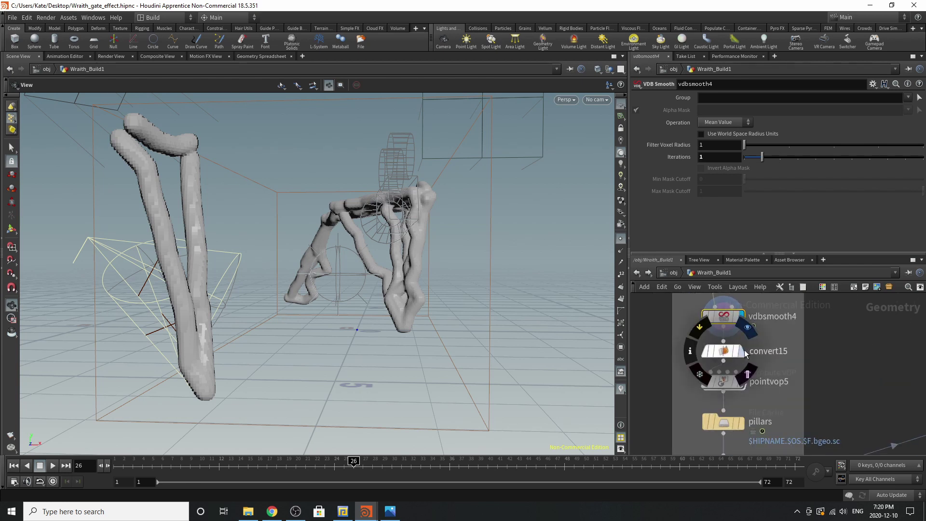
{"action": "left_click", "coordinate": [741, 350]}
{"action": "left_click", "coordinate": [724, 350]}
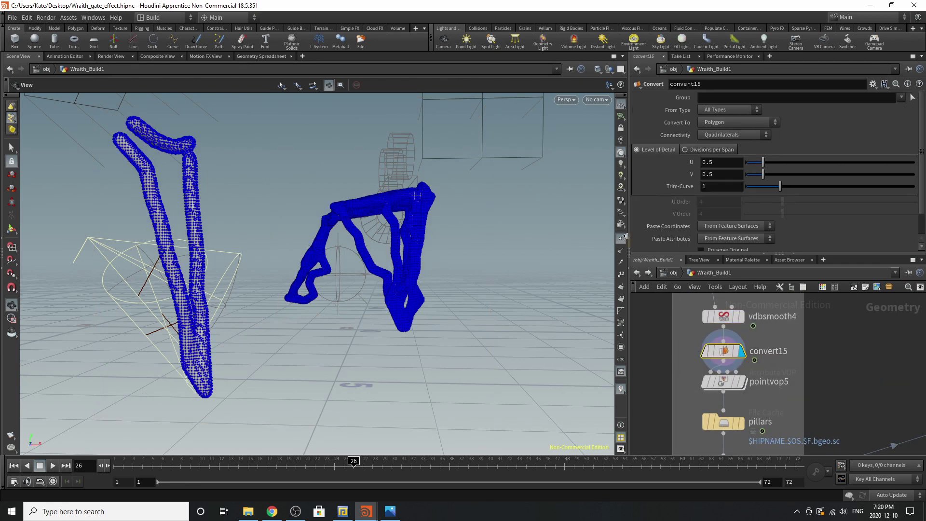
Step: Hide the point markers, display the pointvop5 and pillars file cache results in turn and open the parameters of each
{"action": "left_click", "coordinate": [625, 239]}
{"action": "left_click", "coordinate": [624, 239]}
{"action": "scroll", "coordinate": [736, 311], "scroll_direction": "down", "scroll_amount": 3}
{"action": "scroll", "coordinate": [738, 330], "scroll_direction": "up", "scroll_amount": 3}
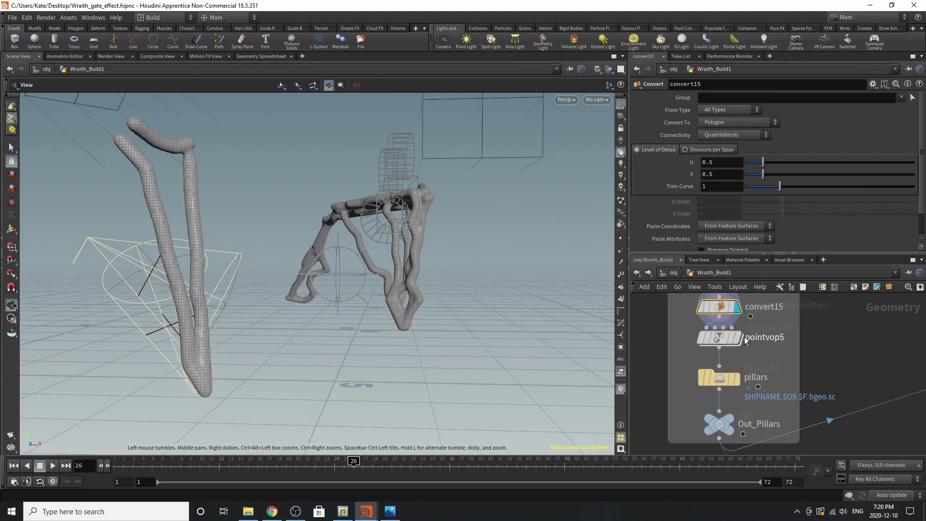
{"action": "left_click", "coordinate": [735, 337]}
{"action": "left_click", "coordinate": [716, 341]}
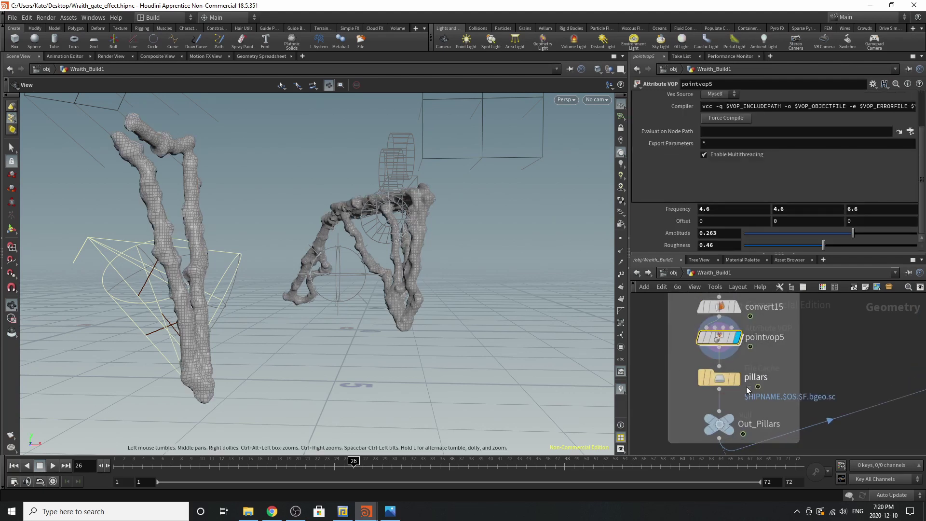
{"action": "left_click", "coordinate": [712, 383]}
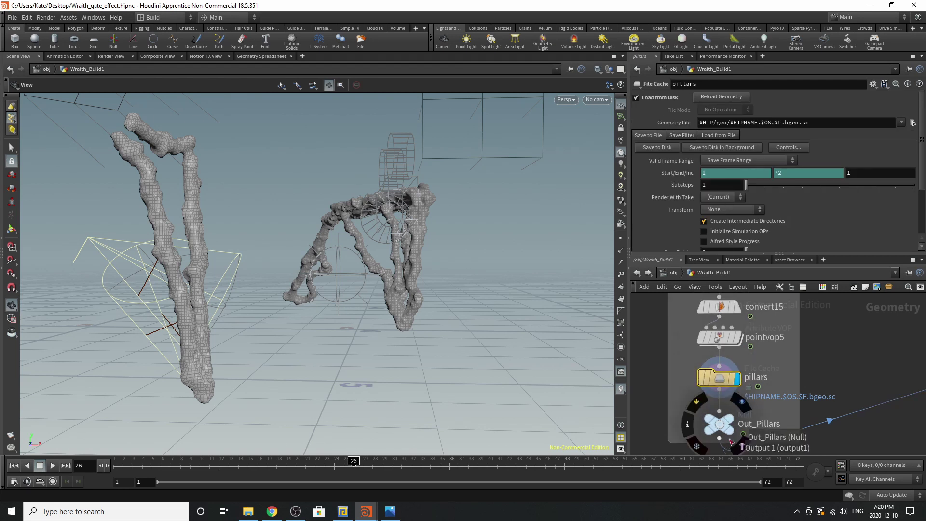
Step: Display the Out_Pillars null and colour its node black
{"action": "left_click", "coordinate": [716, 427]}
{"action": "key", "text": "c"}
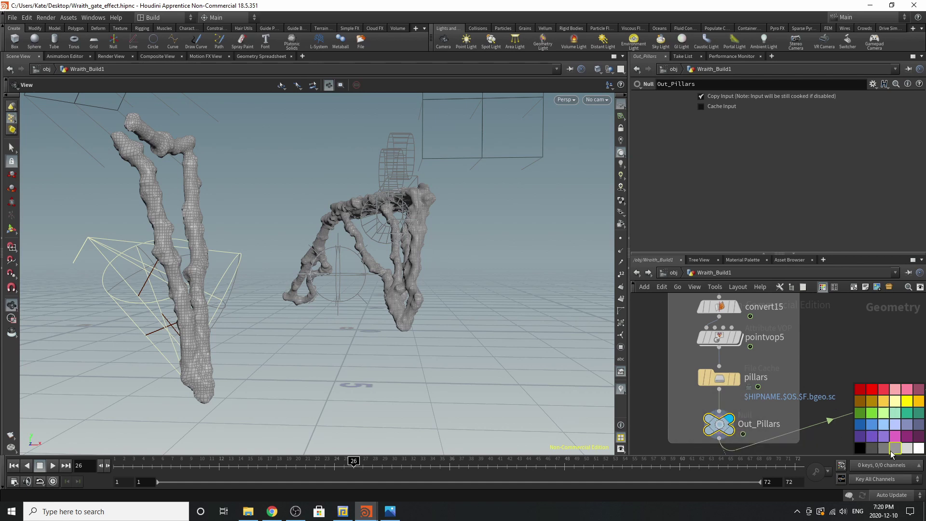
{"action": "left_click", "coordinate": [860, 449]}
{"action": "key", "text": "c"}
Step: Display the merge6 result to view all the combined meshes together
{"action": "scroll", "coordinate": [734, 343], "scroll_direction": "down", "scroll_amount": 6}
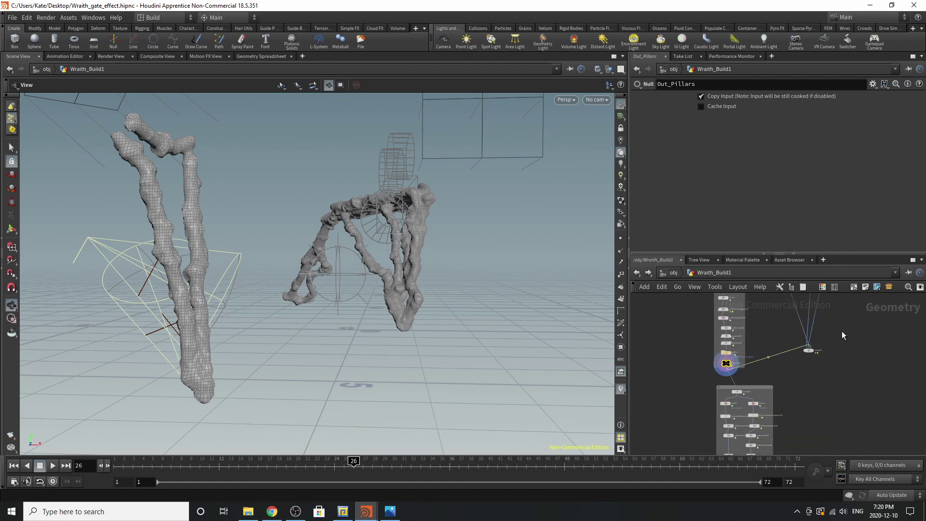
{"action": "scroll", "coordinate": [842, 334], "scroll_direction": "up", "scroll_amount": 5}
{"action": "left_click", "coordinate": [782, 375]}
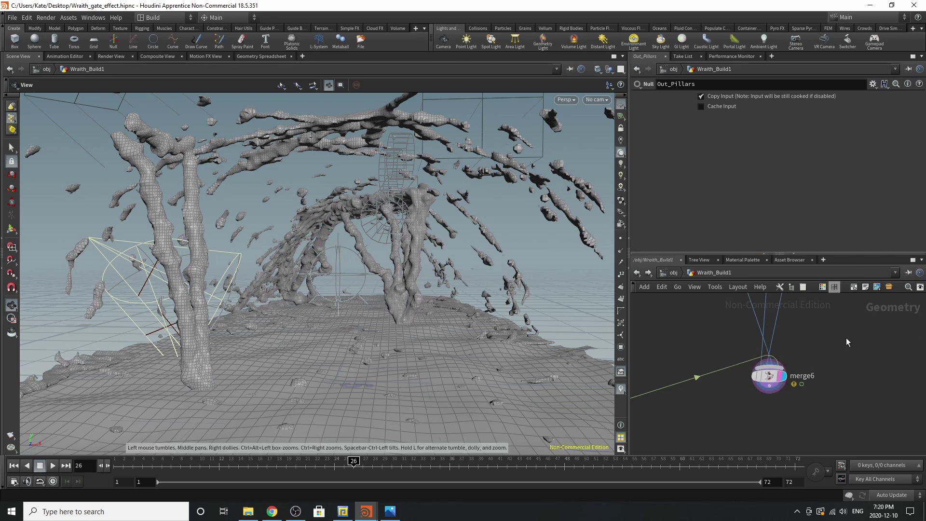
{"action": "scroll", "coordinate": [846, 339], "scroll_direction": "down", "scroll_amount": 4}
{"action": "scroll", "coordinate": [820, 354], "scroll_direction": "up", "scroll_amount": 4}
{"action": "left_click", "coordinate": [818, 376]}
Step: Move the network box that starts with scatter9 closer beneath the Out_Pillars box
{"action": "scroll", "coordinate": [788, 320], "scroll_direction": "down", "scroll_amount": 5}
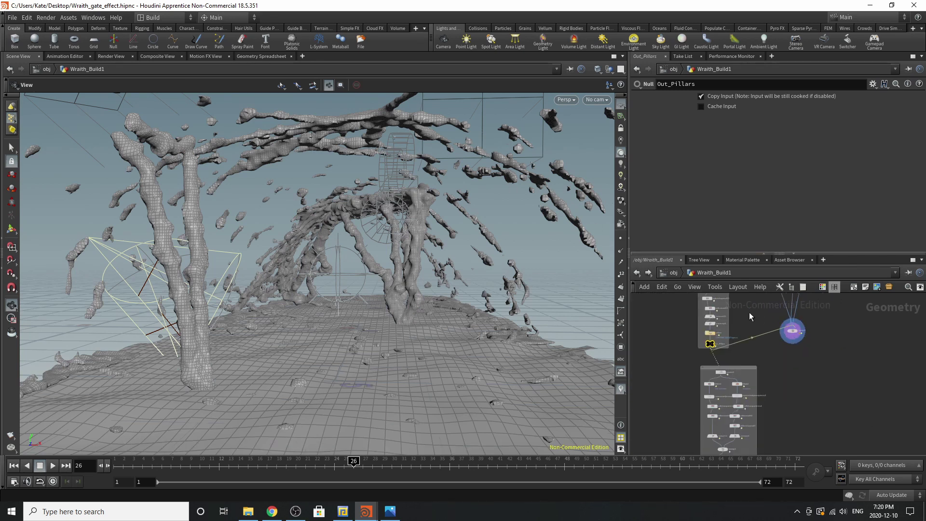
{"action": "scroll", "coordinate": [723, 323], "scroll_direction": "up", "scroll_amount": 2}
{"action": "scroll", "coordinate": [716, 326], "scroll_direction": "up", "scroll_amount": 4}
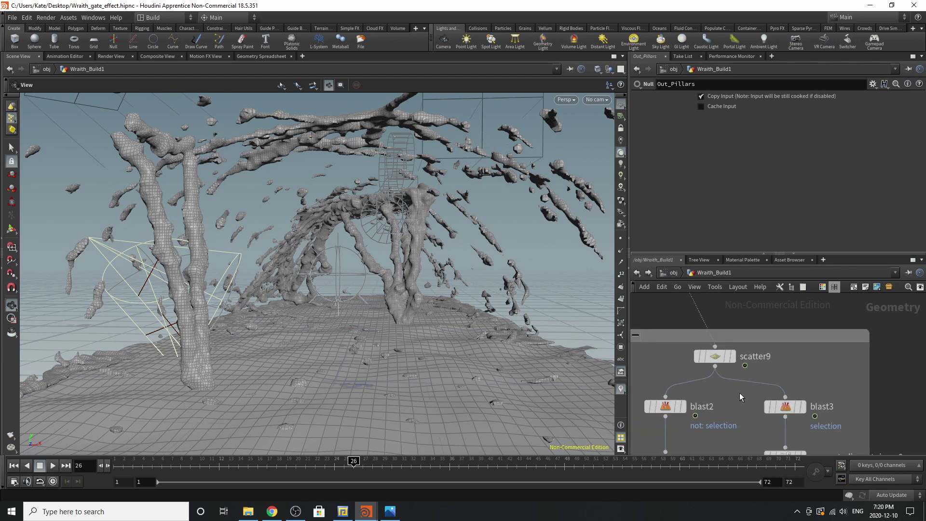
{"action": "scroll", "coordinate": [813, 358], "scroll_direction": "down", "scroll_amount": 4}
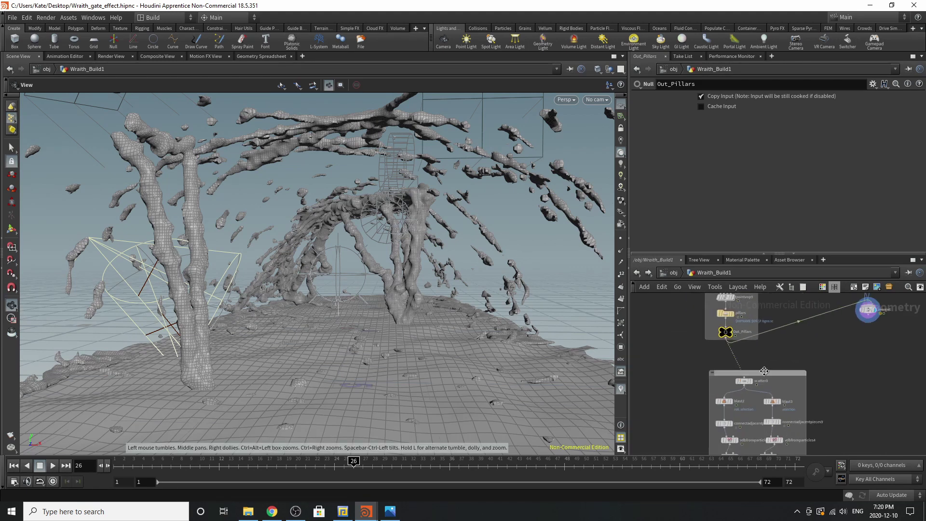
{"action": "left_click_drag", "start_coordinate": [768, 375], "coordinate": [748, 362]}
{"action": "scroll", "coordinate": [742, 325], "scroll_direction": "down", "scroll_amount": 4}
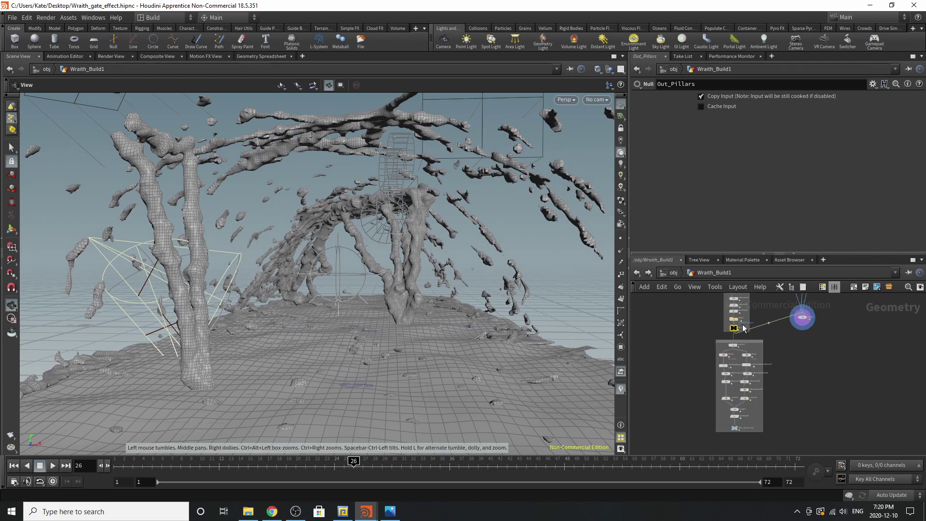
Step: Display the scatter9 points with their parameters and turn on the point markers
{"action": "scroll", "coordinate": [745, 330], "scroll_direction": "up", "scroll_amount": 3}
{"action": "scroll", "coordinate": [737, 346], "scroll_direction": "up", "scroll_amount": 4}
{"action": "left_click", "coordinate": [722, 373]}
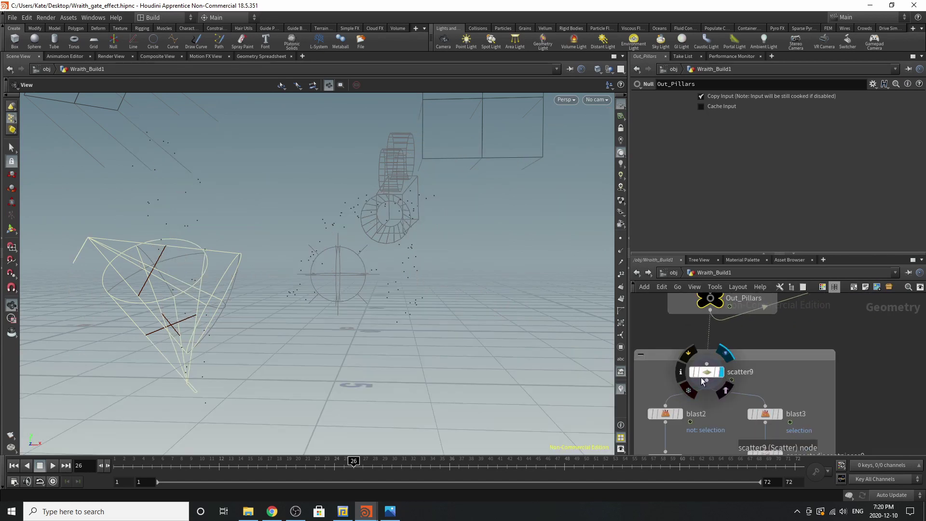
{"action": "left_click", "coordinate": [706, 375]}
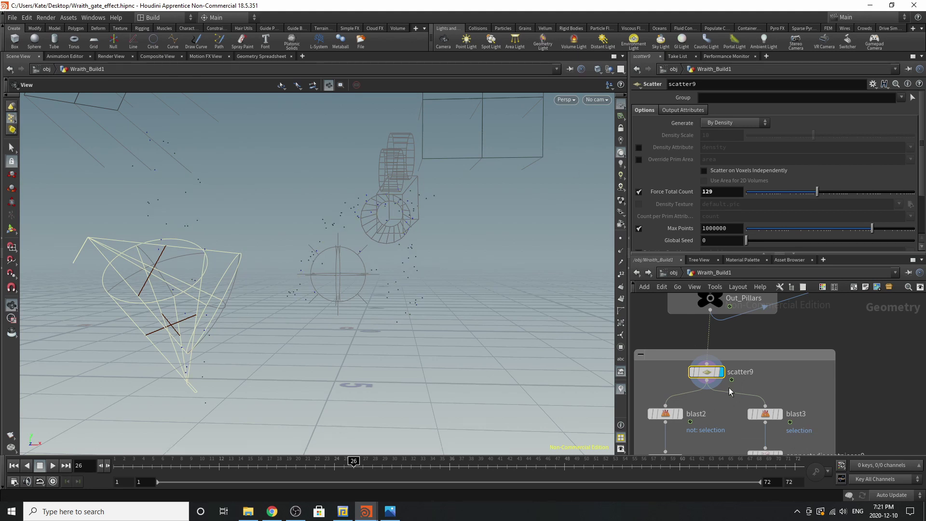
{"action": "left_click", "coordinate": [623, 239]}
{"action": "scroll", "coordinate": [745, 355], "scroll_direction": "down", "scroll_amount": 3}
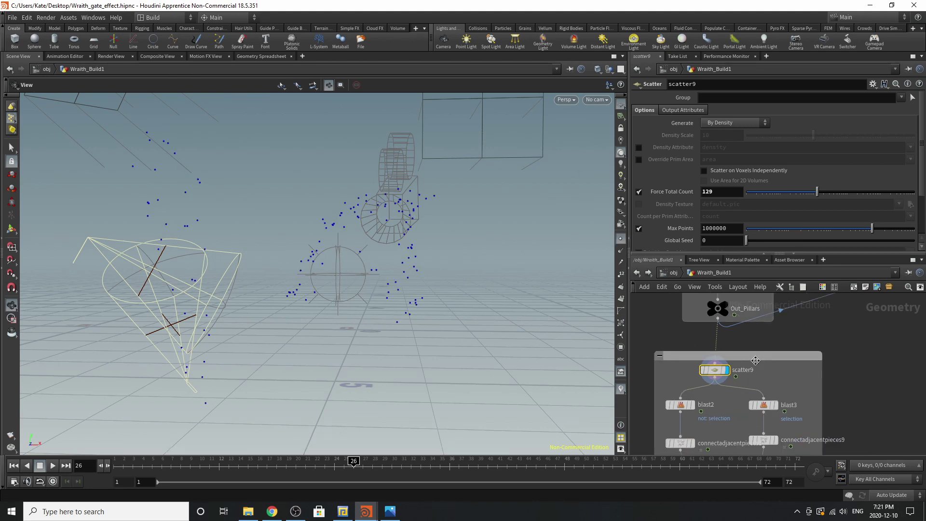
Step: Display the blast2 and blast3 point sets in turn and open the parameters of blast3
{"action": "scroll", "coordinate": [727, 450], "scroll_direction": "up", "scroll_amount": 2}
{"action": "scroll", "coordinate": [727, 451], "scroll_direction": "up", "scroll_amount": 1}
{"action": "left_click", "coordinate": [699, 347]}
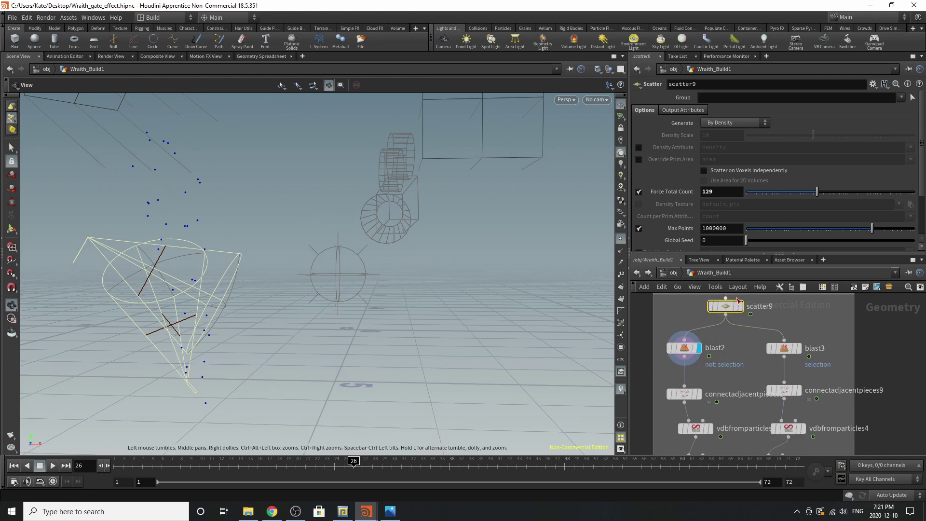
{"action": "left_click", "coordinate": [797, 348]}
{"action": "left_click", "coordinate": [792, 346]}
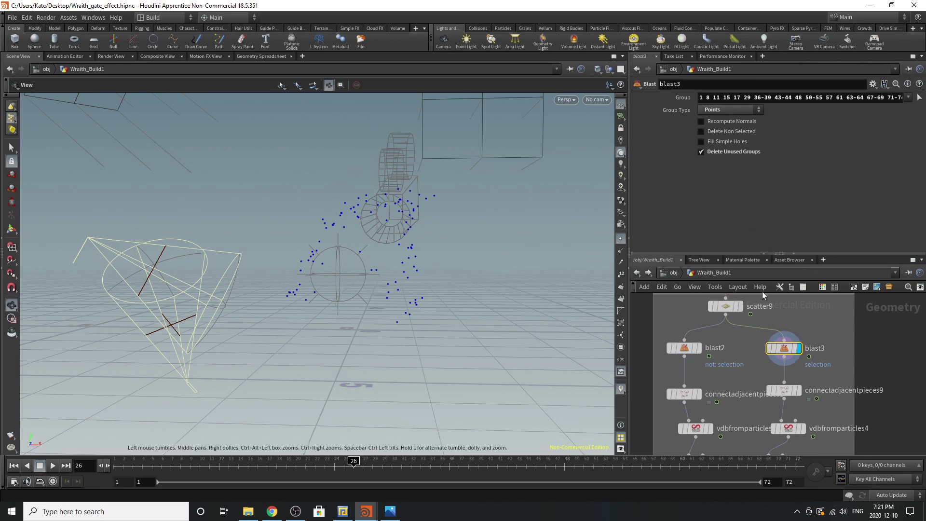
Step: Display the connectadjacentpieces1 and connectadjacentpieces9 results in turn and open the parameters of each
{"action": "scroll", "coordinate": [742, 319], "scroll_direction": "down", "scroll_amount": 3}
{"action": "scroll", "coordinate": [737, 365], "scroll_direction": "up", "scroll_amount": 3}
{"action": "left_click", "coordinate": [705, 347]}
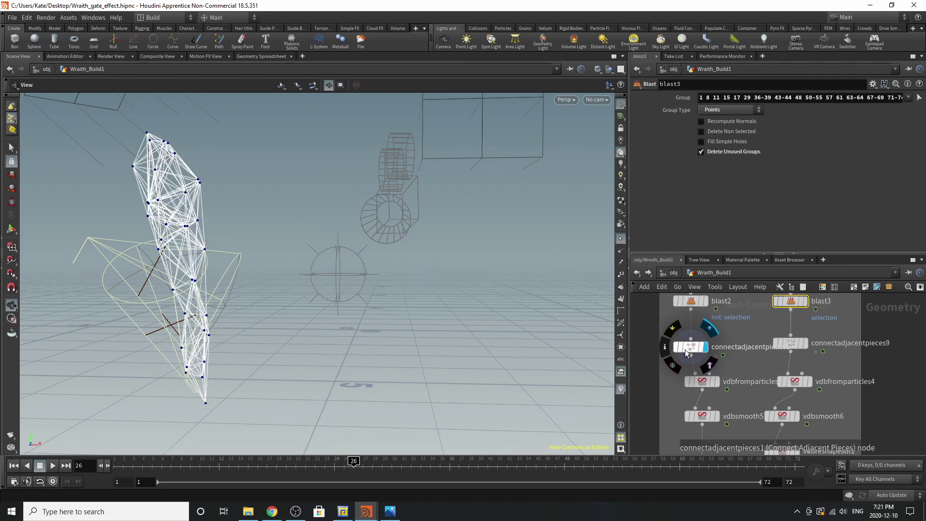
{"action": "left_click", "coordinate": [692, 351]}
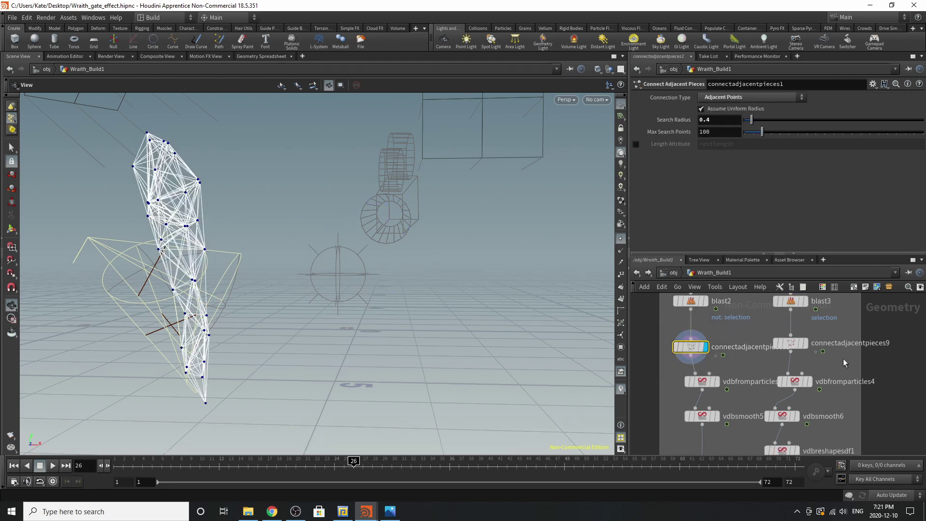
{"action": "left_click", "coordinate": [804, 344]}
{"action": "left_click", "coordinate": [794, 347]}
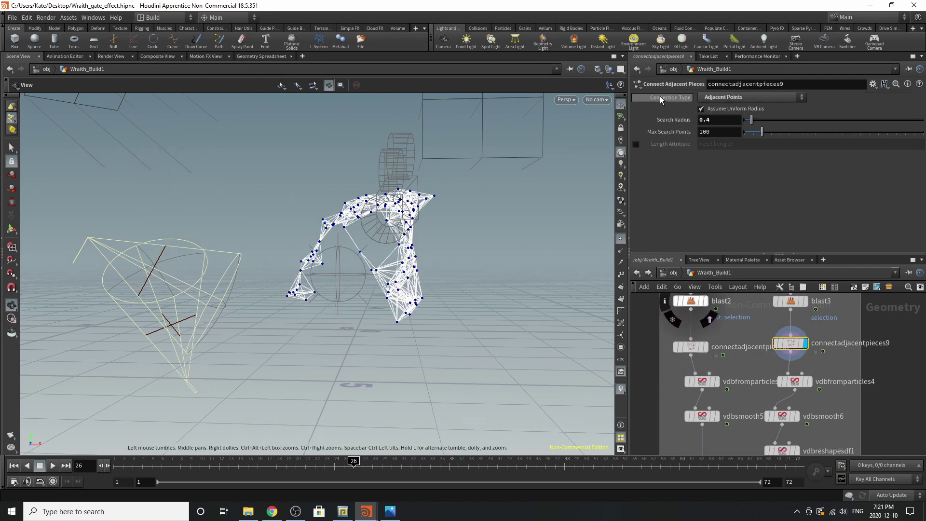
Step: Display vdbfromparticles1 and vdbfromparticles4 in turn with their parameters, and shift the vdbfromparticles1 node away from vdbfromparticles4
{"action": "scroll", "coordinate": [749, 349], "scroll_direction": "down", "scroll_amount": 3}
{"action": "scroll", "coordinate": [734, 369], "scroll_direction": "up", "scroll_amount": 3}
{"action": "left_click", "coordinate": [730, 352]}
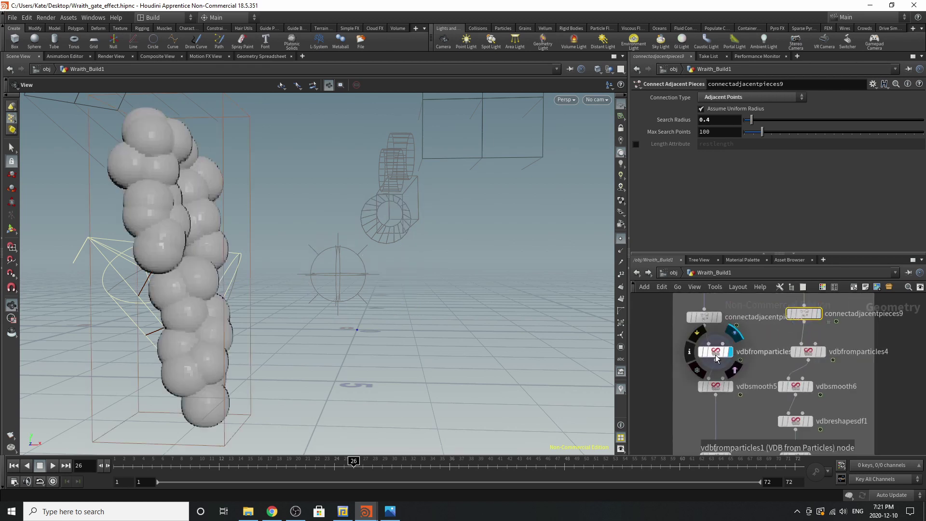
{"action": "left_click", "coordinate": [721, 355]}
{"action": "left_click_drag", "start_coordinate": [722, 360], "coordinate": [707, 359]}
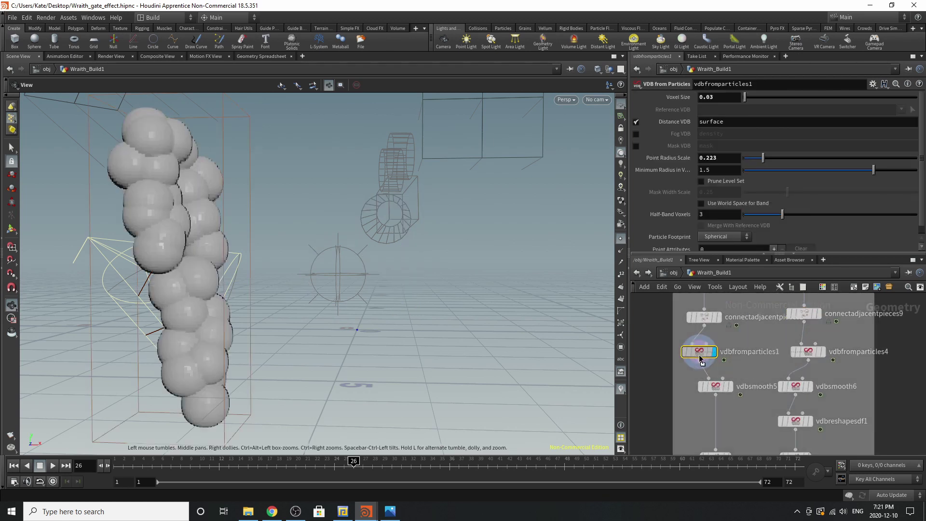
{"action": "left_click", "coordinate": [823, 353]}
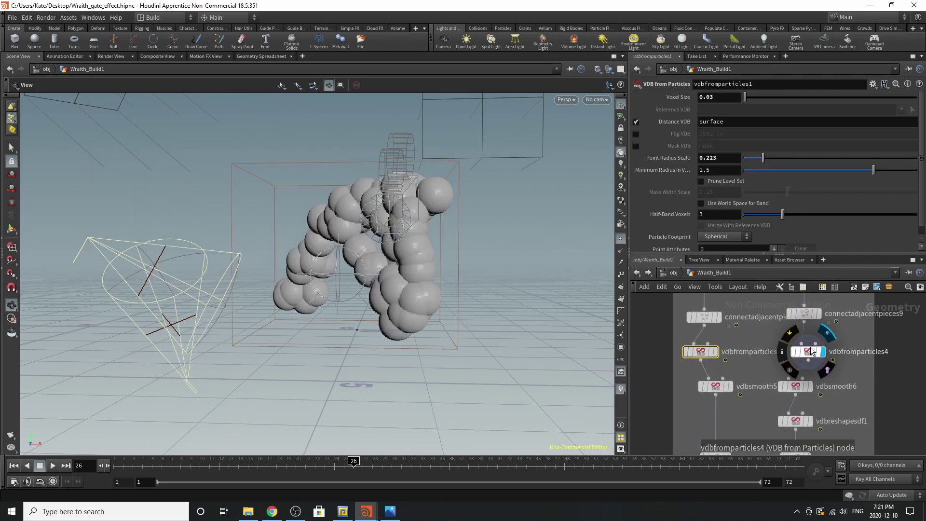
{"action": "left_click", "coordinate": [811, 351]}
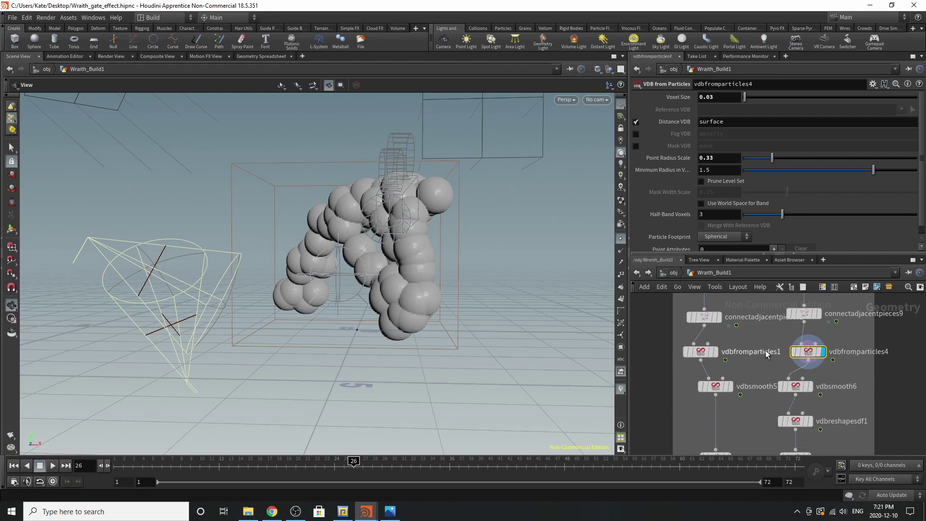
Step: Move the vdbsmooth5 node so it sits directly beneath vdbfromparticles1
{"action": "scroll", "coordinate": [750, 394], "scroll_direction": "up", "scroll_amount": 3}
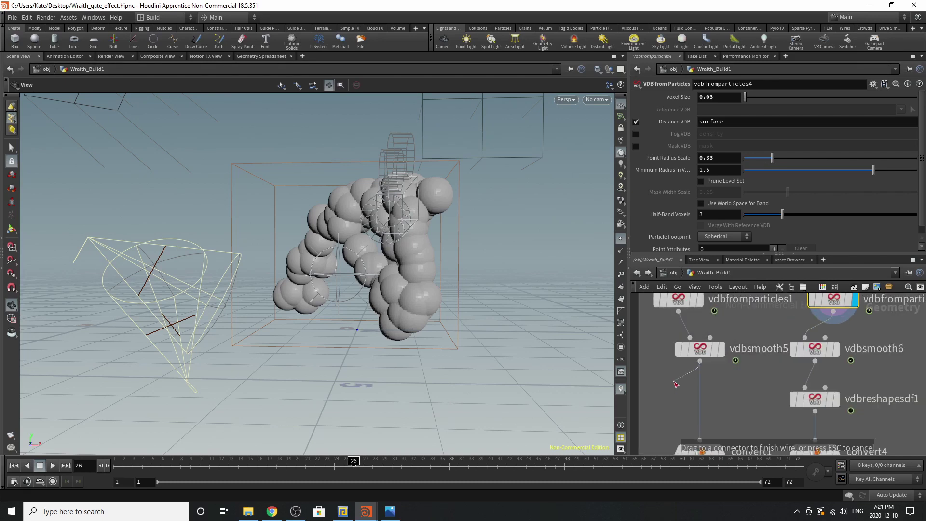
{"action": "left_click", "coordinate": [699, 361]}
{"action": "left_click", "coordinate": [690, 368]}
{"action": "left_click_drag", "start_coordinate": [702, 345], "coordinate": [681, 364]}
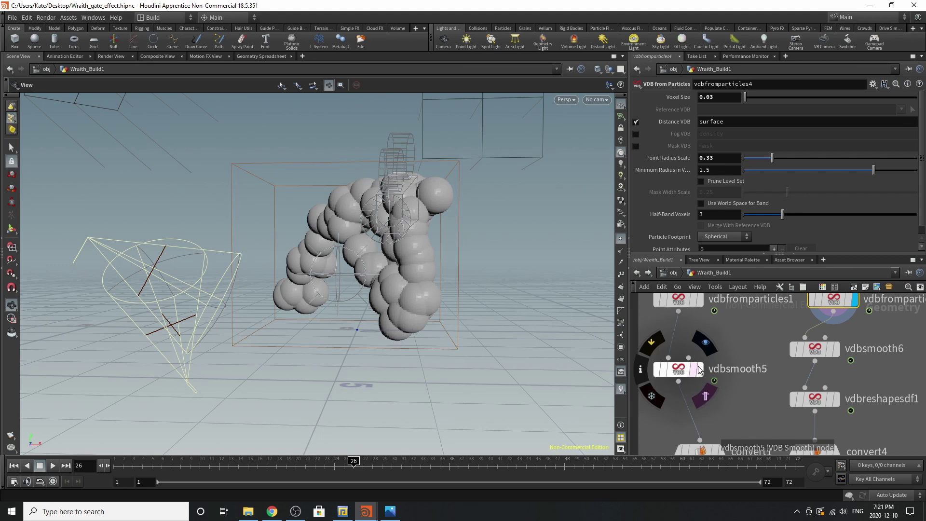
Step: Display the vdbsmooth5 and vdbsmooth6 results in turn and open the parameters of each
{"action": "left_click", "coordinate": [699, 368]}
{"action": "left_click", "coordinate": [687, 370]}
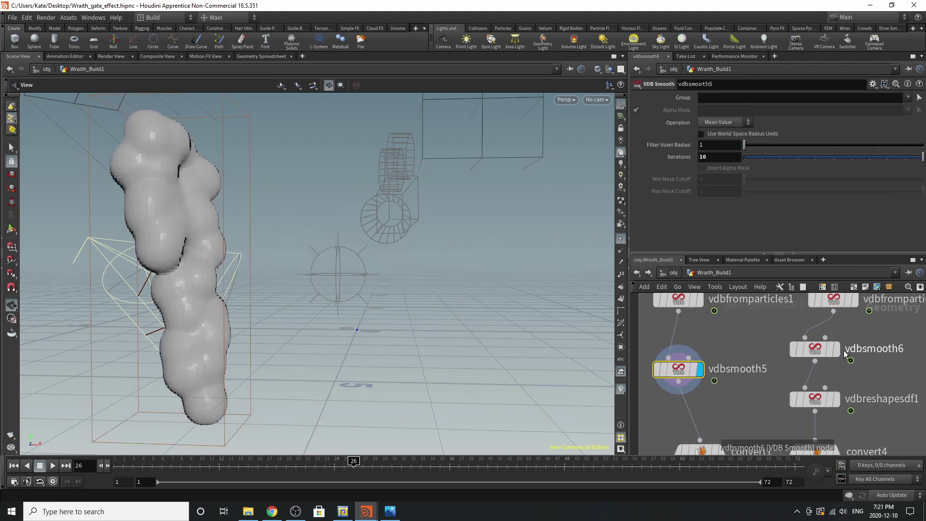
{"action": "left_click", "coordinate": [836, 349]}
{"action": "left_click", "coordinate": [819, 349]}
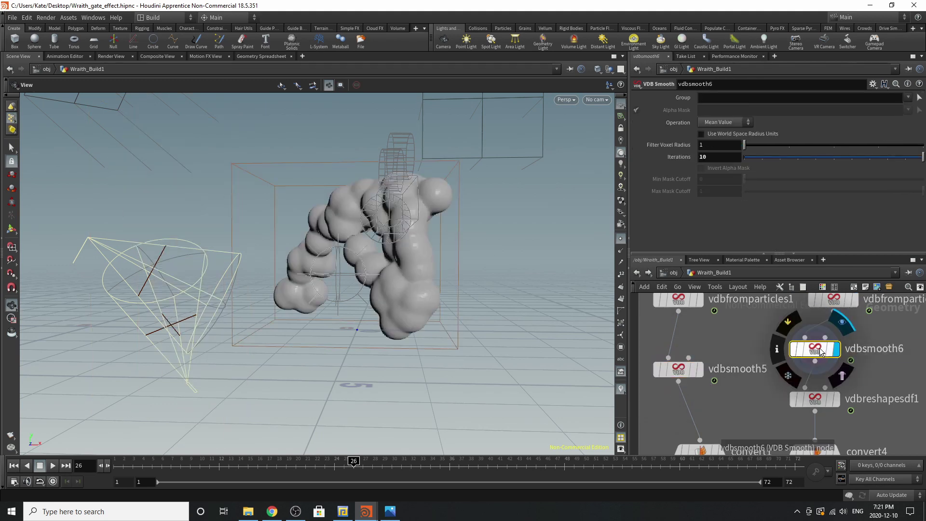
Step: Display the vdbreshapesdf1 result with its erode parameters and compare it with the vdbsmooth5 result
{"action": "scroll", "coordinate": [742, 337], "scroll_direction": "down", "scroll_amount": 3}
{"action": "scroll", "coordinate": [743, 358], "scroll_direction": "up", "scroll_amount": 2}
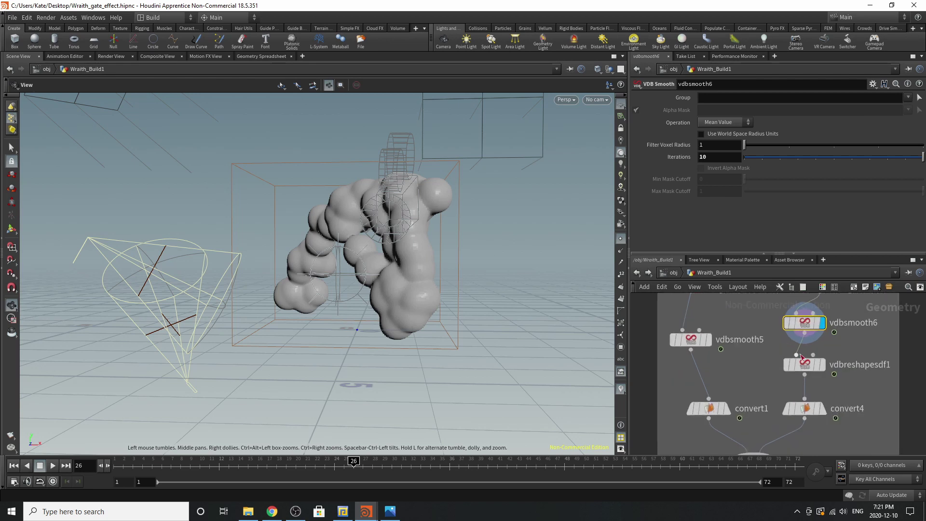
{"action": "left_click", "coordinate": [822, 365]}
{"action": "left_click", "coordinate": [808, 366]}
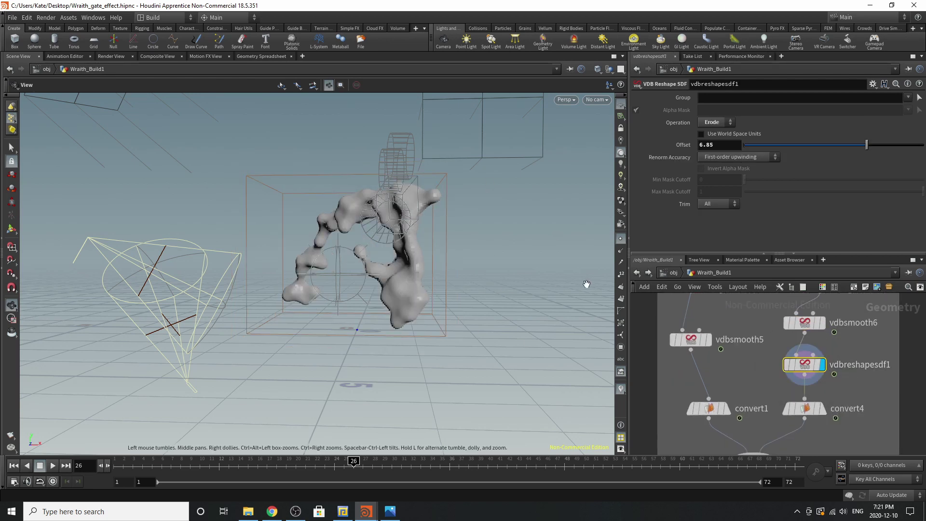
{"action": "left_click", "coordinate": [708, 339]}
Step: Display the convert4 and convert1 polygon meshes in turn and open the parameters of each
{"action": "scroll", "coordinate": [751, 377], "scroll_direction": "down", "scroll_amount": 3}
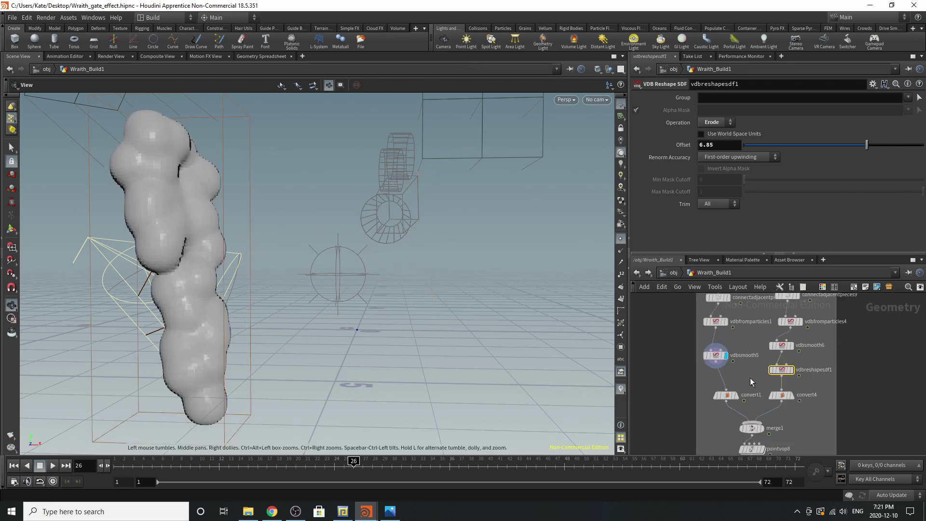
{"action": "left_click", "coordinate": [831, 368]}
{"action": "left_click", "coordinate": [814, 369]}
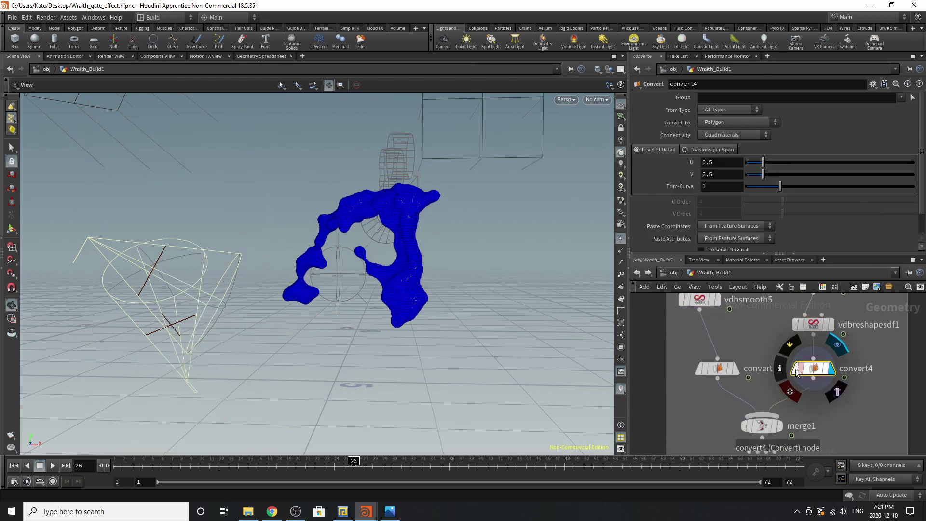
{"action": "left_click", "coordinate": [733, 370]}
{"action": "left_click", "coordinate": [722, 371]}
Step: Display the merge1 and pointvop8 results in turn and open the parameters of each
{"action": "scroll", "coordinate": [778, 429], "scroll_direction": "down", "scroll_amount": 2}
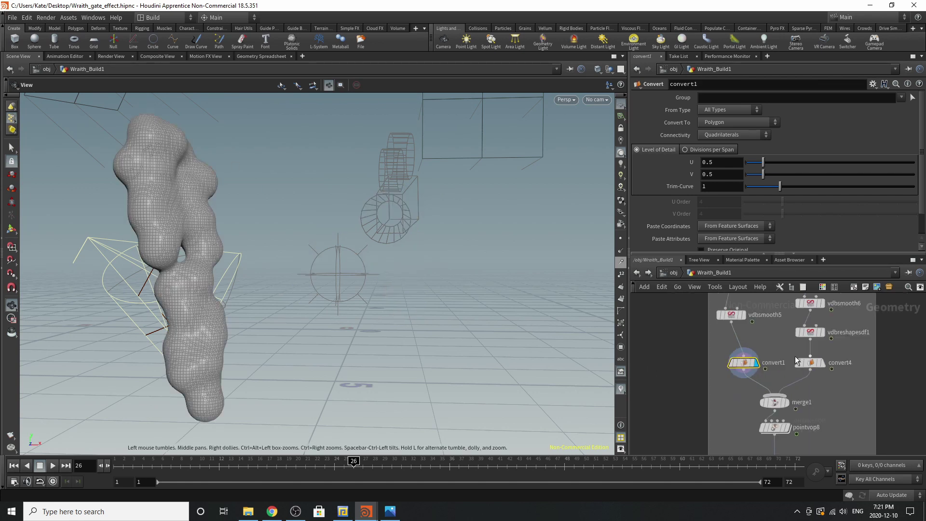
{"action": "scroll", "coordinate": [779, 429], "scroll_direction": "up", "scroll_amount": 1}
{"action": "left_click", "coordinate": [792, 370]}
{"action": "left_click", "coordinate": [775, 371]}
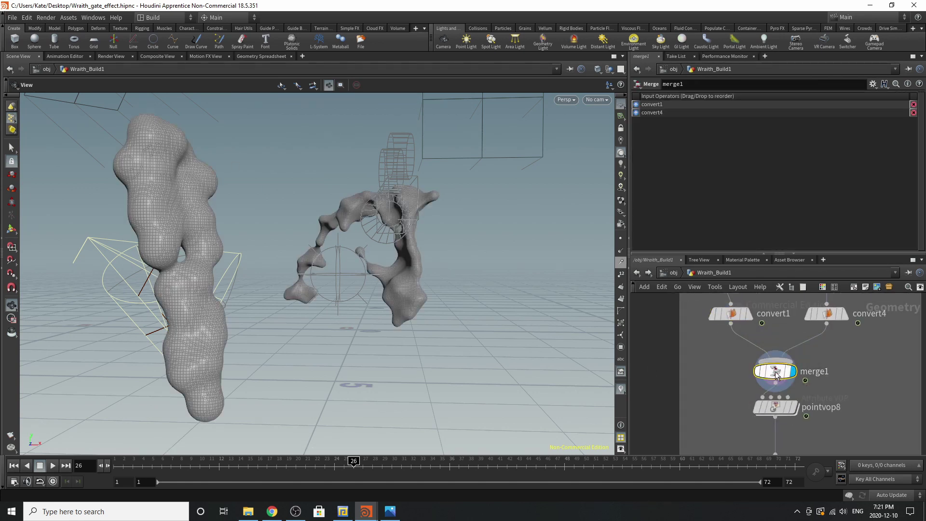
{"action": "scroll", "coordinate": [783, 317], "scroll_direction": "down", "scroll_amount": 2}
{"action": "scroll", "coordinate": [797, 371], "scroll_direction": "up", "scroll_amount": 2}
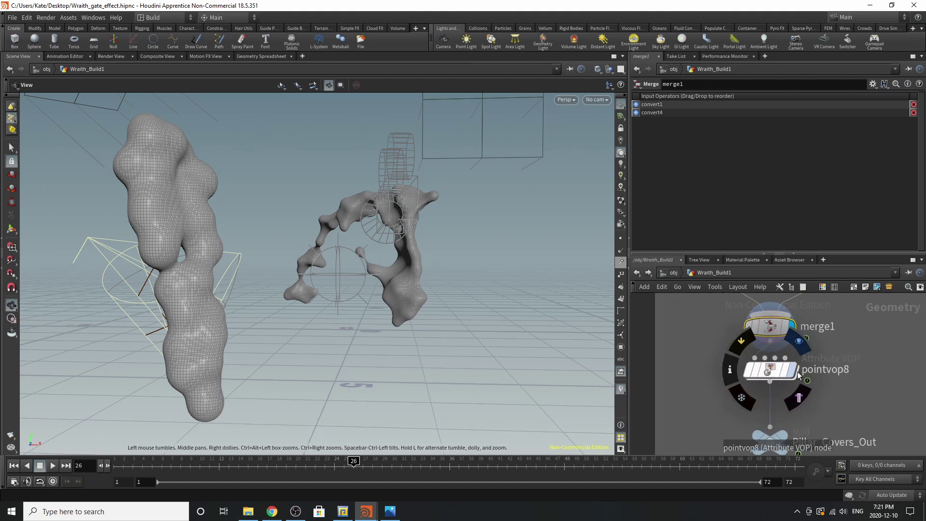
{"action": "left_click", "coordinate": [784, 372]}
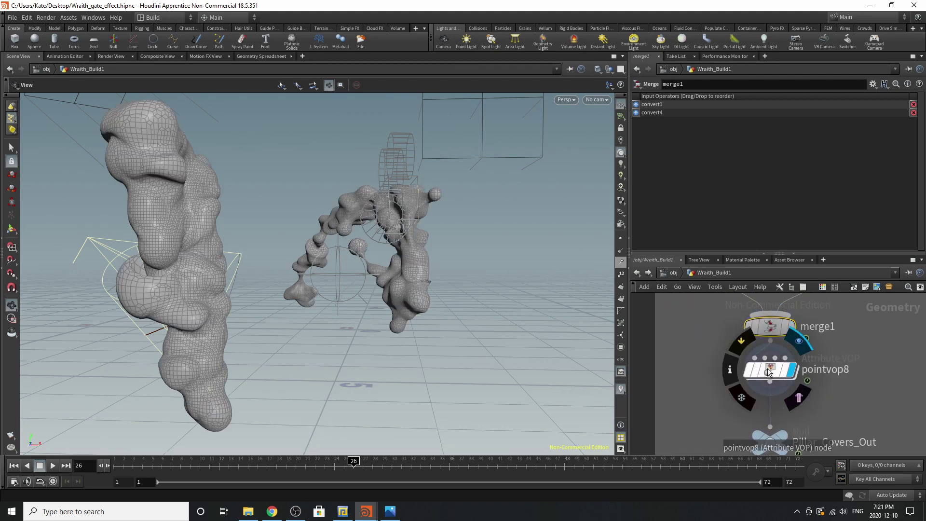
{"action": "left_click", "coordinate": [768, 368]}
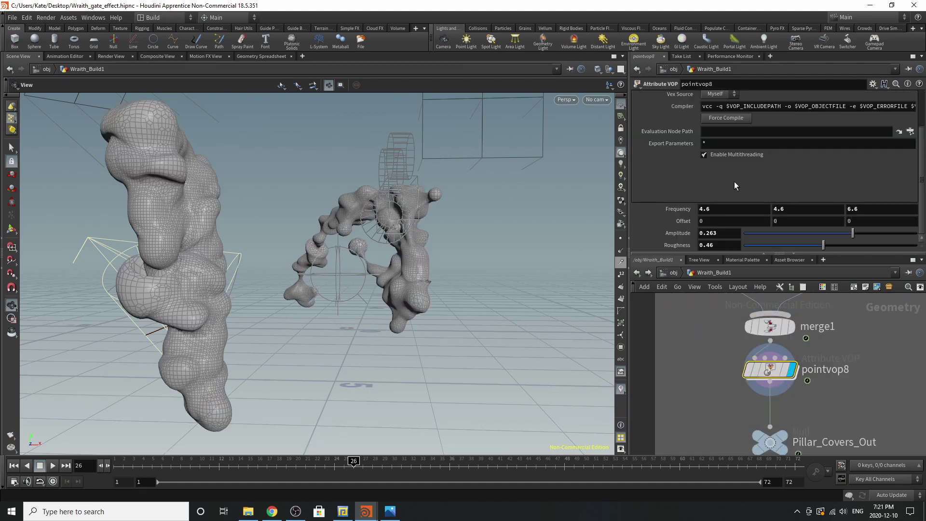
Step: Toggle the bypass on pointvop8 to compare the pillar covers with and without its noise displacement
{"action": "left_click", "coordinate": [748, 369]}
{"action": "left_click", "coordinate": [749, 369]}
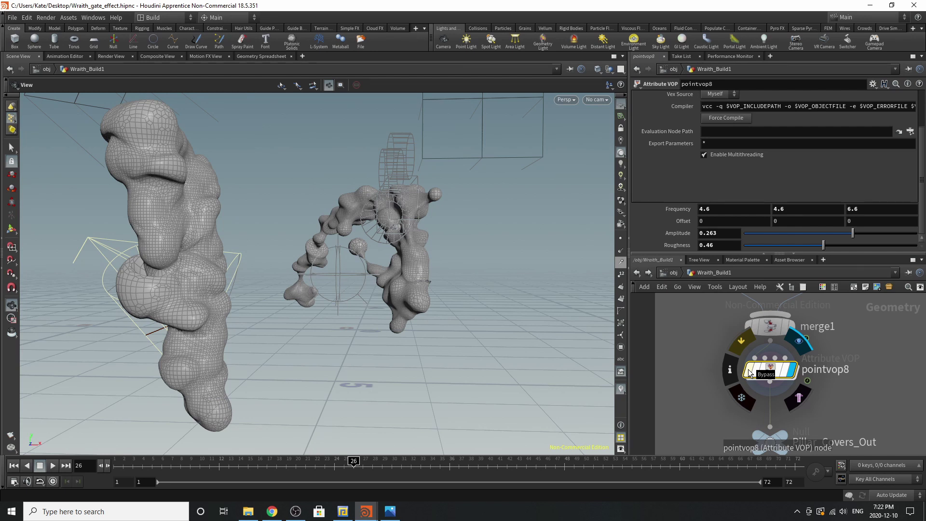
{"action": "left_click", "coordinate": [748, 369]}
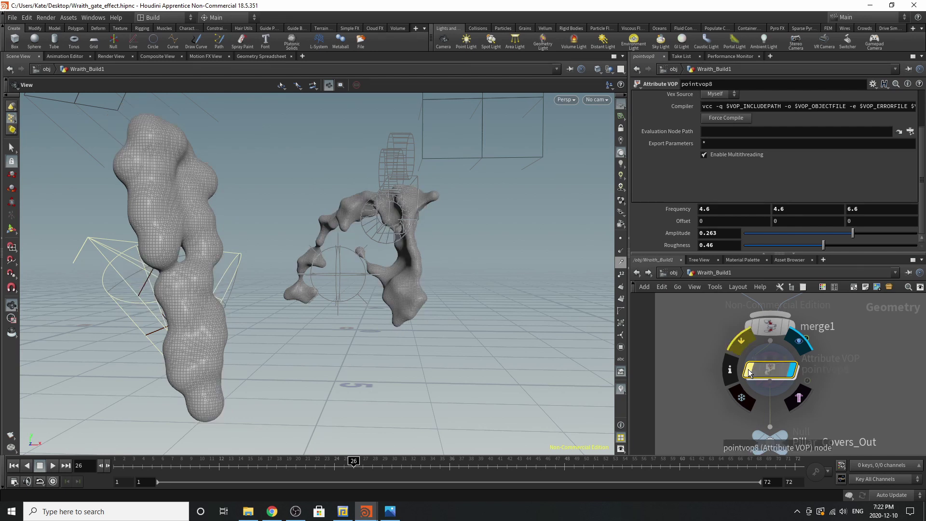
{"action": "left_click", "coordinate": [748, 369]}
Step: Display the Pillar_Covers_Out null and colour its node black
{"action": "left_click", "coordinate": [770, 442]}
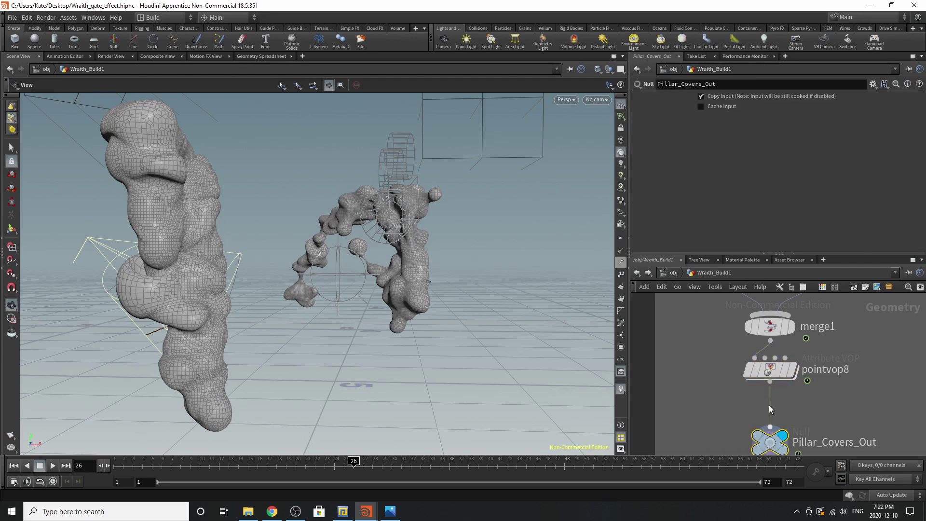
{"action": "scroll", "coordinate": [756, 386], "scroll_direction": "down", "scroll_amount": 3}
{"action": "scroll", "coordinate": [755, 386], "scroll_direction": "up", "scroll_amount": 2}
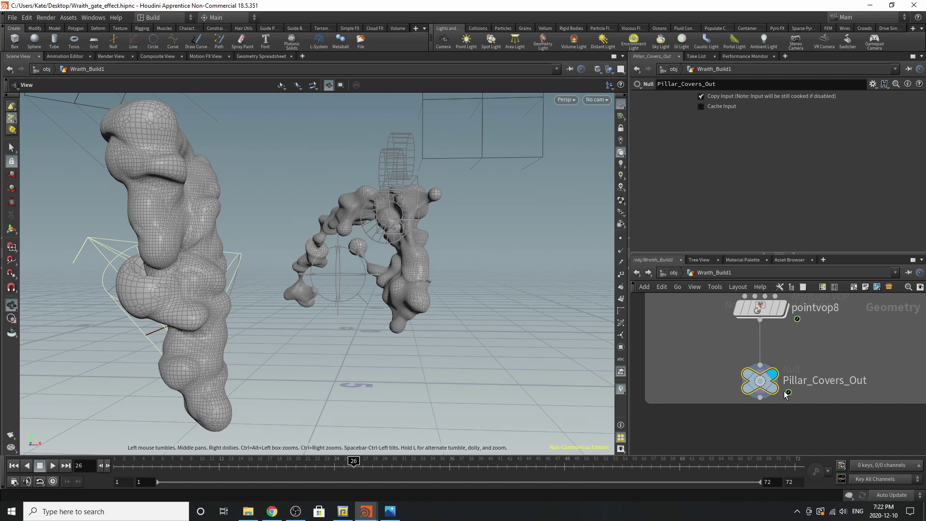
{"action": "key", "text": "c"}
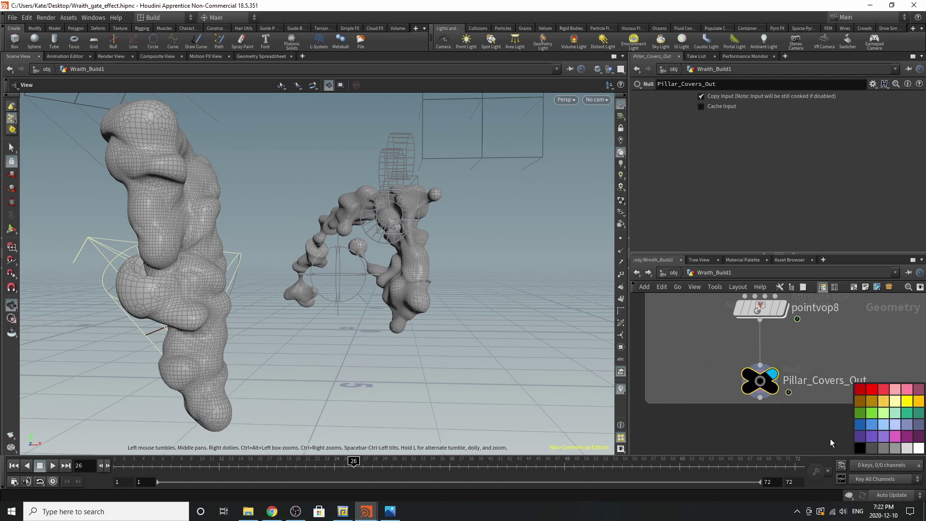
{"action": "key", "text": "c"}
Step: Display the merge2 result in the lights branch and open its list of merged inputs
{"action": "scroll", "coordinate": [796, 412], "scroll_direction": "down", "scroll_amount": 8}
{"action": "scroll", "coordinate": [791, 402], "scroll_direction": "up", "scroll_amount": 8}
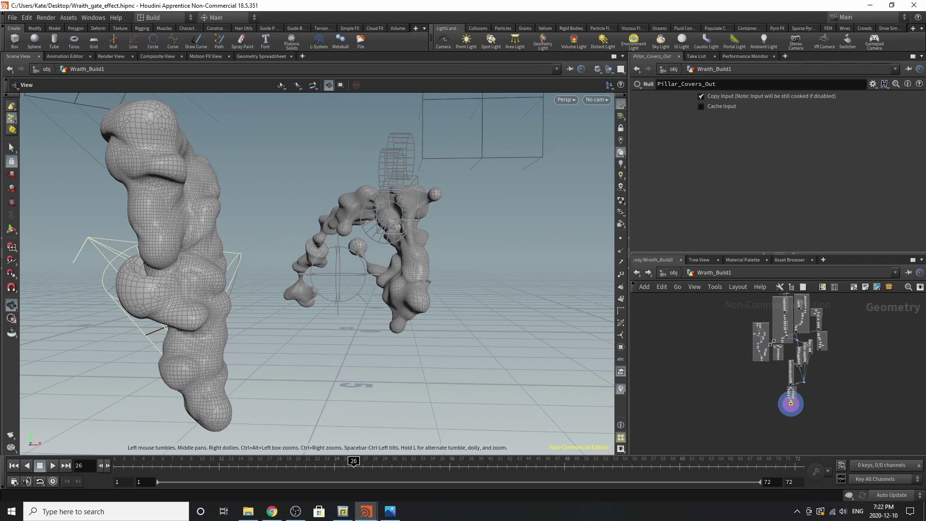
{"action": "scroll", "coordinate": [761, 410], "scroll_direction": "up", "scroll_amount": 5}
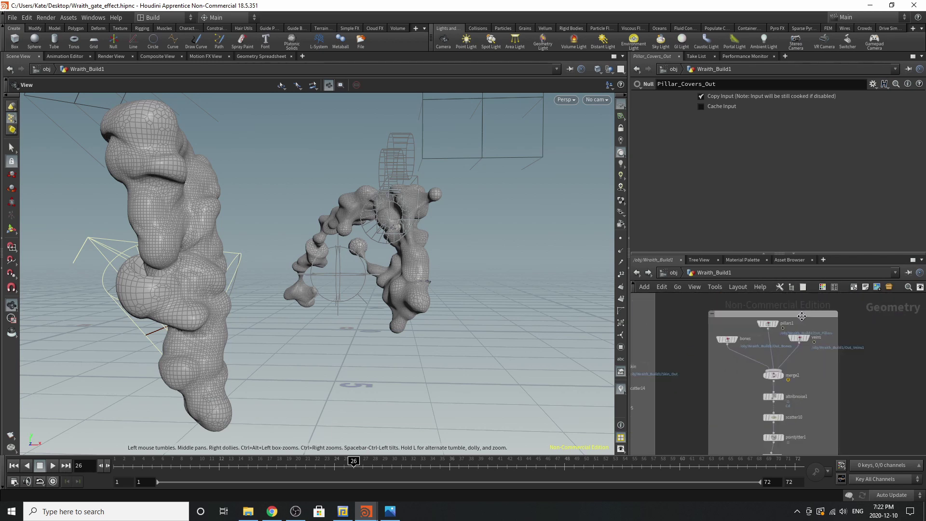
{"action": "left_click_drag", "start_coordinate": [815, 344], "coordinate": [819, 361]}
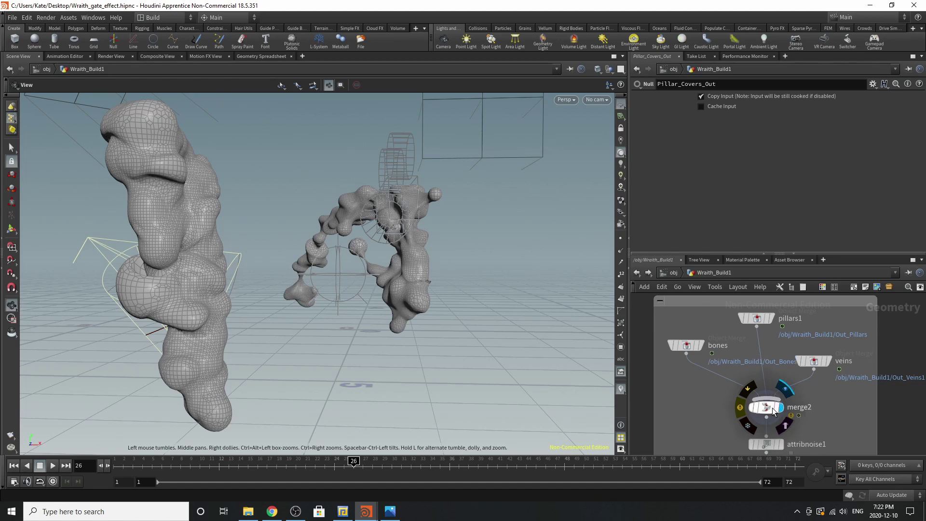
{"action": "left_click", "coordinate": [776, 410]}
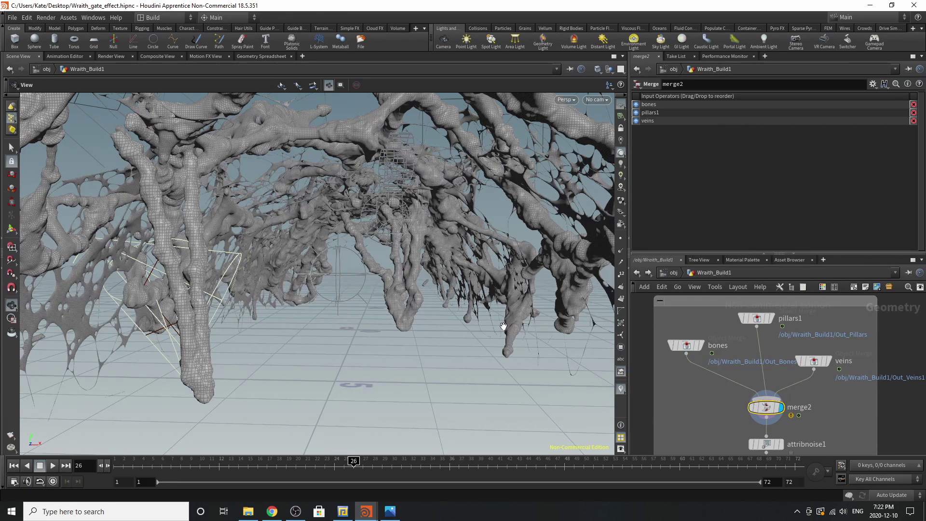
Step: Shift the bones node outward, and display the bones, pillars1 and veins object merges in turn
{"action": "left_click_drag", "start_coordinate": [689, 345], "coordinate": [660, 349]}
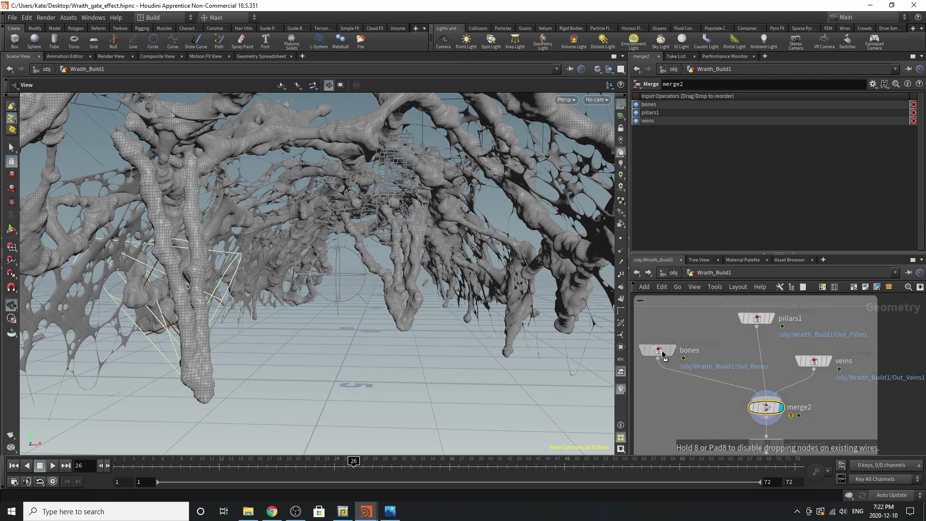
{"action": "left_click", "coordinate": [658, 350]}
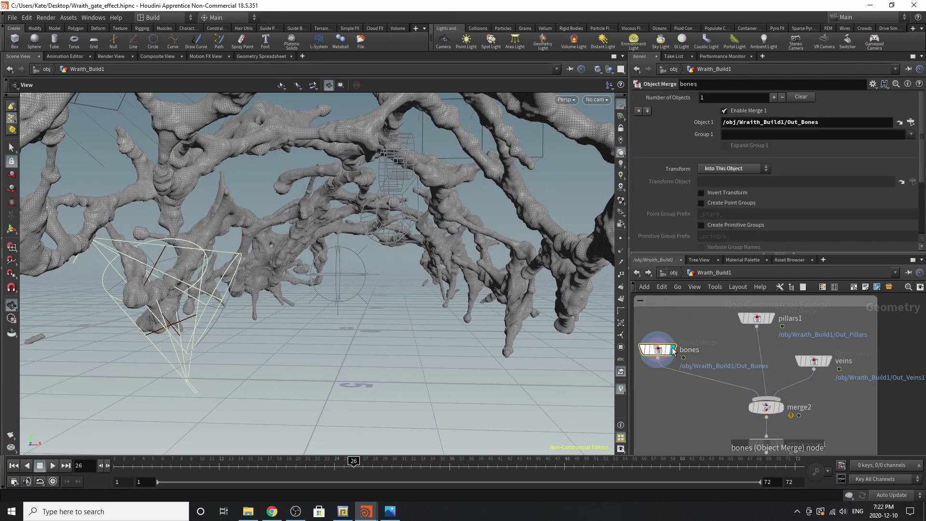
{"action": "left_click", "coordinate": [772, 316]}
{"action": "left_click", "coordinate": [762, 320]}
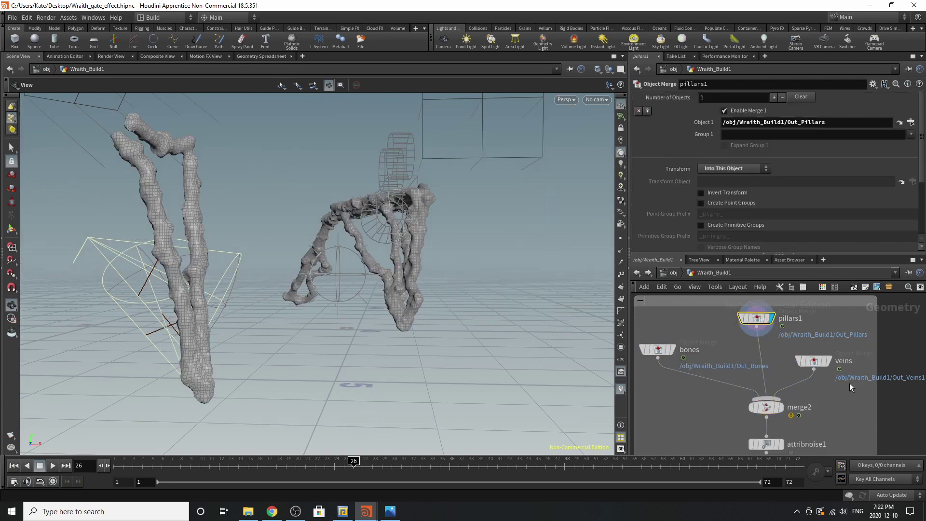
{"action": "left_click", "coordinate": [829, 361]}
{"action": "left_click", "coordinate": [815, 366]}
Step: Display the merge2 result again, followed by attribnoise1 with its Cd noise parameters
{"action": "scroll", "coordinate": [781, 335], "scroll_direction": "down", "scroll_amount": 3}
{"action": "scroll", "coordinate": [789, 412], "scroll_direction": "up", "scroll_amount": 3}
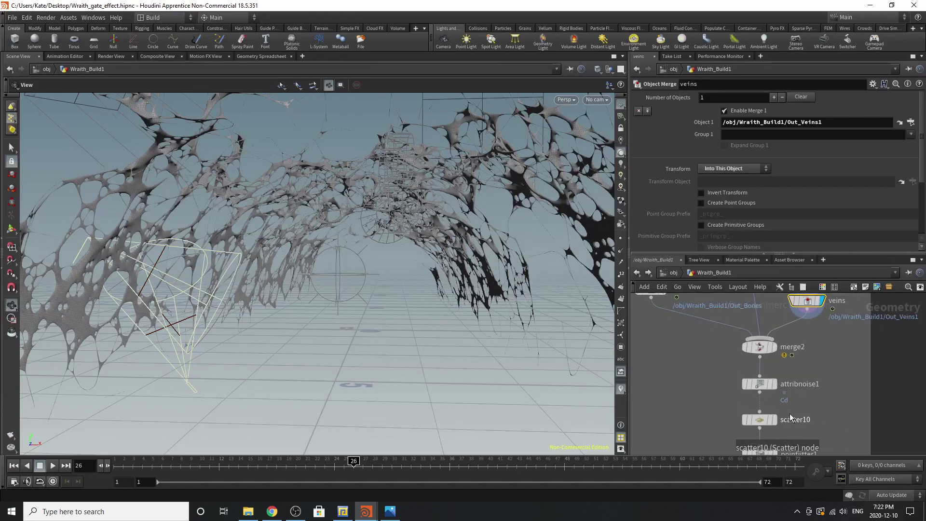
{"action": "left_click", "coordinate": [775, 348]}
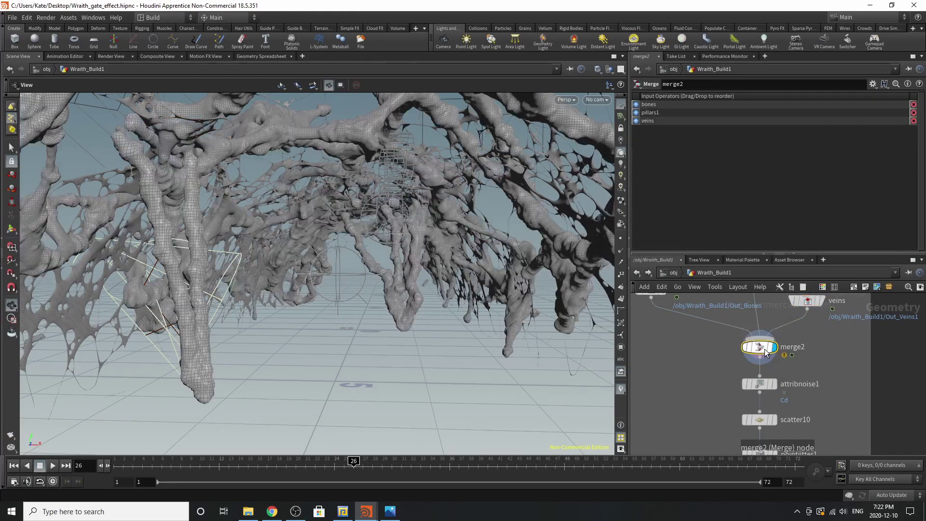
{"action": "scroll", "coordinate": [769, 393], "scroll_direction": "down", "scroll_amount": 2}
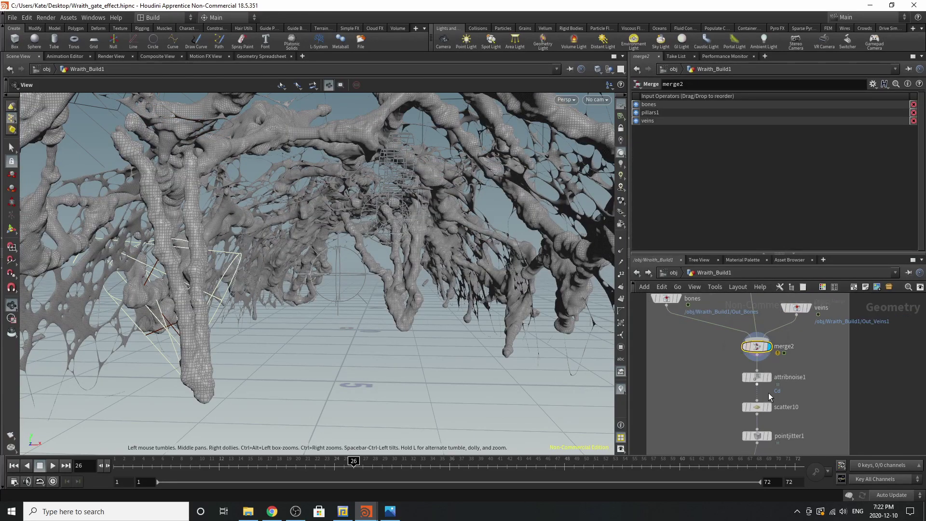
{"action": "scroll", "coordinate": [768, 381], "scroll_direction": "up", "scroll_amount": 3}
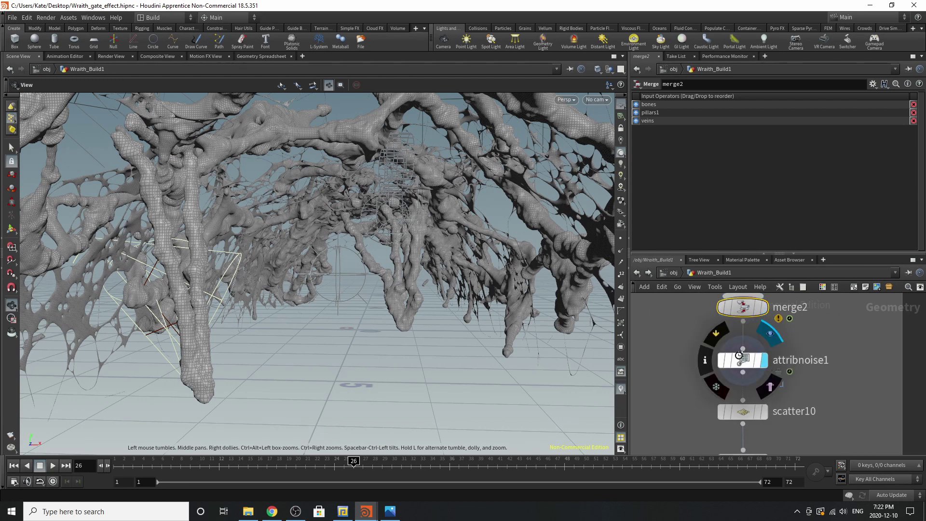
{"action": "left_click", "coordinate": [743, 361]}
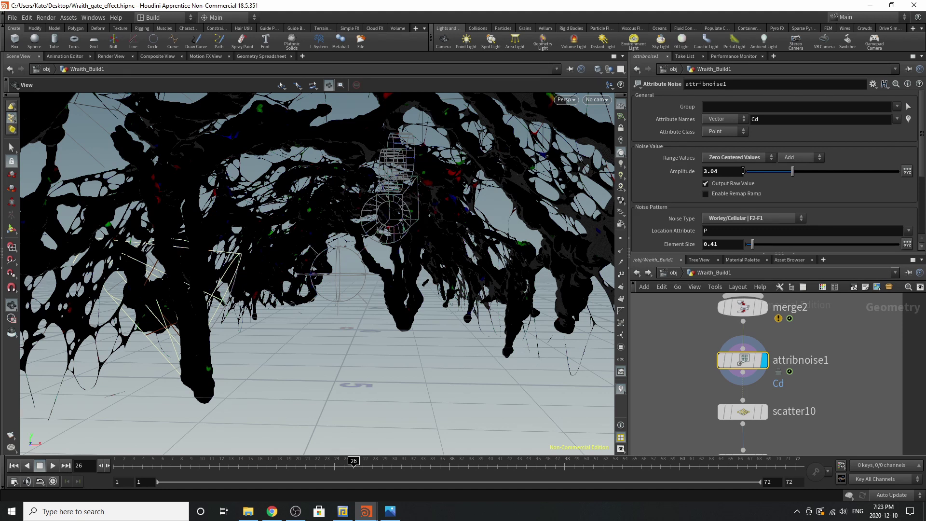
Step: Try a lower amplitude on attribnoise1, undo it, and review the remaining noise pattern settings
{"action": "scroll", "coordinate": [743, 170], "scroll_direction": "down", "scroll_amount": 3}
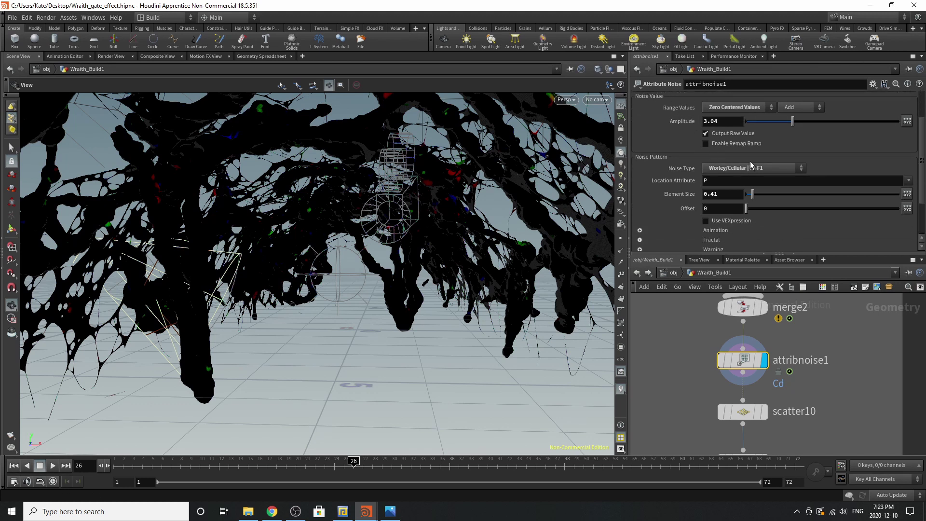
{"action": "left_click_drag", "start_coordinate": [790, 123], "coordinate": [766, 124]}
{"action": "key", "text": "ctrl+z"}
{"action": "scroll", "coordinate": [756, 205], "scroll_direction": "down", "scroll_amount": 3}
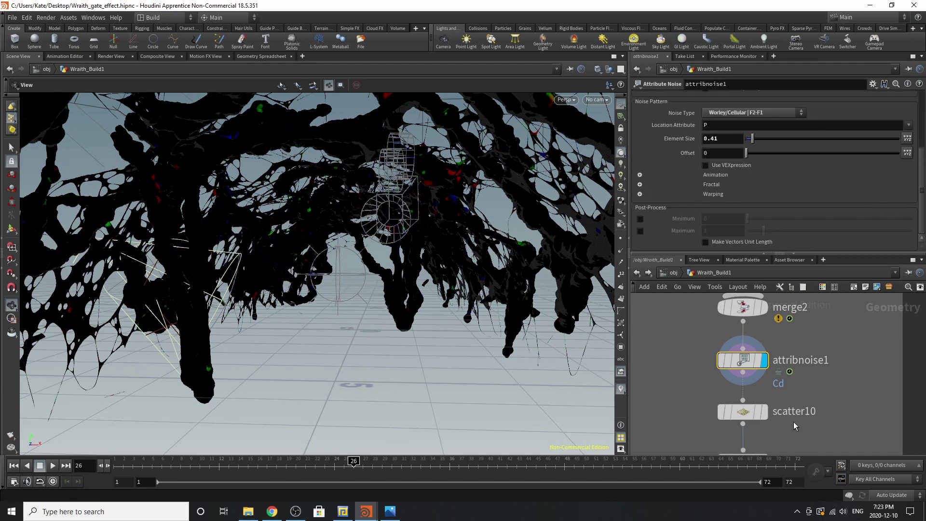
Step: Display the scatter10 and pointjitter1 point results in turn and open the parameters of each
{"action": "mouse_move", "coordinate": [769, 412]}
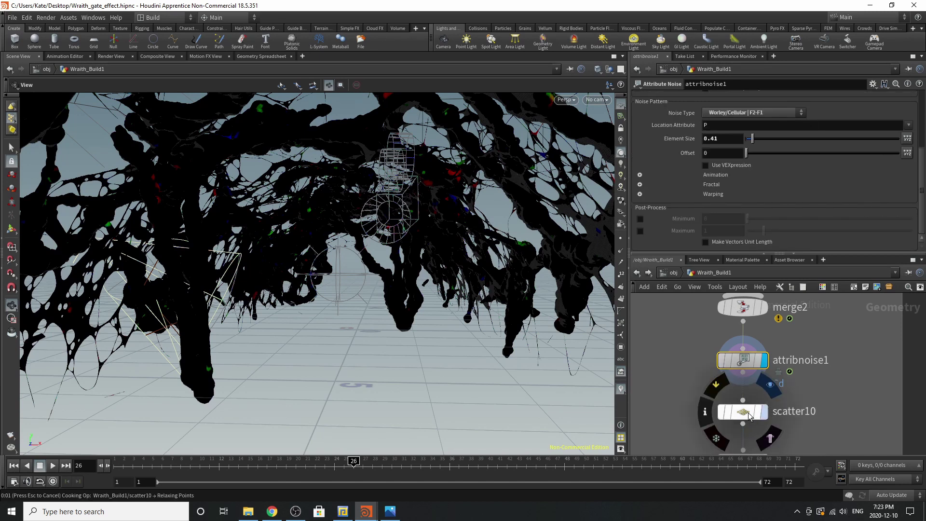
{"action": "left_click", "coordinate": [749, 415]}
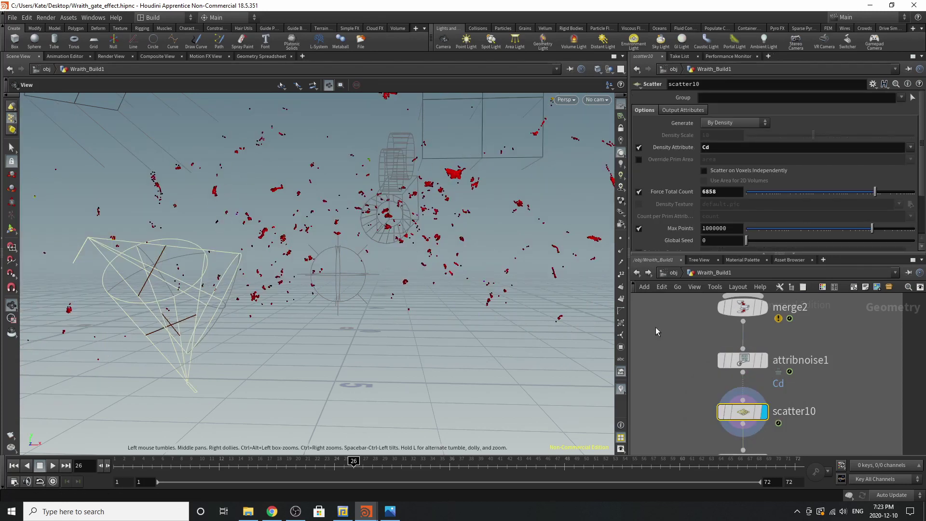
{"action": "scroll", "coordinate": [721, 309], "scroll_direction": "down", "scroll_amount": 5}
{"action": "scroll", "coordinate": [729, 412], "scroll_direction": "up", "scroll_amount": 4}
{"action": "left_click", "coordinate": [753, 325]}
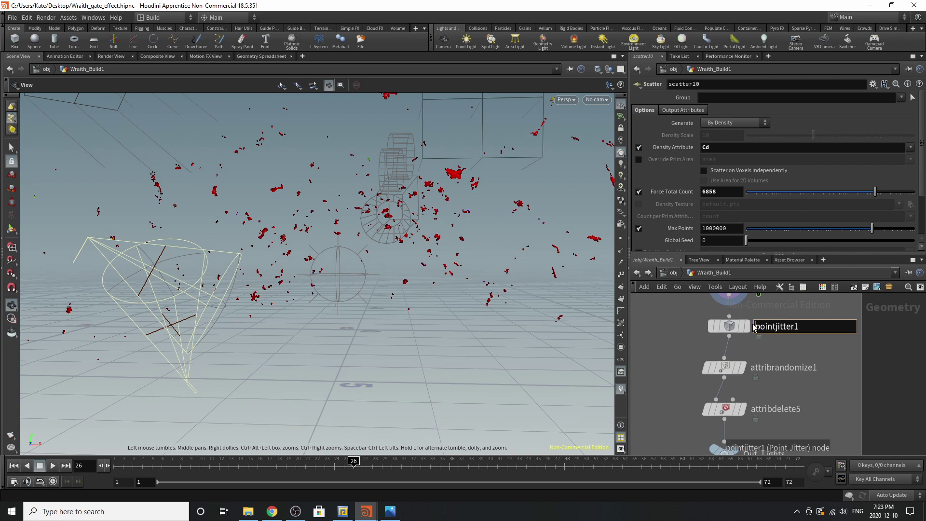
{"action": "left_click", "coordinate": [730, 331]}
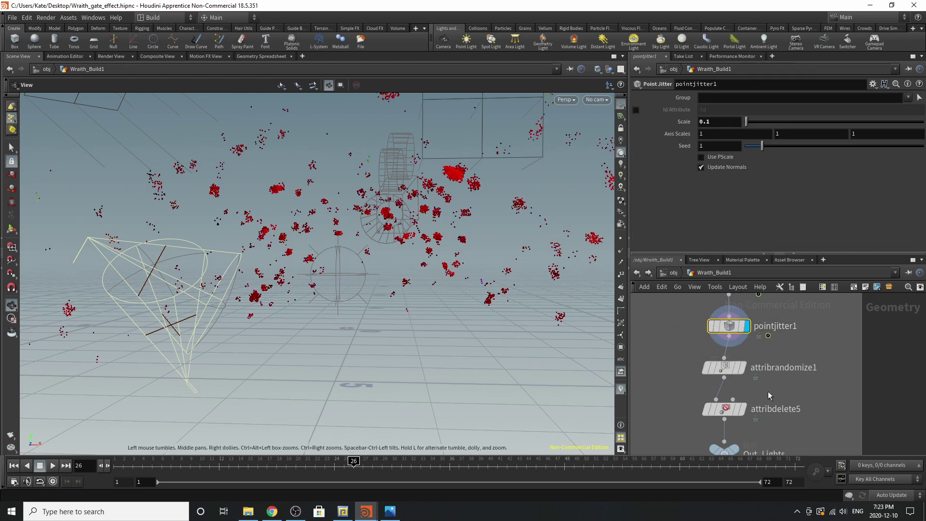
Step: Display the attribrandomize1 and attribdelete5 results in turn and open the parameters of each
{"action": "mouse_move", "coordinate": [744, 371]}
{"action": "left_click", "coordinate": [748, 344]}
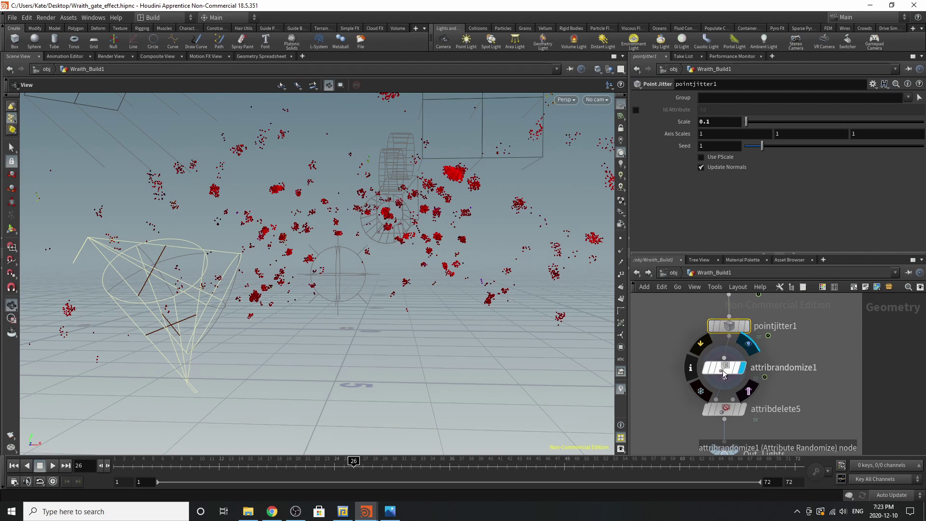
{"action": "left_click", "coordinate": [723, 372]}
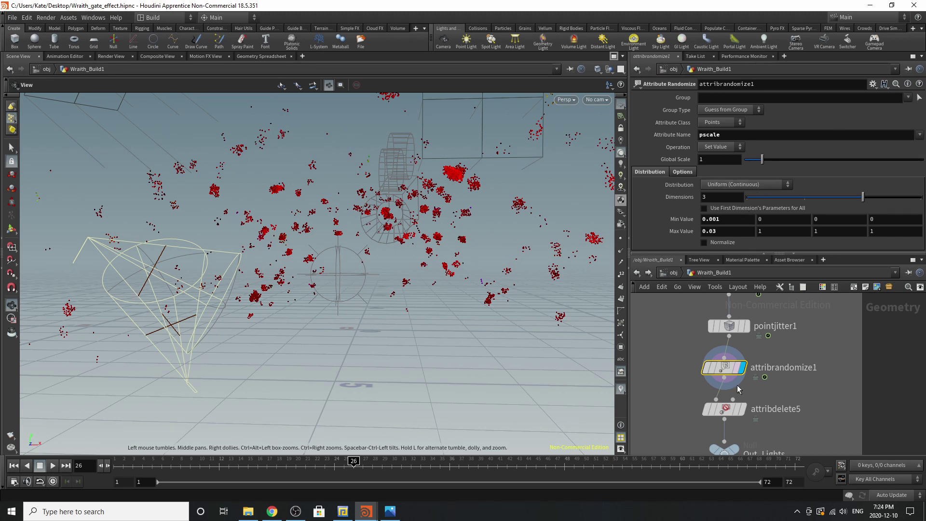
{"action": "left_click", "coordinate": [736, 413]}
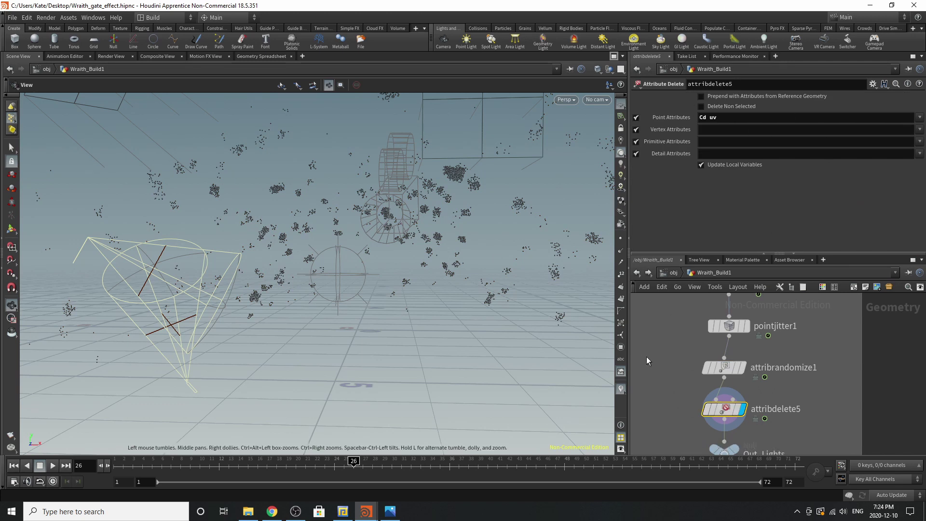
Step: Display the Out_Lights null at the end of the lights branch and colour its node black
{"action": "scroll", "coordinate": [702, 432], "scroll_direction": "up", "scroll_amount": 3}
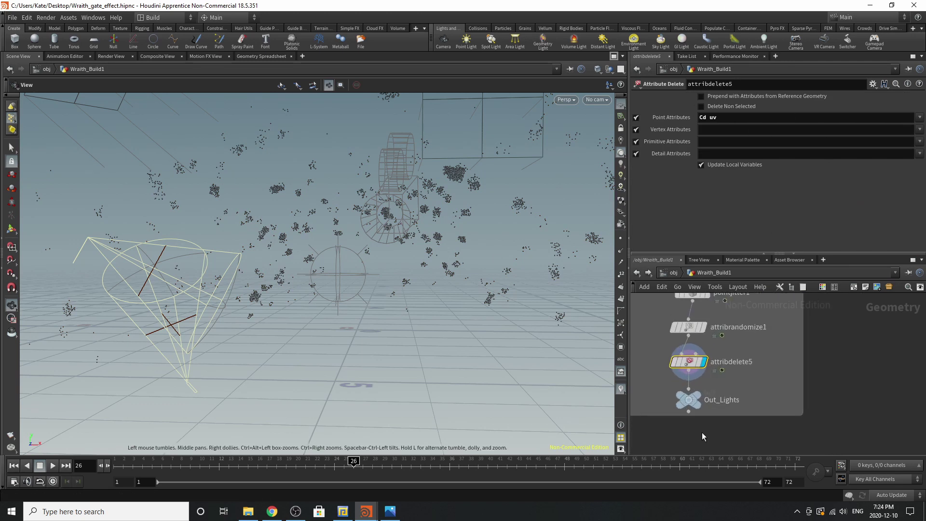
{"action": "left_click", "coordinate": [685, 403]}
{"action": "key", "text": "c"}
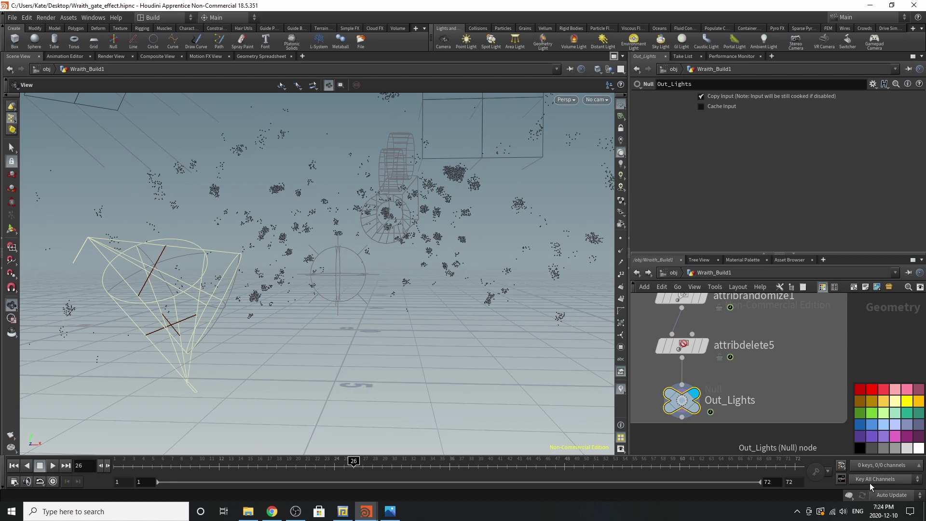
{"action": "left_click", "coordinate": [859, 449]}
{"action": "key", "text": "c"}
Step: Rearrange the grid5 and polyextrude3 nodes at the start of the panels branch
{"action": "scroll", "coordinate": [802, 430], "scroll_direction": "down", "scroll_amount": 8}
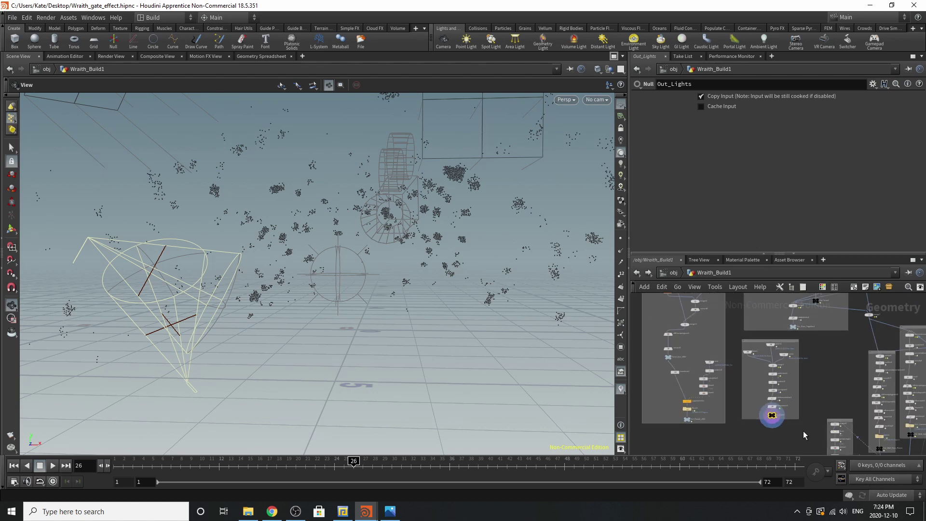
{"action": "scroll", "coordinate": [753, 354], "scroll_direction": "up", "scroll_amount": 12}
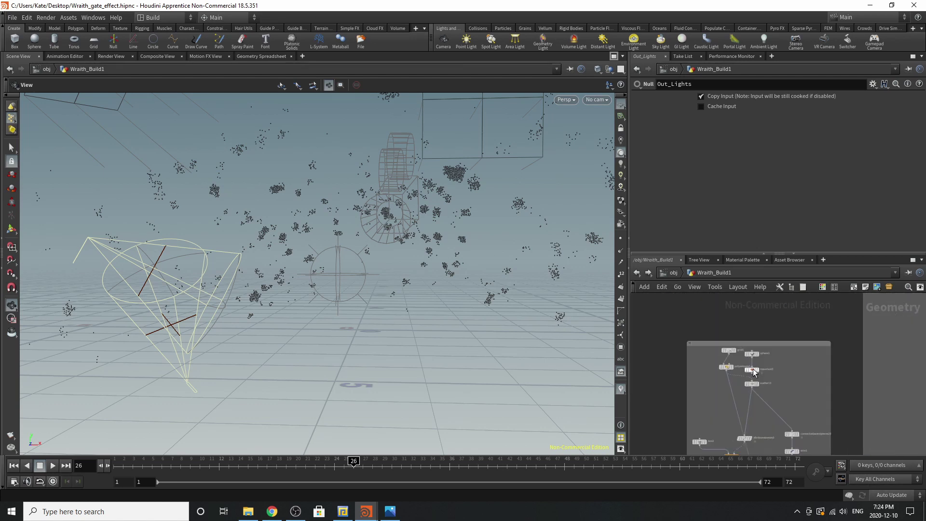
{"action": "left_click", "coordinate": [705, 359]}
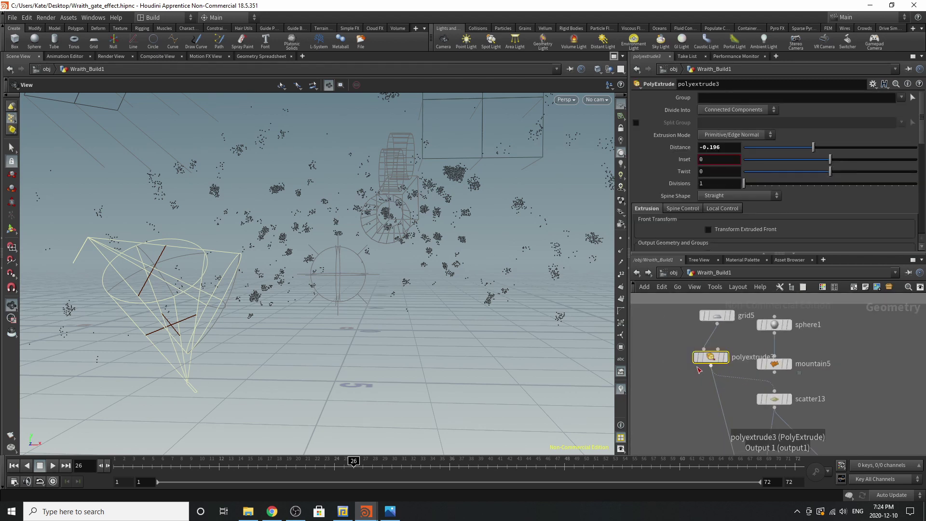
{"action": "left_click", "coordinate": [681, 315]}
{"action": "middle_click_drag", "start_coordinate": [656, 315], "coordinate": [663, 320]}
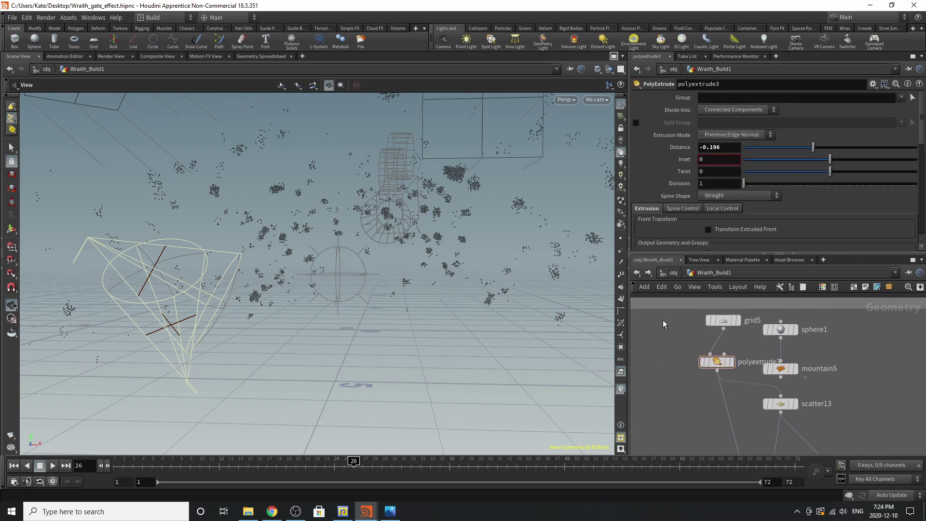
{"action": "left_click_drag", "start_coordinate": [702, 340], "coordinate": [684, 384]}
{"action": "left_click", "coordinate": [647, 349]}
{"action": "left_click_drag", "start_coordinate": [698, 346], "coordinate": [685, 346]}
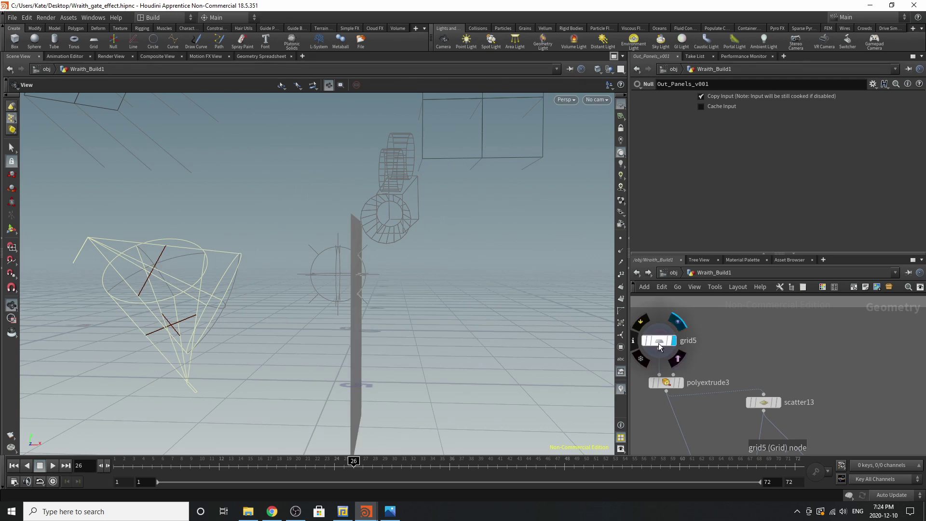
Step: Open the grid5 parameters and view the displayed grid from the front
{"action": "left_click", "coordinate": [658, 343]}
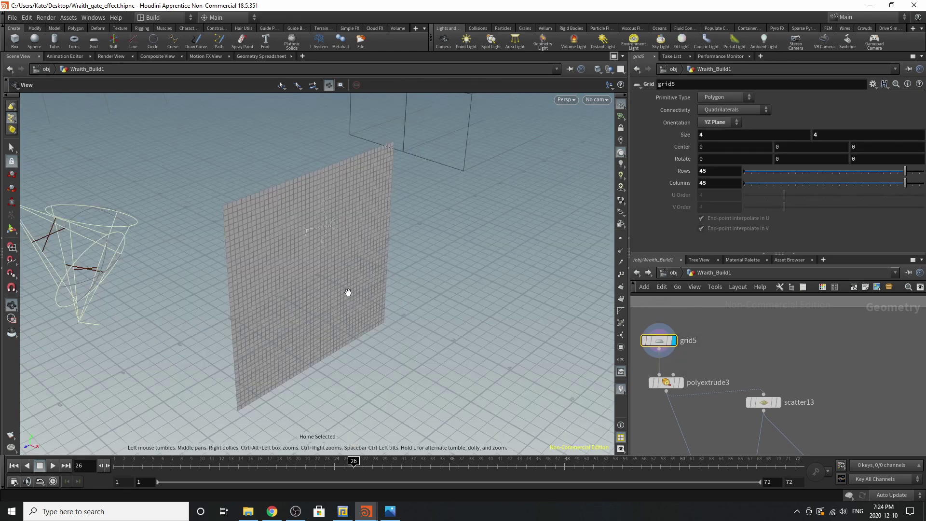
{"action": "left_click_drag", "start_coordinate": [349, 293], "coordinate": [270, 267]}
{"action": "right_click_drag", "start_coordinate": [271, 266], "coordinate": [316, 215]}
{"action": "left_click_drag", "start_coordinate": [333, 215], "coordinate": [328, 214]}
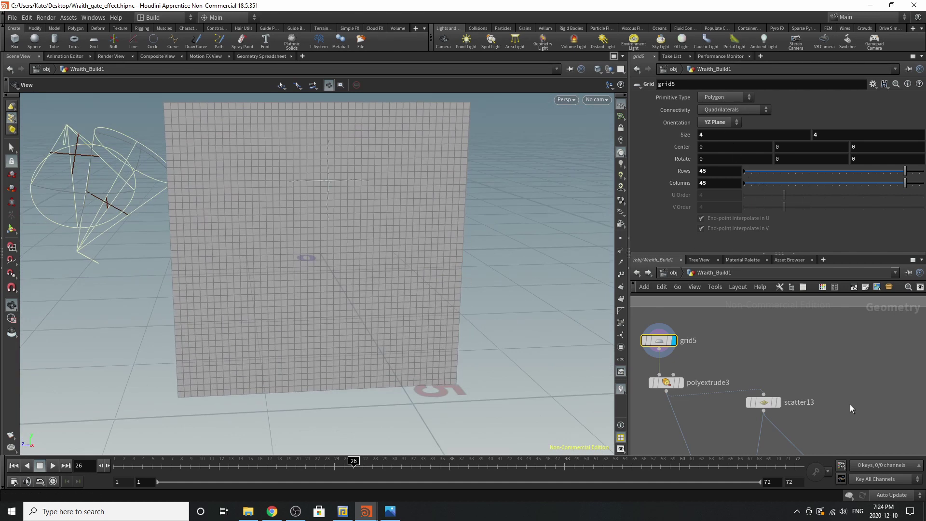
Step: Display the polyextrude3 result, examine the panel's thickness, and review the node's extrusion and output settings
{"action": "left_click", "coordinate": [680, 383]}
{"action": "left_click", "coordinate": [666, 384]}
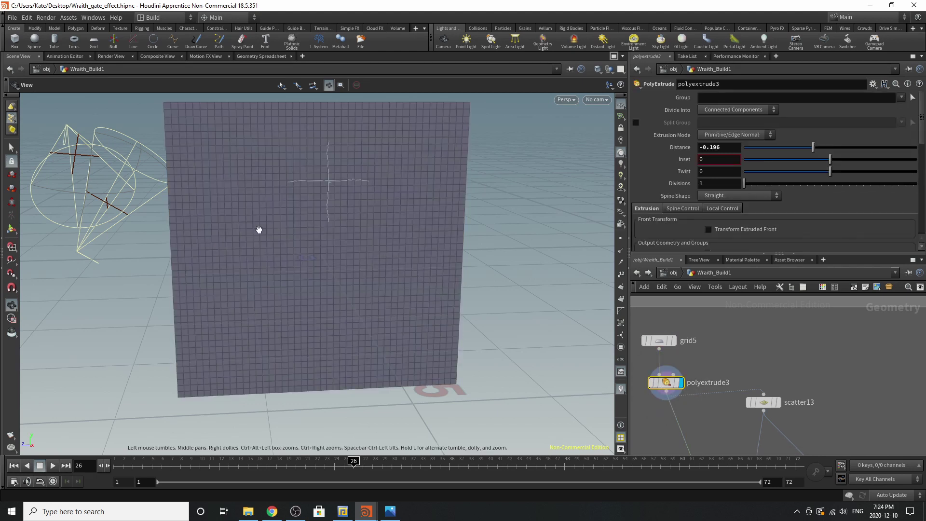
{"action": "left_click_drag", "start_coordinate": [258, 230], "coordinate": [359, 226]}
{"action": "scroll", "coordinate": [724, 175], "scroll_direction": "down", "scroll_amount": 4}
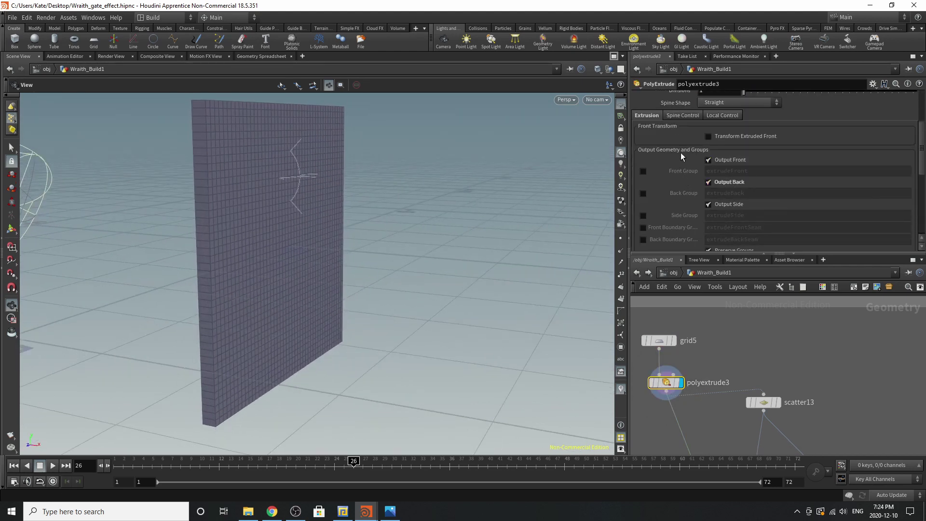
{"action": "scroll", "coordinate": [728, 373], "scroll_direction": "down", "scroll_amount": 3}
{"action": "scroll", "coordinate": [735, 404], "scroll_direction": "up", "scroll_amount": 3}
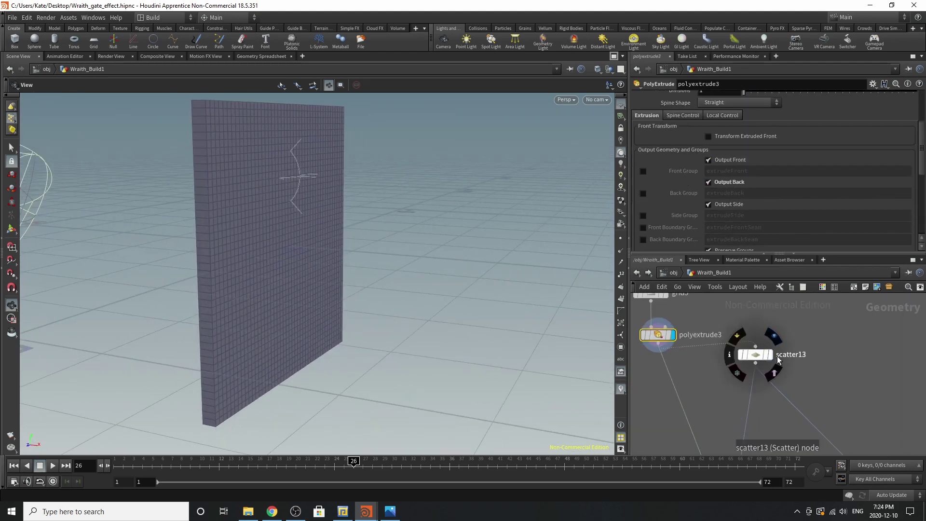
Step: Display the scatter13 result with point markers shown and review the node's scatter parameters
{"action": "left_click", "coordinate": [771, 355]}
{"action": "left_click", "coordinate": [755, 354]}
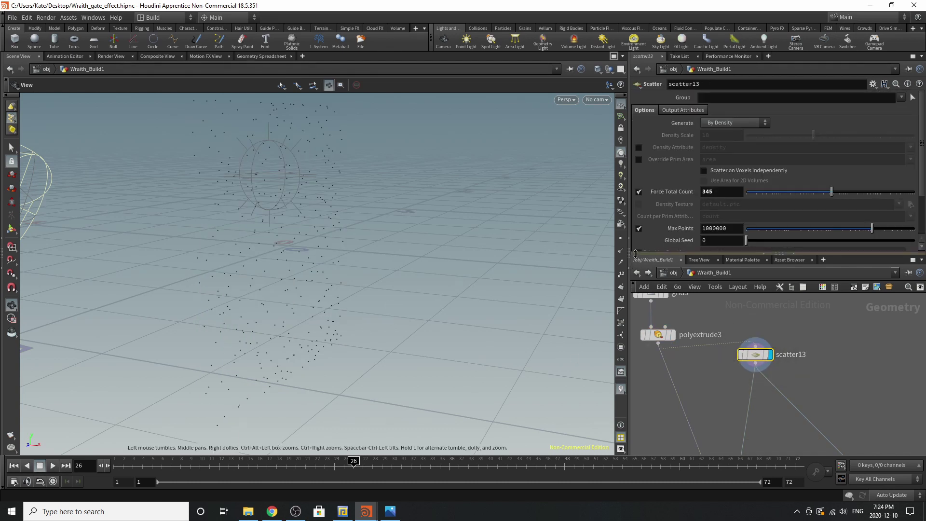
{"action": "left_click_drag", "start_coordinate": [346, 194], "coordinate": [392, 250]}
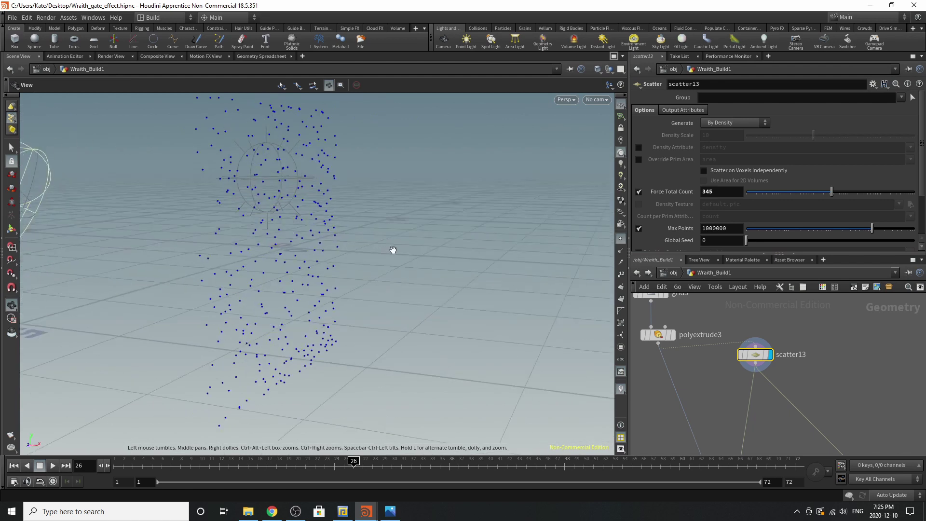
{"action": "scroll", "coordinate": [810, 175], "scroll_direction": "down", "scroll_amount": 2}
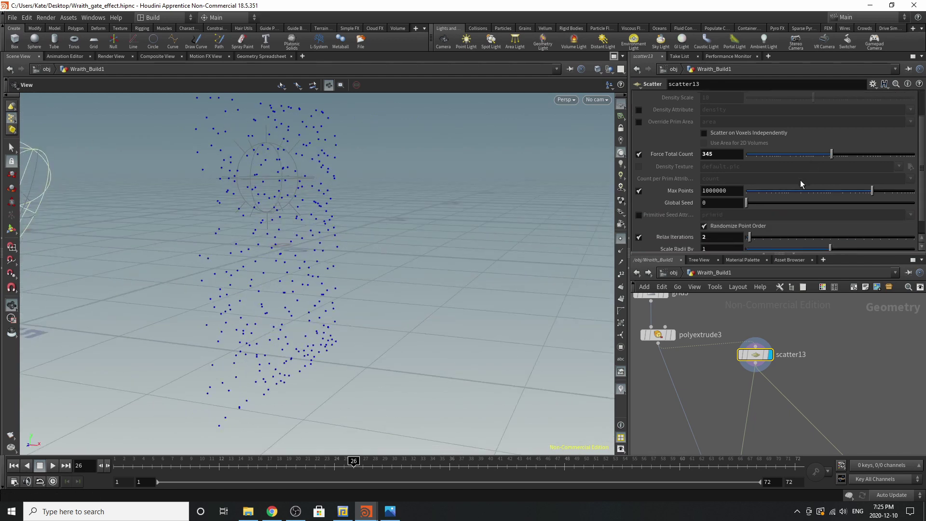
{"action": "scroll", "coordinate": [739, 357], "scroll_direction": "down", "scroll_amount": 3}
{"action": "scroll", "coordinate": [732, 430], "scroll_direction": "up", "scroll_amount": 2}
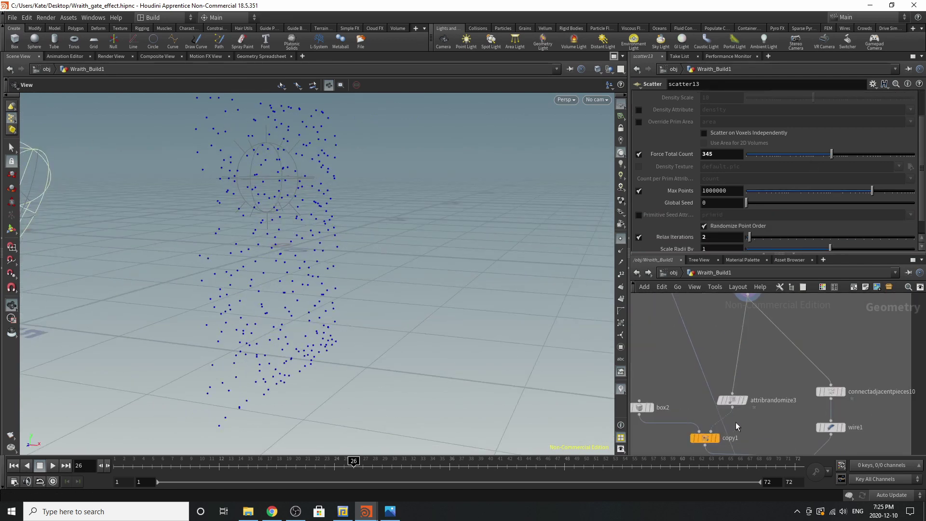
Step: Display the attribrandomize3 and copy1 results in turn, open the parameters of each, and examine the copied boxes up close
{"action": "left_click", "coordinate": [743, 400]}
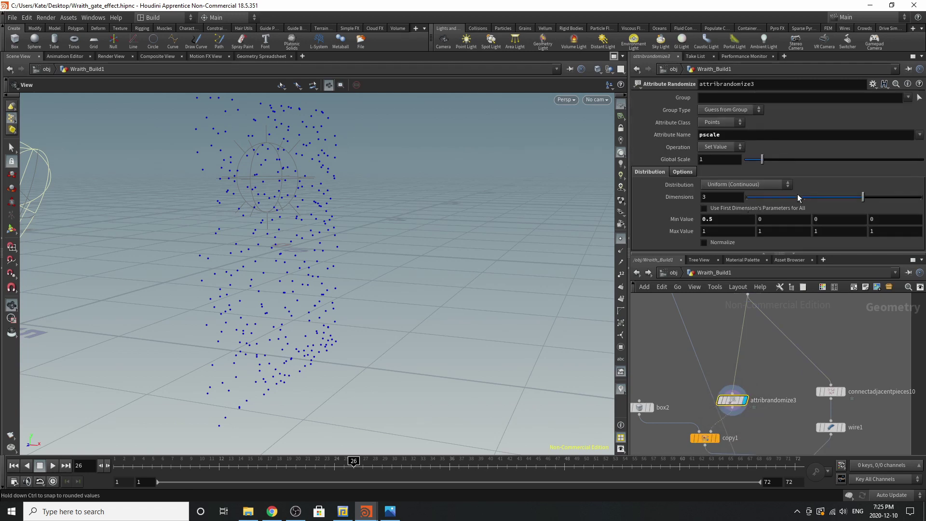
{"action": "middle_click_drag", "start_coordinate": [696, 451], "coordinate": [719, 418]}
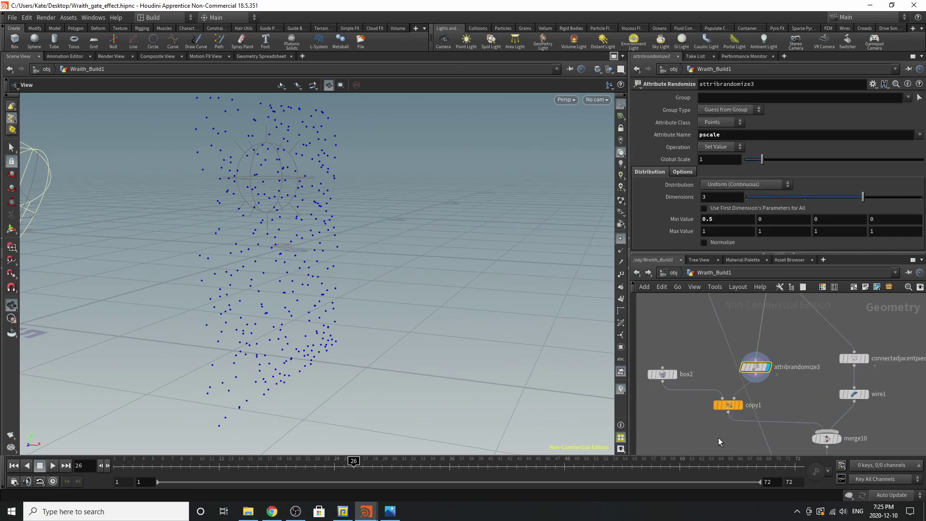
{"action": "left_click", "coordinate": [741, 406]}
{"action": "left_click", "coordinate": [731, 405]}
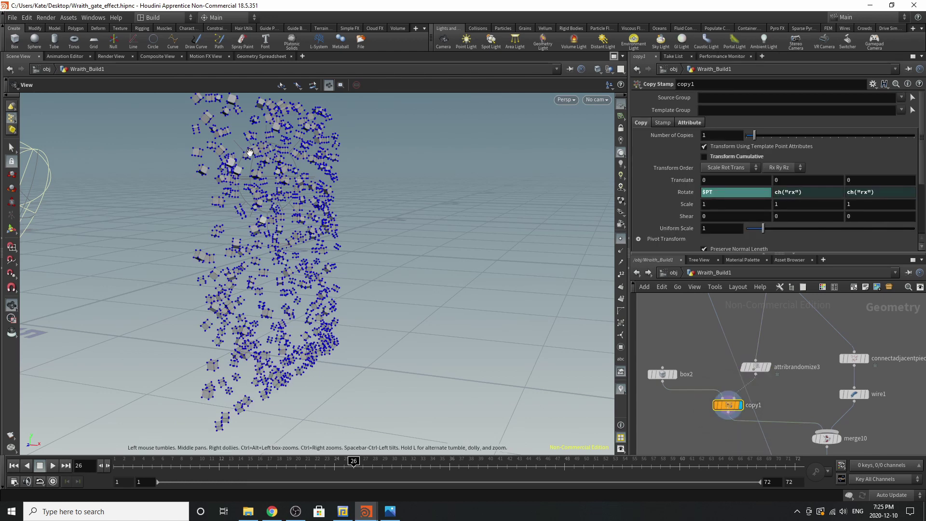
{"action": "right_click_drag", "start_coordinate": [249, 152], "coordinate": [399, 144]}
{"action": "left_click_drag", "start_coordinate": [399, 144], "coordinate": [184, 178]}
{"action": "right_click_drag", "start_coordinate": [184, 177], "coordinate": [281, 173]}
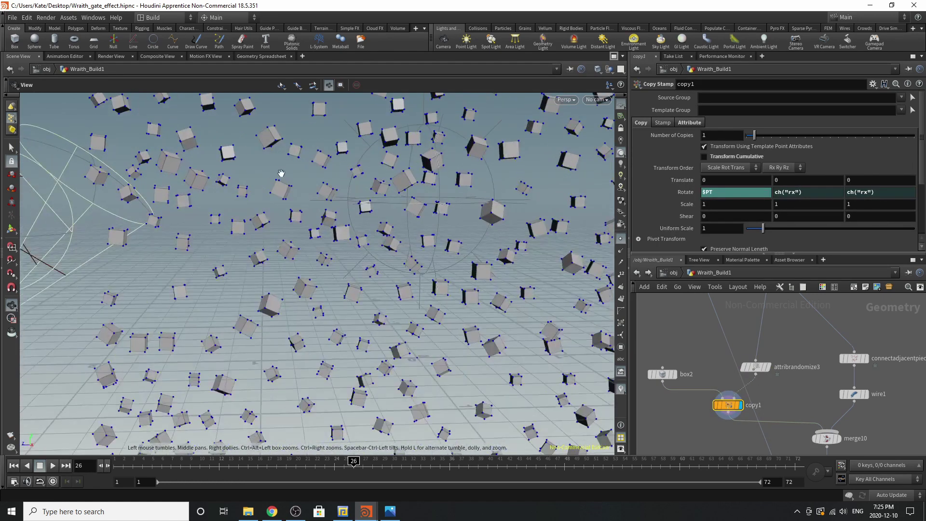
{"action": "left_click_drag", "start_coordinate": [281, 173], "coordinate": [344, 209]}
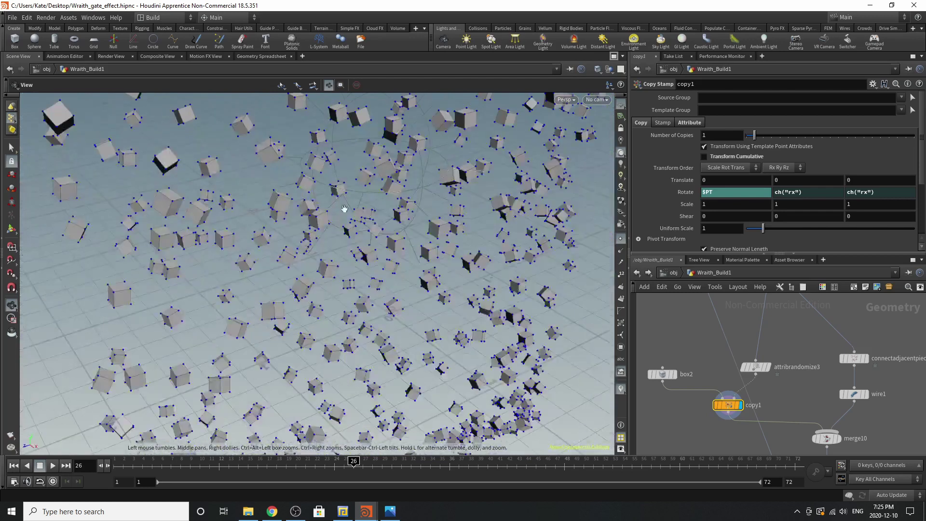
{"action": "scroll", "coordinate": [786, 363], "scroll_direction": "down", "scroll_amount": 3}
{"action": "scroll", "coordinate": [751, 369], "scroll_direction": "up", "scroll_amount": 3}
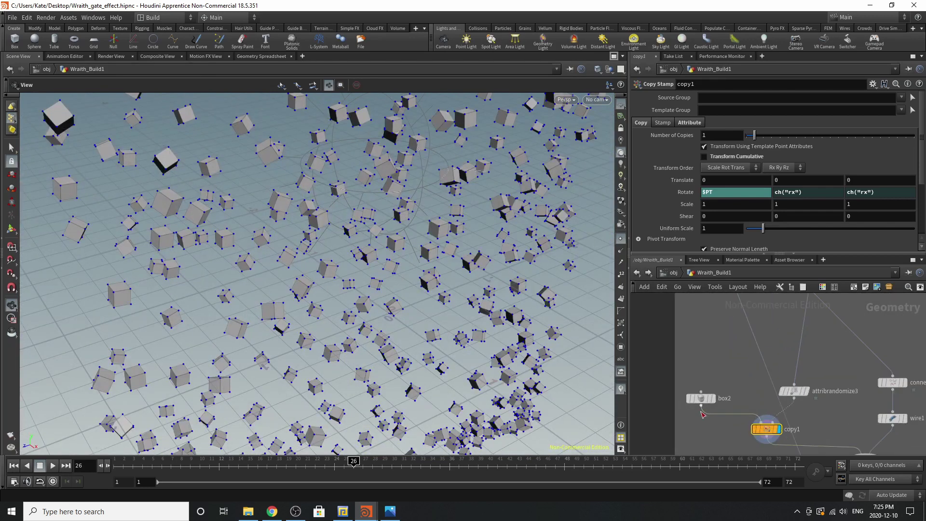
Step: Open the parameters of the box2 node that feeds copy1
{"action": "left_click", "coordinate": [701, 400]}
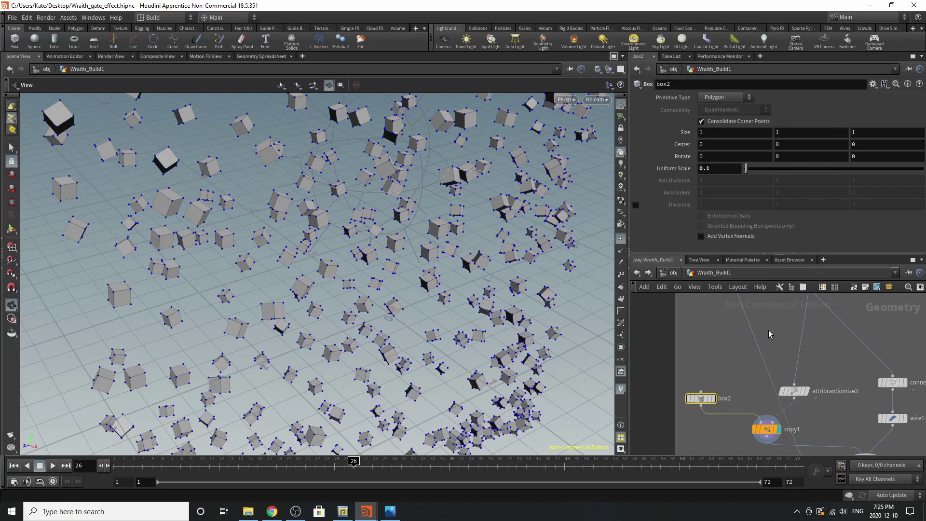
{"action": "scroll", "coordinate": [768, 332], "scroll_direction": "down", "scroll_amount": 4}
{"action": "scroll", "coordinate": [824, 379], "scroll_direction": "up", "scroll_amount": 4}
{"action": "scroll", "coordinate": [843, 330], "scroll_direction": "up", "scroll_amount": 2}
Step: Display the connectadjacentpieces10 result with its parameters and compare it with the scatter13 points
{"action": "left_click", "coordinate": [847, 325]}
{"action": "left_click_drag", "start_coordinate": [357, 333], "coordinate": [374, 274]}
{"action": "scroll", "coordinate": [842, 438], "scroll_direction": "down", "scroll_amount": 4}
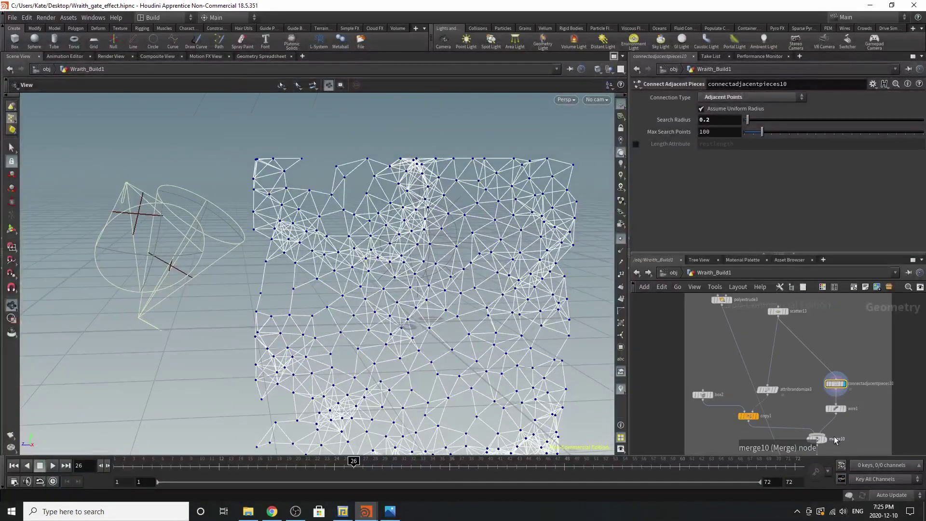
{"action": "scroll", "coordinate": [821, 328], "scroll_direction": "up", "scroll_amount": 3}
{"action": "left_click", "coordinate": [760, 298]}
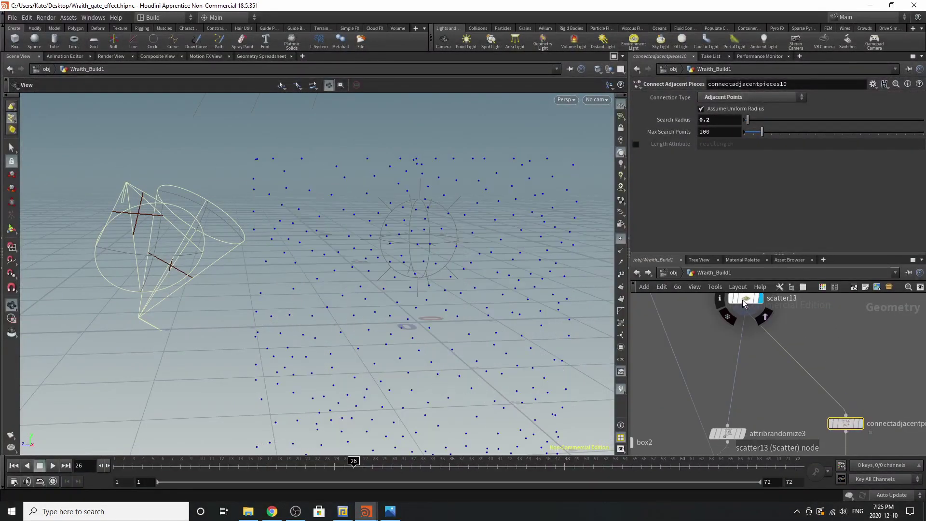
{"action": "left_click", "coordinate": [860, 424]}
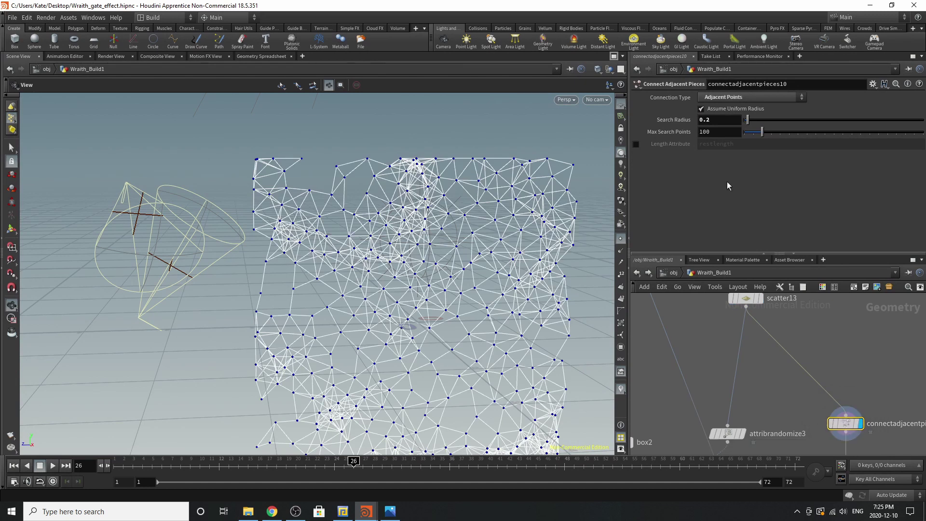
{"action": "scroll", "coordinate": [753, 319], "scroll_direction": "down", "scroll_amount": 4}
{"action": "scroll", "coordinate": [786, 432], "scroll_direction": "up", "scroll_amount": 4}
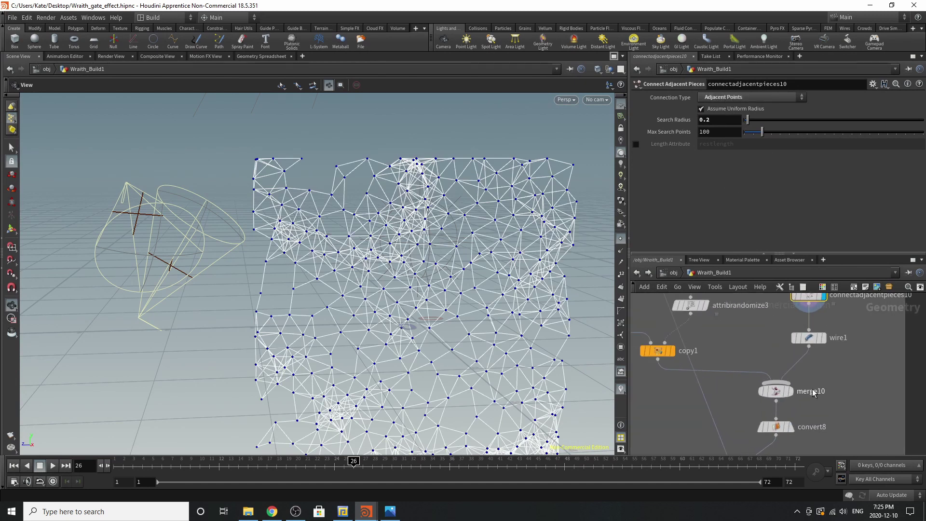
Step: Display the wire1 result, open its parameters, and examine the wireframe connections up close
{"action": "left_click", "coordinate": [823, 338]}
{"action": "left_click", "coordinate": [796, 344]}
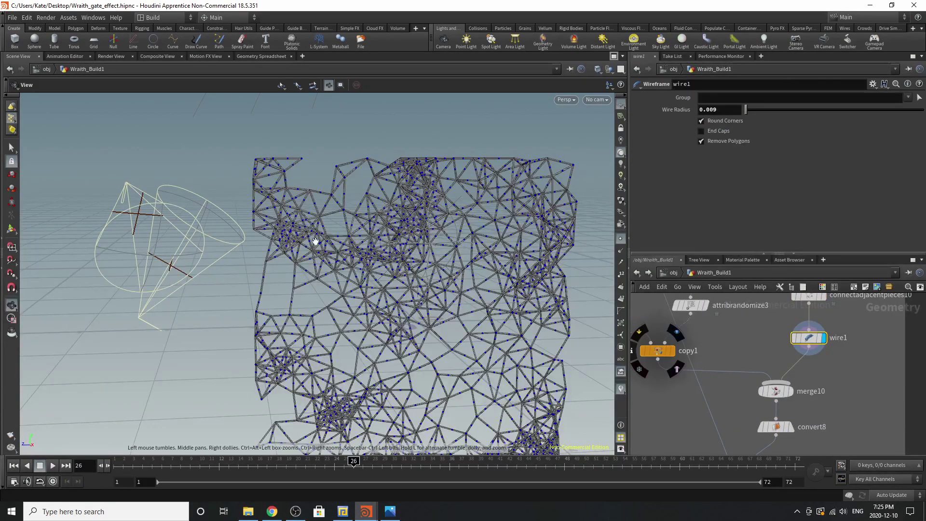
{"action": "scroll", "coordinate": [454, 222], "scroll_direction": "up", "scroll_amount": 3}
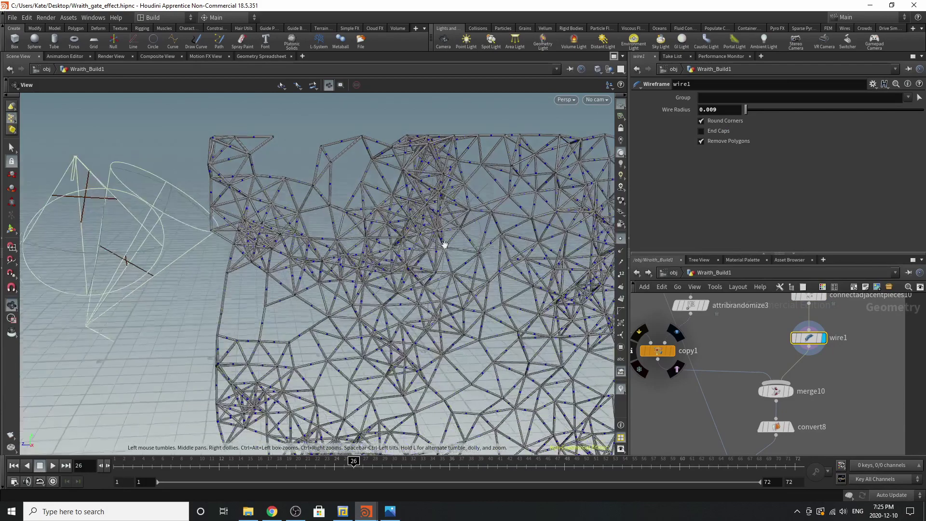
Step: Display the merge10 result, open its input list, and view the combined boxes and wires from several angles
{"action": "left_click", "coordinate": [791, 391]}
{"action": "left_click", "coordinate": [776, 391]}
{"action": "left_click_drag", "start_coordinate": [523, 355], "coordinate": [468, 295]}
{"action": "right_click_drag", "start_coordinate": [438, 291], "coordinate": [318, 295]}
{"action": "middle_click_drag", "start_coordinate": [470, 293], "coordinate": [386, 212]}
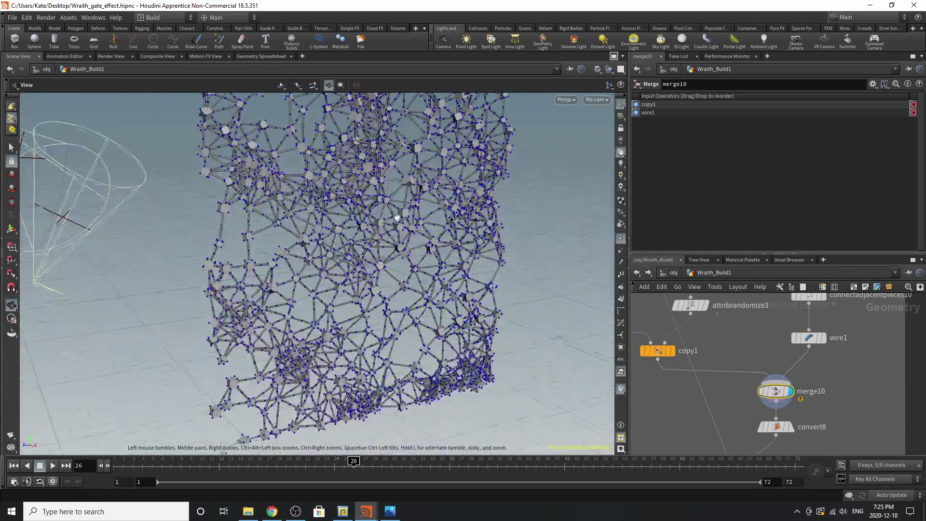
{"action": "left_click_drag", "start_coordinate": [386, 213], "coordinate": [335, 215]}
{"action": "middle_click_drag", "start_coordinate": [748, 371], "coordinate": [741, 341]}
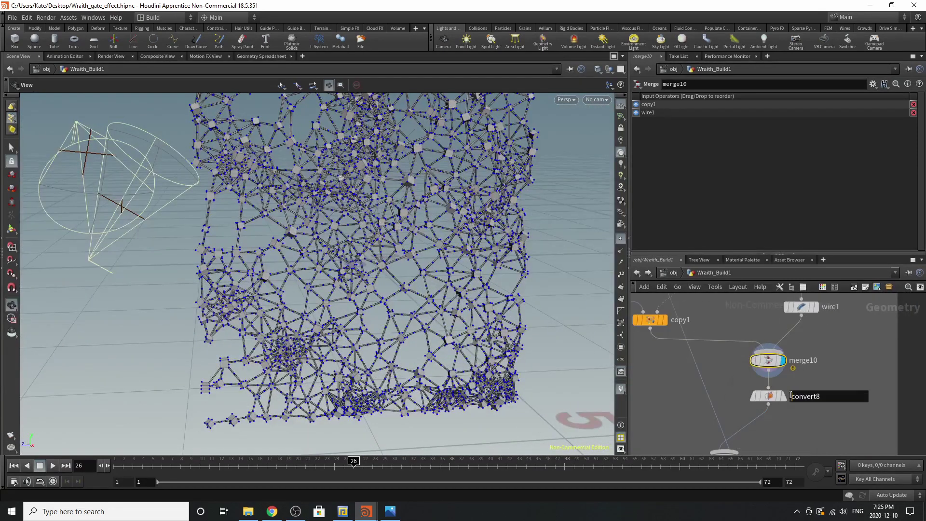
Step: Display the convert8 result, open its parameters, and examine the converted boxes and wires up close
{"action": "left_click", "coordinate": [779, 396]}
{"action": "left_click", "coordinate": [776, 396]}
{"action": "scroll", "coordinate": [364, 207], "scroll_direction": "up", "scroll_amount": 4}
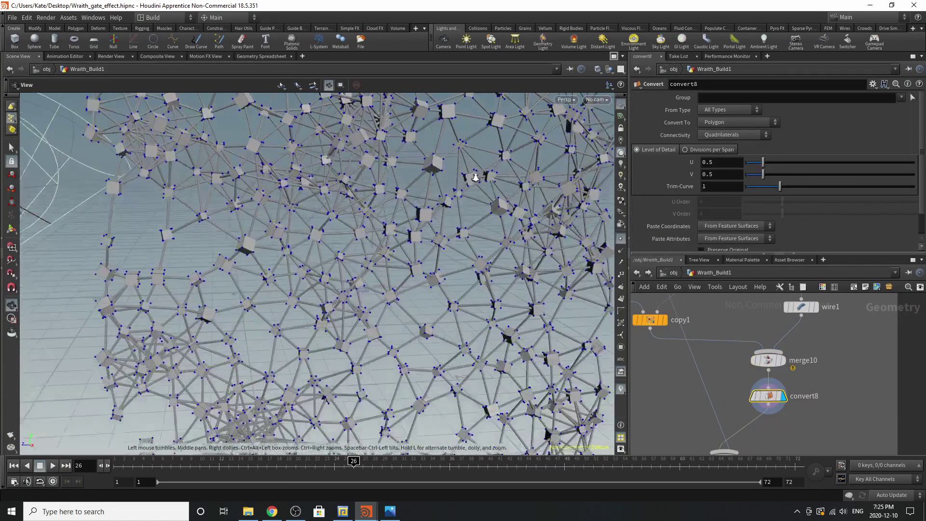
{"action": "scroll", "coordinate": [804, 384], "scroll_direction": "down", "scroll_amount": 2}
{"action": "scroll", "coordinate": [784, 434], "scroll_direction": "up", "scroll_amount": 2}
Step: Display the merge11 result, open its input list, and view the extruded panel combined with the boxes and wires
{"action": "left_click", "coordinate": [751, 411]}
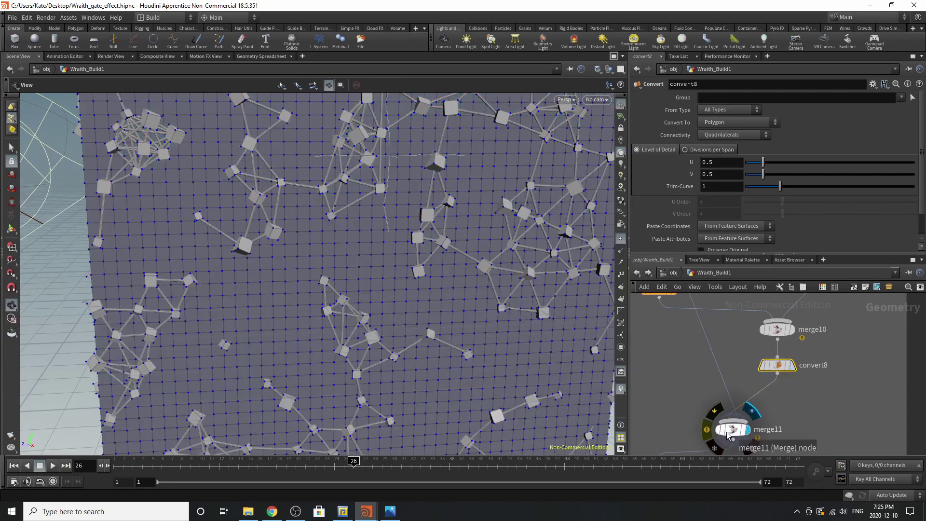
{"action": "left_click", "coordinate": [729, 430]}
{"action": "scroll", "coordinate": [380, 319], "scroll_direction": "down", "scroll_amount": 5}
{"action": "scroll", "coordinate": [307, 303], "scroll_direction": "up", "scroll_amount": 2}
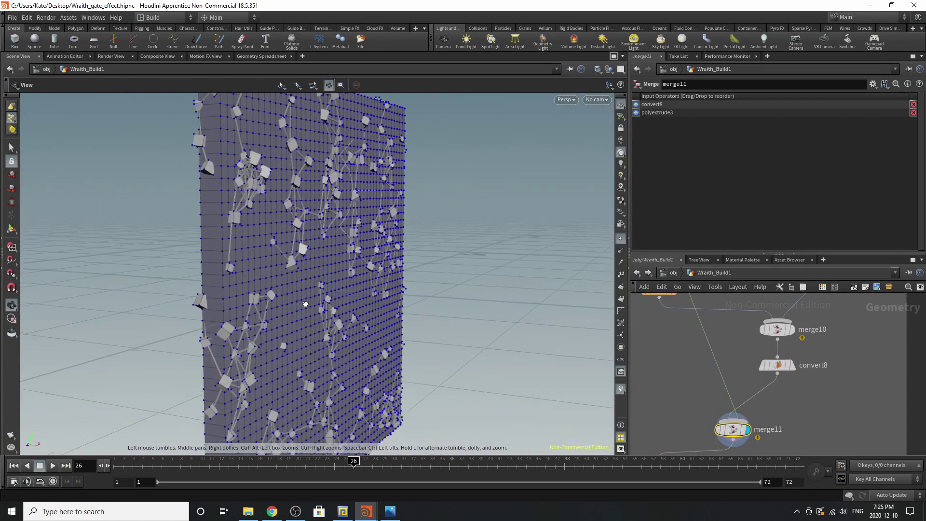
{"action": "scroll", "coordinate": [304, 305], "scroll_direction": "down", "scroll_amount": 4}
{"action": "left_click_drag", "start_coordinate": [343, 290], "coordinate": [283, 286]}
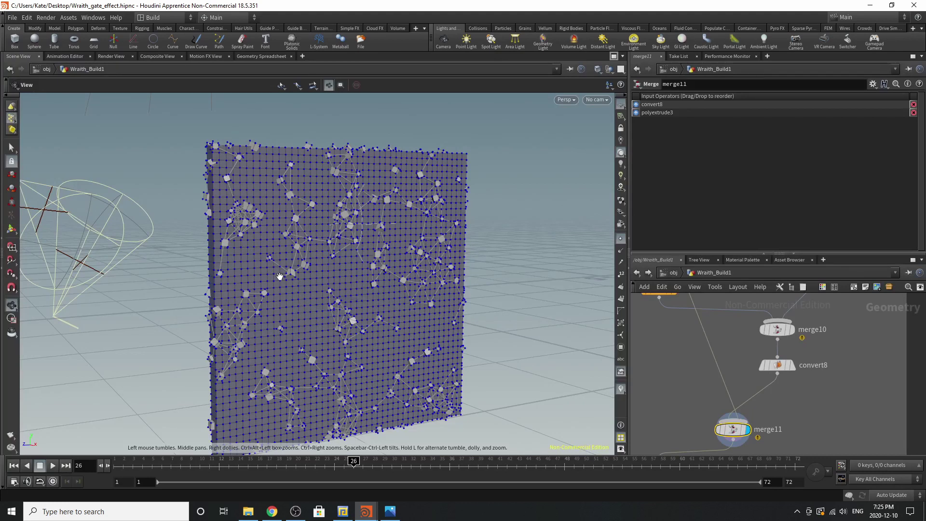
{"action": "scroll", "coordinate": [786, 349], "scroll_direction": "down", "scroll_amount": 4}
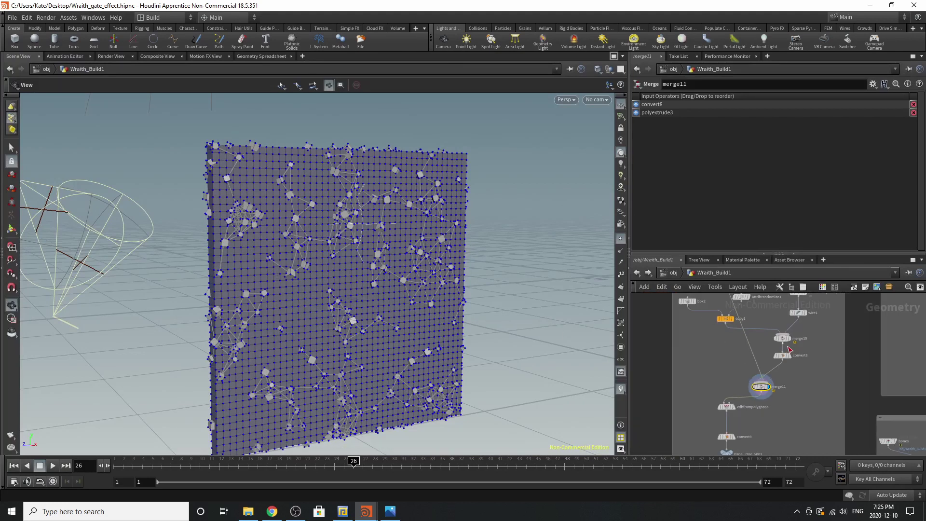
{"action": "scroll", "coordinate": [734, 426], "scroll_direction": "up", "scroll_amount": 4}
Step: Display the vdbfrompolygons5 result, open its parameters, and examine the voxelized panel surface up close
{"action": "mouse_move", "coordinate": [730, 386]}
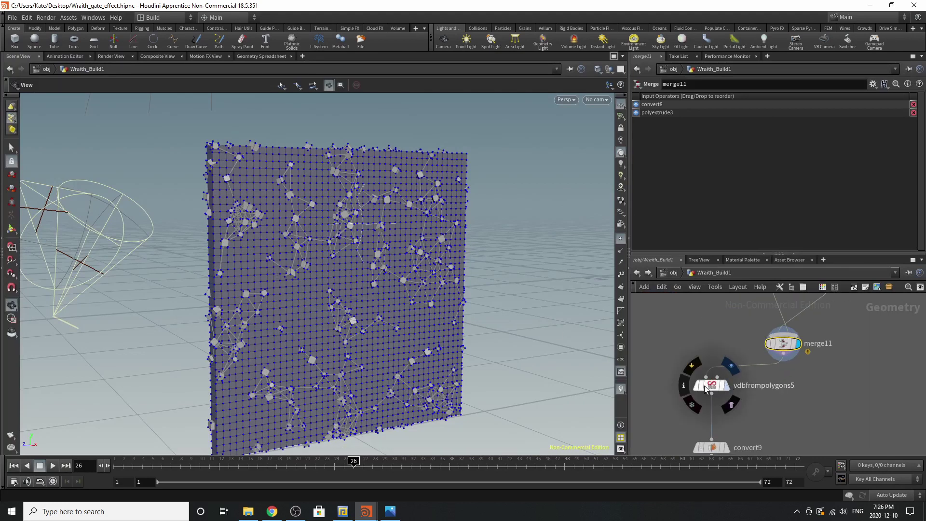
{"action": "key", "text": "r"}
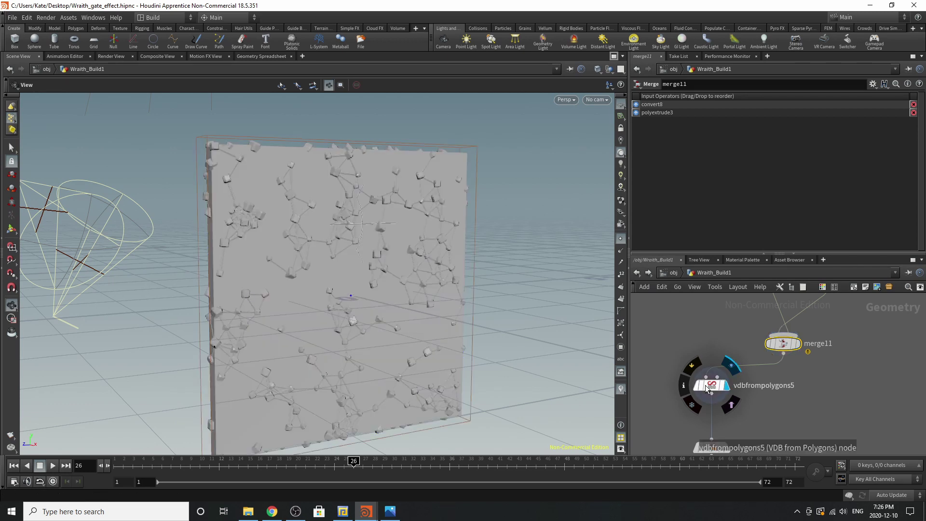
{"action": "left_click", "coordinate": [705, 385]}
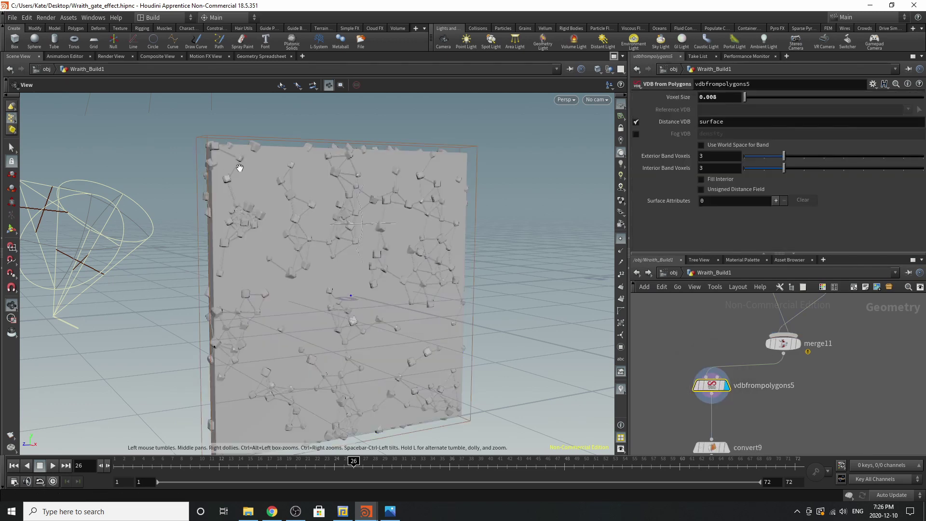
{"action": "scroll", "coordinate": [370, 190], "scroll_direction": "up", "scroll_amount": 5}
{"action": "left_click_drag", "start_coordinate": [371, 191], "coordinate": [380, 182]}
{"action": "scroll", "coordinate": [380, 181], "scroll_direction": "up", "scroll_amount": 6}
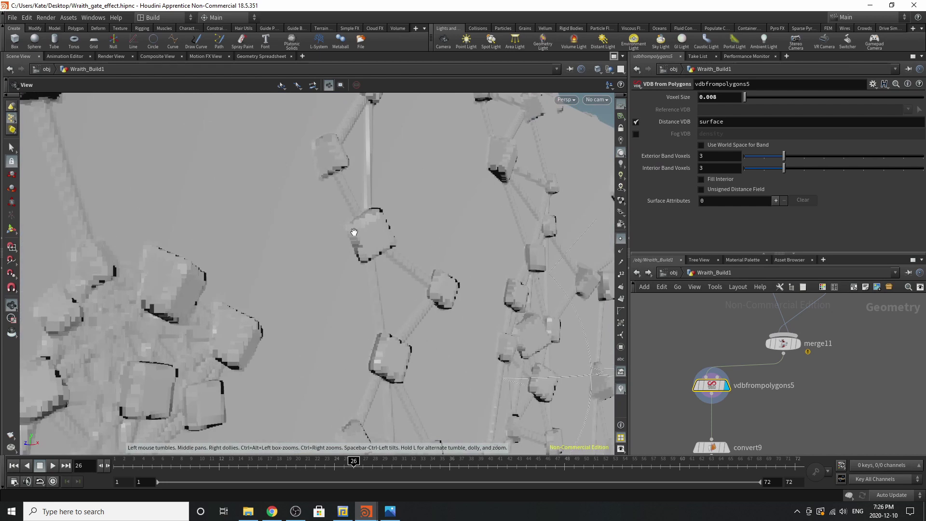
{"action": "right_click_drag", "start_coordinate": [346, 308], "coordinate": [323, 268]}
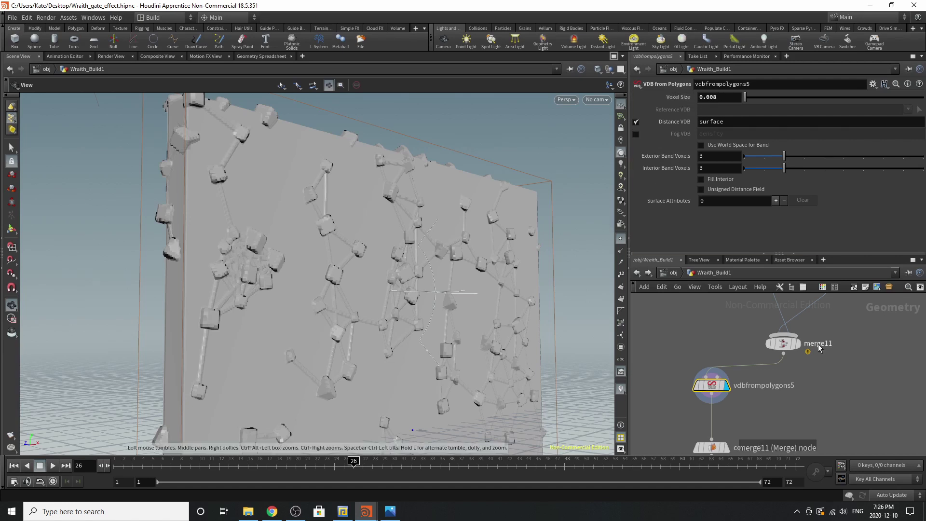
Step: Display the convert9 result, open its parameters, and view the polygon panel from several angles
{"action": "middle_click_drag", "start_coordinate": [717, 434], "coordinate": [758, 344]}
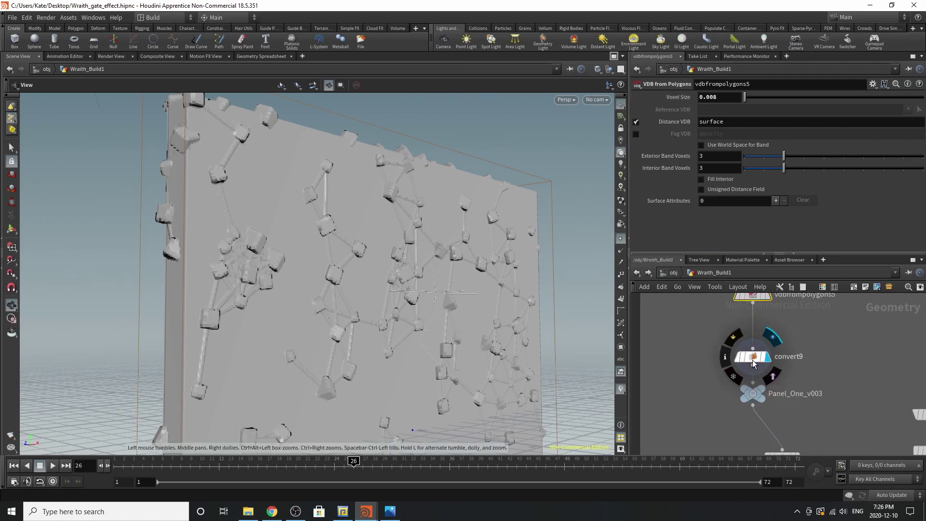
{"action": "left_click", "coordinate": [767, 353]}
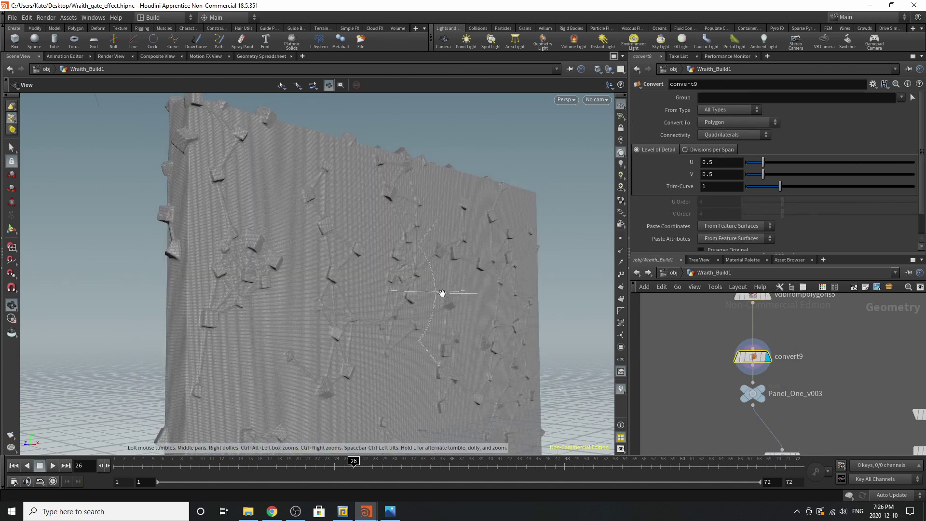
{"action": "left_click_drag", "start_coordinate": [288, 261], "coordinate": [258, 273]}
{"action": "right_click_drag", "start_coordinate": [479, 320], "coordinate": [416, 319]}
{"action": "middle_click_drag", "start_coordinate": [486, 304], "coordinate": [364, 256]}
{"action": "right_click_drag", "start_coordinate": [470, 298], "coordinate": [434, 297]}
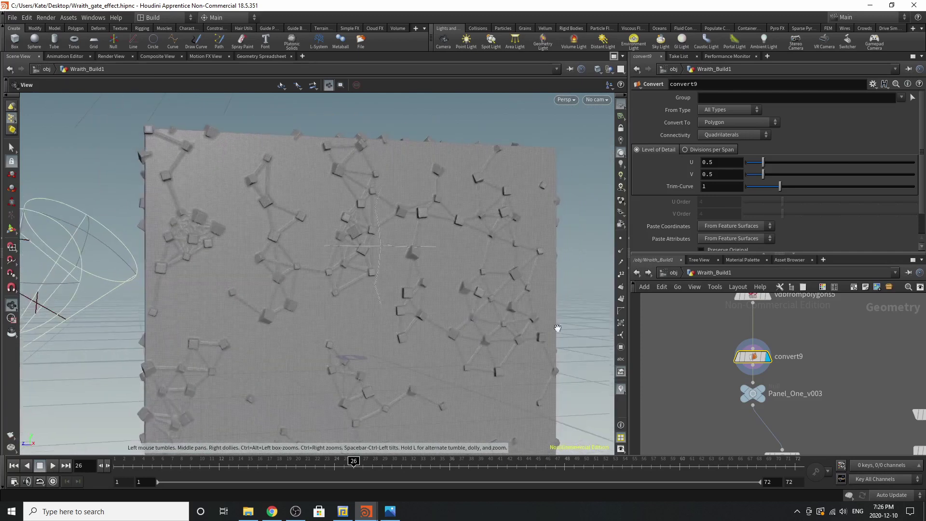
Step: Display the Panel_One_v003 null below convert9 and open its parameters
{"action": "scroll", "coordinate": [777, 357], "scroll_direction": "down", "scroll_amount": 3}
{"action": "scroll", "coordinate": [784, 378], "scroll_direction": "up", "scroll_amount": 3}
{"action": "left_click", "coordinate": [760, 352]}
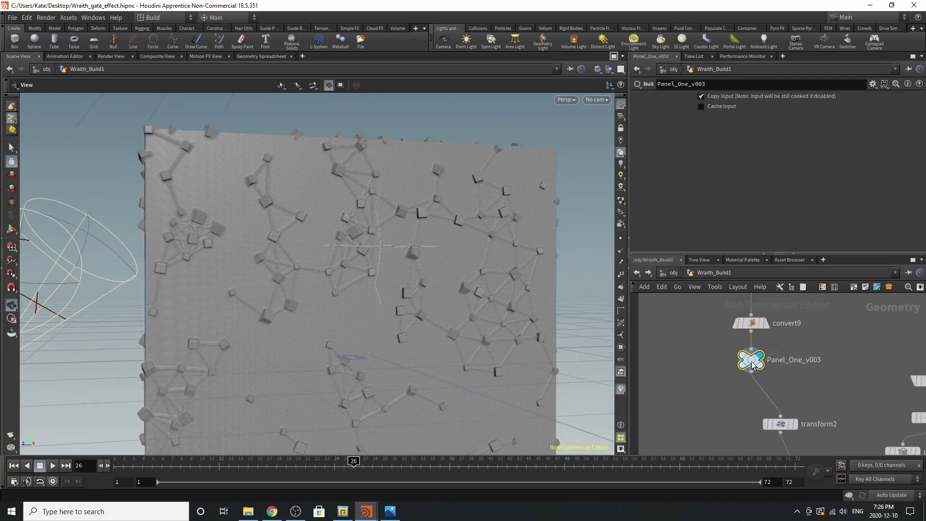
{"action": "scroll", "coordinate": [730, 311], "scroll_direction": "down", "scroll_amount": 5}
{"action": "scroll", "coordinate": [783, 412], "scroll_direction": "up", "scroll_amount": 5}
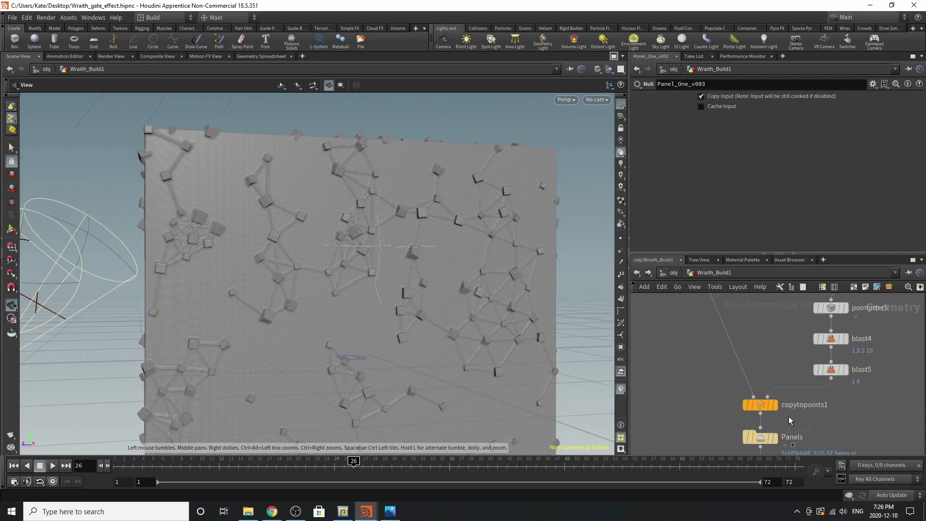
Step: Display the transform2 result, open its parameters, and view the scaled panel from several angles
{"action": "scroll", "coordinate": [728, 394], "scroll_direction": "down", "scroll_amount": 3}
{"action": "scroll", "coordinate": [724, 323], "scroll_direction": "up", "scroll_amount": 2}
{"action": "left_click", "coordinate": [730, 330]}
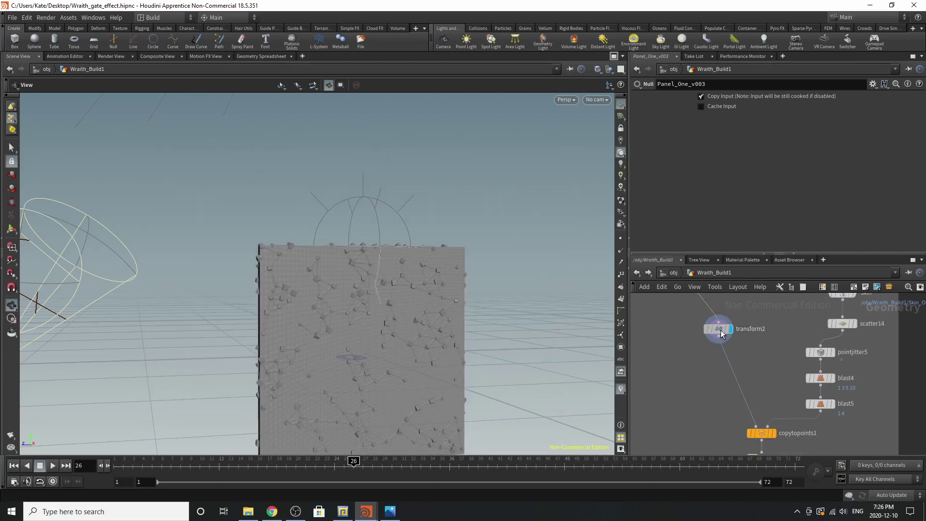
{"action": "left_click", "coordinate": [719, 330]}
{"action": "right_click_drag", "start_coordinate": [411, 362], "coordinate": [383, 321]}
{"action": "left_click_drag", "start_coordinate": [403, 345], "coordinate": [433, 320]}
{"action": "right_click_drag", "start_coordinate": [405, 318], "coordinate": [452, 288]}
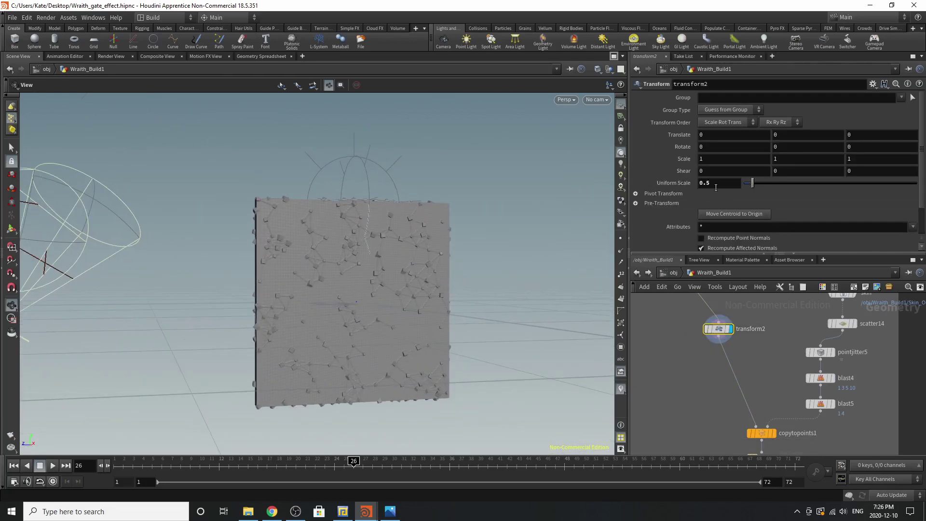
Step: Display the skin object merge feeding scatter14, open its parameters, and view the arched skin geometry
{"action": "scroll", "coordinate": [765, 339], "scroll_direction": "down", "scroll_amount": 4}
{"action": "scroll", "coordinate": [789, 384], "scroll_direction": "up", "scroll_amount": 4}
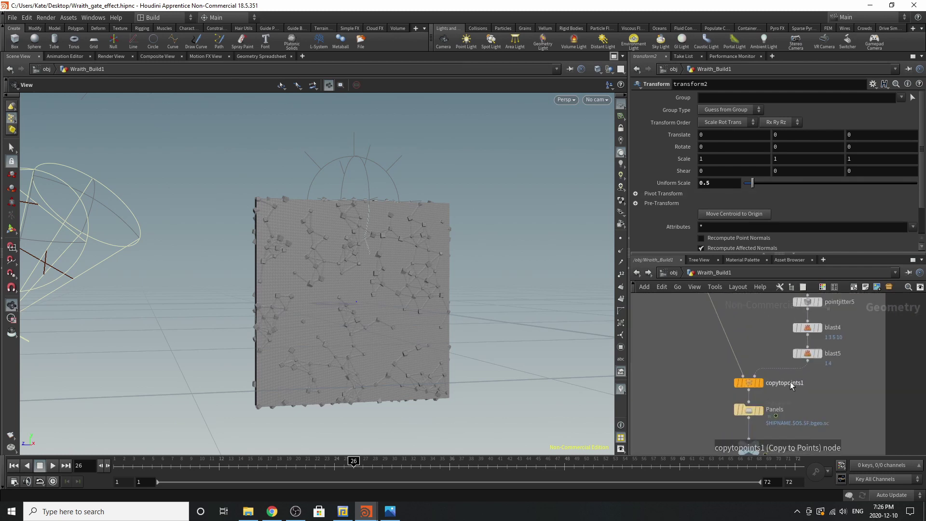
{"action": "scroll", "coordinate": [747, 412], "scroll_direction": "down", "scroll_amount": 4}
{"action": "scroll", "coordinate": [741, 409], "scroll_direction": "up", "scroll_amount": 4}
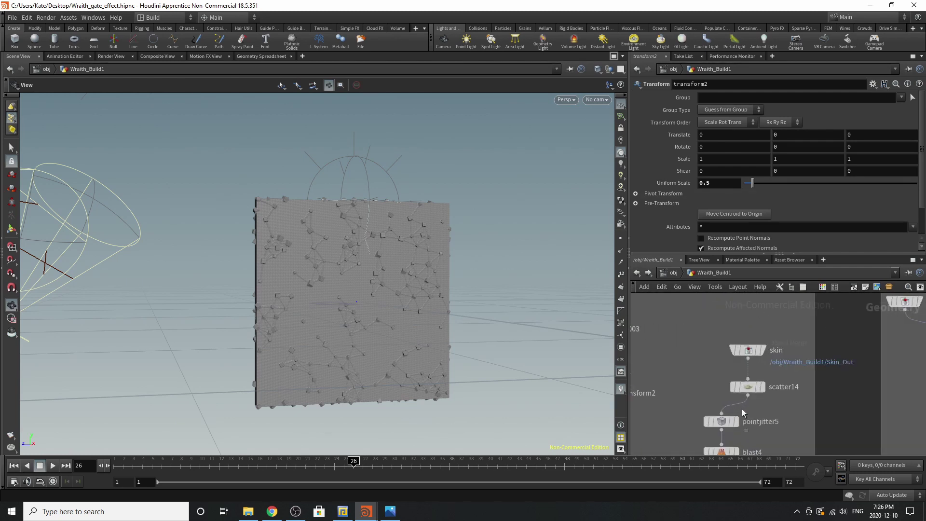
{"action": "left_click", "coordinate": [764, 349]}
{"action": "scroll", "coordinate": [511, 291], "scroll_direction": "down", "scroll_amount": 5}
{"action": "left_click_drag", "start_coordinate": [512, 290], "coordinate": [507, 264]}
{"action": "left_click_drag", "start_coordinate": [329, 258], "coordinate": [465, 300]}
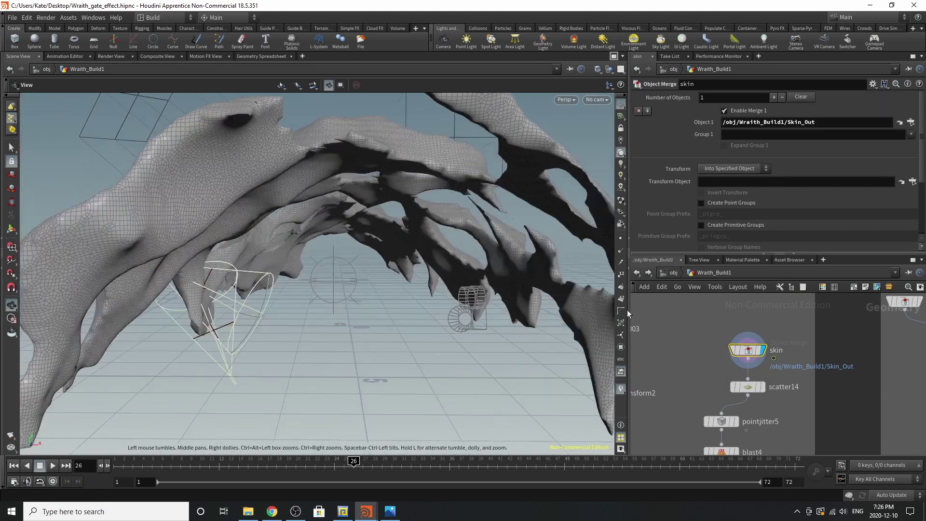
Step: Move the skin node up and insert a Time Shift node on the wire between skin and scatter14
{"action": "left_click_drag", "start_coordinate": [749, 345], "coordinate": [749, 315]}
{"action": "key", "text": "Tab"}
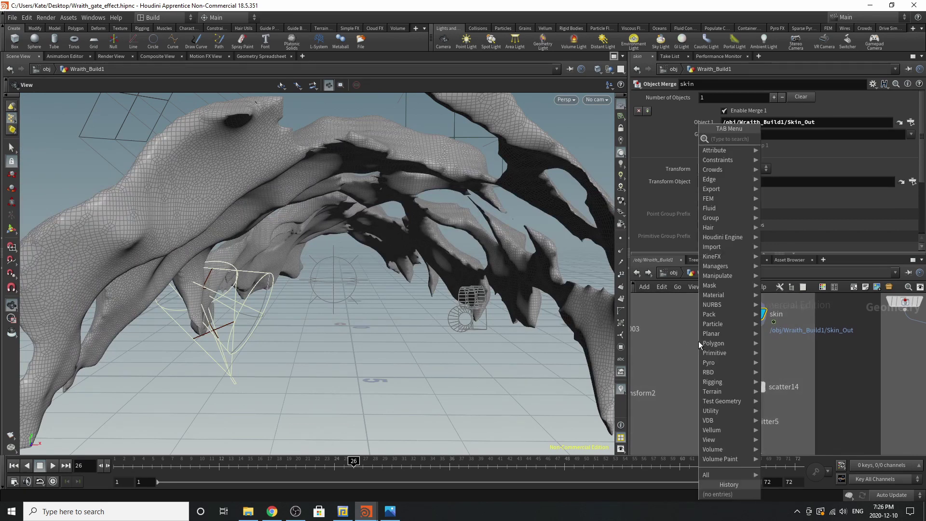
{"action": "type", "text": "time"}
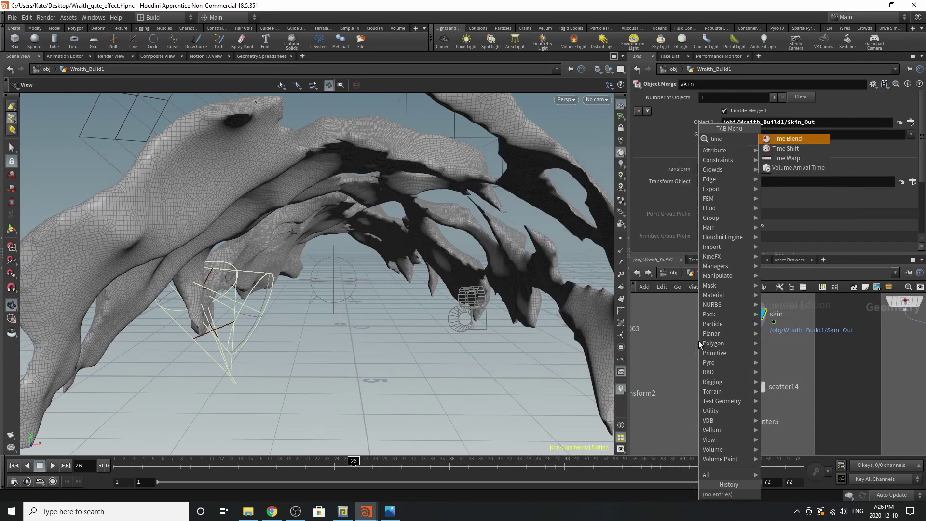
{"action": "left_click", "coordinate": [798, 149]}
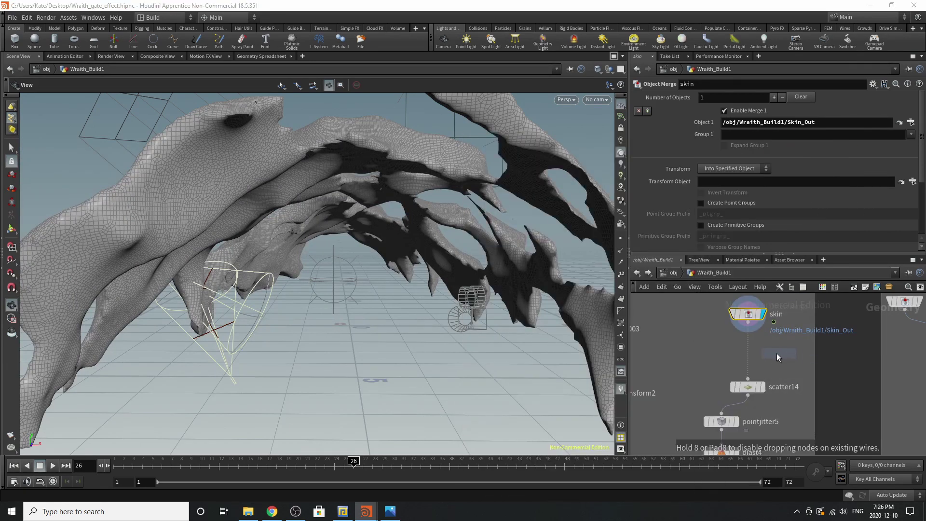
{"action": "left_click", "coordinate": [748, 354]}
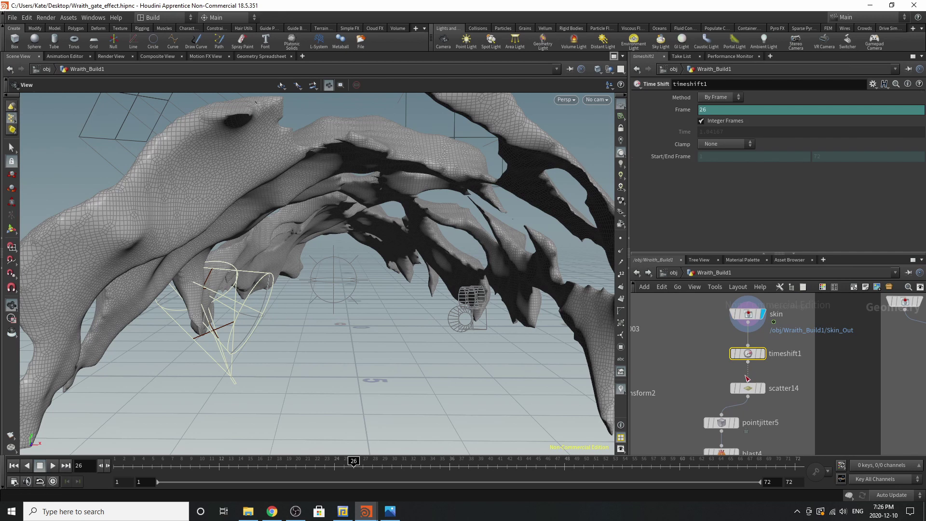
Step: Delete the channels on timeshift1's Frame parameter so it holds the fixed value 26
{"action": "right_click", "coordinate": [757, 107]}
{"action": "left_click", "coordinate": [761, 168]}
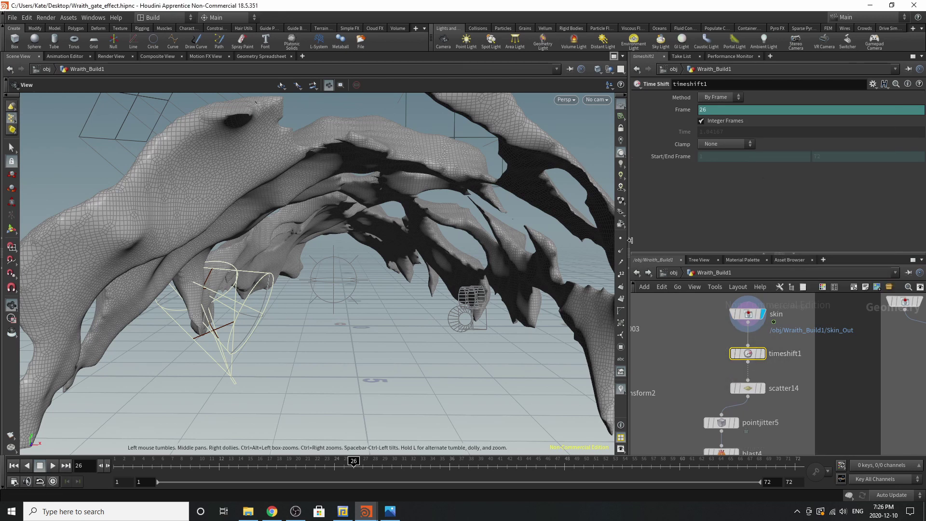
{"action": "right_click", "coordinate": [772, 109]}
{"action": "left_click", "coordinate": [805, 216]}
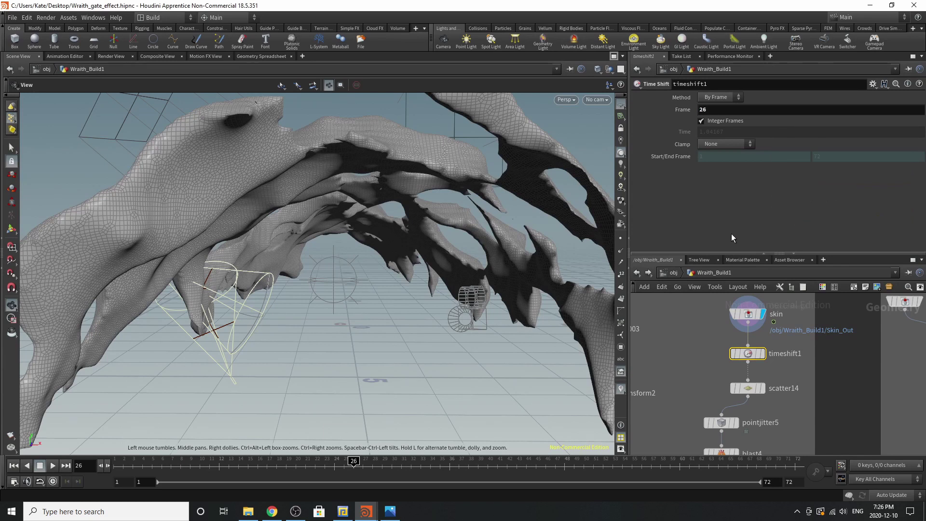
Step: Display the scatter14 result, open its parameters, turn on point markers, and view the scattered points
{"action": "left_click_drag", "start_coordinate": [372, 268], "coordinate": [351, 265]}
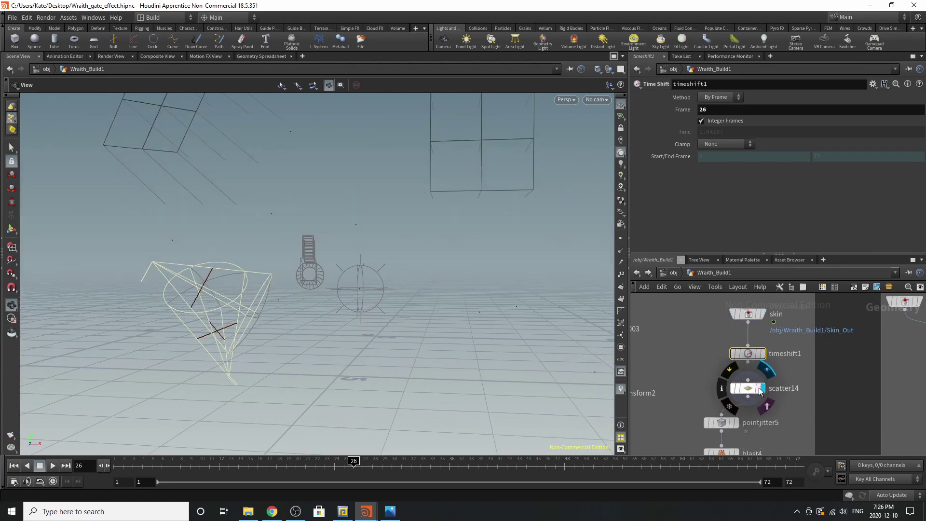
{"action": "left_click", "coordinate": [761, 388]}
{"action": "left_click", "coordinate": [750, 389]}
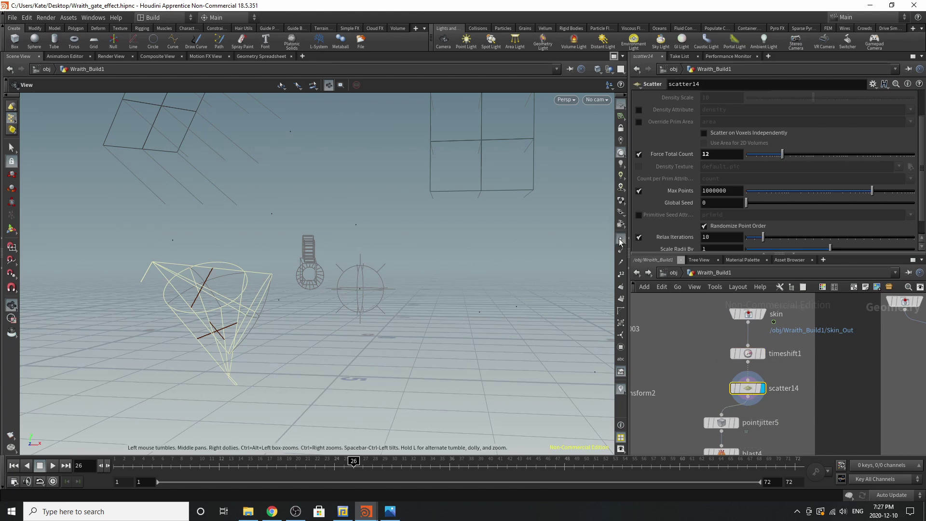
{"action": "left_click_drag", "start_coordinate": [426, 301], "coordinate": [397, 289]}
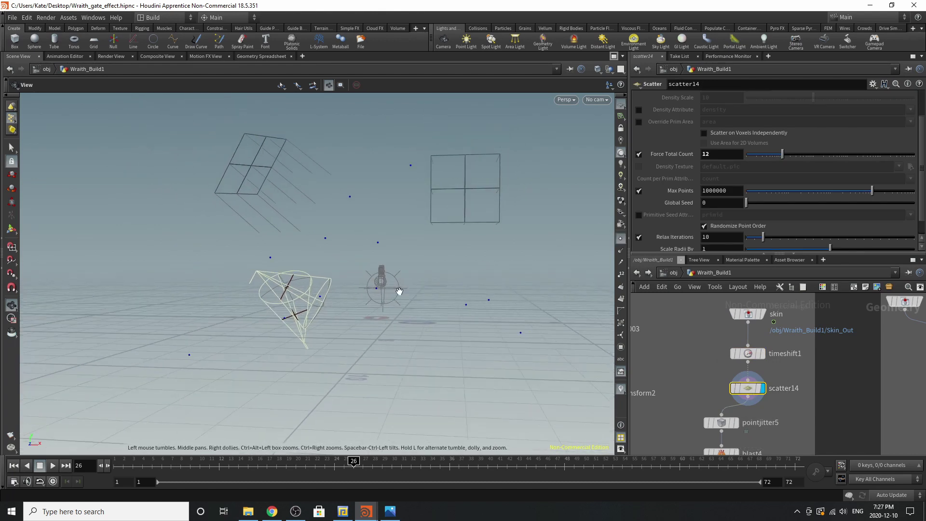
{"action": "mouse_move", "coordinate": [395, 253]}
{"action": "left_mouse_down"}
{"action": "mouse_move", "coordinate": [471, 264]}
{"action": "mouse_move", "coordinate": [379, 252]}
{"action": "left_mouse_up"}
{"action": "scroll", "coordinate": [794, 315], "scroll_direction": "down", "scroll_amount": 2}
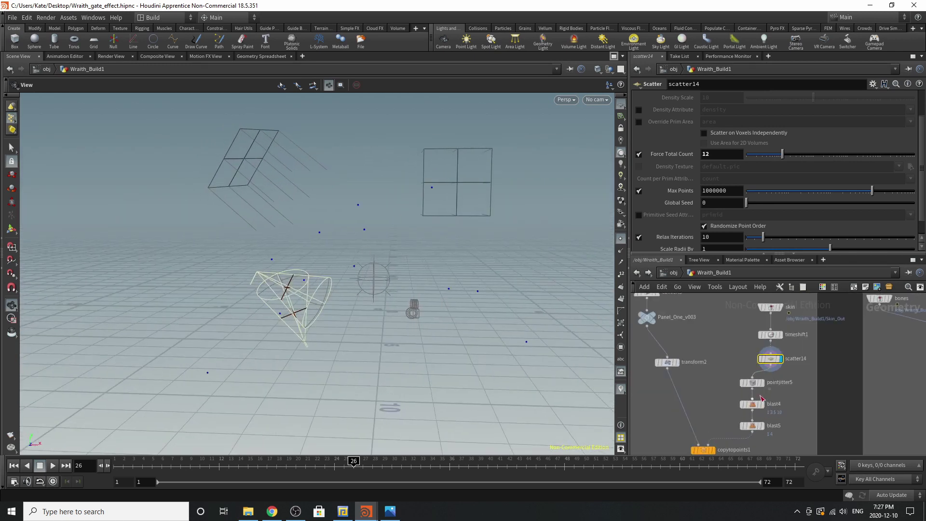
Step: Display the pointjitter5 result and open its parameters
{"action": "scroll", "coordinate": [755, 386], "scroll_direction": "up", "scroll_amount": 3}
{"action": "left_click", "coordinate": [769, 352]}
{"action": "left_click", "coordinate": [754, 380]}
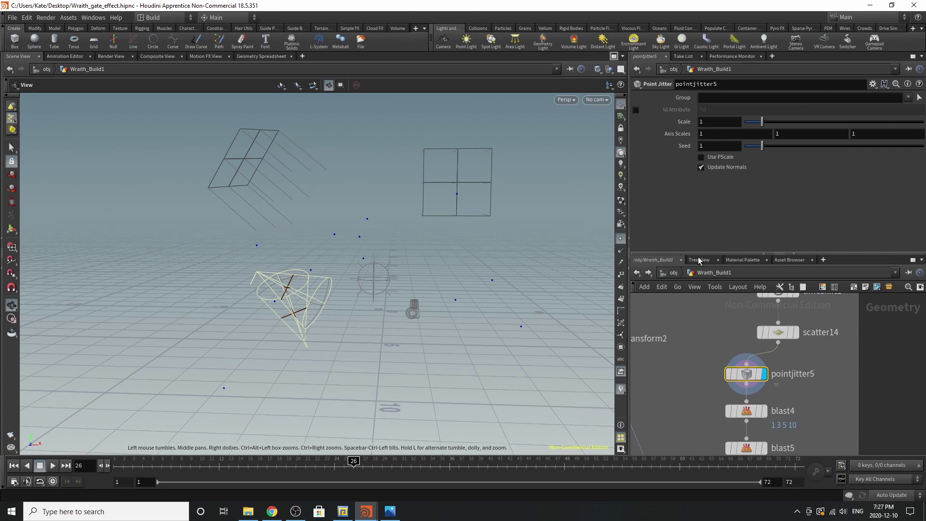
Step: Display the blast4 result, open its parameters, and view the points left after its deletion
{"action": "scroll", "coordinate": [772, 418], "scroll_direction": "down", "scroll_amount": 1}
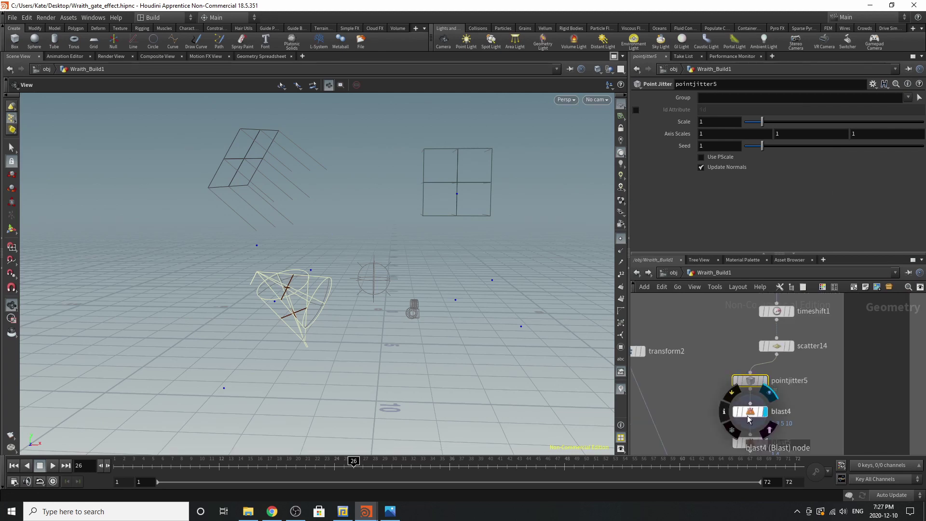
{"action": "left_click", "coordinate": [749, 413]}
{"action": "key", "text": "f"}
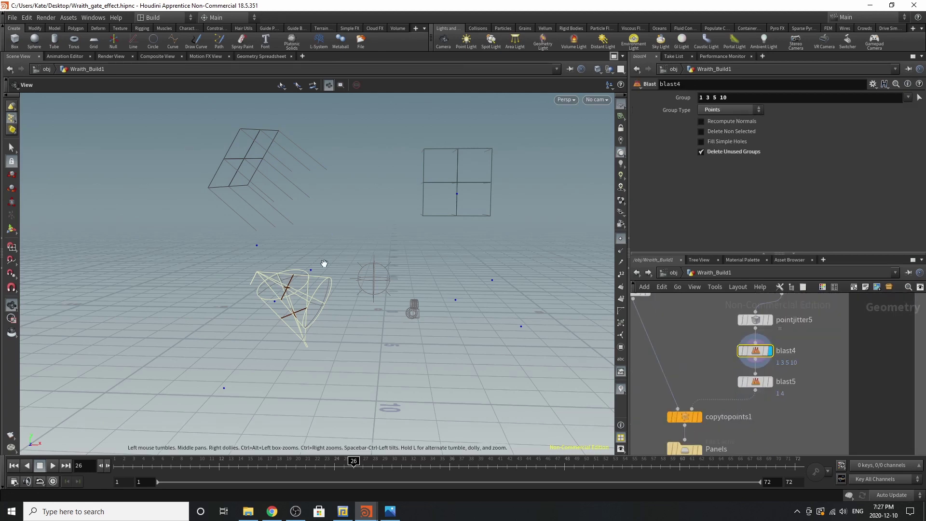
{"action": "mouse_move", "coordinate": [324, 263]}
{"action": "left_mouse_down"}
{"action": "mouse_move", "coordinate": [270, 262]}
{"action": "mouse_move", "coordinate": [314, 273]}
{"action": "left_mouse_up"}
{"action": "scroll", "coordinate": [681, 363], "scroll_direction": "down", "scroll_amount": 4}
{"action": "scroll", "coordinate": [683, 391], "scroll_direction": "up", "scroll_amount": 4}
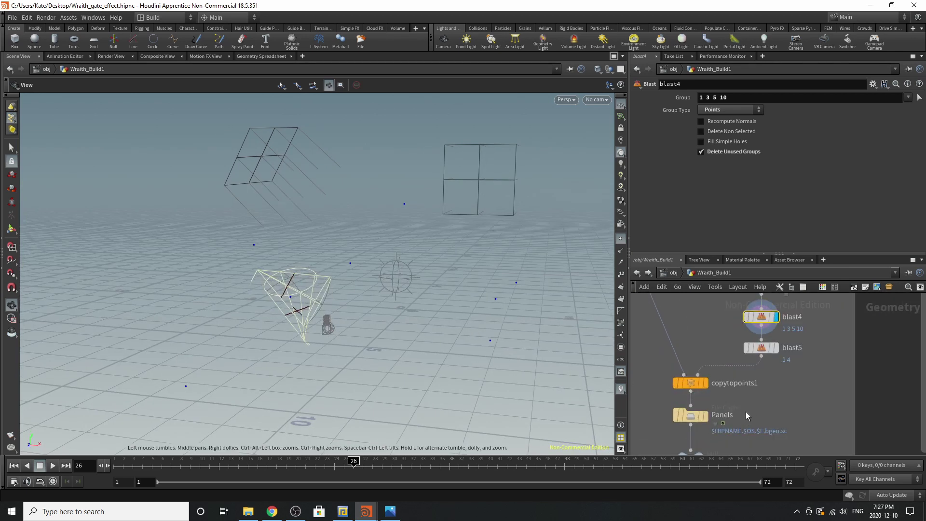
Step: Display the blast5 result, open its parameters, and view the remaining points from another angle
{"action": "scroll", "coordinate": [744, 413], "scroll_direction": "down", "scroll_amount": 3}
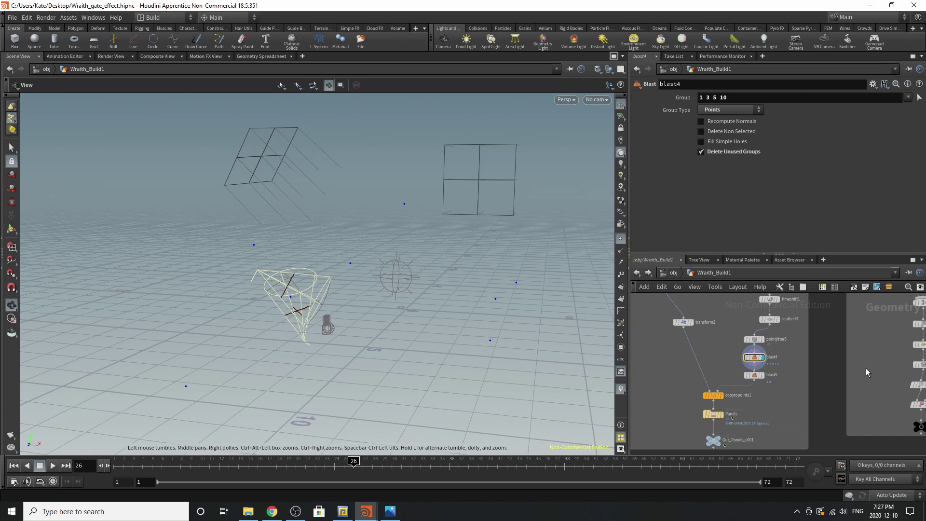
{"action": "scroll", "coordinate": [765, 377], "scroll_direction": "up", "scroll_amount": 3}
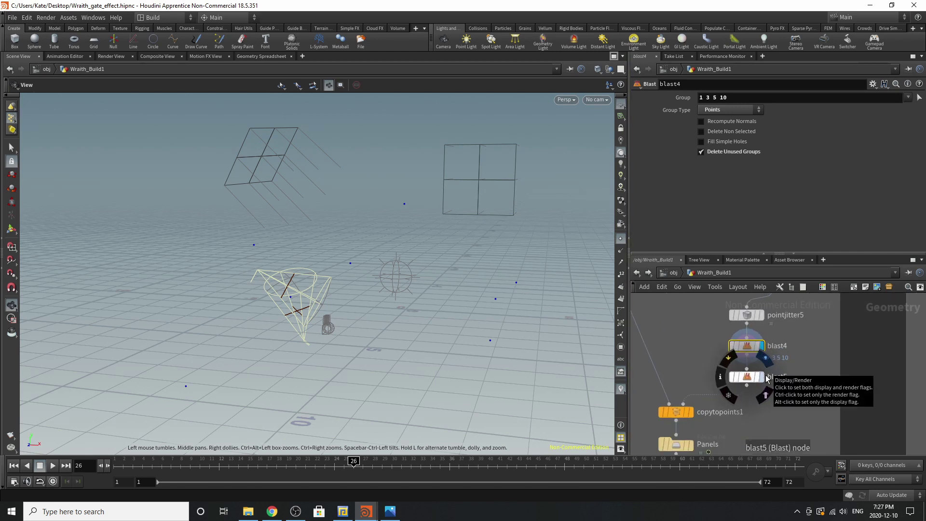
{"action": "left_click", "coordinate": [761, 377]}
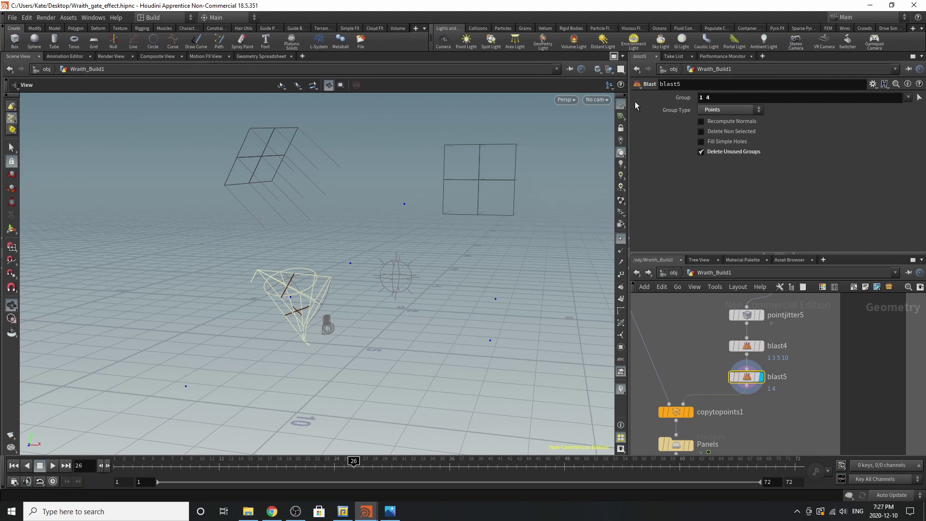
{"action": "mouse_move", "coordinate": [376, 300]}
{"action": "left_mouse_down"}
{"action": "mouse_move", "coordinate": [386, 282]}
{"action": "mouse_move", "coordinate": [384, 290]}
{"action": "left_mouse_up"}
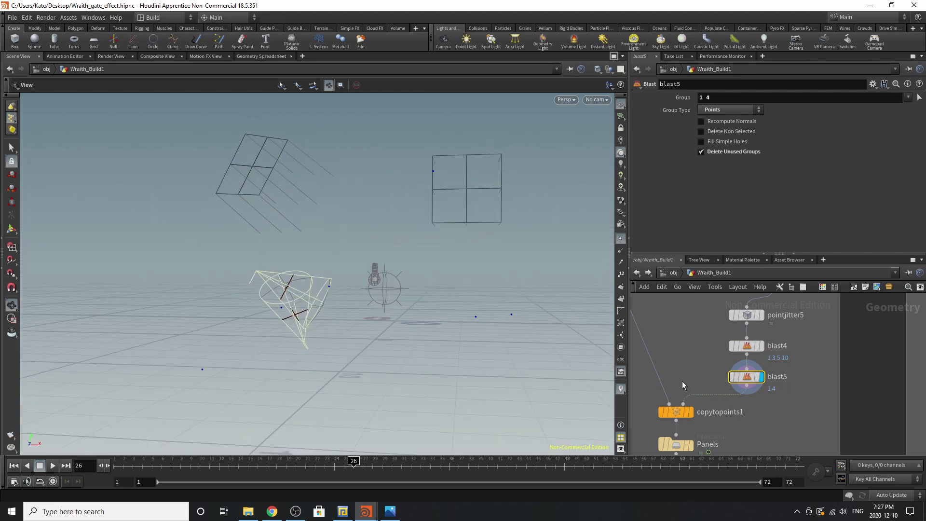
Step: Display the copytopoints1 result and the Panels file cache in turn, opening the parameters of each
{"action": "left_click", "coordinate": [690, 412]}
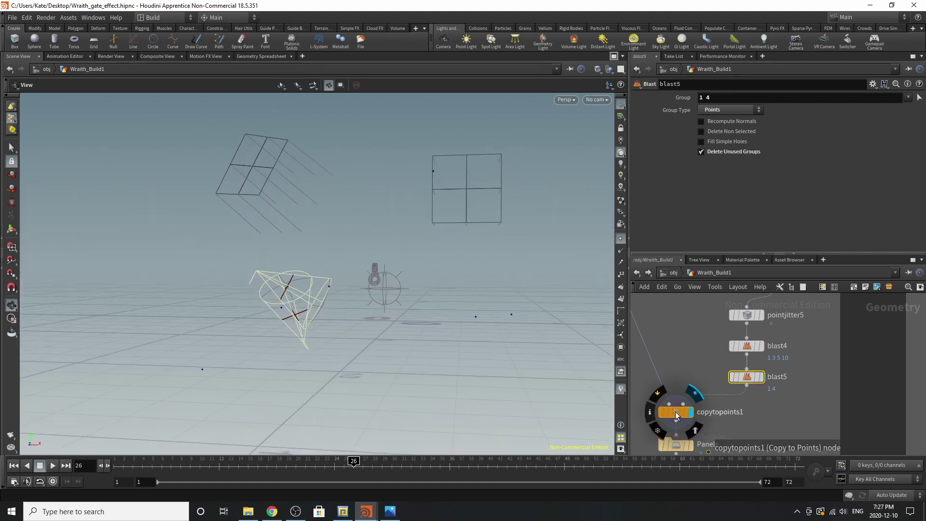
{"action": "left_click", "coordinate": [667, 408]}
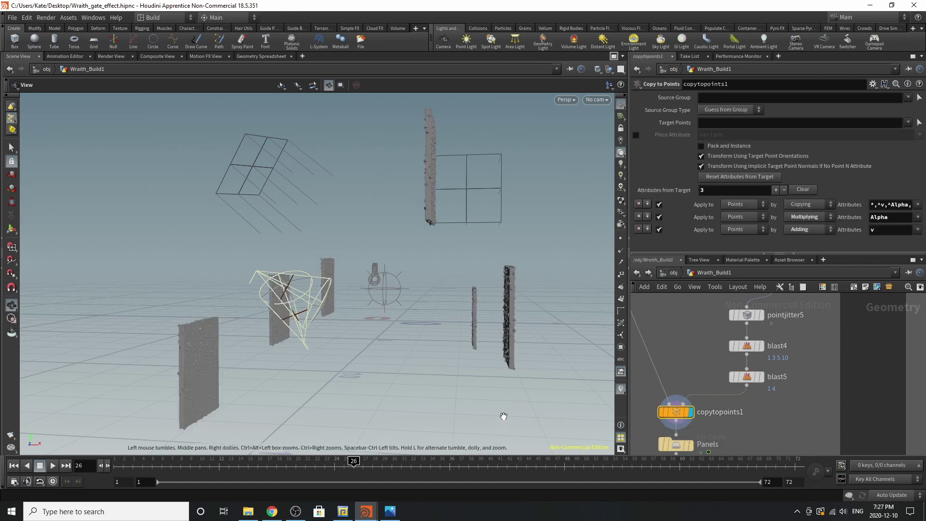
{"action": "scroll", "coordinate": [834, 315], "scroll_direction": "down", "scroll_amount": 3}
{"action": "scroll", "coordinate": [776, 406], "scroll_direction": "up", "scroll_amount": 3}
{"action": "left_click", "coordinate": [724, 384]}
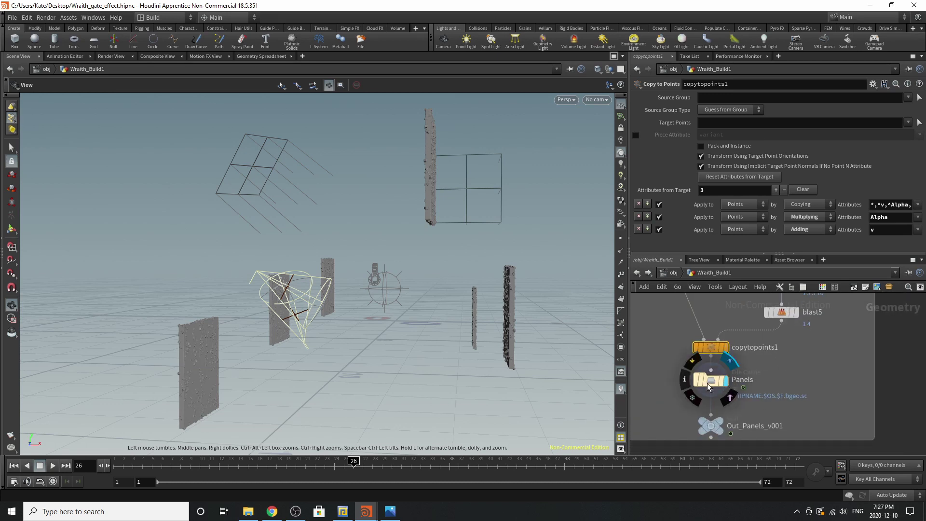
{"action": "left_click", "coordinate": [706, 383]}
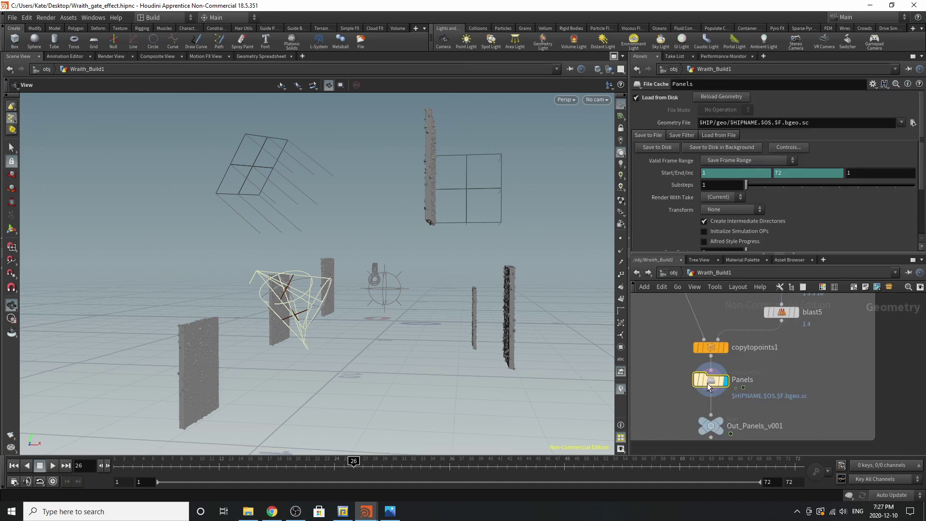
Step: Display the Out_Panels_v001 null and color its node black
{"action": "left_click", "coordinate": [722, 421]}
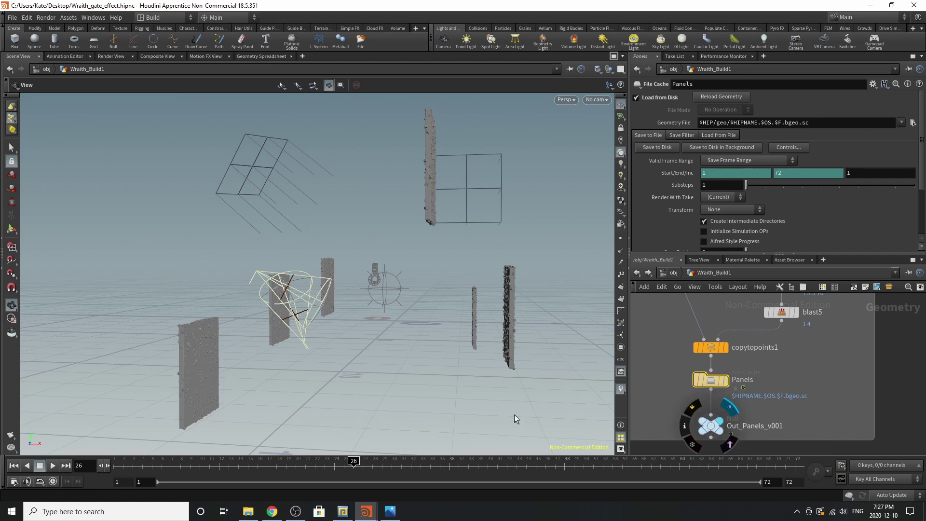
{"action": "key", "text": "c"}
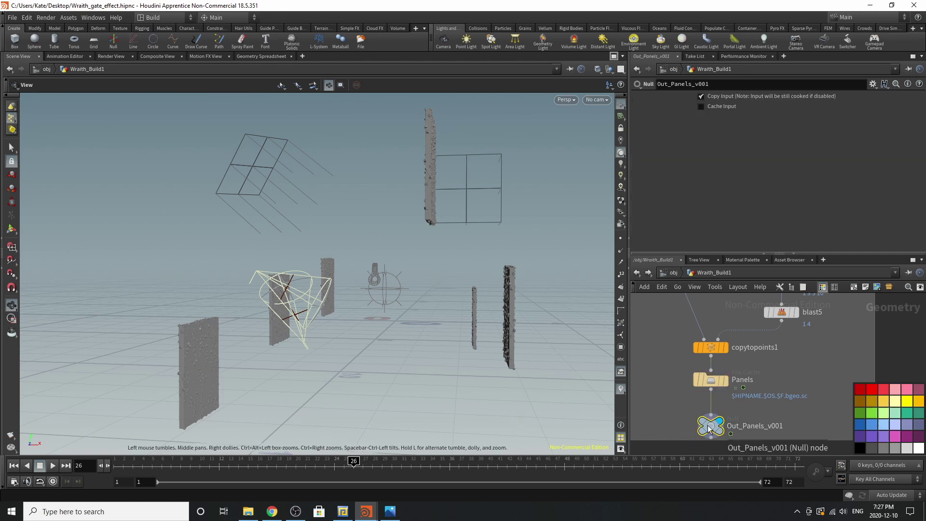
{"action": "left_click", "coordinate": [855, 449]}
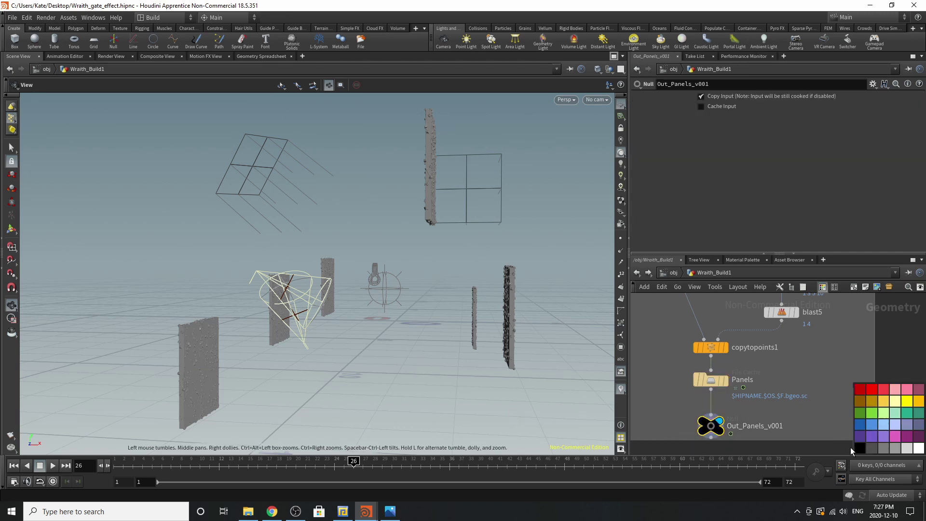
Step: Go up to the object level, inspect the object_merge1 node inside Render_Veins, and return to the object level
{"action": "left_click", "coordinate": [672, 273]}
{"action": "key", "text": "c"}
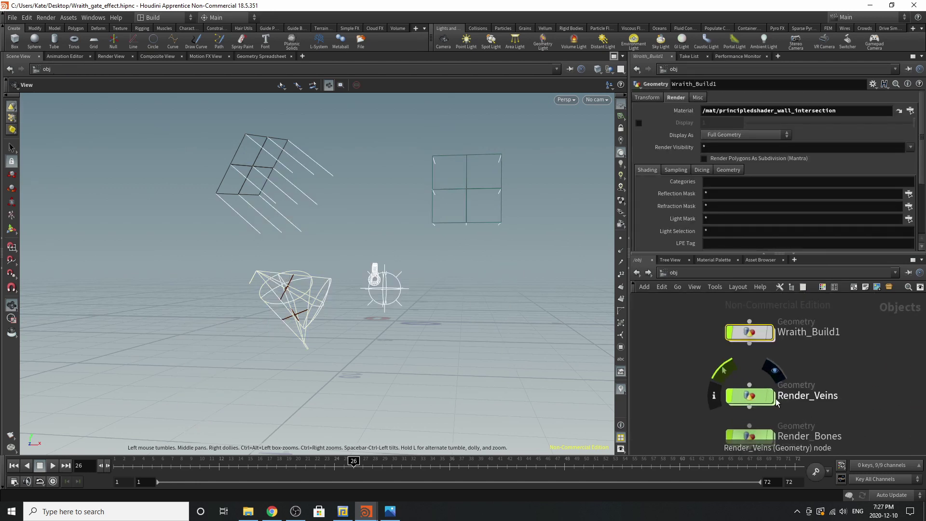
{"action": "double_click", "coordinate": [748, 397]}
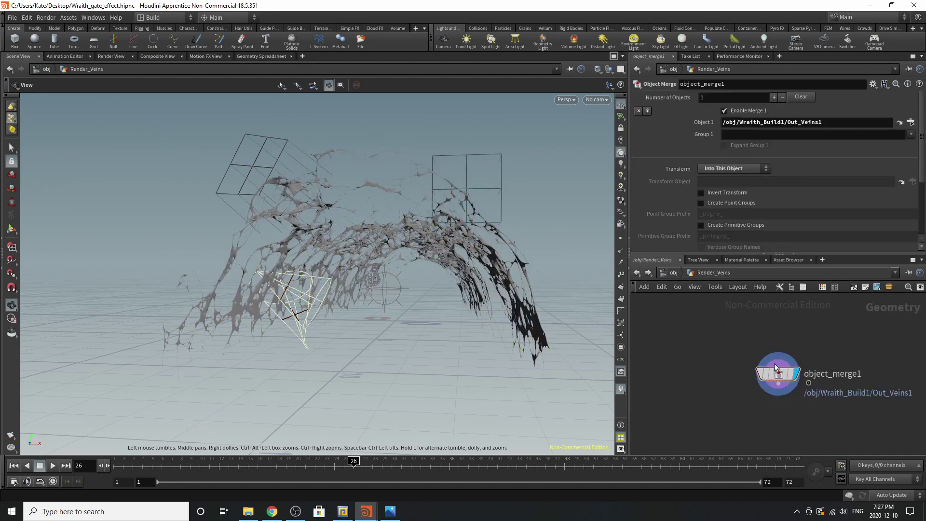
{"action": "left_click", "coordinate": [774, 364]}
{"action": "left_click", "coordinate": [671, 273]}
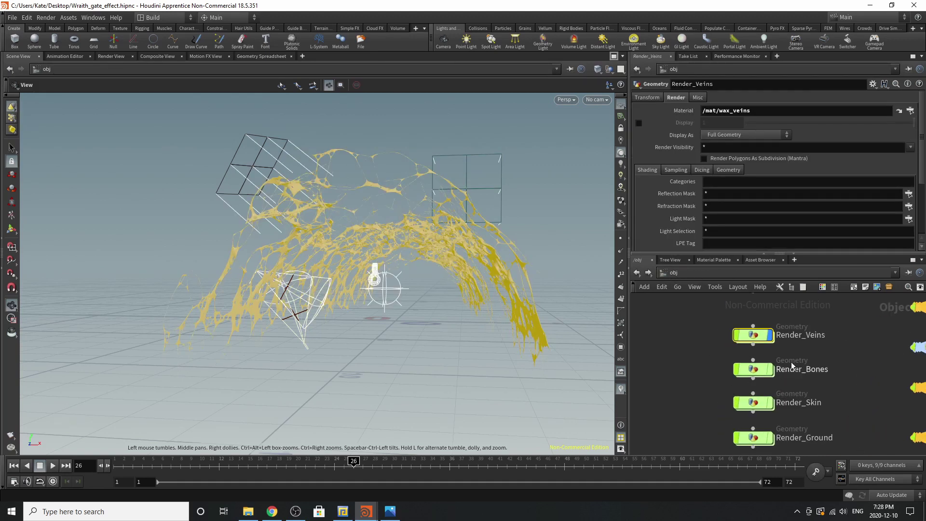
Step: Display the Render_Bones and Render_Skin objects in turn, inspecting the object_merge1 node inside each and returning to the object level
{"action": "left_click", "coordinate": [753, 375]}
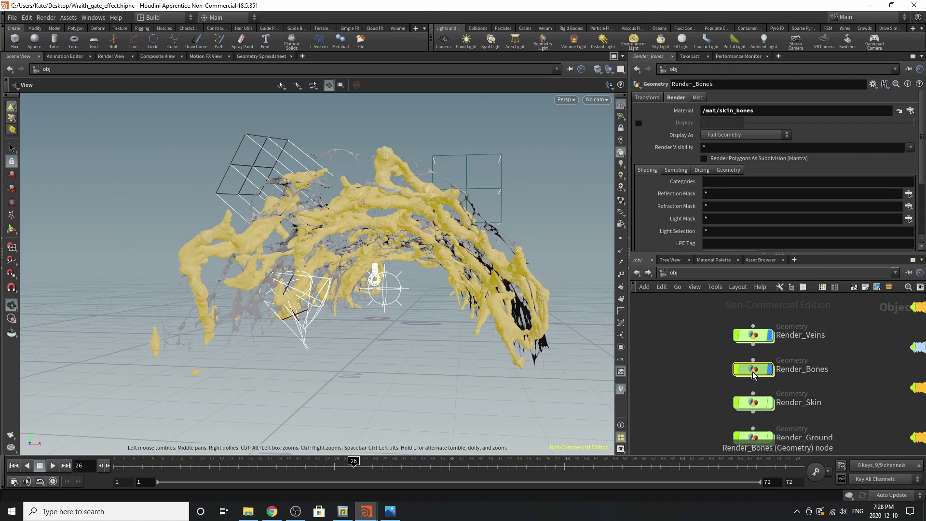
{"action": "double_click", "coordinate": [753, 374]}
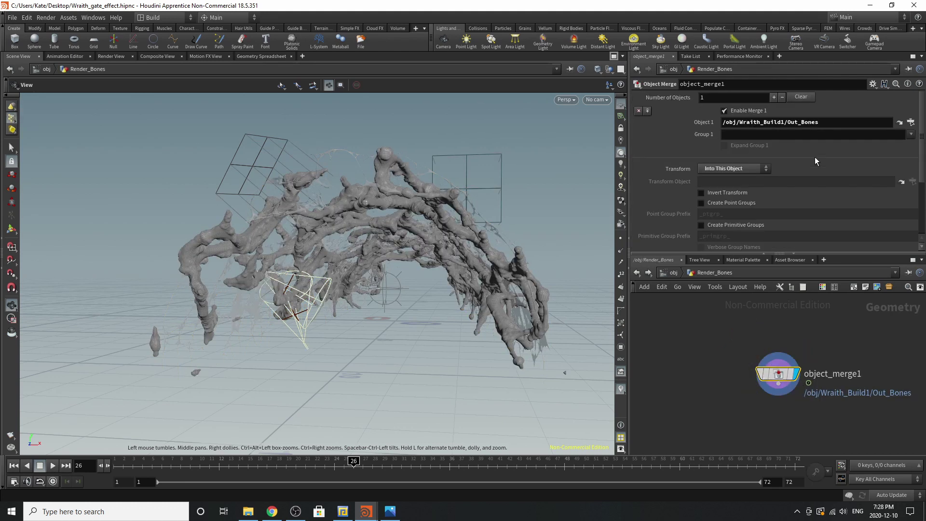
{"action": "left_click", "coordinate": [671, 273]}
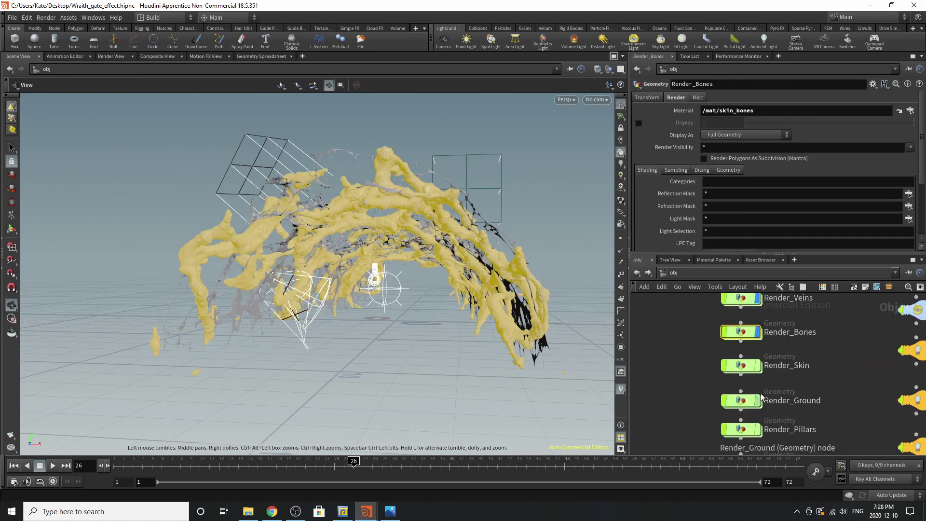
{"action": "left_click", "coordinate": [761, 369]}
{"action": "double_click", "coordinate": [761, 369]}
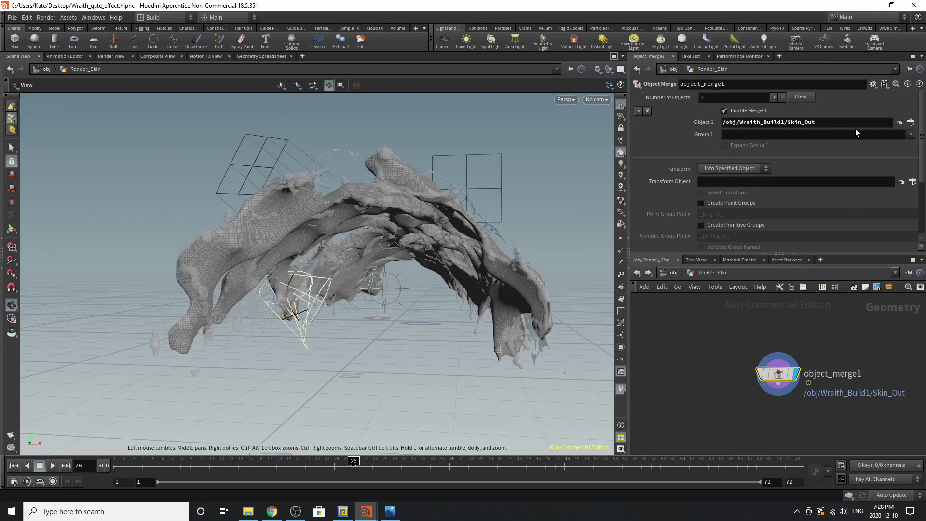
{"action": "left_click", "coordinate": [673, 273]}
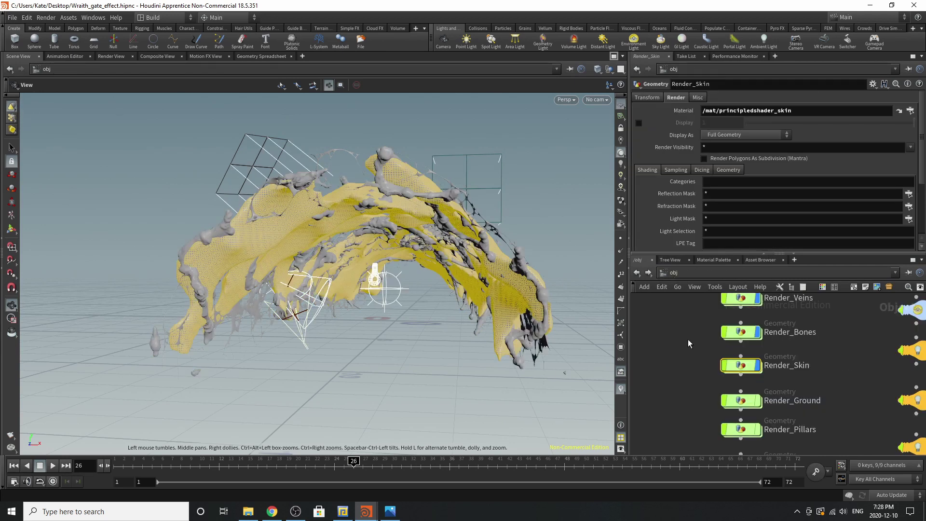
Step: Display the Render_Ground and Render_Pillars objects in turn, checking the Object Merge source inside each and returning to the object level
{"action": "left_click", "coordinate": [723, 360]}
{"action": "double_click", "coordinate": [708, 364]}
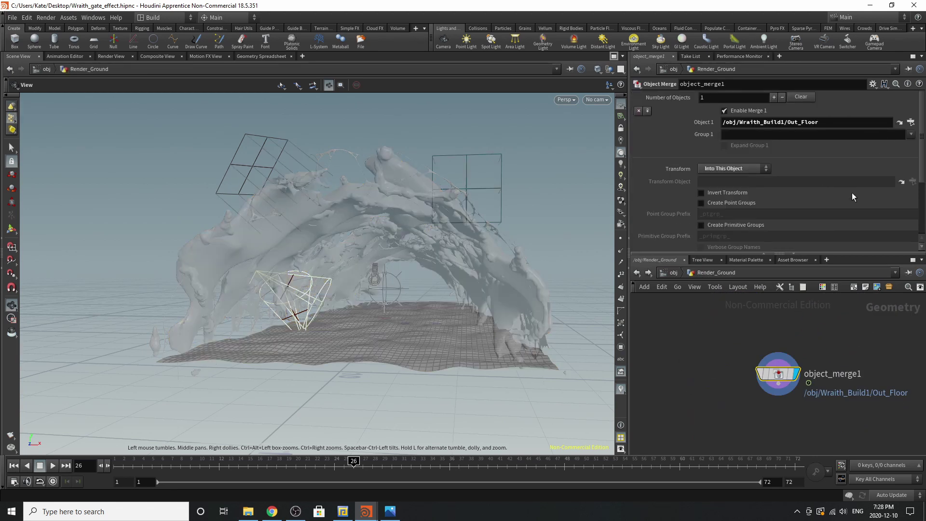
{"action": "left_click", "coordinate": [673, 273]}
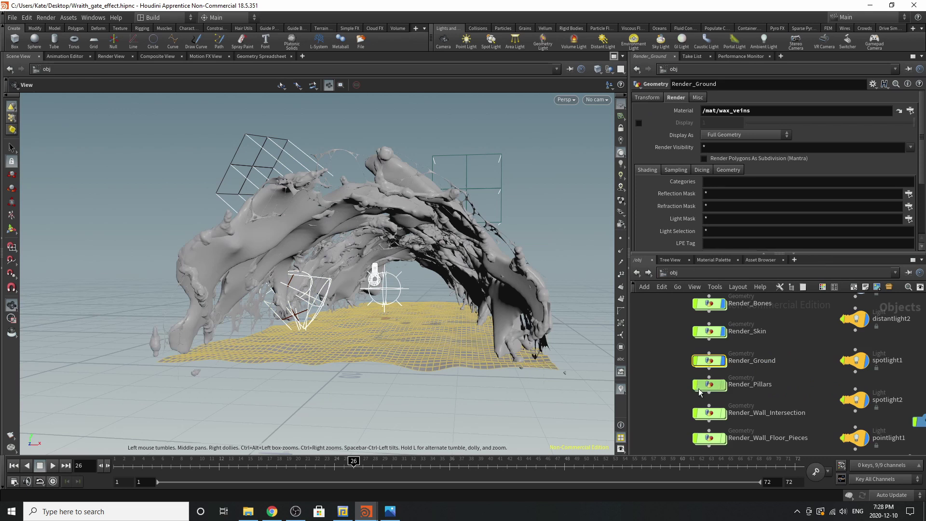
{"action": "left_click", "coordinate": [719, 386]}
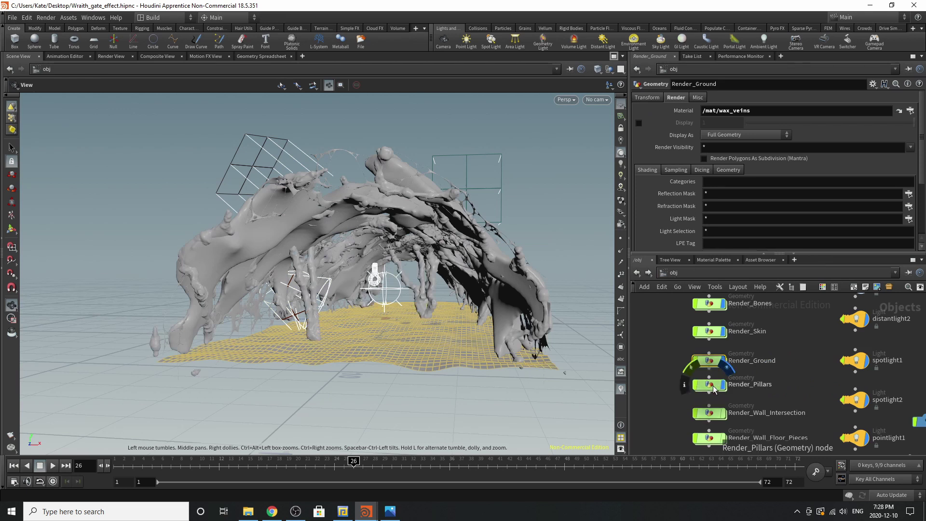
{"action": "double_click", "coordinate": [713, 386]}
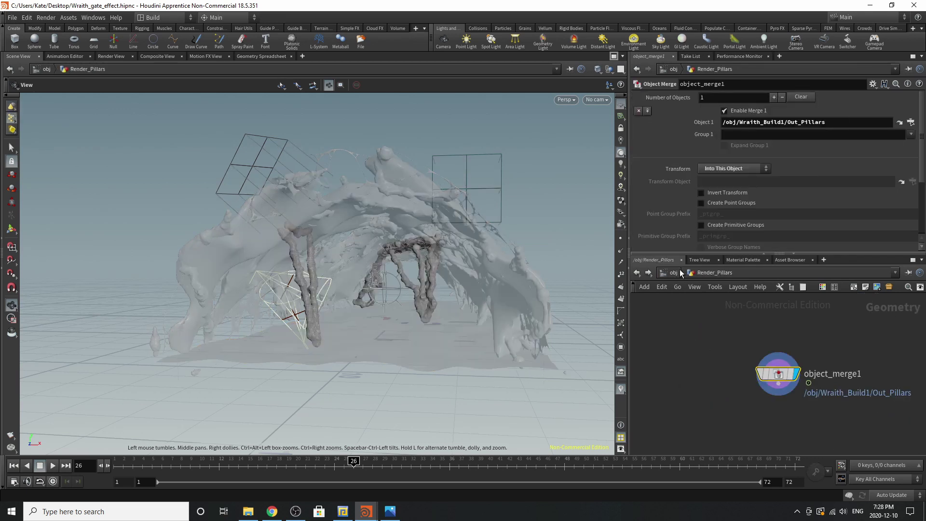
{"action": "left_click", "coordinate": [671, 274]}
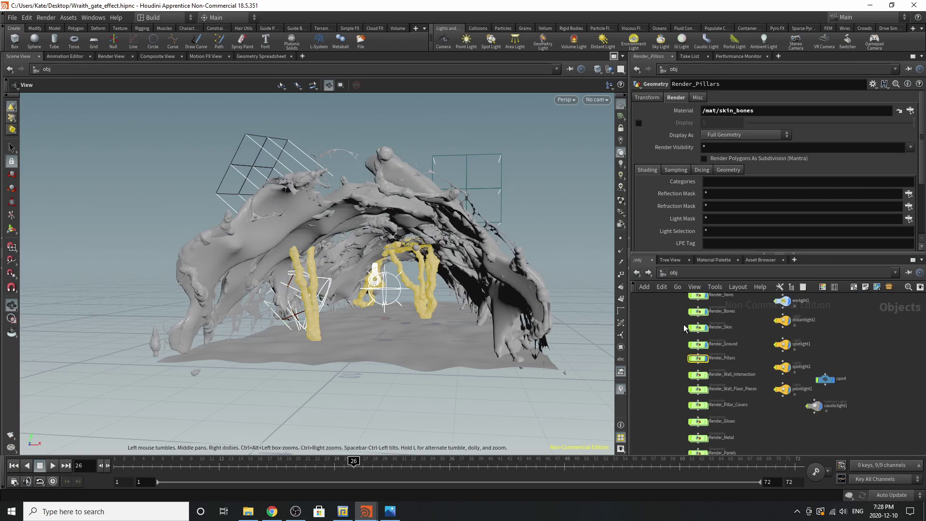
Step: Display Render_Wall_Intersection and Render_Wall_Floor_Pieces in turn, inspecting the object_merge1 node inside each and returning to the object level
{"action": "left_click", "coordinate": [722, 377]}
{"action": "double_click", "coordinate": [708, 377]}
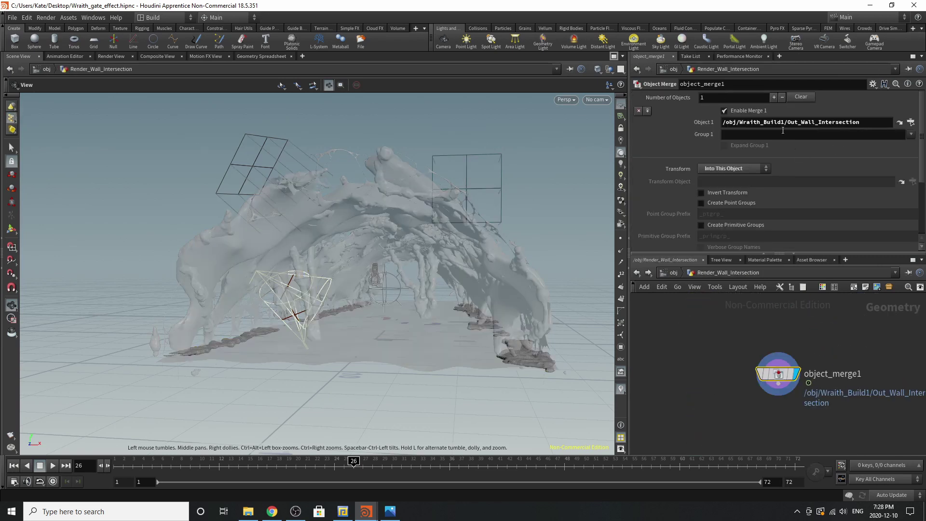
{"action": "left_click", "coordinate": [668, 272]}
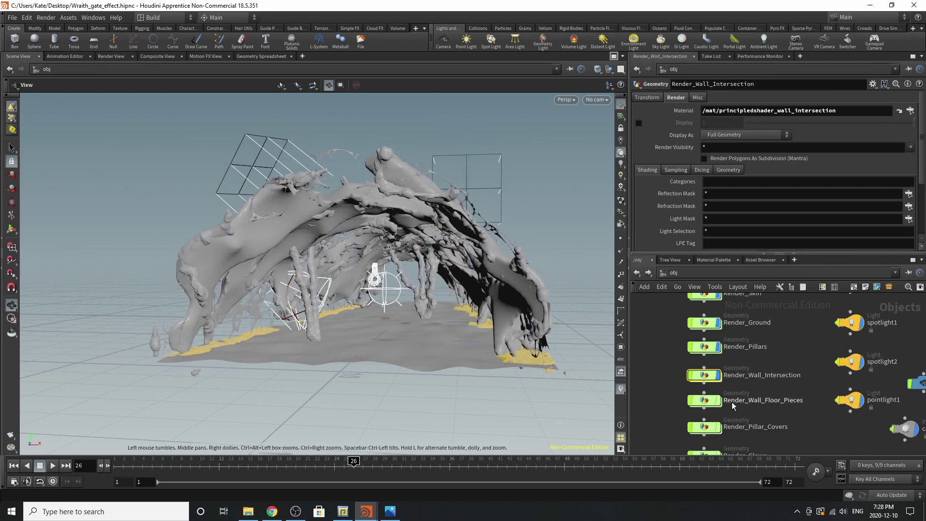
{"action": "double_click", "coordinate": [702, 401]}
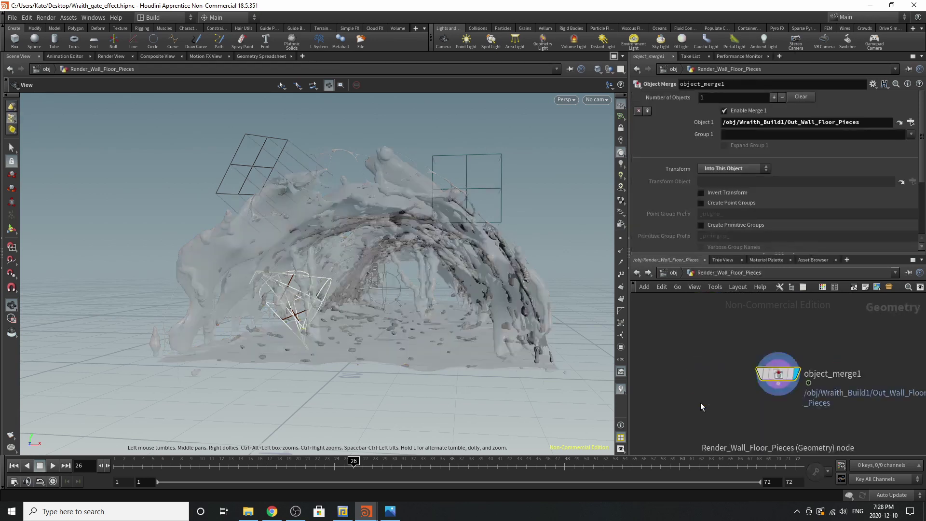
{"action": "left_click", "coordinate": [675, 276]}
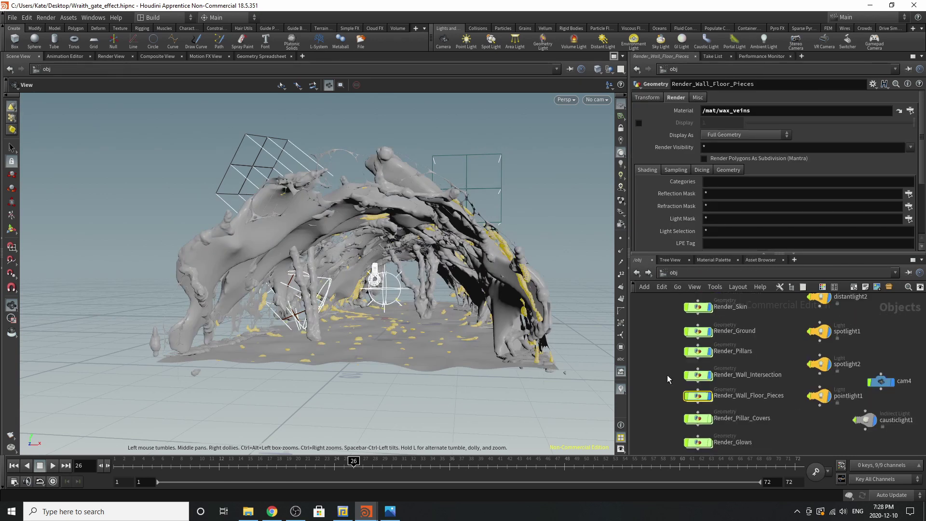
Step: Display Render_Pillar_Covers and Render_Glows in turn, checking the Object Merge source inside each and returning to the object level
{"action": "double_click", "coordinate": [710, 394]}
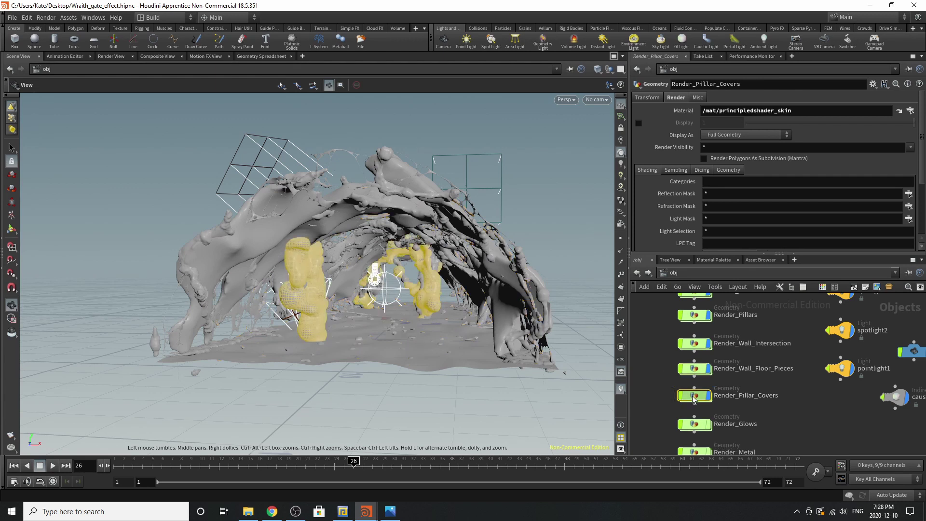
{"action": "left_click", "coordinate": [674, 273]}
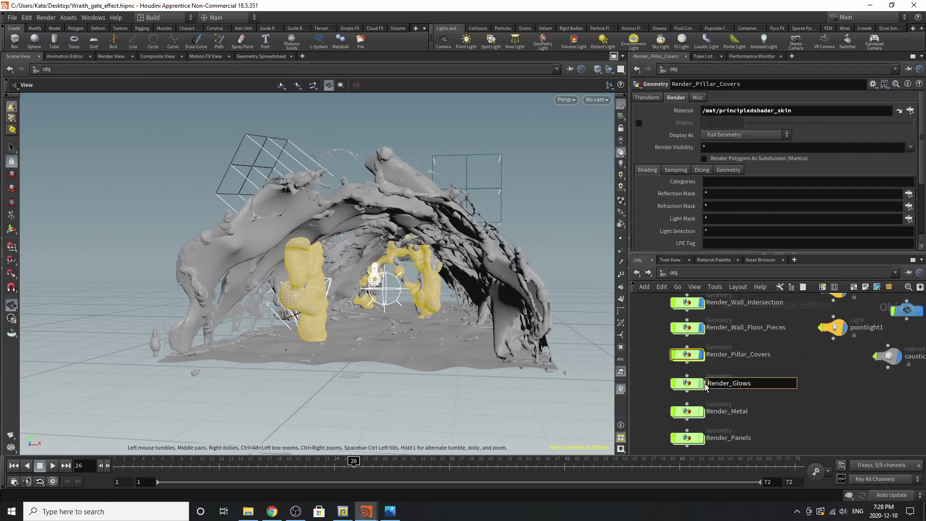
{"action": "double_click", "coordinate": [707, 384]}
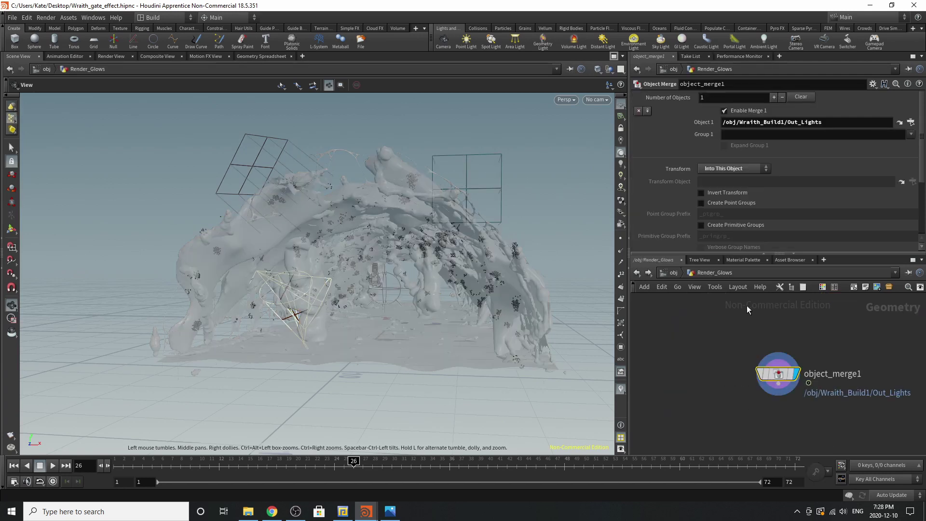
{"action": "left_click", "coordinate": [673, 273]}
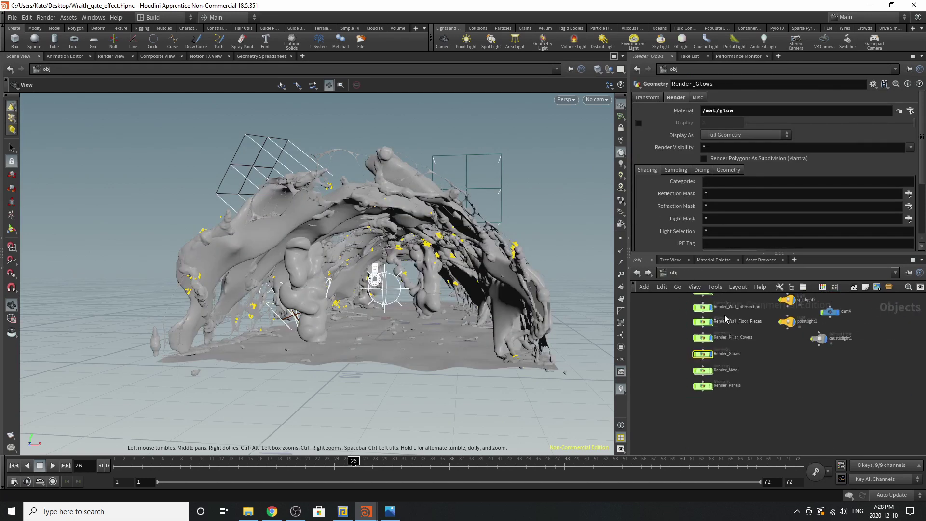
Step: Display the Render_Metal and Render_Panels objects in turn, inspecting the object_merge1 node inside each and returning to the object level
{"action": "left_click", "coordinate": [702, 356]}
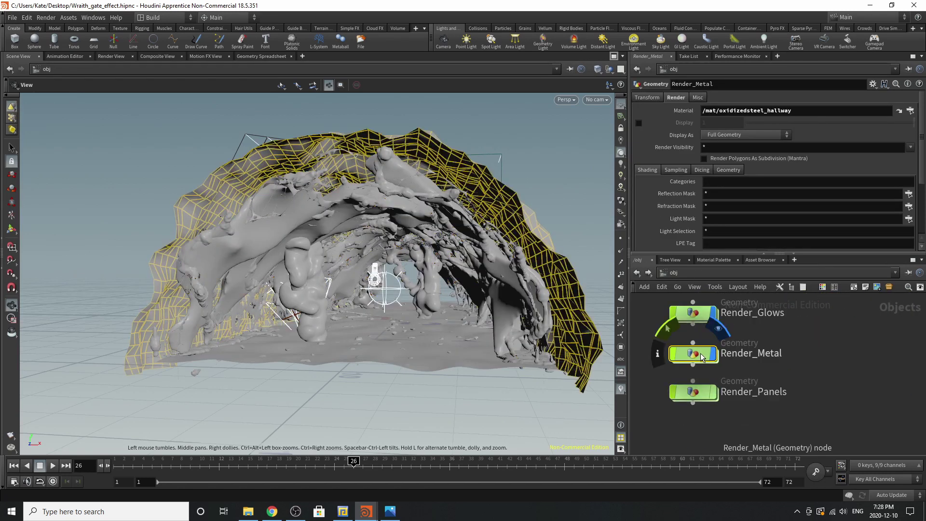
{"action": "double_click", "coordinate": [703, 353]}
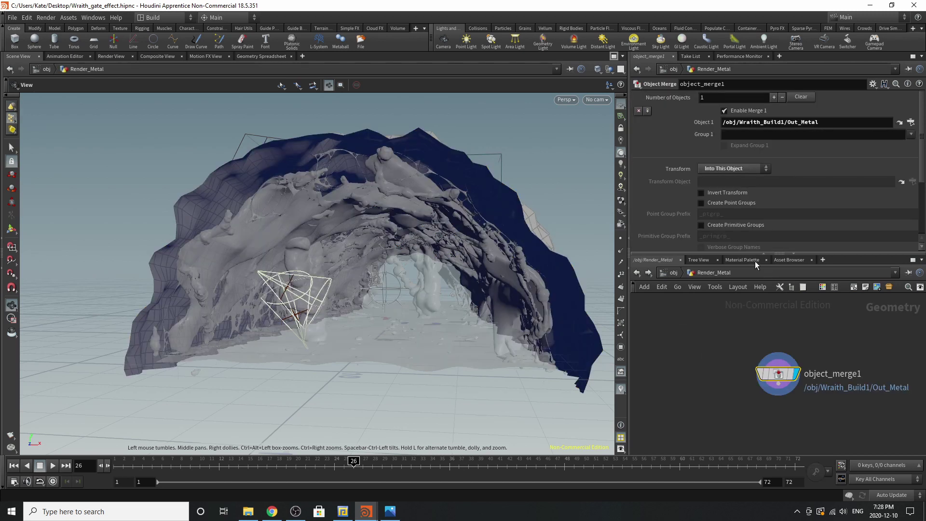
{"action": "left_click", "coordinate": [674, 272]}
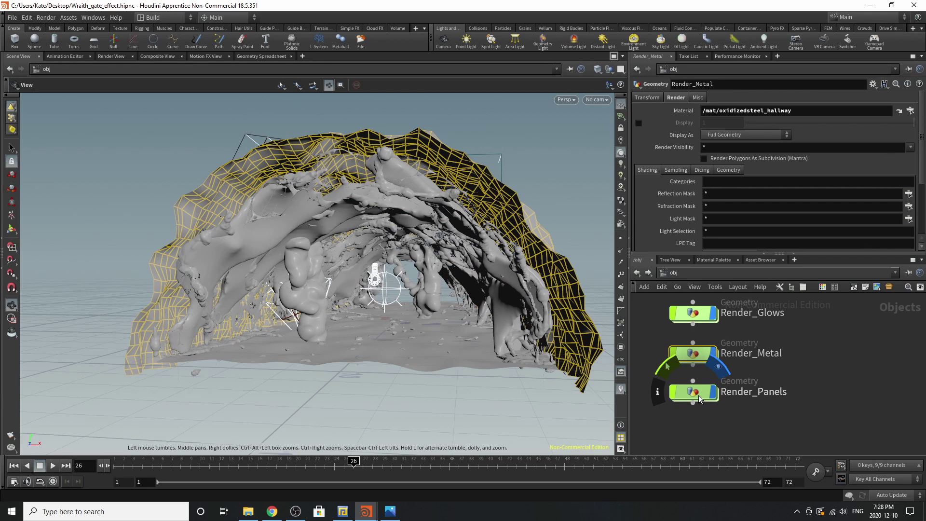
{"action": "left_click", "coordinate": [698, 395]}
{"action": "double_click", "coordinate": [698, 395]}
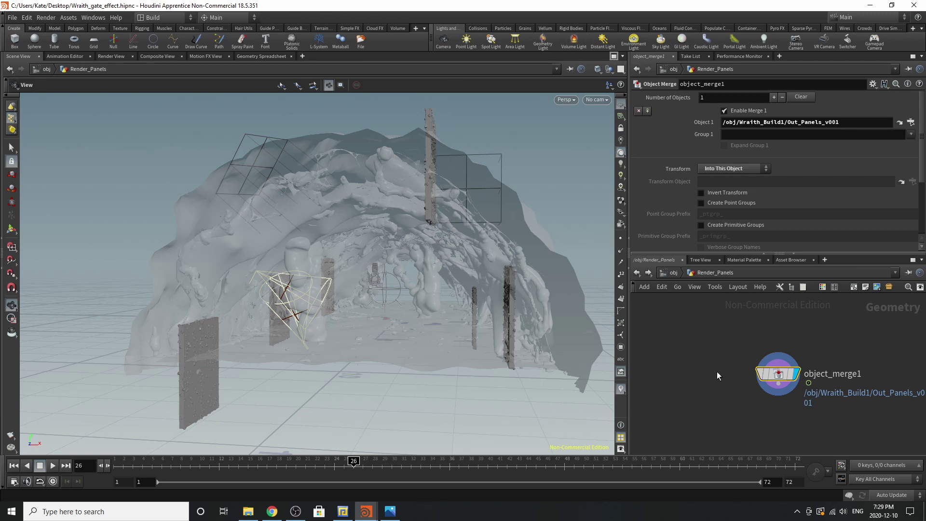
{"action": "key", "text": "u"}
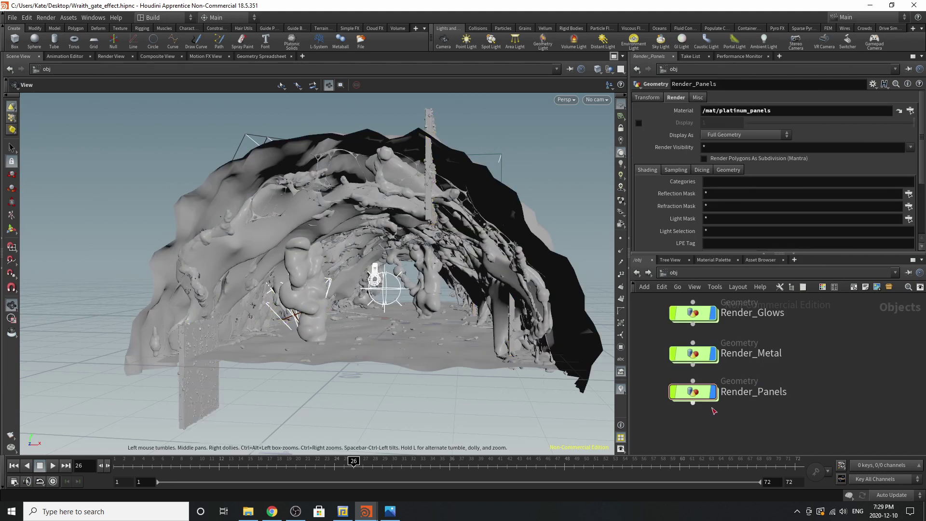